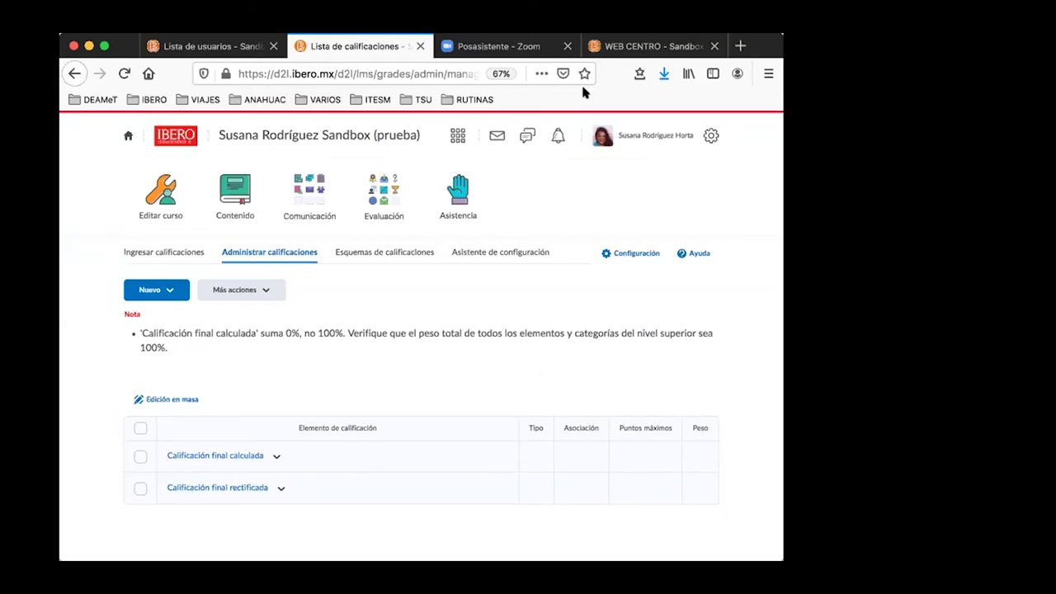
# - Check the category weights on the Ponderado slide and return to the grade administration list
pyautogui.click(606, 47)
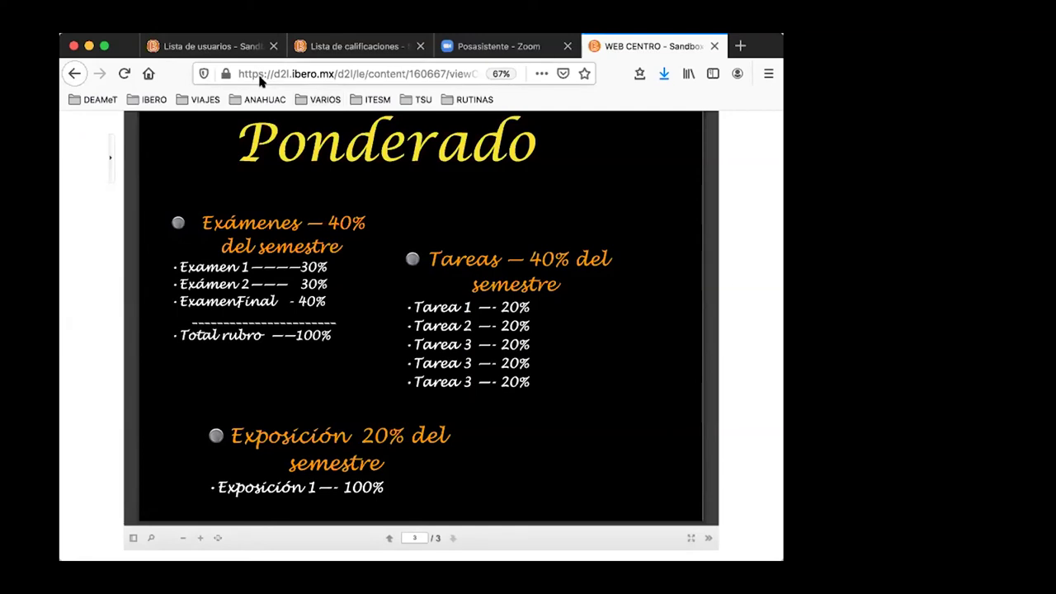
pyautogui.click(304, 48)
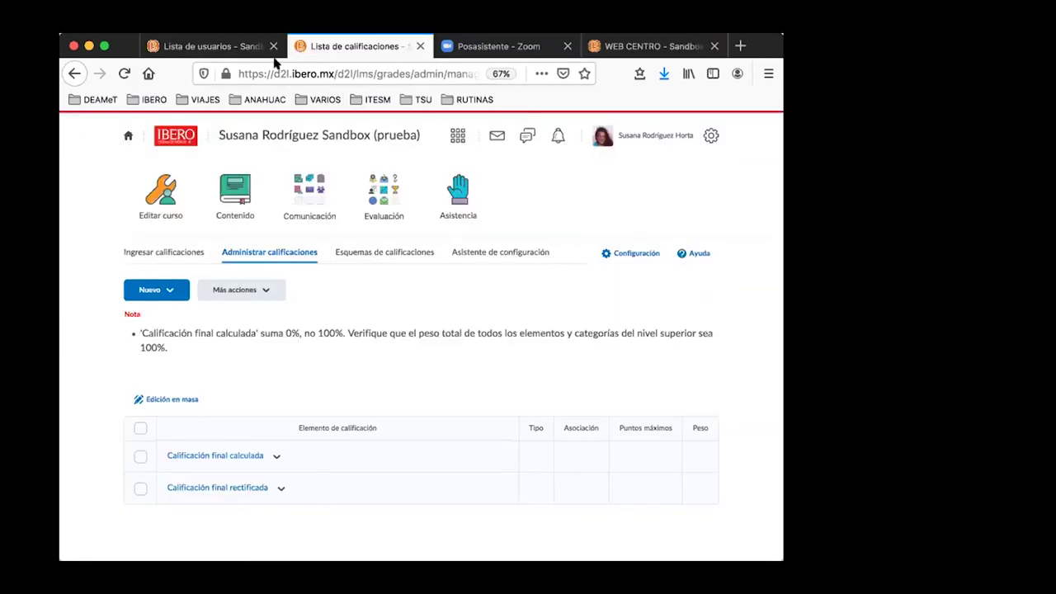
pyautogui.click(169, 291)
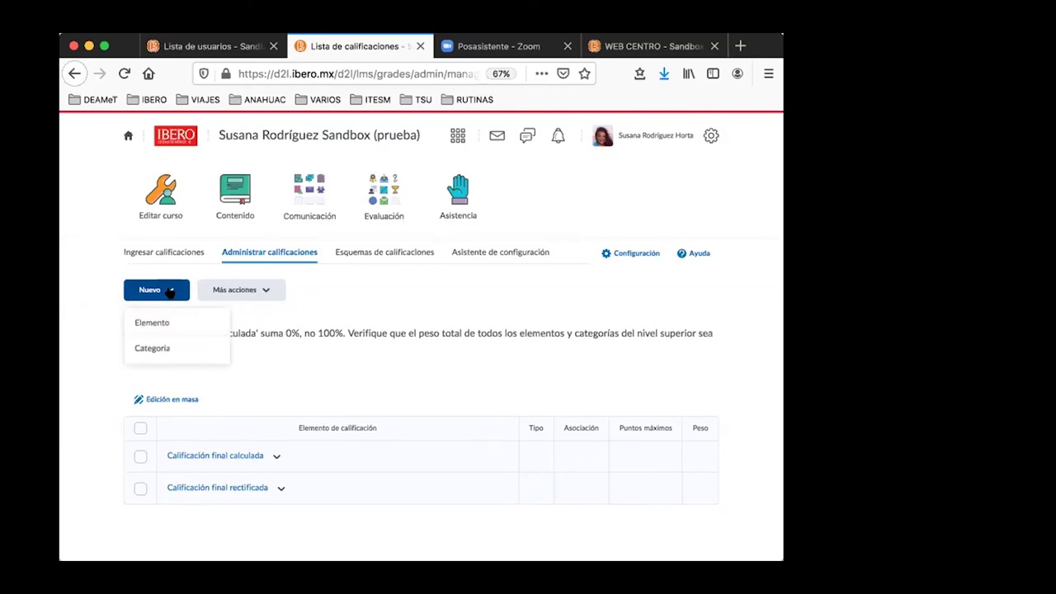
pyautogui.click(181, 350)
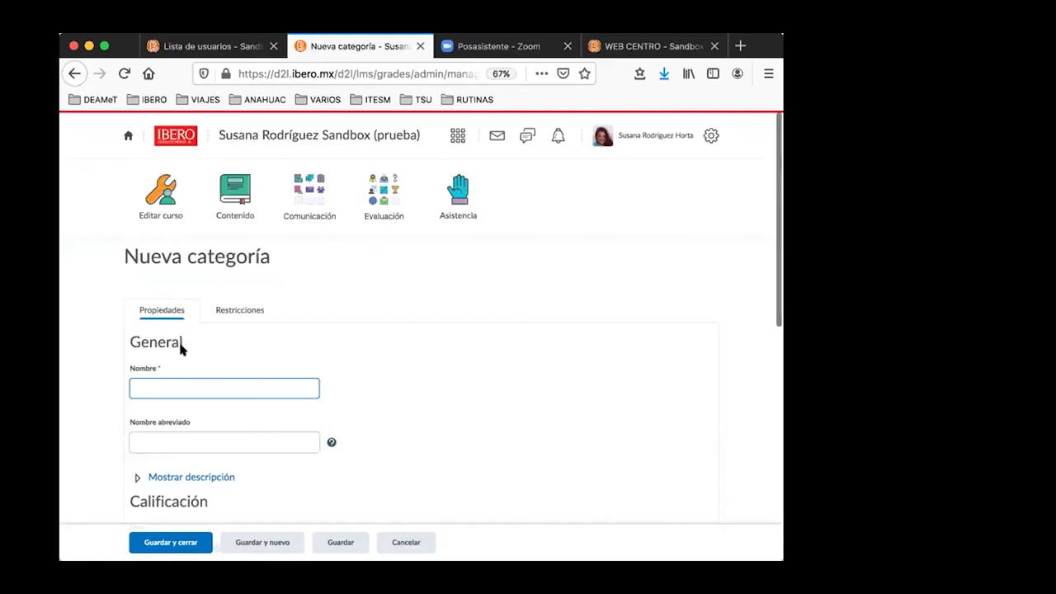
pyautogui.scroll(-2, 181, 350)
pyautogui.scroll(-1, 398, 281)
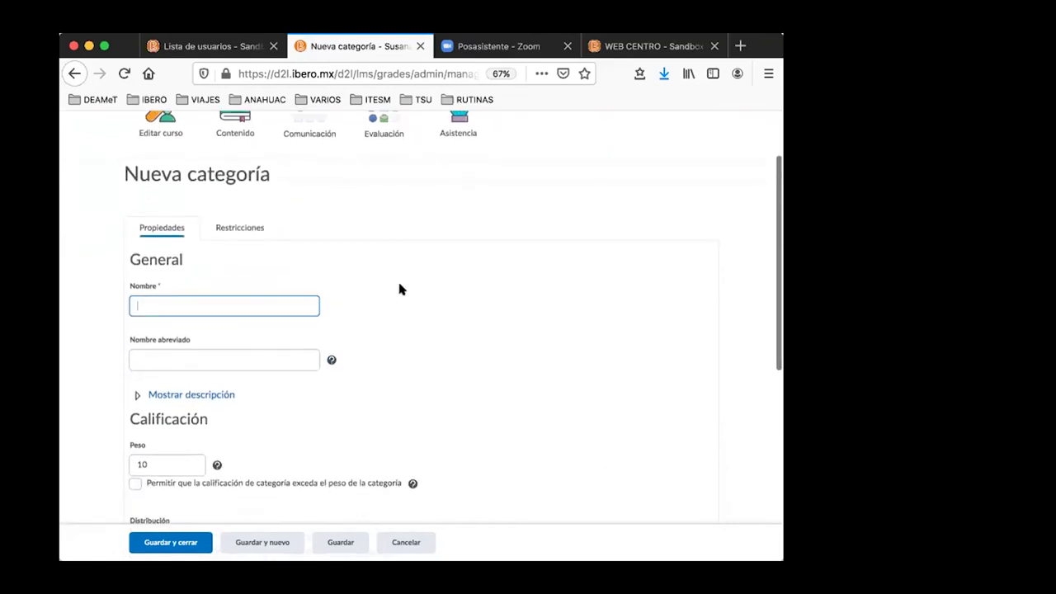
pyautogui.scroll(-1, 405, 313)
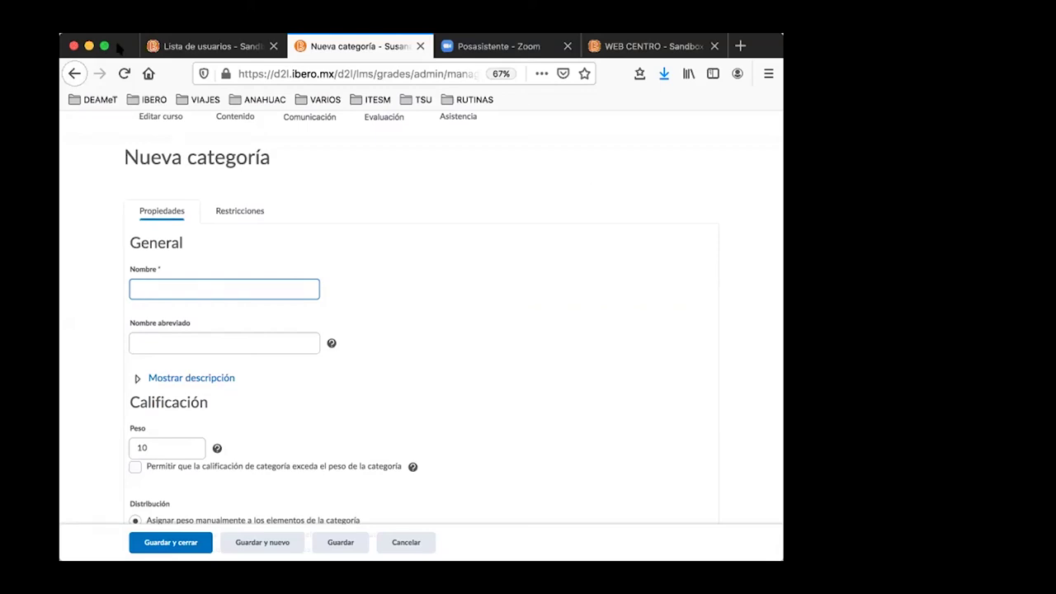
pyautogui.click(626, 47)
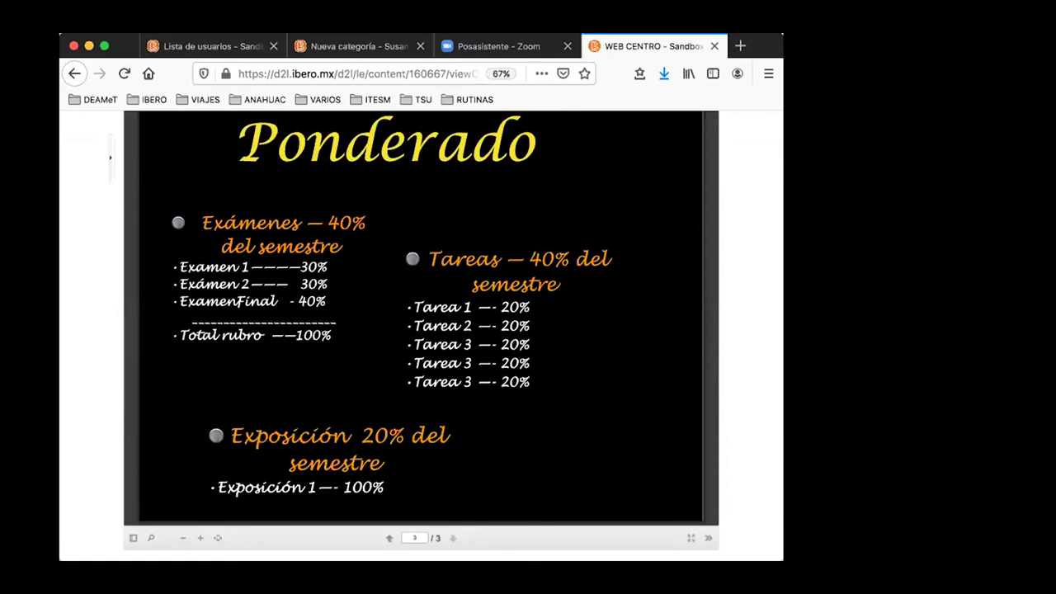
pyautogui.click(235, 48)
pyautogui.click(325, 46)
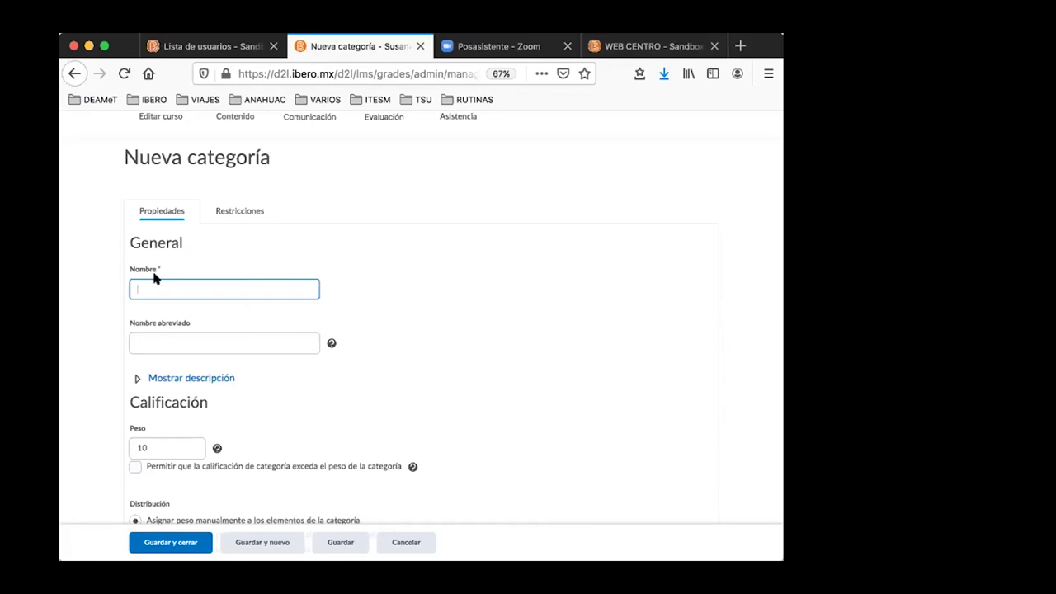
pyautogui.write('Tareas')
pyautogui.scroll(-2, 196, 321)
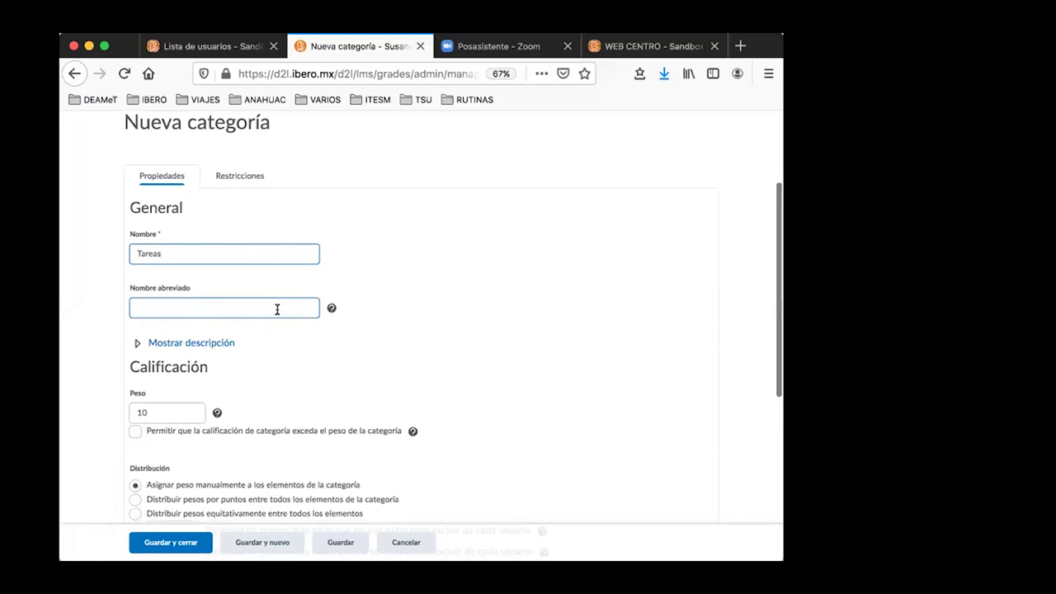
pyautogui.scroll(-2, 277, 310)
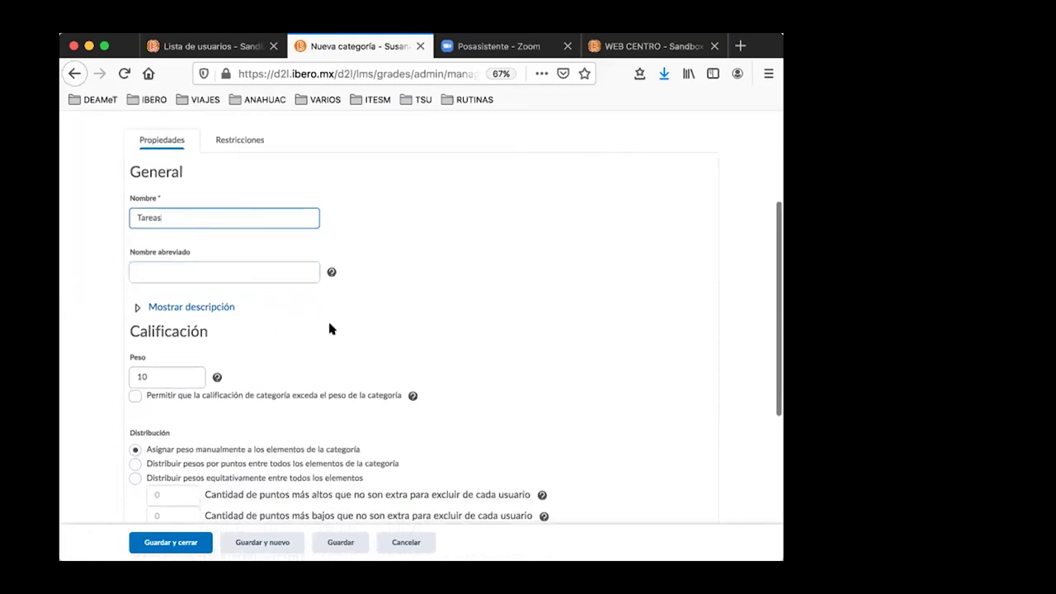
pyautogui.scroll(-2, 329, 329)
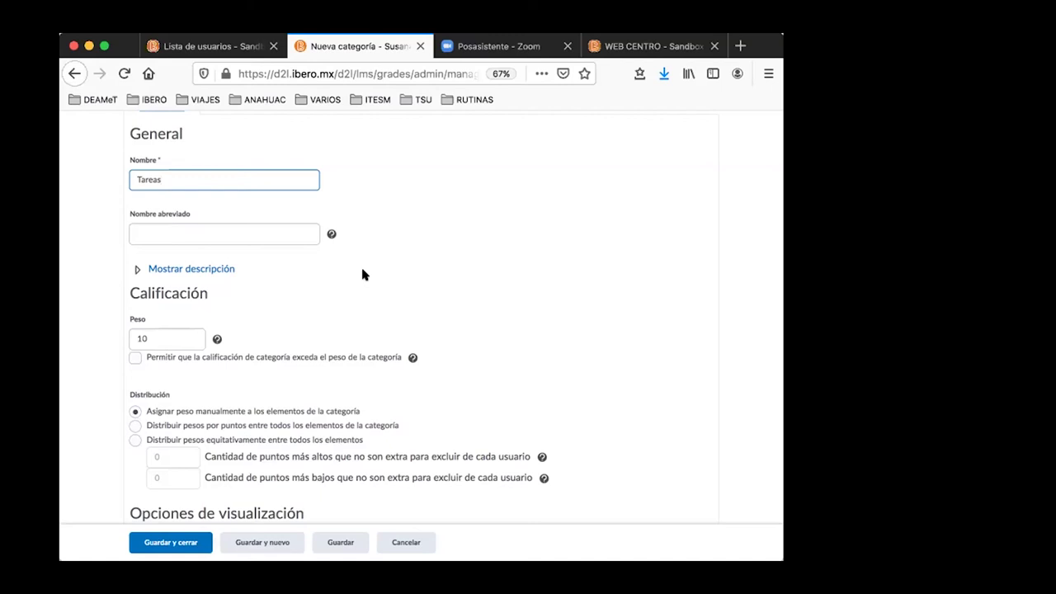
pyautogui.scroll(-1, 360, 264)
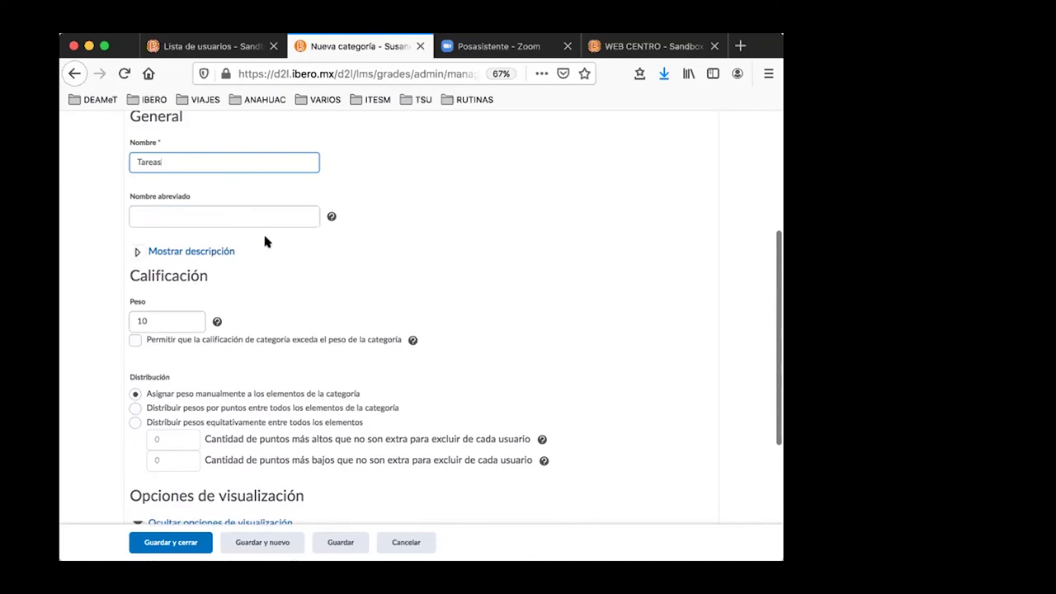
pyautogui.scroll(-1, 268, 260)
pyautogui.click(187, 275)
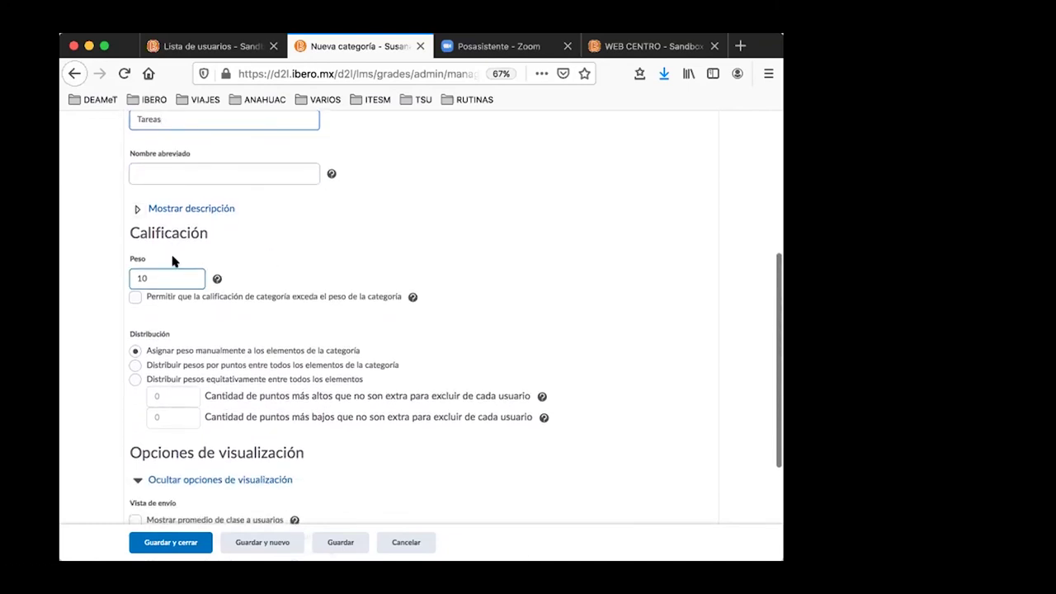
pyautogui.click(660, 46)
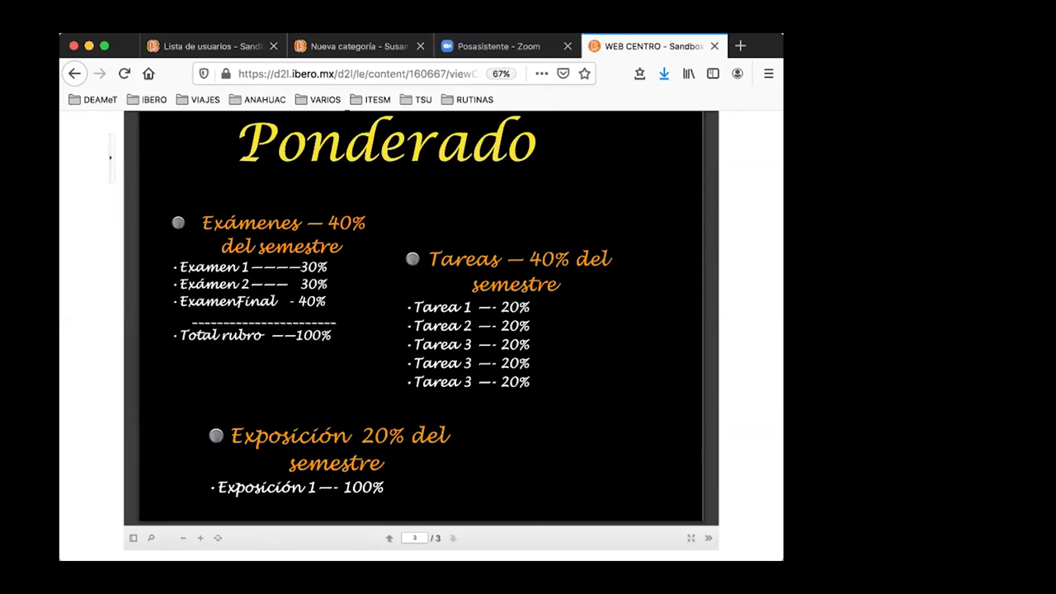
pyautogui.click(315, 50)
pyautogui.click(179, 276)
pyautogui.moveTo(179, 276); pyautogui.dragTo(125, 277)
pyautogui.write('40')
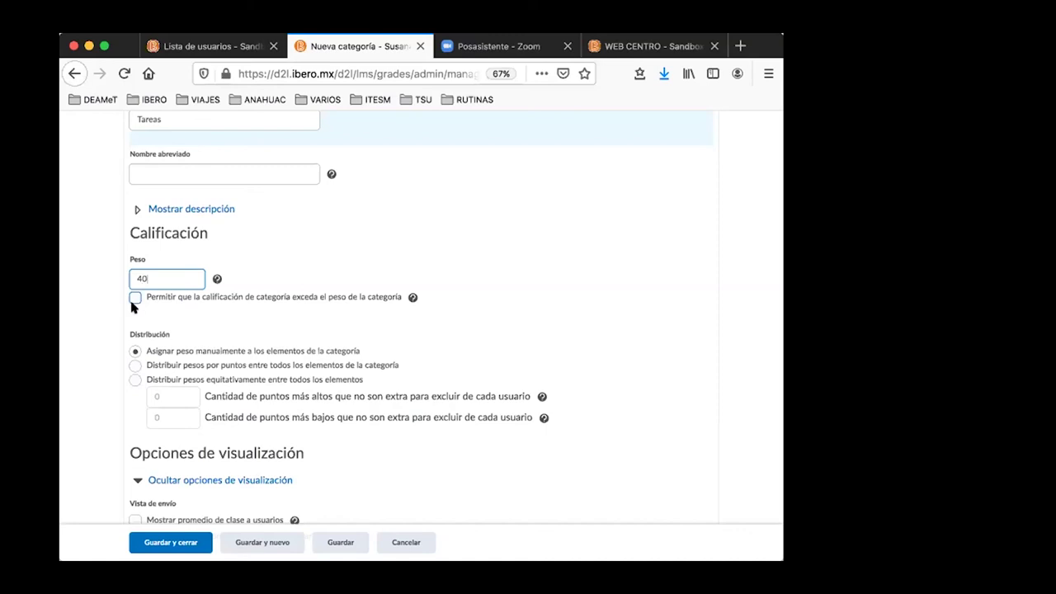
pyautogui.scroll(-1, 198, 316)
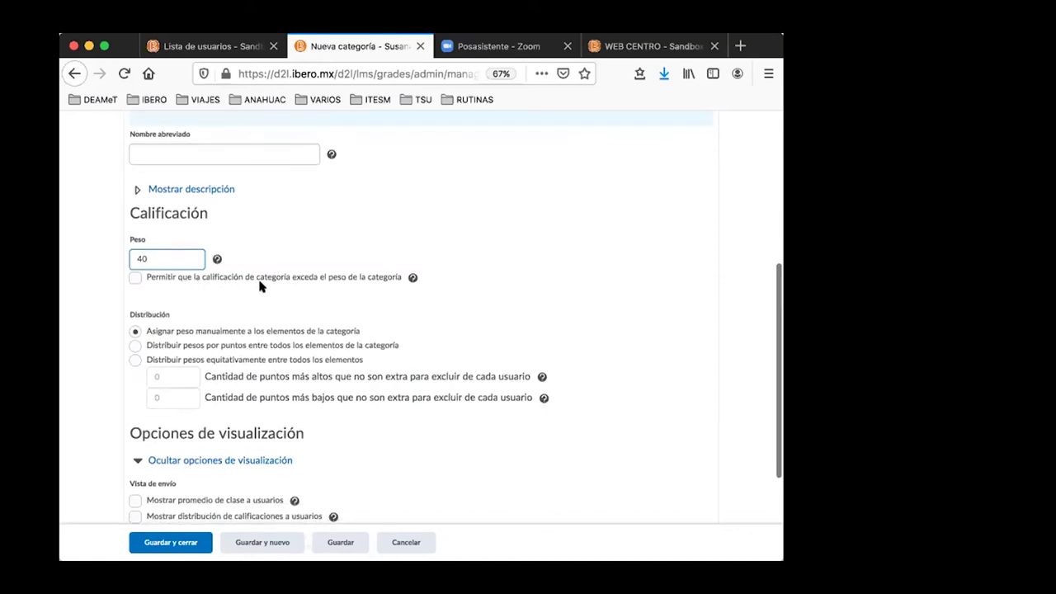
pyautogui.scroll(-1, 260, 287)
pyautogui.scroll(-1, 260, 288)
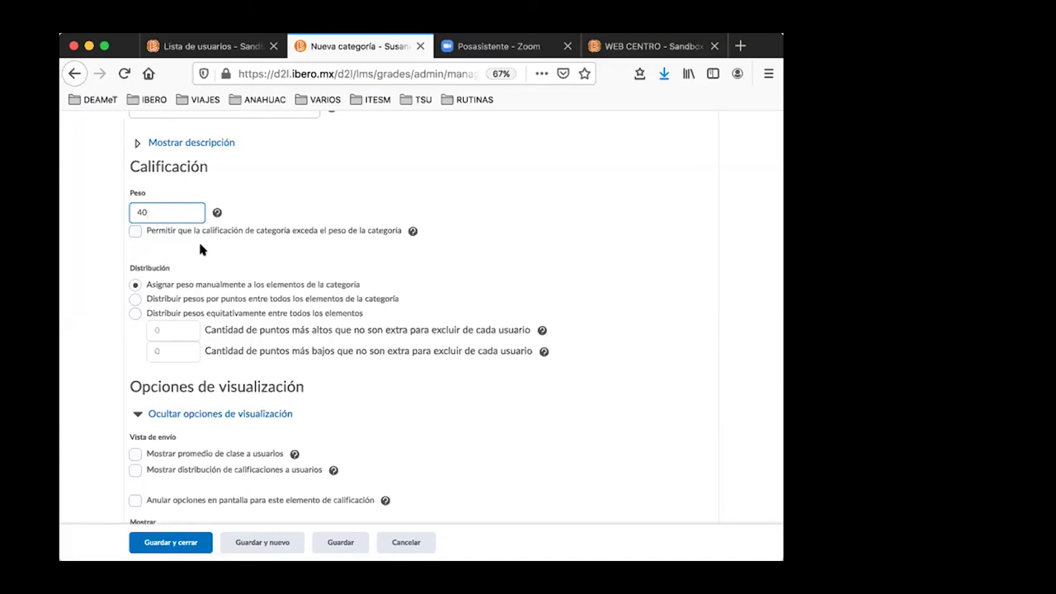
pyautogui.scroll(1, 230, 252)
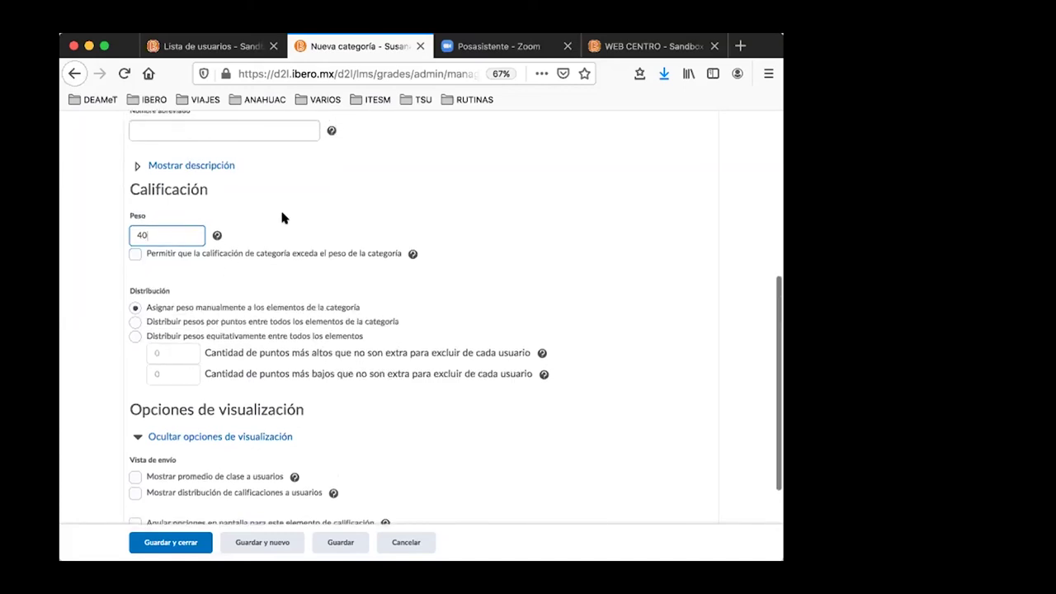
pyautogui.scroll(5, 346, 251)
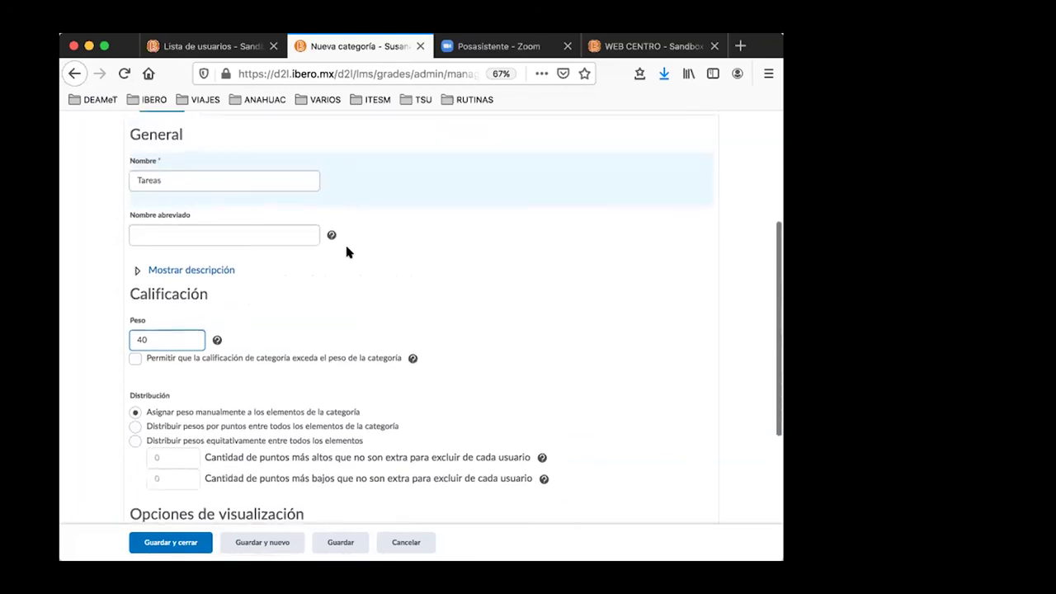
pyautogui.scroll(3, 347, 252)
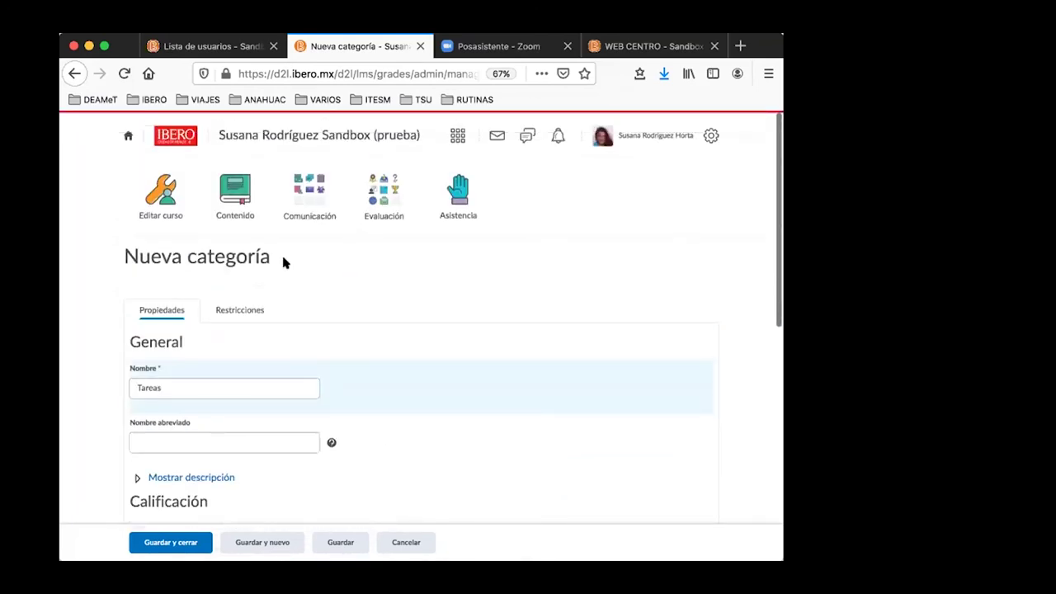
pyautogui.click(406, 541)
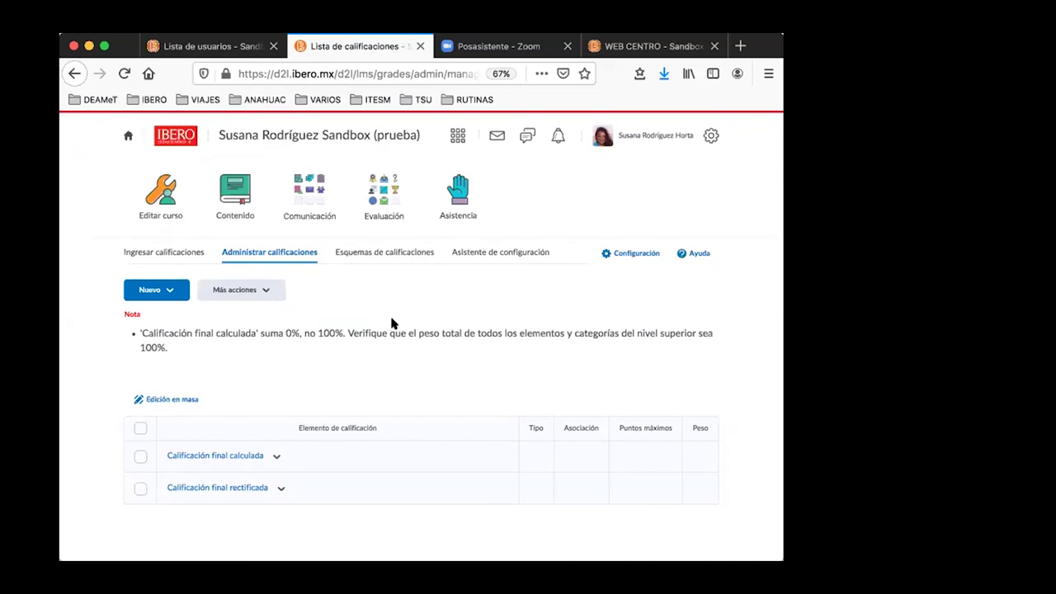
# - Create a new grade category named Tareas and collapse its description section
pyautogui.click(169, 293)
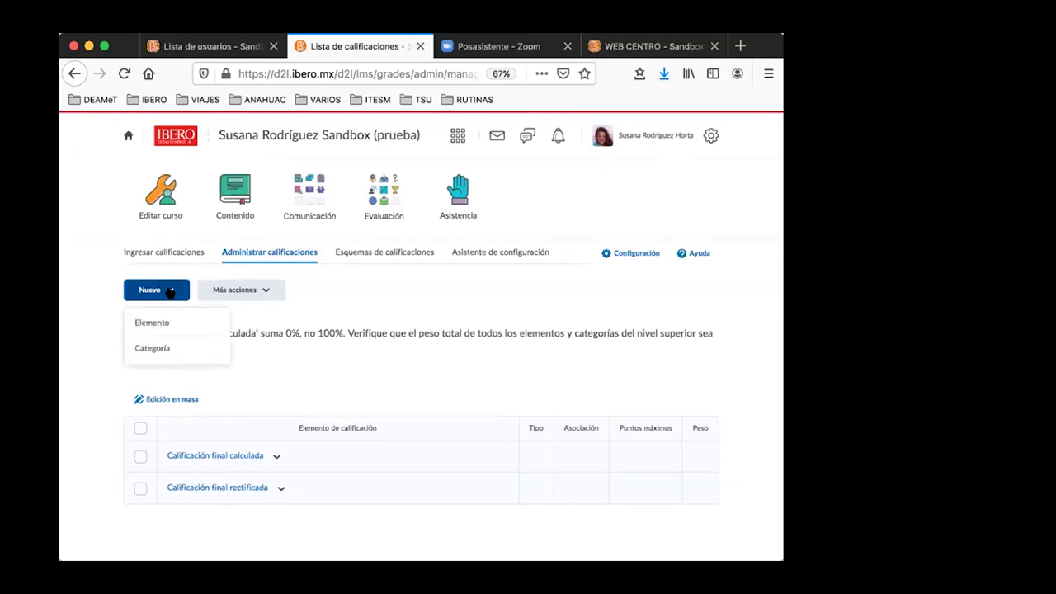
pyautogui.click(174, 348)
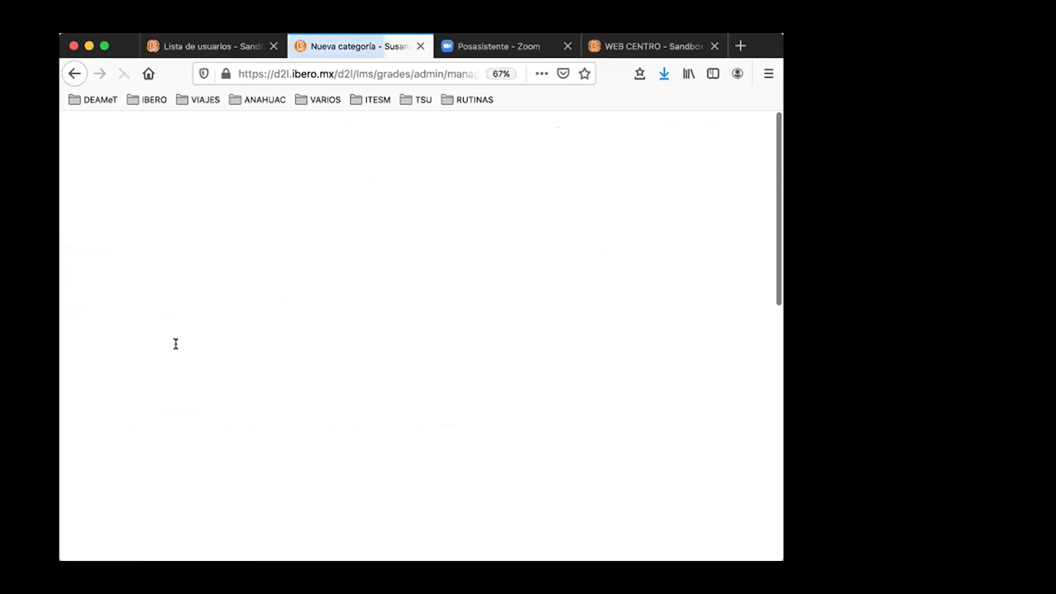
pyautogui.write('Tareas')
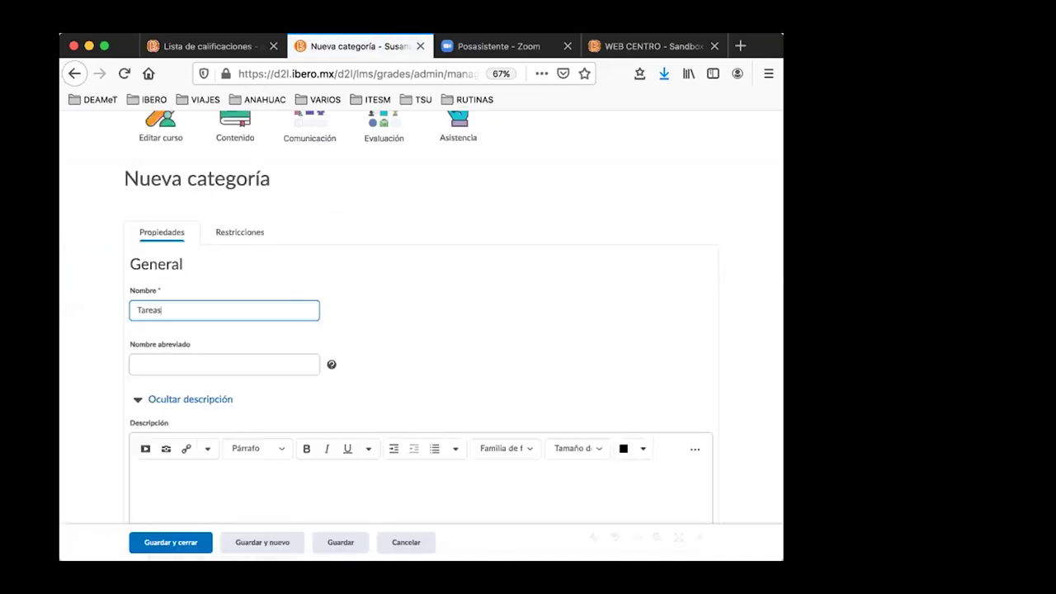
pyautogui.scroll(-2, 325, 333)
pyautogui.click(233, 314)
pyautogui.scroll(-2, 206, 307)
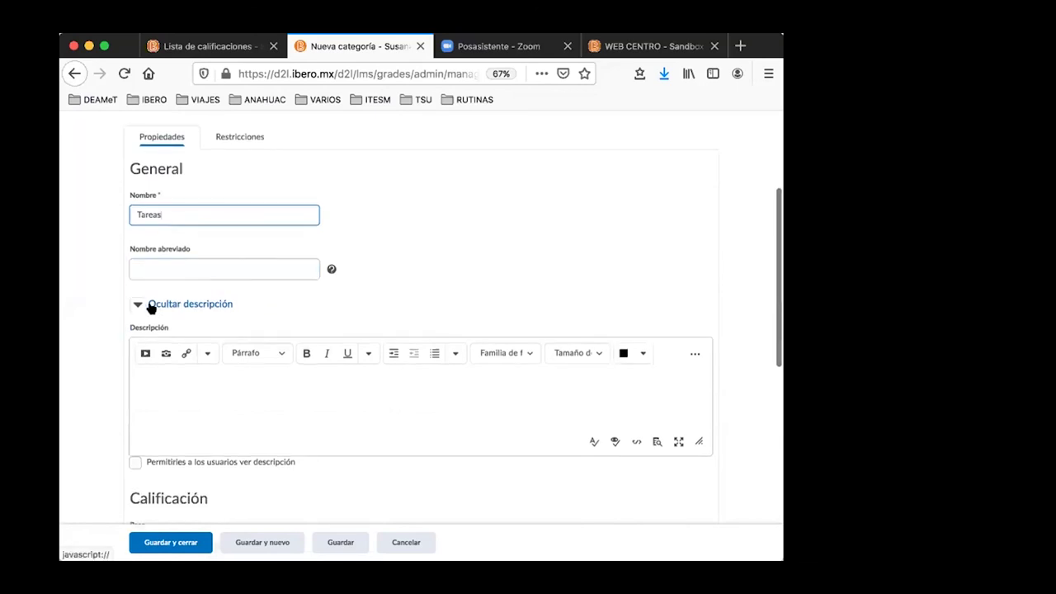
pyautogui.click(144, 306)
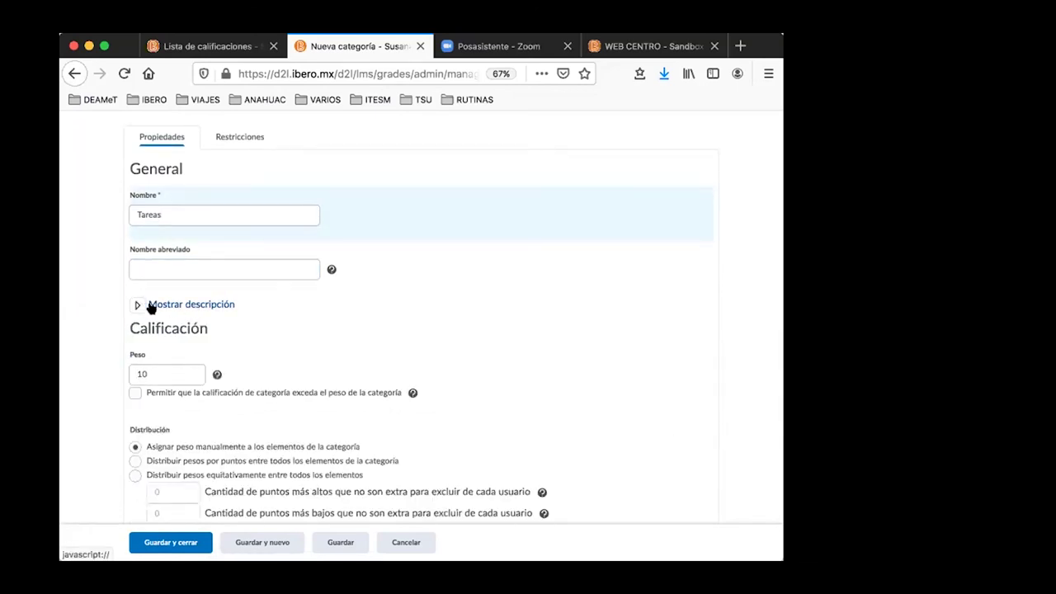
# - Inspect the Tareas category's description editor and its user visibility option, leaving the section collapsed
pyautogui.click(138, 305)
pyautogui.click(184, 366)
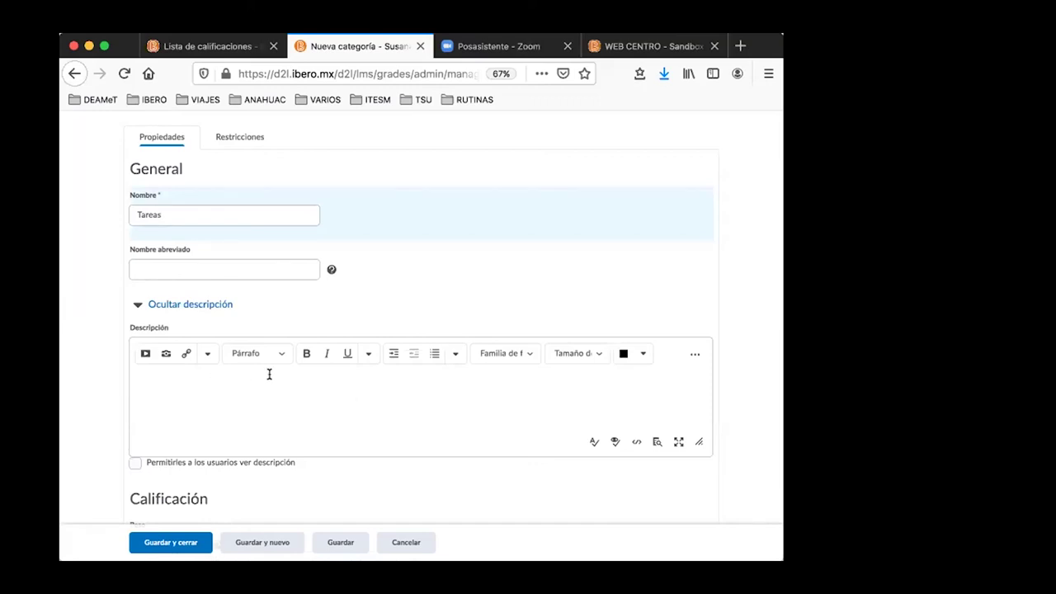
pyautogui.click(136, 464)
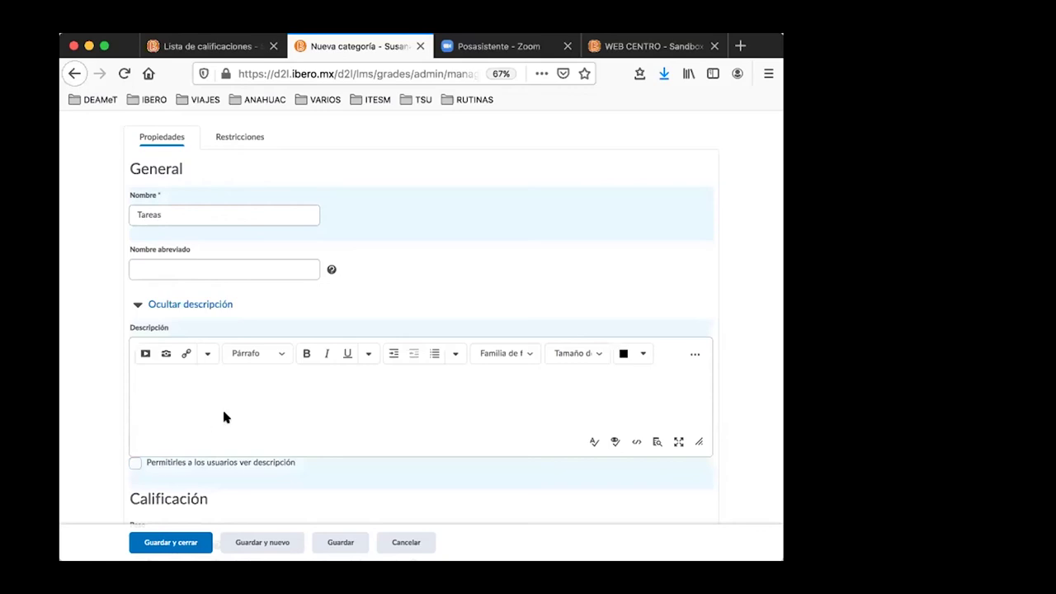
pyautogui.click(137, 305)
# - Set the weight (Peso) of the Tareas category to 40
pyautogui.click(178, 369)
pyautogui.moveTo(179, 368); pyautogui.dragTo(117, 369)
pyautogui.write('40')
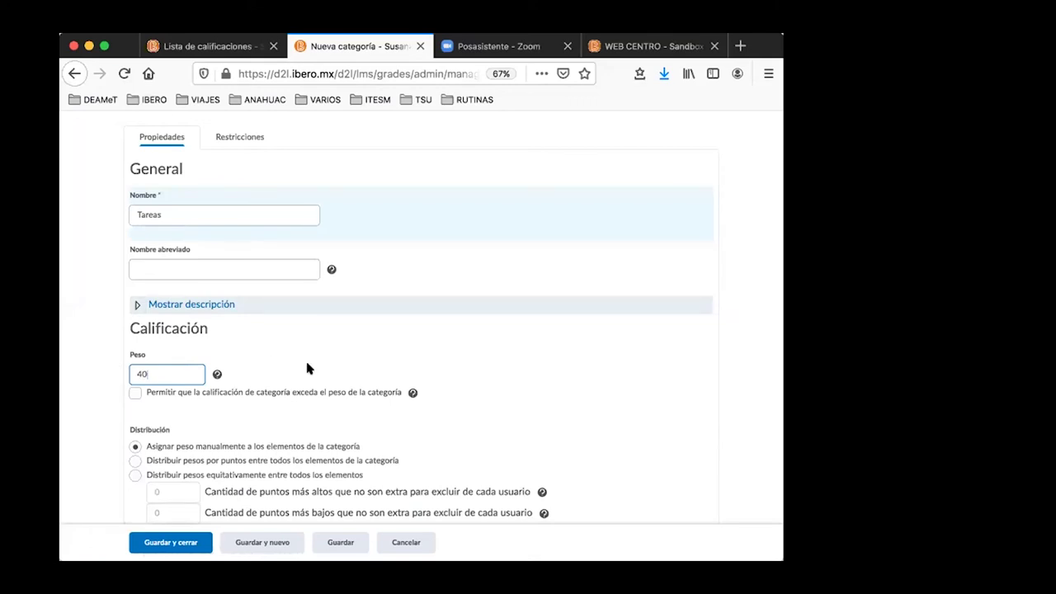
# - Set the Tareas category's distribution to "Distribuir pesos equitativamente entre todos los elementos"
pyautogui.scroll(-1, 321, 376)
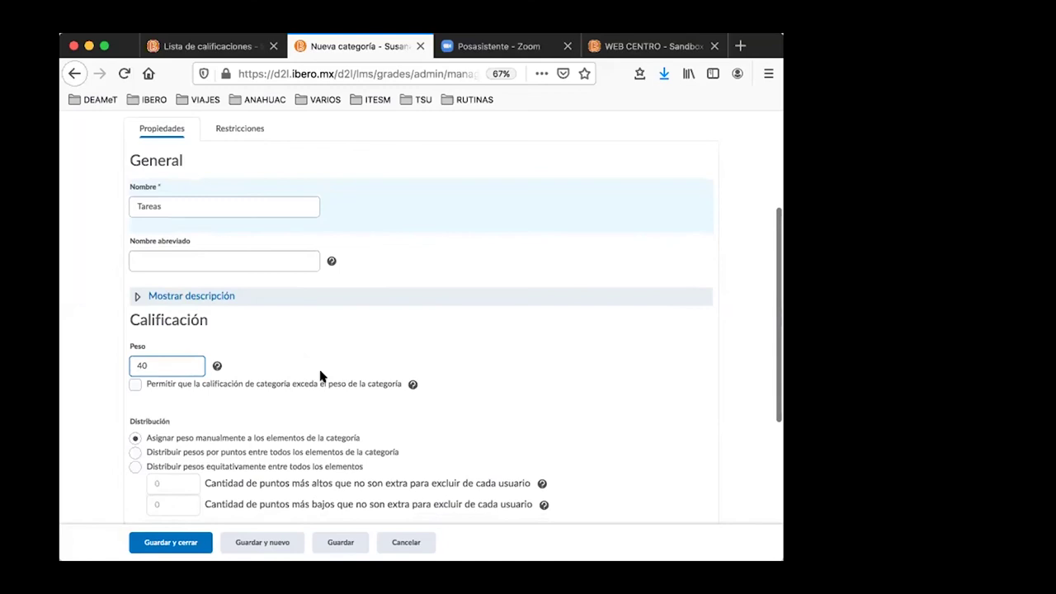
pyautogui.scroll(-1, 321, 377)
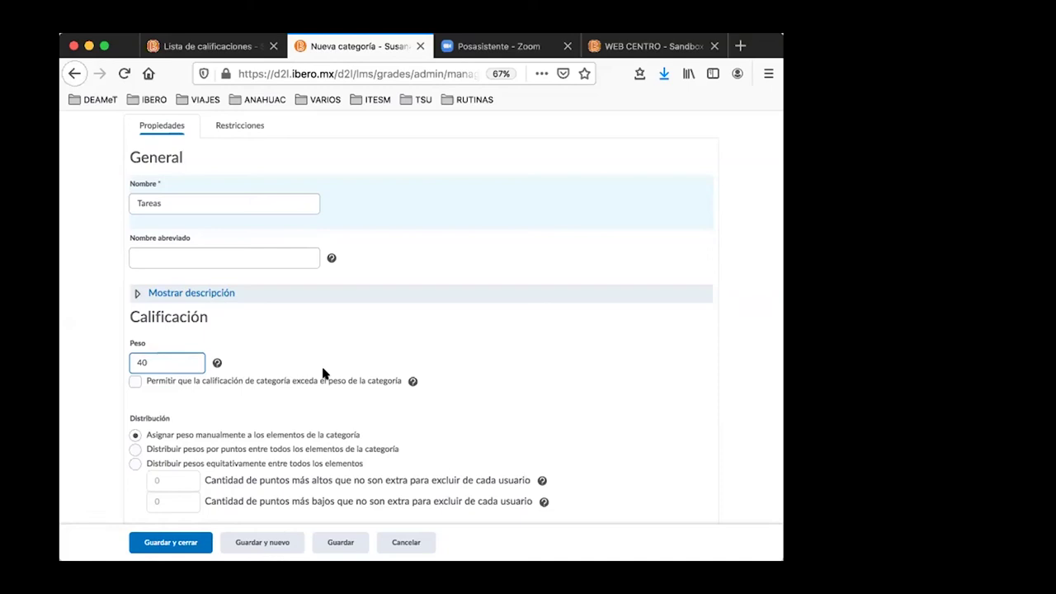
pyautogui.scroll(-2, 318, 339)
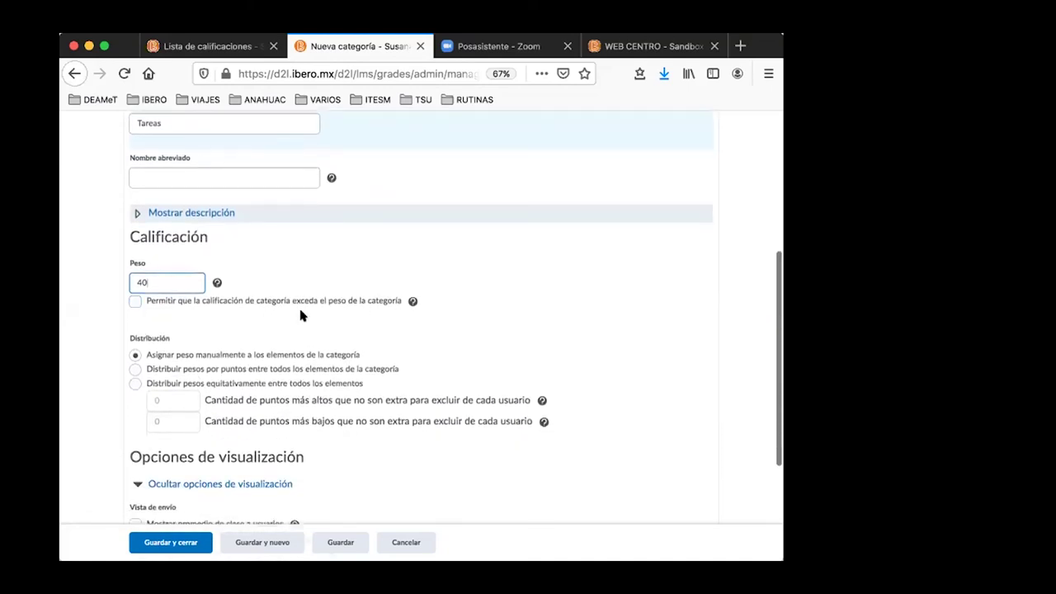
pyautogui.scroll(-1, 323, 312)
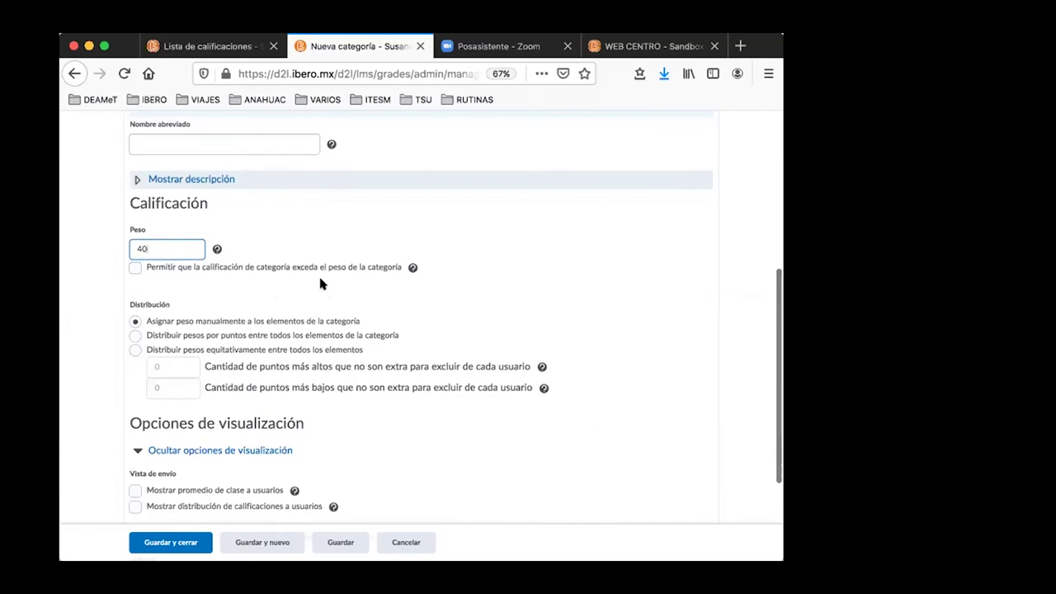
pyautogui.scroll(-2, 318, 274)
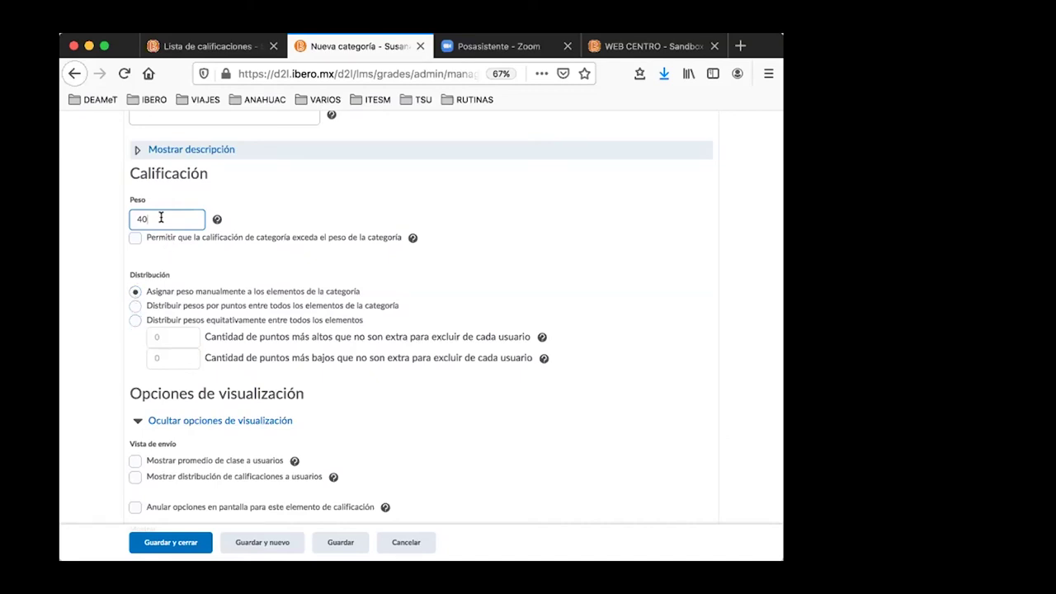
pyautogui.click(134, 321)
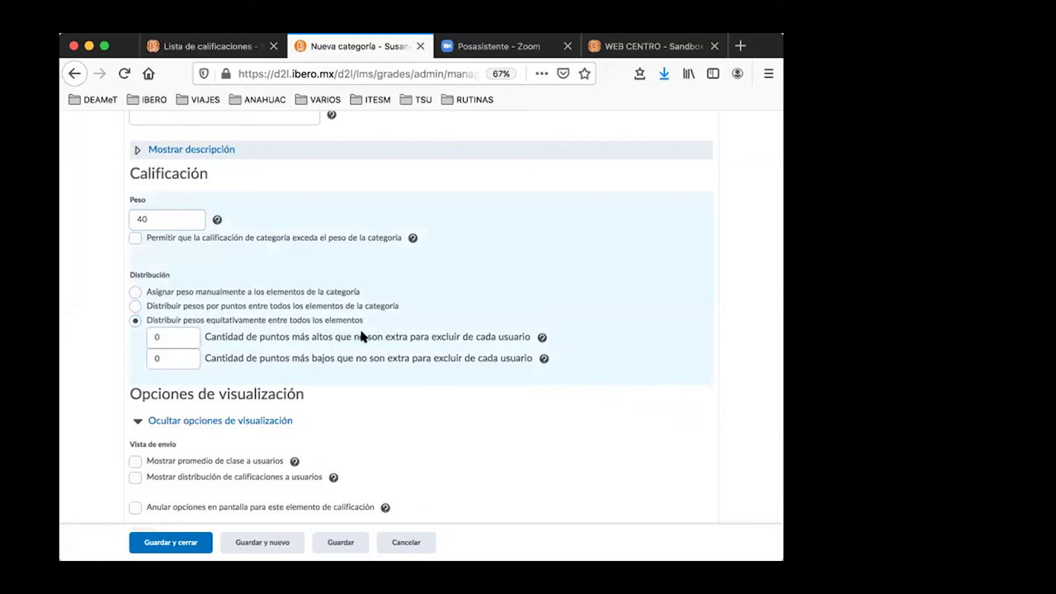
# - Examine the two fields for excluding each user's highest and lowest scores under the equal distribution option
pyautogui.click(190, 336)
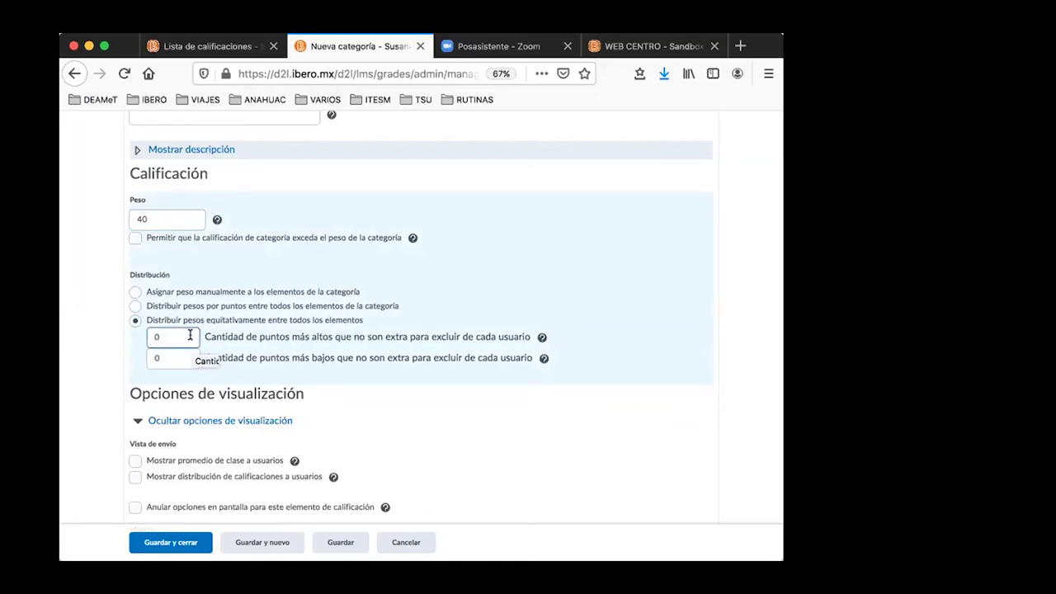
pyautogui.click(189, 355)
pyautogui.click(189, 335)
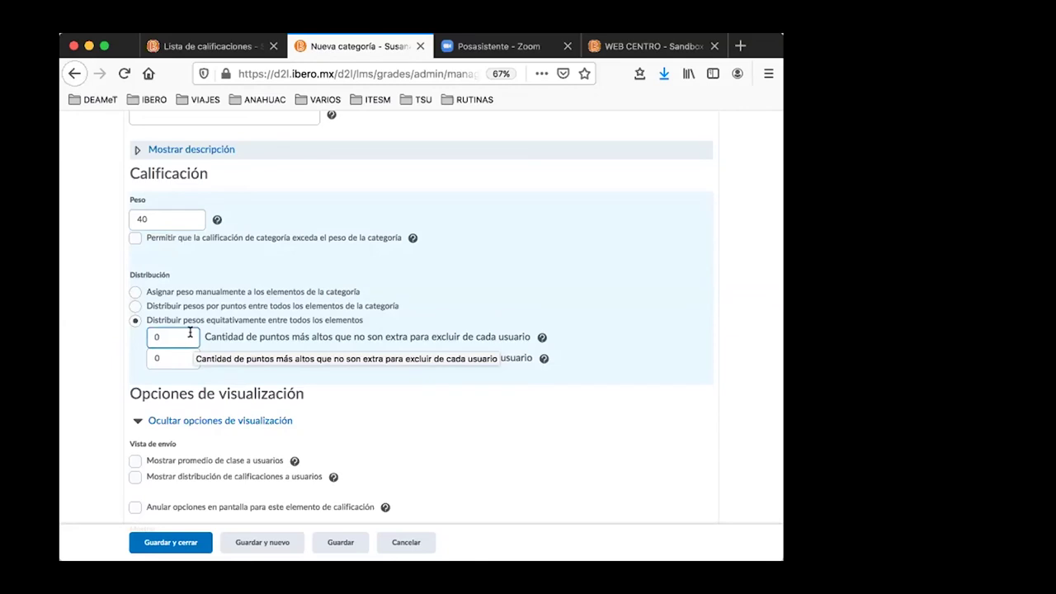
pyautogui.click(181, 355)
pyautogui.click(177, 335)
pyautogui.click(175, 357)
pyautogui.click(172, 334)
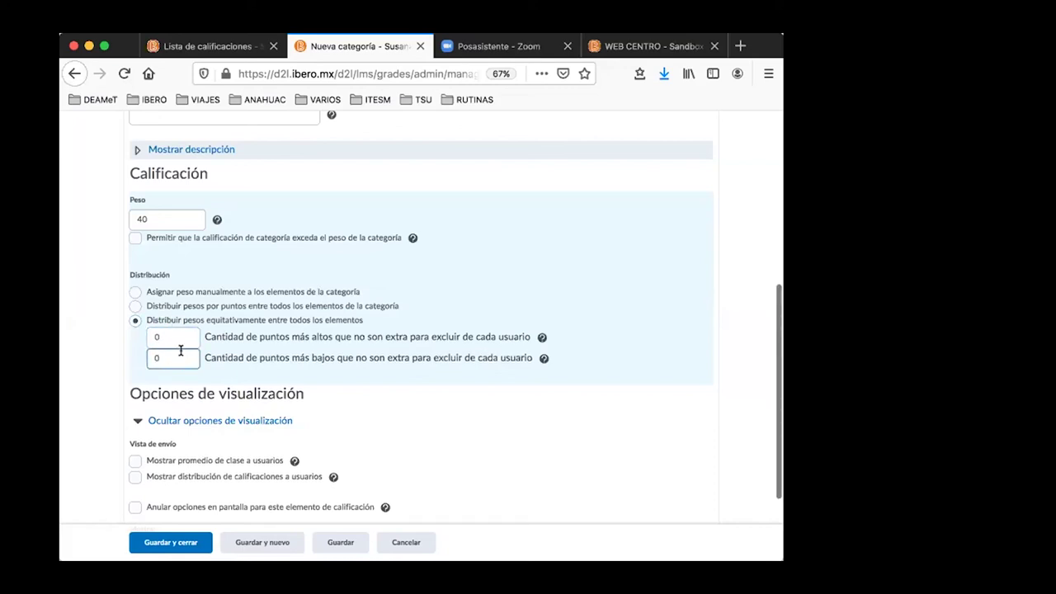
# - Set the Tareas category's distribution to "Distribuir pesos por puntos entre todos los elementos de la categoría"
pyautogui.click(135, 306)
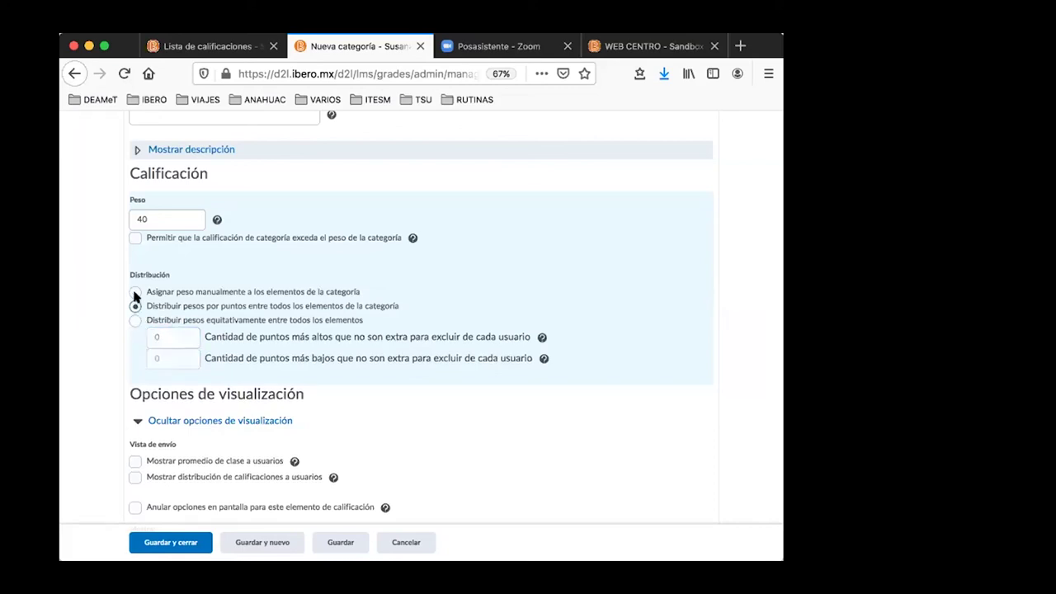
pyautogui.click(136, 293)
pyautogui.click(135, 304)
pyautogui.click(135, 292)
pyautogui.click(135, 305)
pyautogui.click(135, 292)
pyautogui.click(136, 292)
pyautogui.click(136, 307)
# - Consult the Ponderado slide and the other course's grade list, and return to the Tareas category form
pyautogui.click(652, 47)
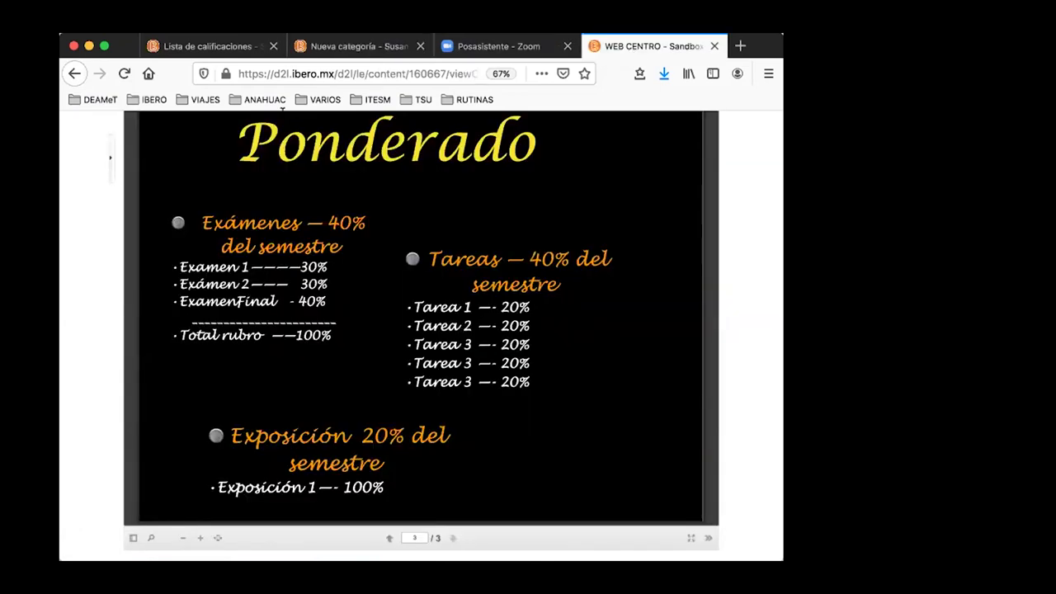
pyautogui.click(198, 46)
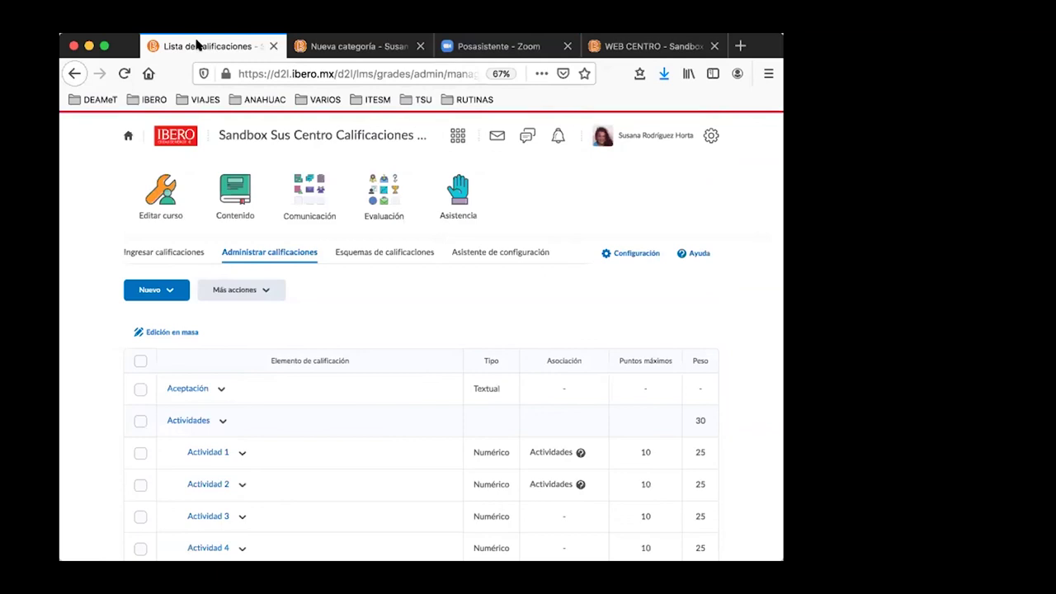
pyautogui.click(328, 46)
# - Review the Tareas category's weight, distribution and display options through to the end of the form
pyautogui.scroll(-2, 299, 330)
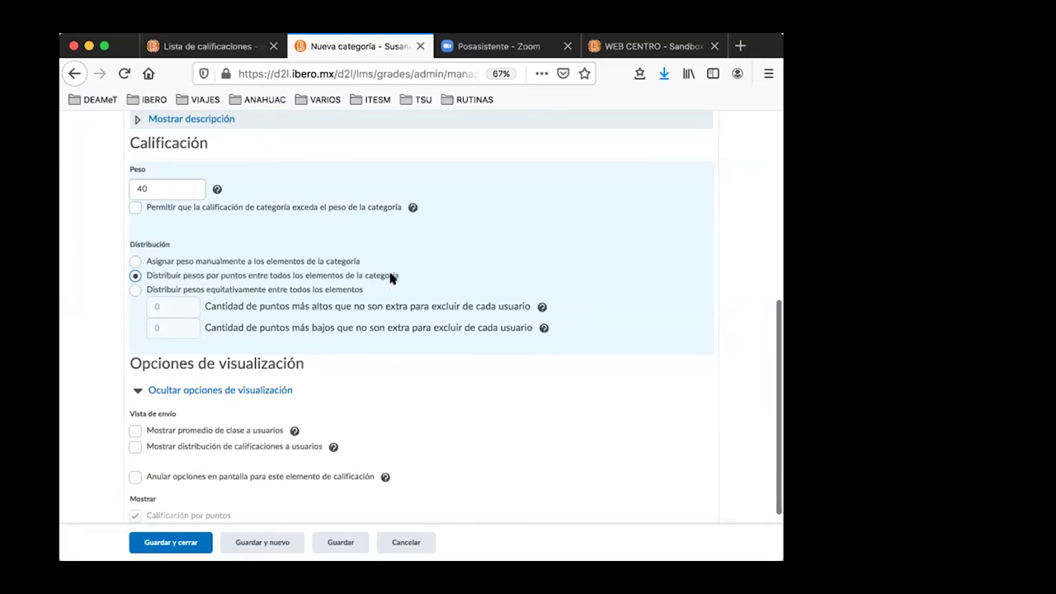
pyautogui.scroll(-1, 391, 278)
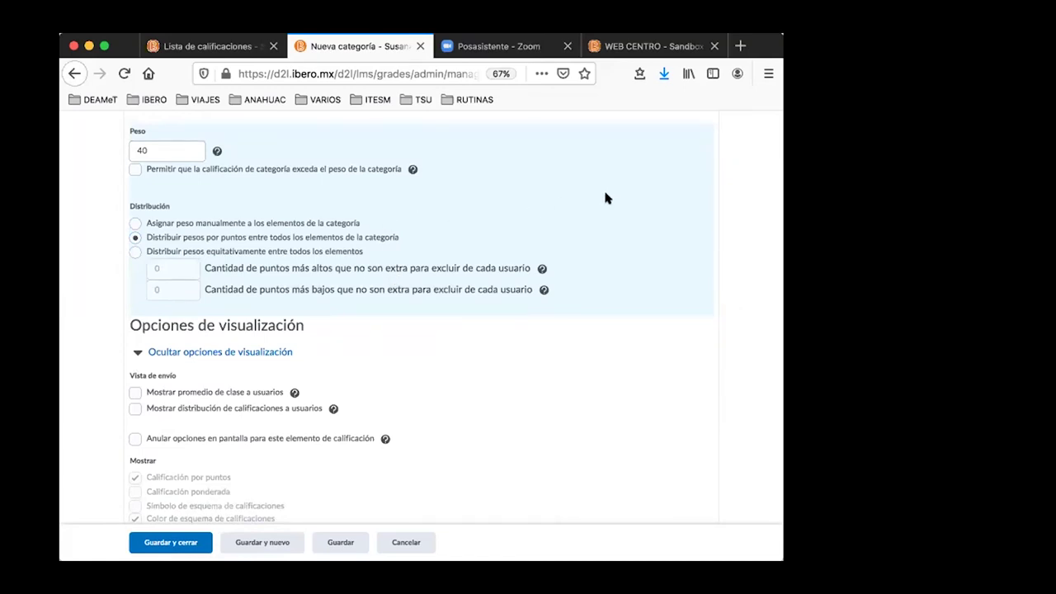
pyautogui.scroll(-1, 576, 393)
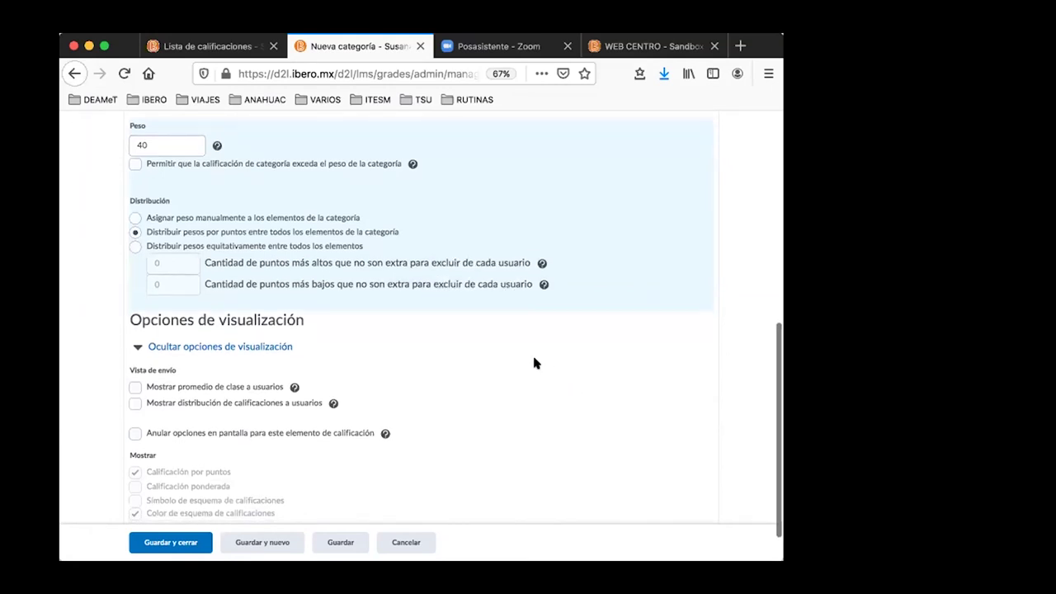
pyautogui.scroll(-2, 507, 358)
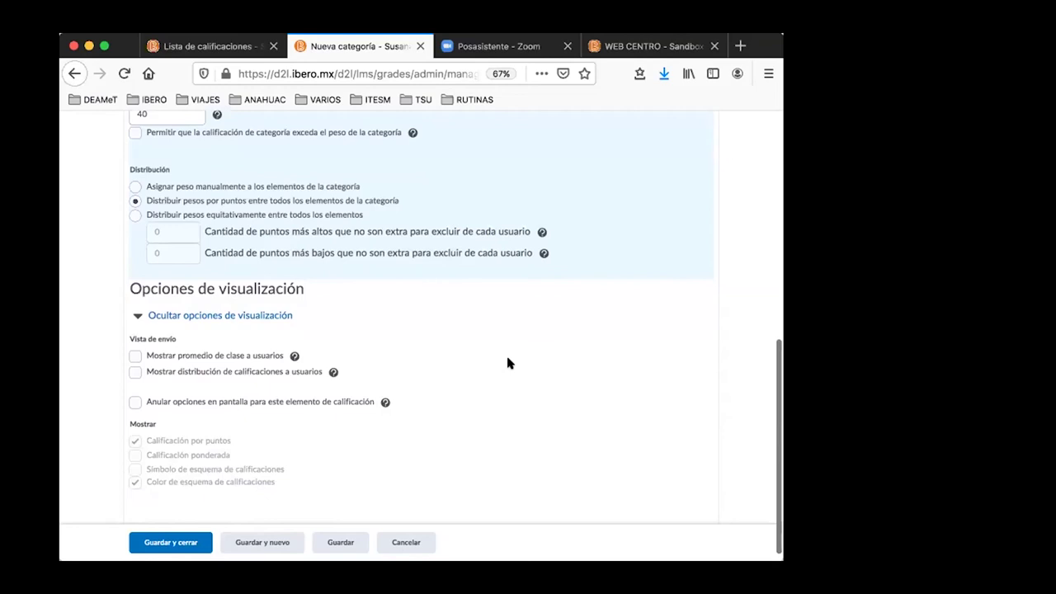
pyautogui.scroll(-1, 508, 358)
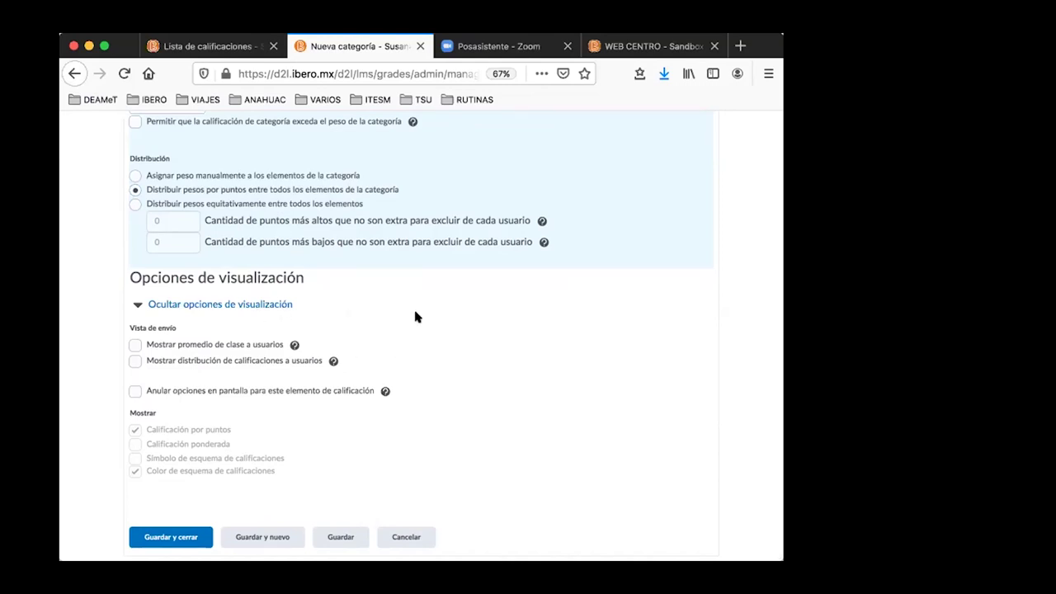
pyautogui.scroll(4, 415, 317)
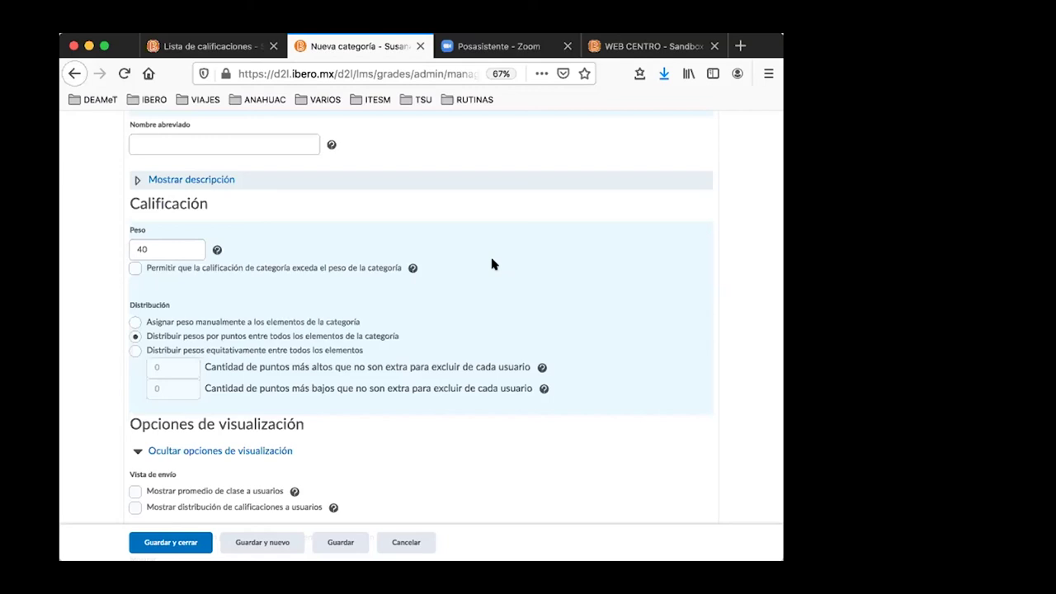
pyautogui.scroll(-1, 492, 264)
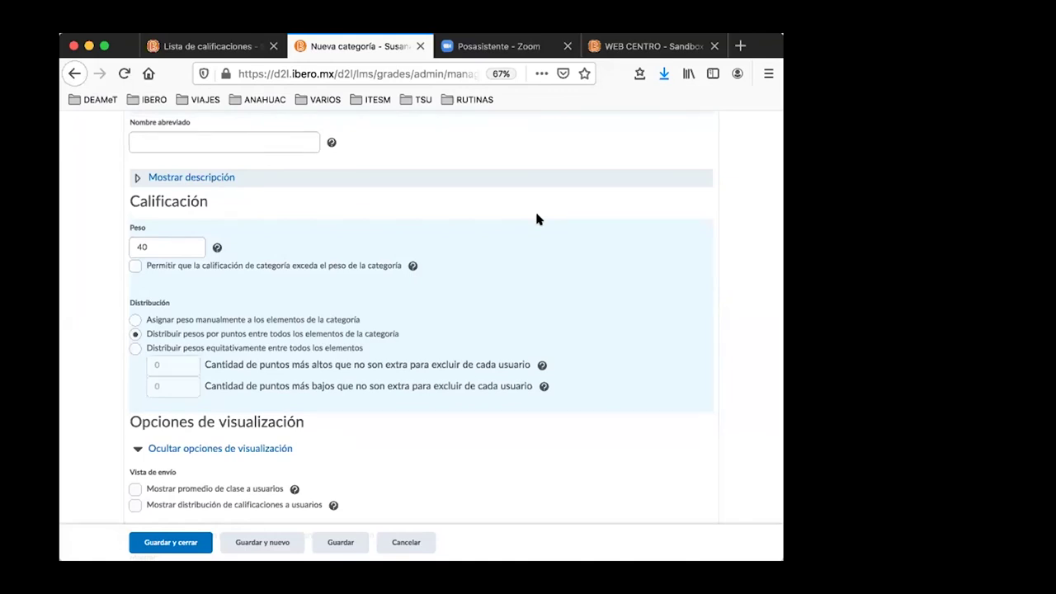
pyautogui.scroll(-3, 537, 219)
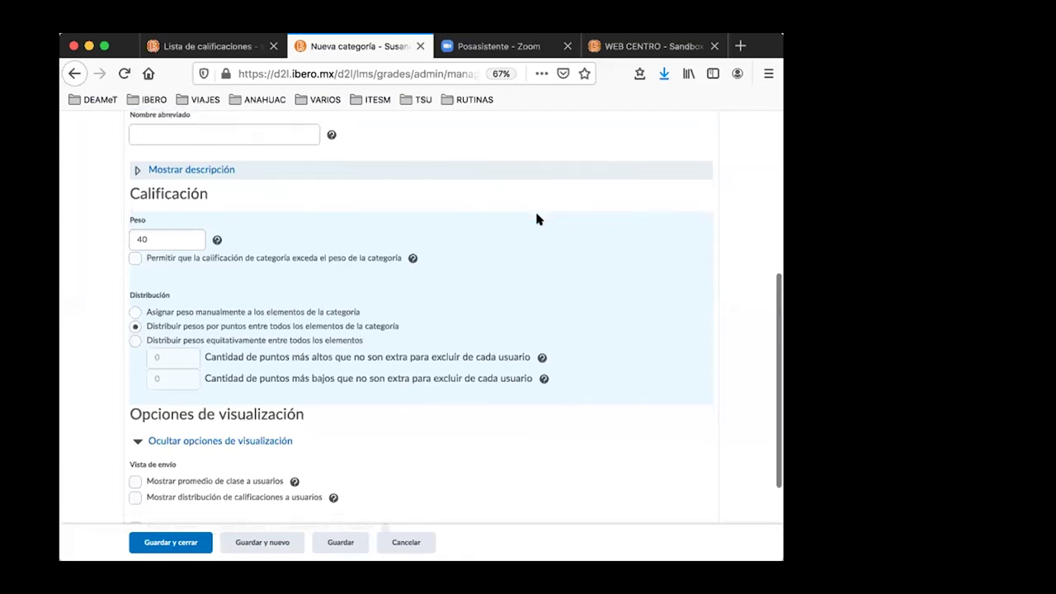
pyautogui.scroll(-1, 355, 346)
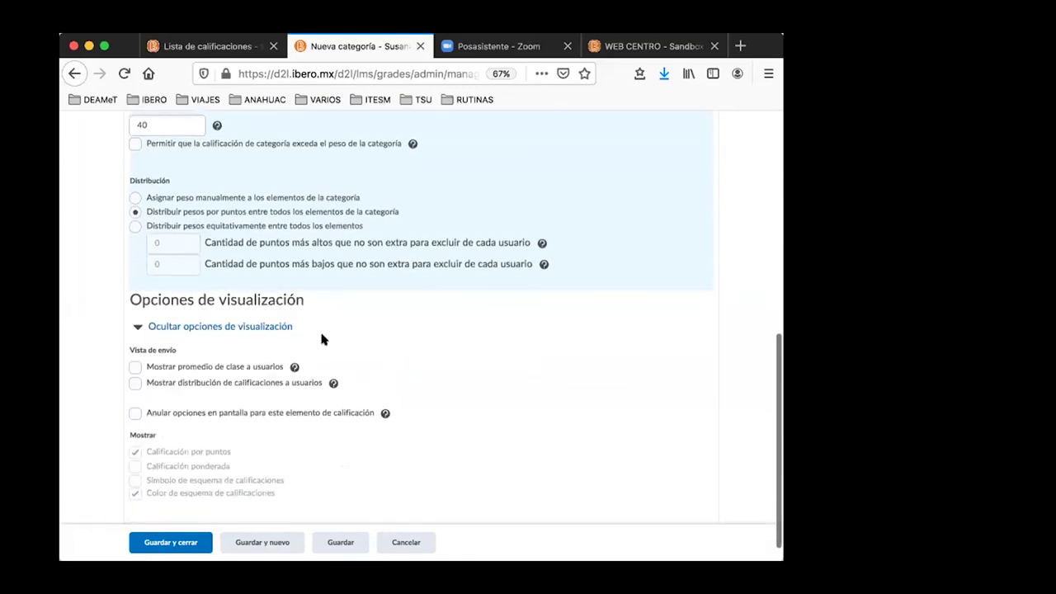
pyautogui.scroll(-1, 359, 318)
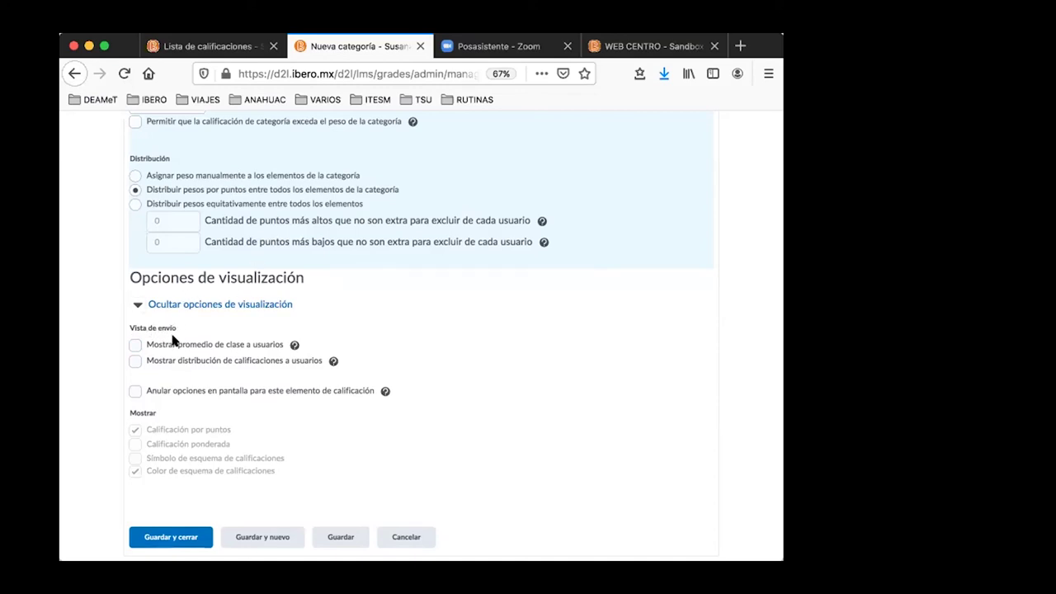
# - Try the options for showing users the class average and the grade distribution, leaving both unselected
pyautogui.click(136, 346)
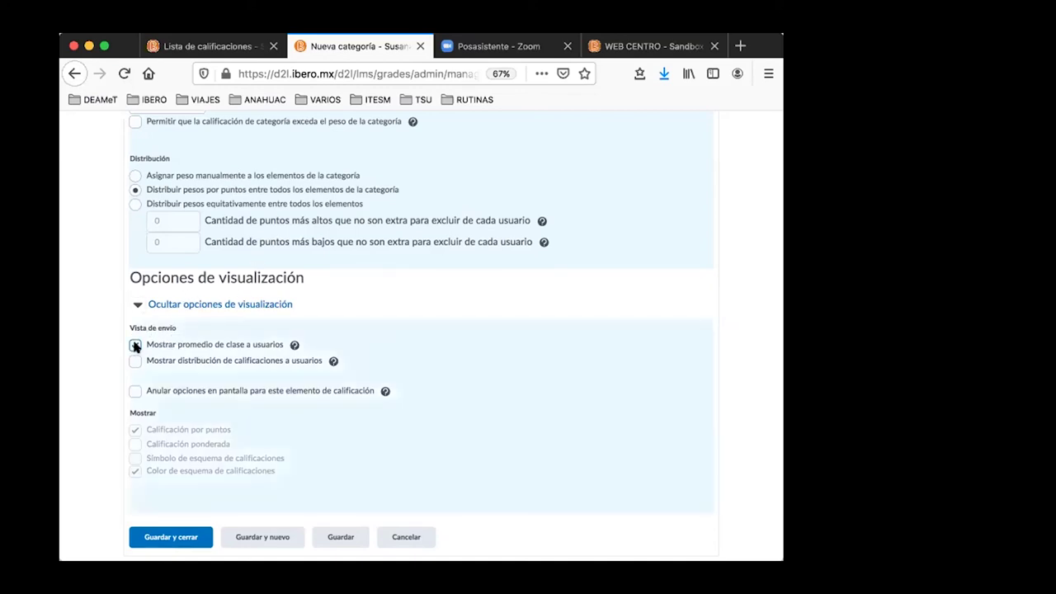
pyautogui.click(135, 346)
pyautogui.click(136, 360)
pyautogui.click(136, 345)
pyautogui.click(135, 345)
pyautogui.click(136, 361)
pyautogui.click(133, 347)
pyautogui.scroll(1, 347, 473)
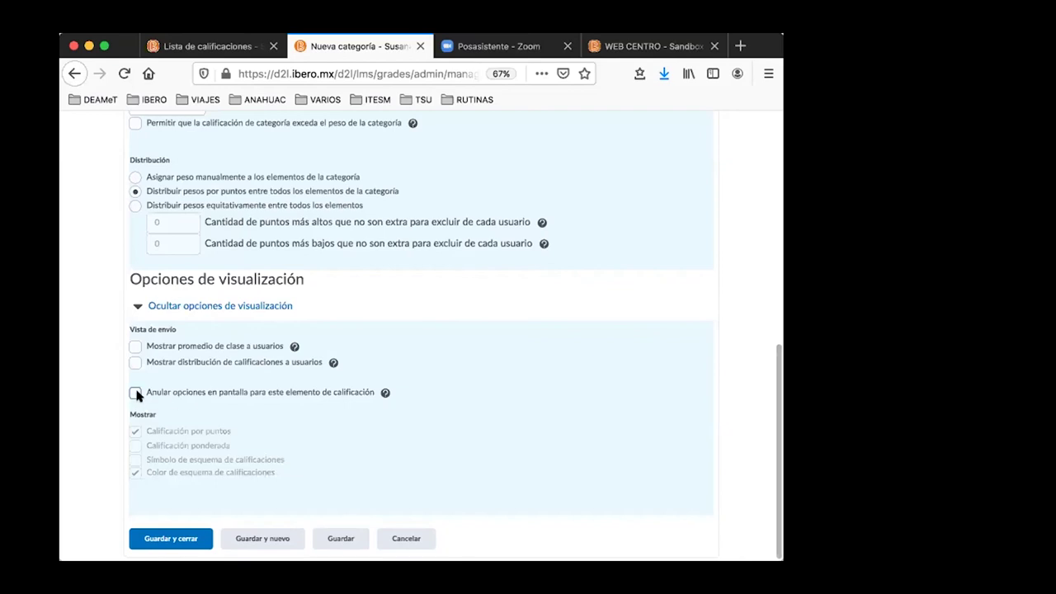
# - Examine how points and weighted grades appear for the Actividades elements in the other course's grade entry list
pyautogui.click(193, 47)
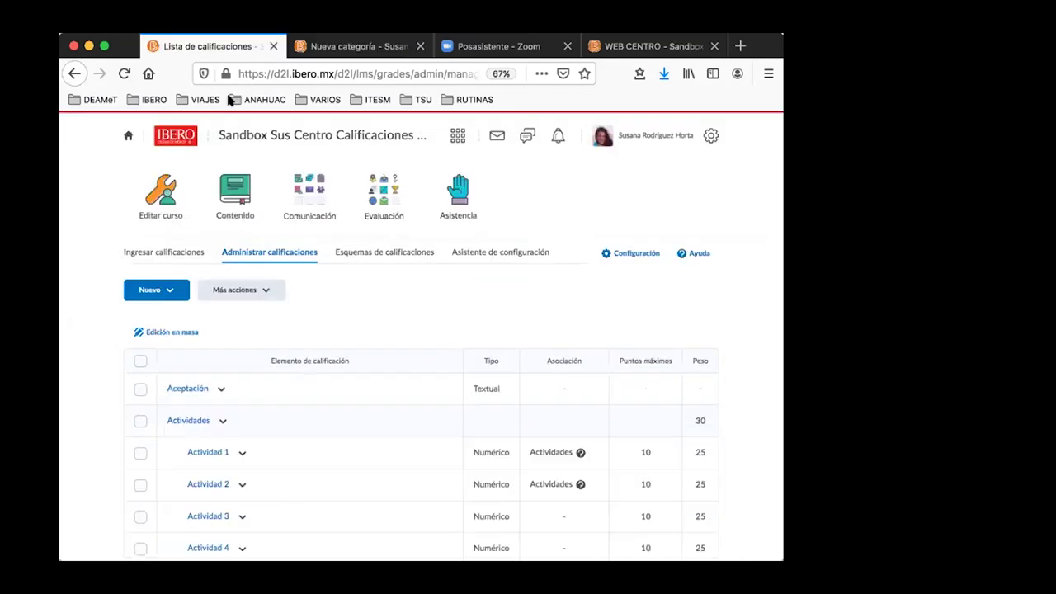
pyautogui.click(172, 254)
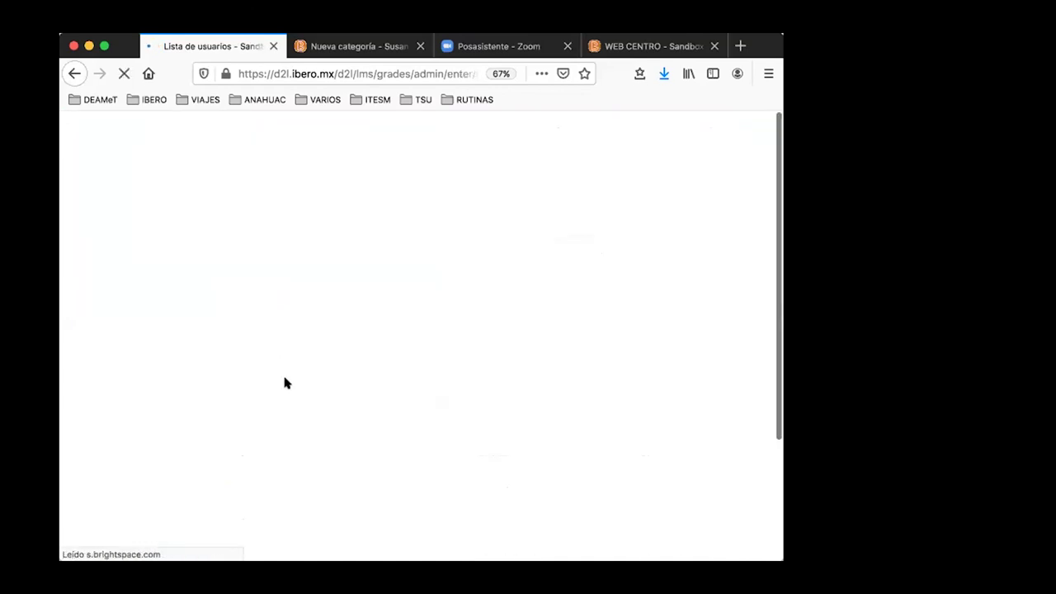
pyautogui.scroll(-2, 283, 379)
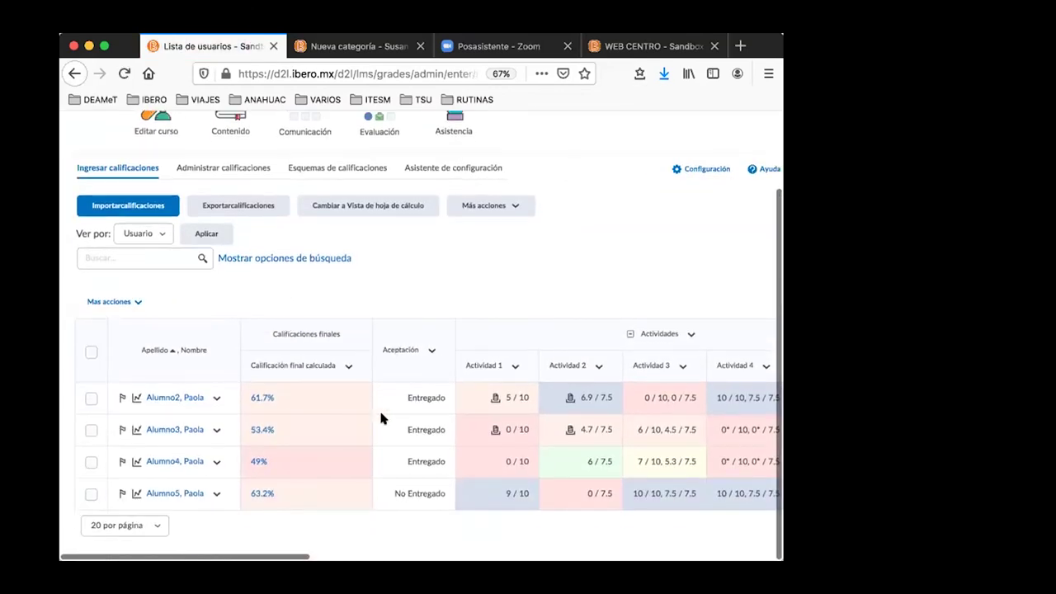
pyautogui.hscroll(3, 380, 417)
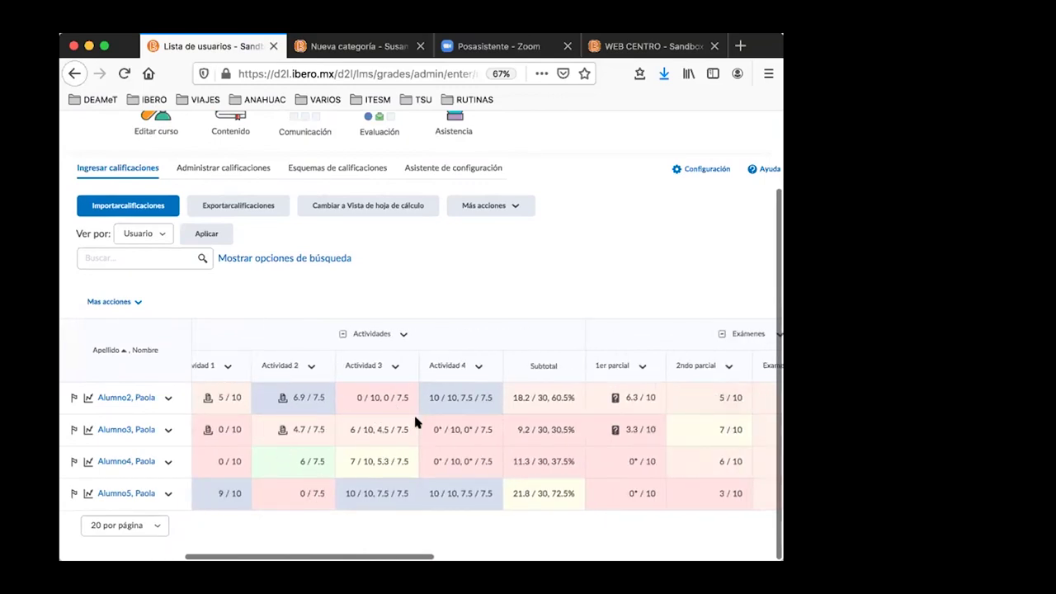
pyautogui.click(344, 53)
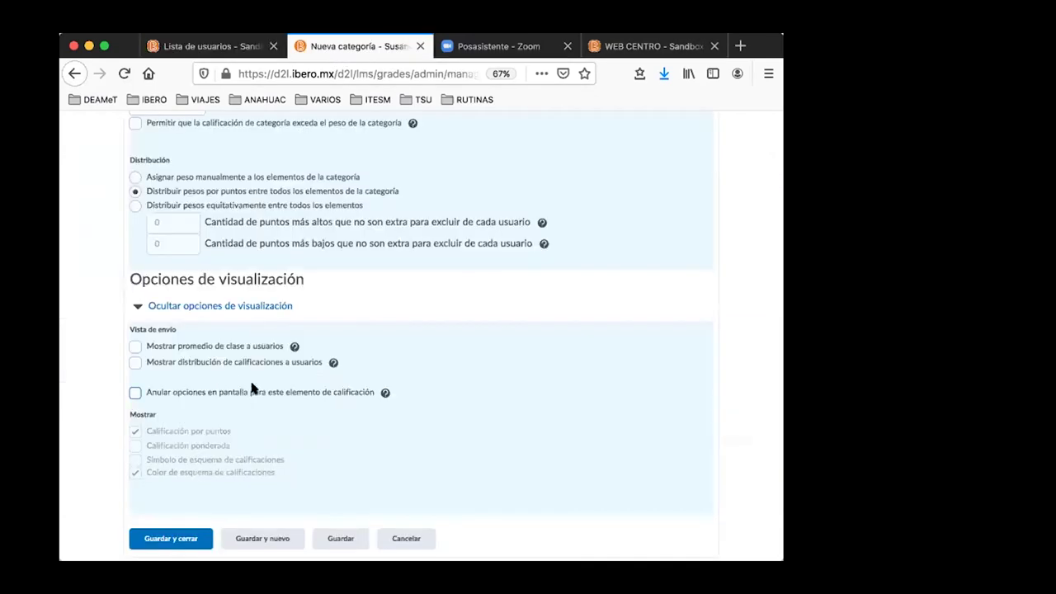
# - Inspect the display override option (Anular opciones en pantalla), leave it off, and save and close the Tareas category
pyautogui.click(135, 393)
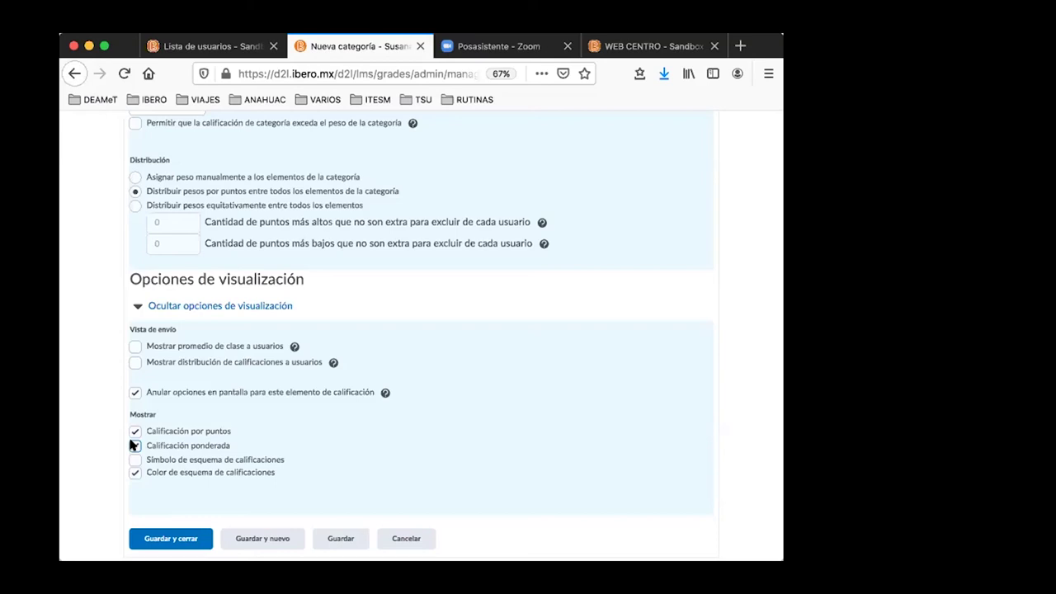
pyautogui.click(136, 393)
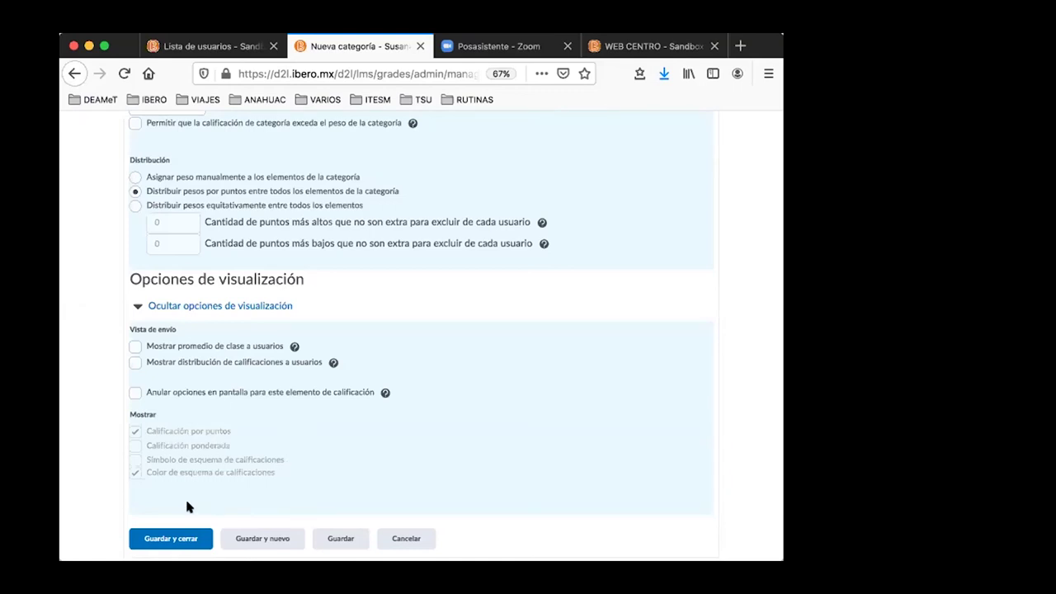
pyautogui.click(186, 539)
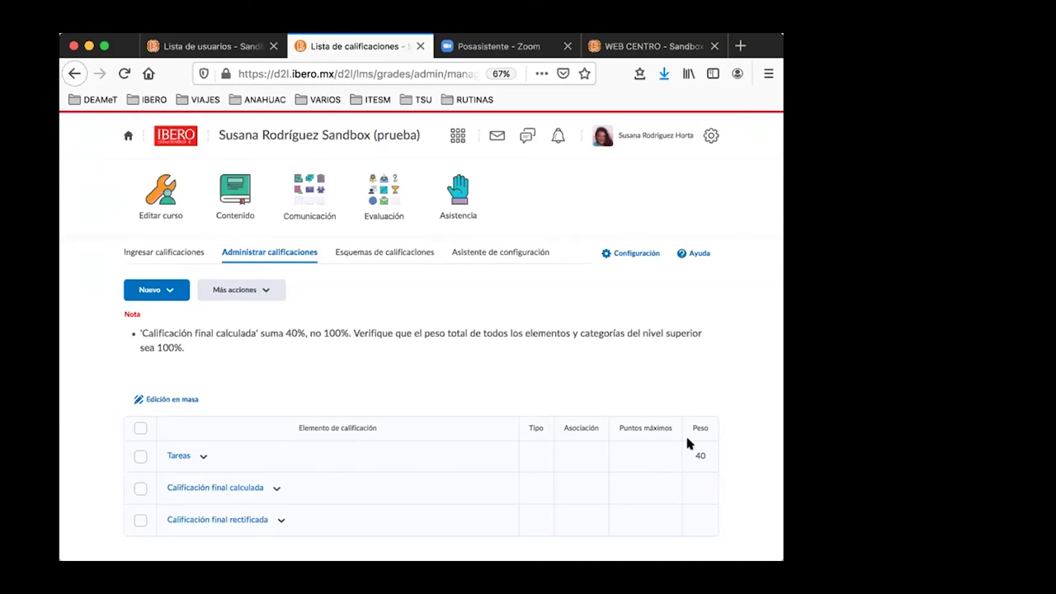
# - Start a new grade category and name it Exámenes, following the grading plan on the Ponderado slide
pyautogui.click(168, 290)
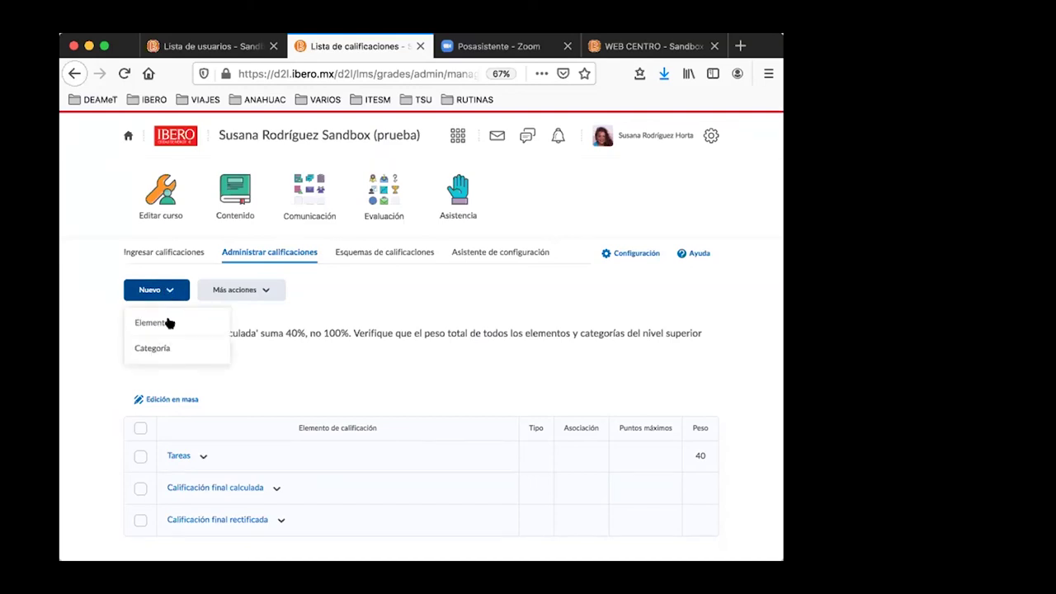
pyautogui.click(171, 350)
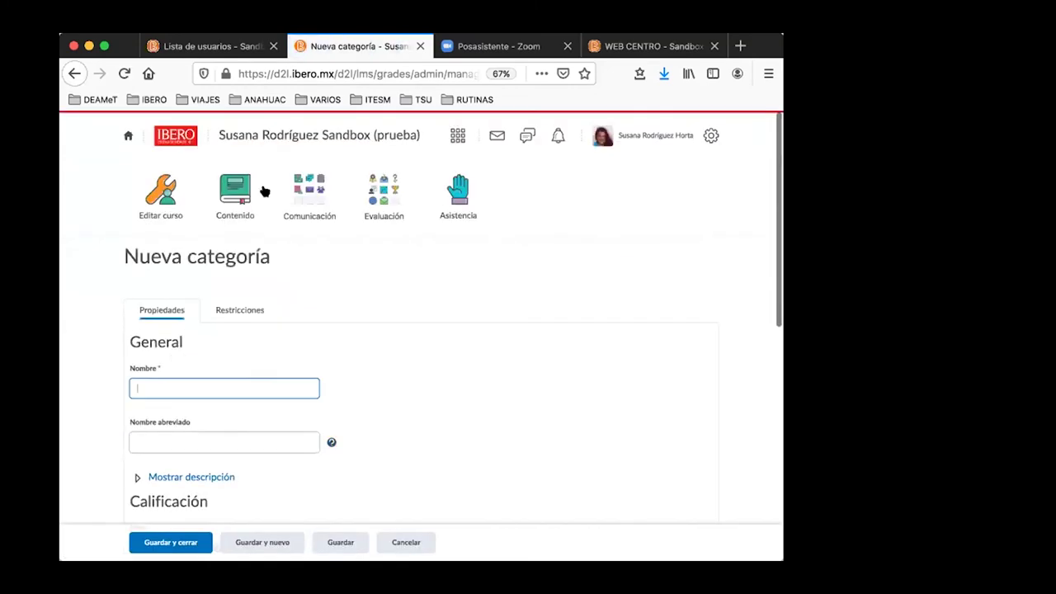
pyautogui.click(617, 48)
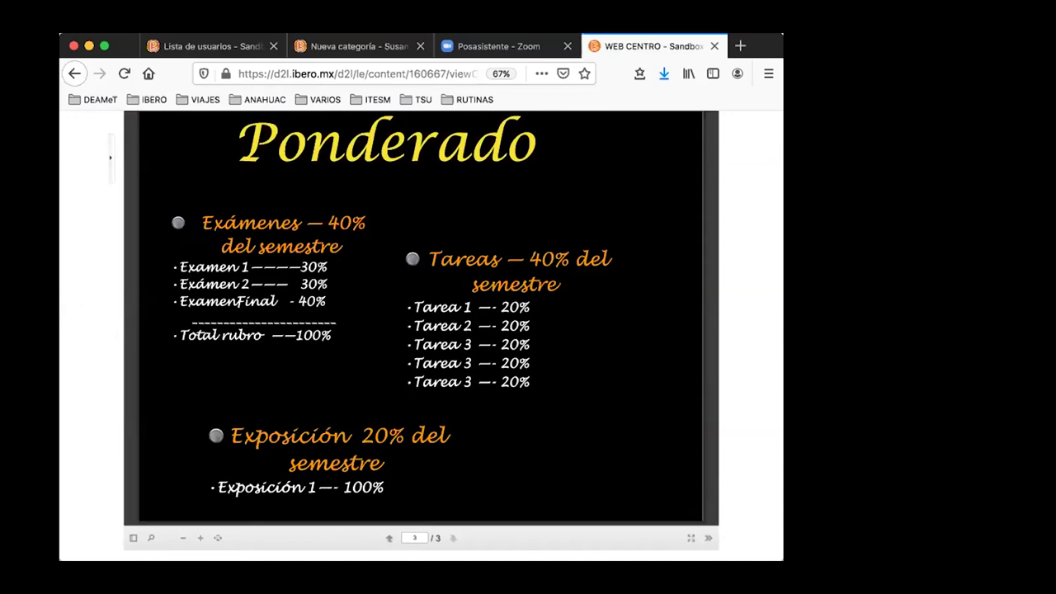
pyautogui.click(301, 47)
pyautogui.scroll(-1, 242, 330)
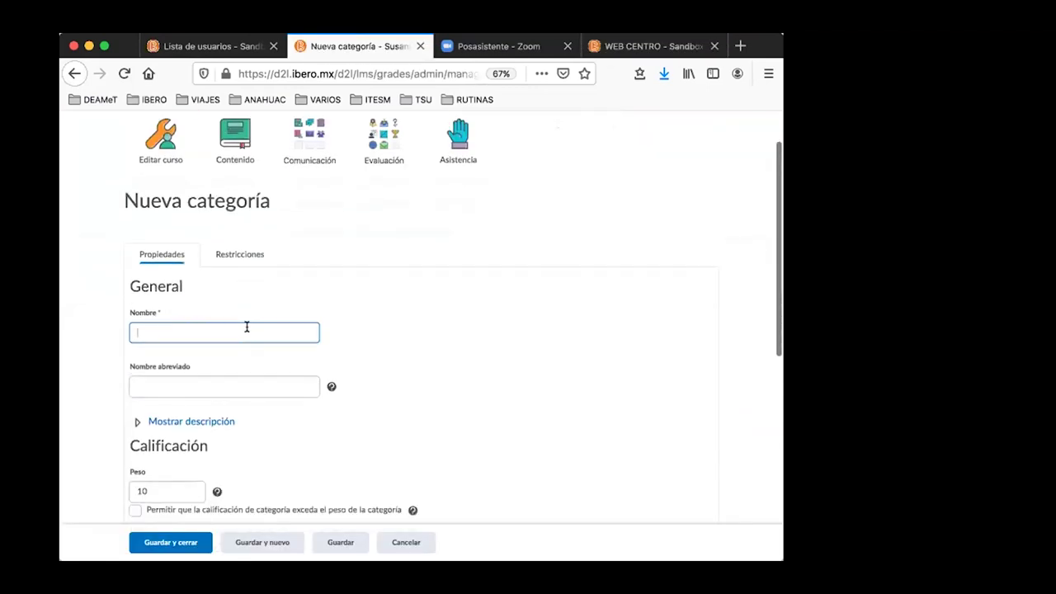
pyautogui.write('Exámenes')
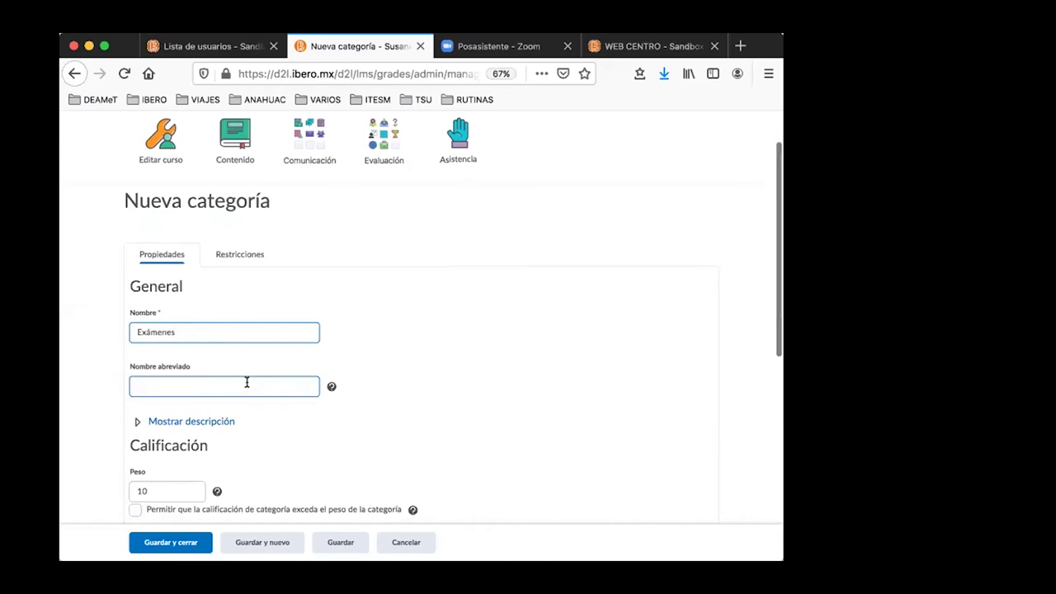
# - Set the weight (Peso) of the Exámenes category to 40
pyautogui.scroll(-1, 245, 382)
pyautogui.click(179, 415)
pyautogui.press('super+a')
pyautogui.write('40')
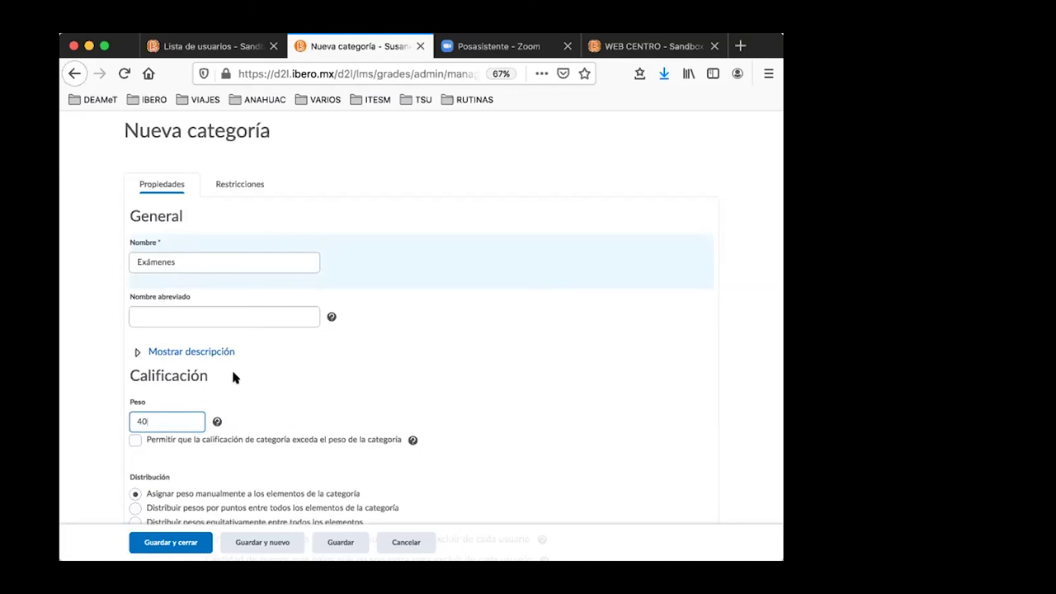
# - Compare the Exámenes category's distribution options with the exam percentages on the Ponderado slide
pyautogui.scroll(-5, 232, 377)
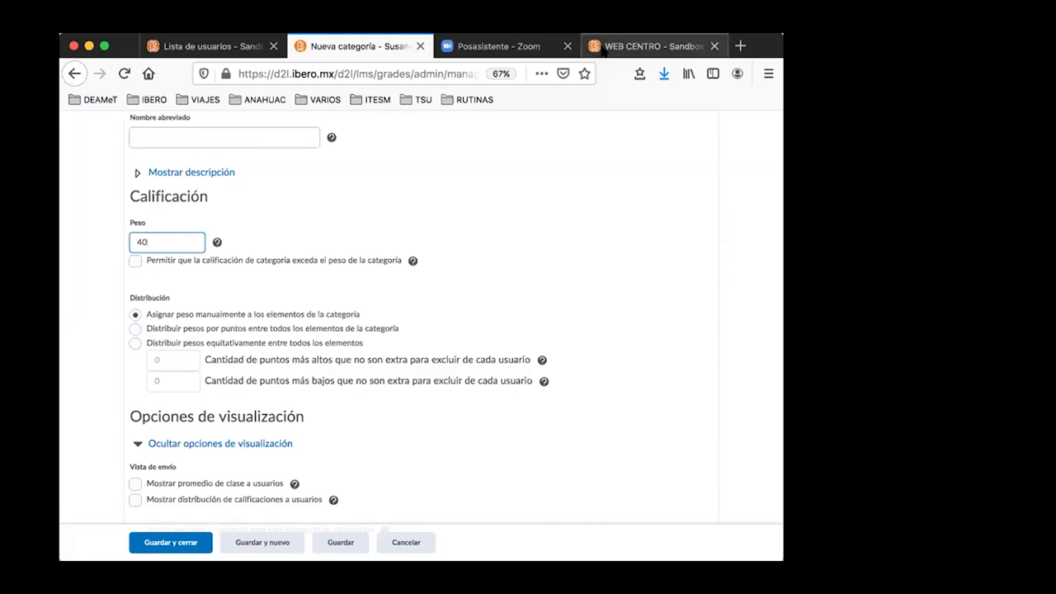
pyautogui.click(652, 46)
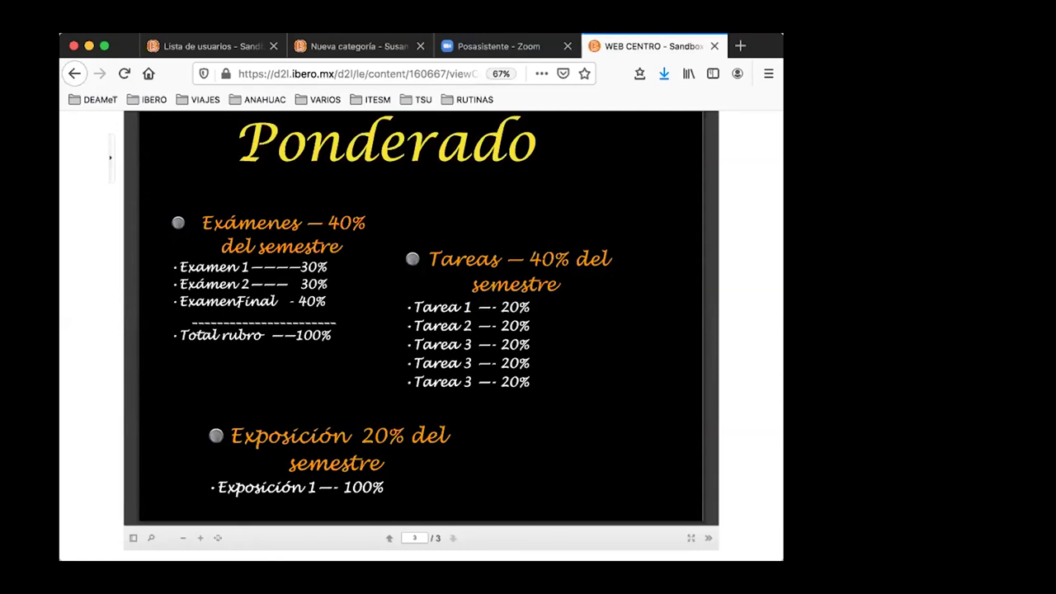
pyautogui.click(325, 48)
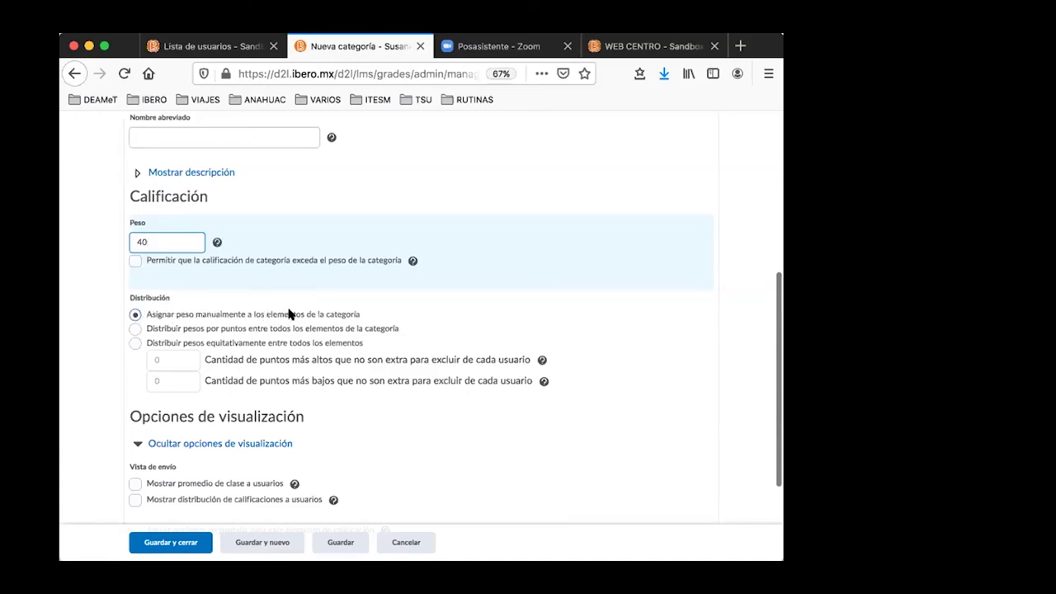
# - Keep manual weight assignment and the default display options for the Exámenes category, and save and close it
pyautogui.scroll(-2, 284, 315)
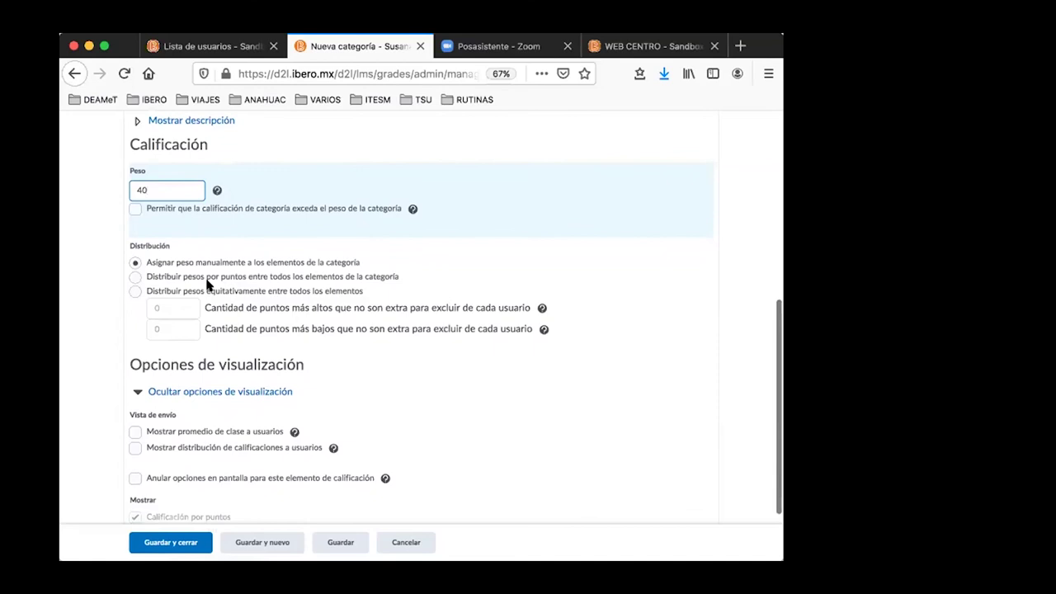
pyautogui.scroll(-1, 213, 322)
pyautogui.scroll(-3, 213, 322)
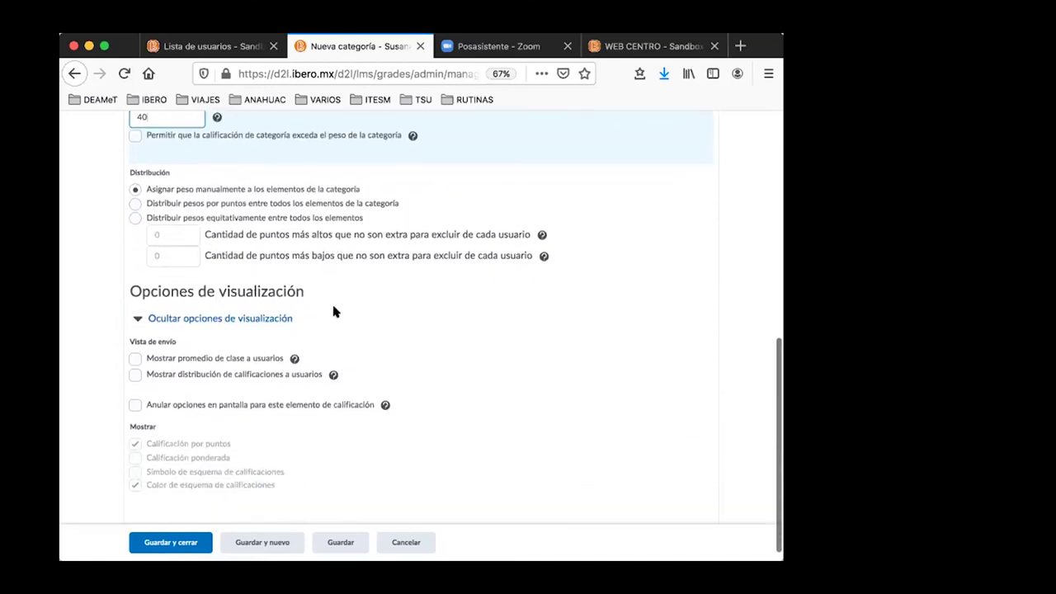
pyautogui.scroll(-1, 334, 312)
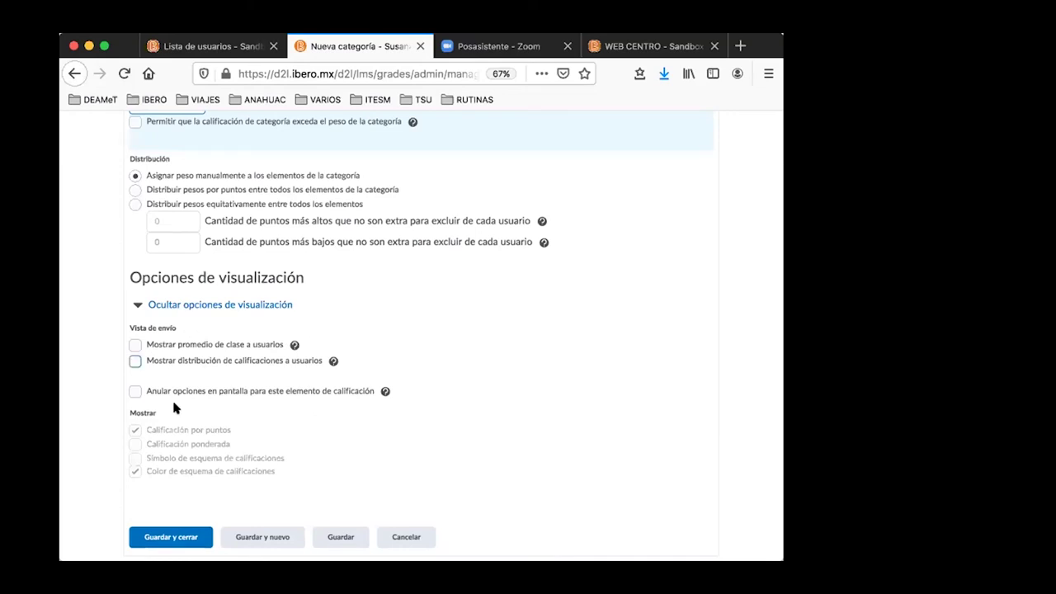
pyautogui.click(171, 538)
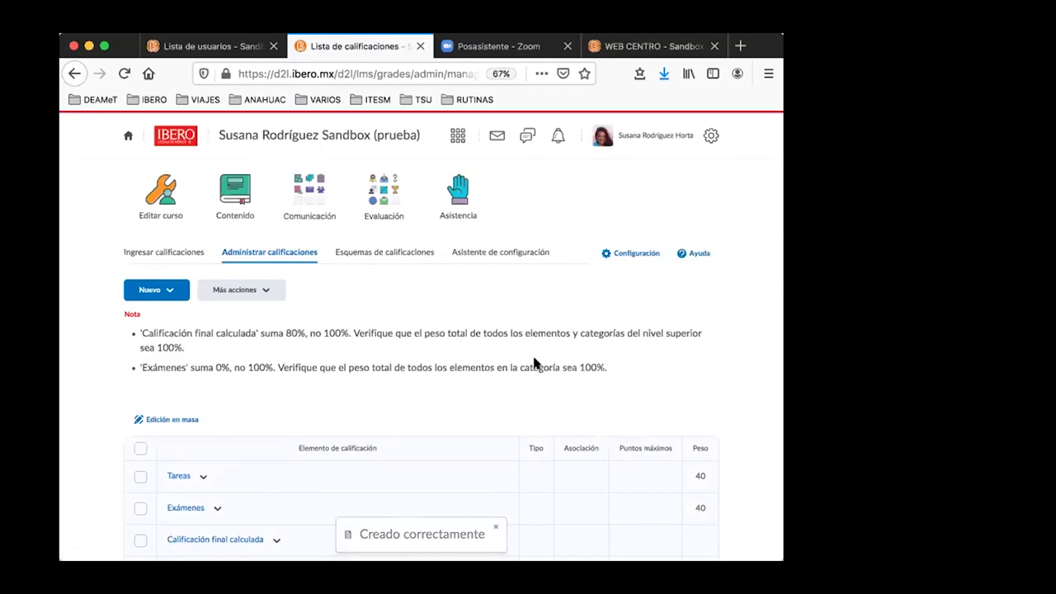
# - Check the remaining category on the Ponderado slide and start a new grade category named Exposición
pyautogui.scroll(-2, 500, 376)
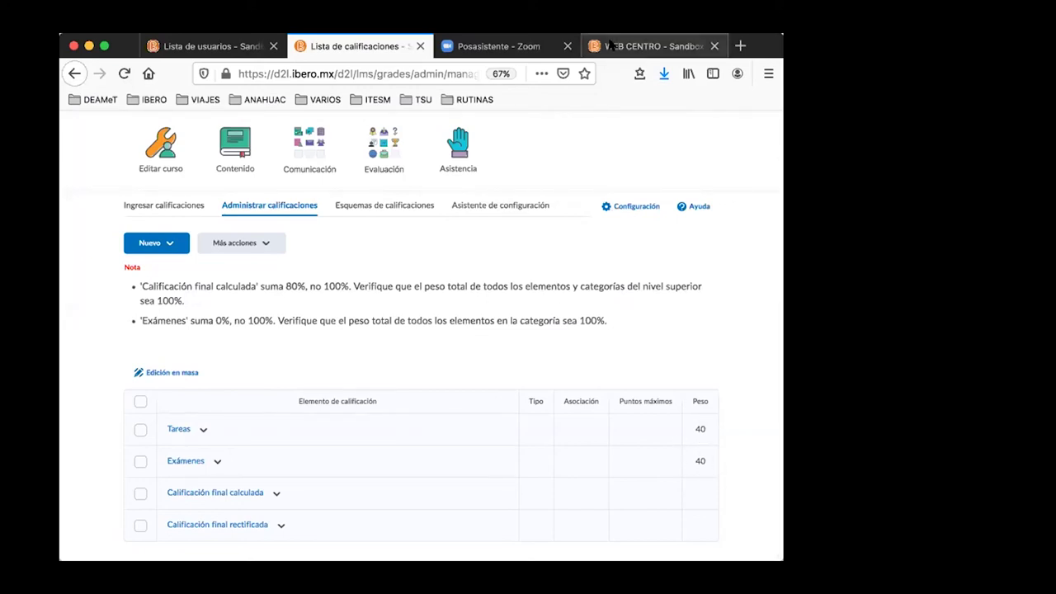
pyautogui.click(652, 47)
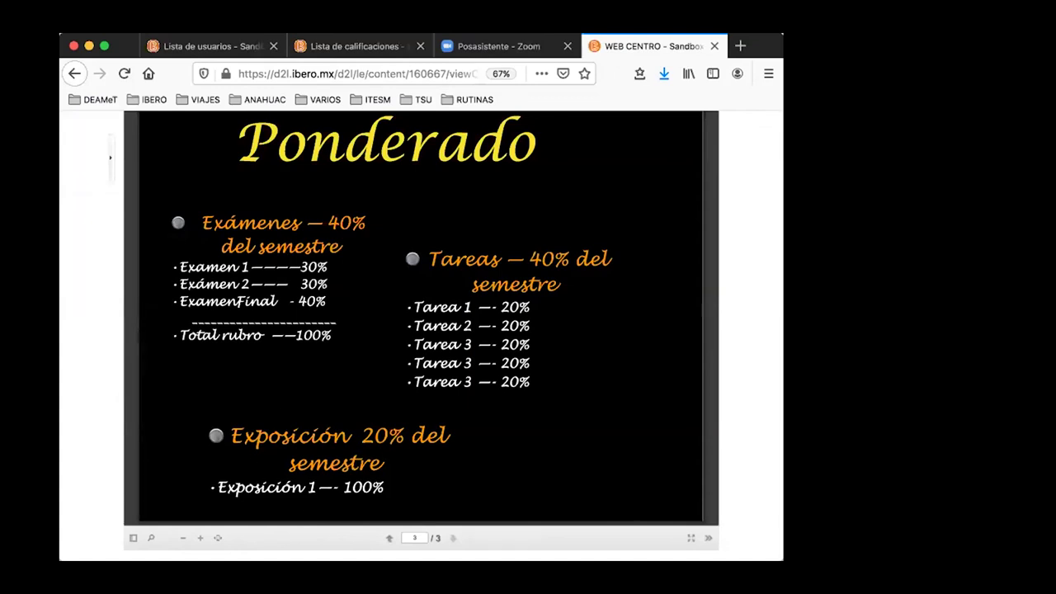
pyautogui.click(313, 48)
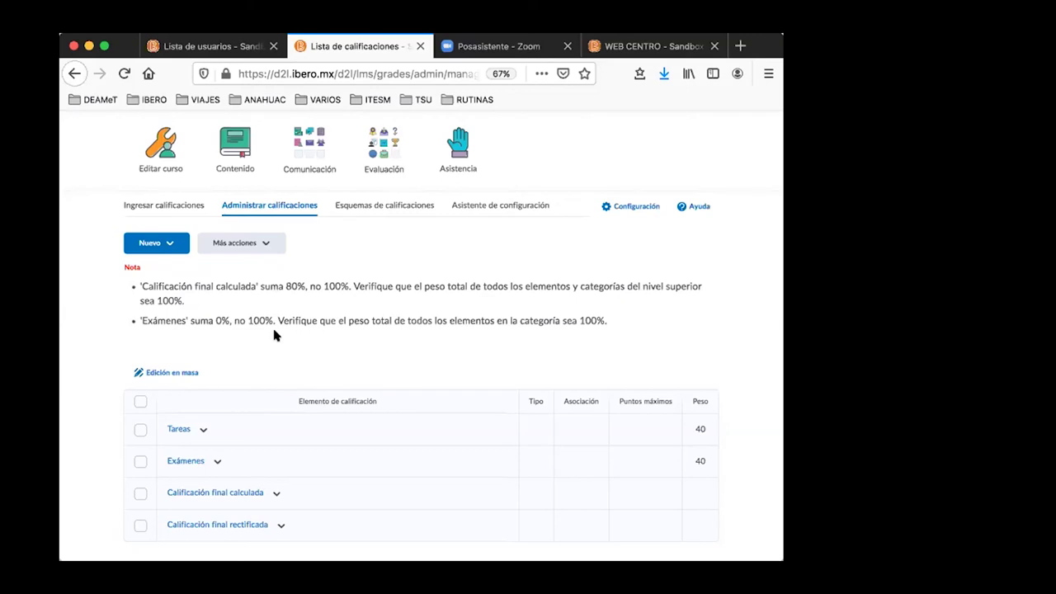
pyautogui.click(167, 245)
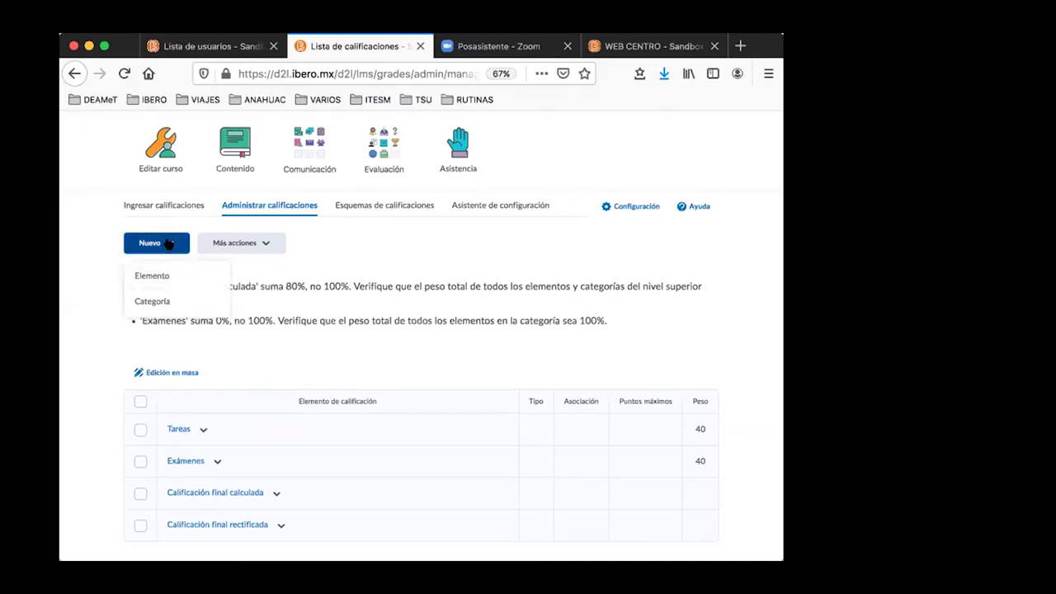
pyautogui.click(180, 301)
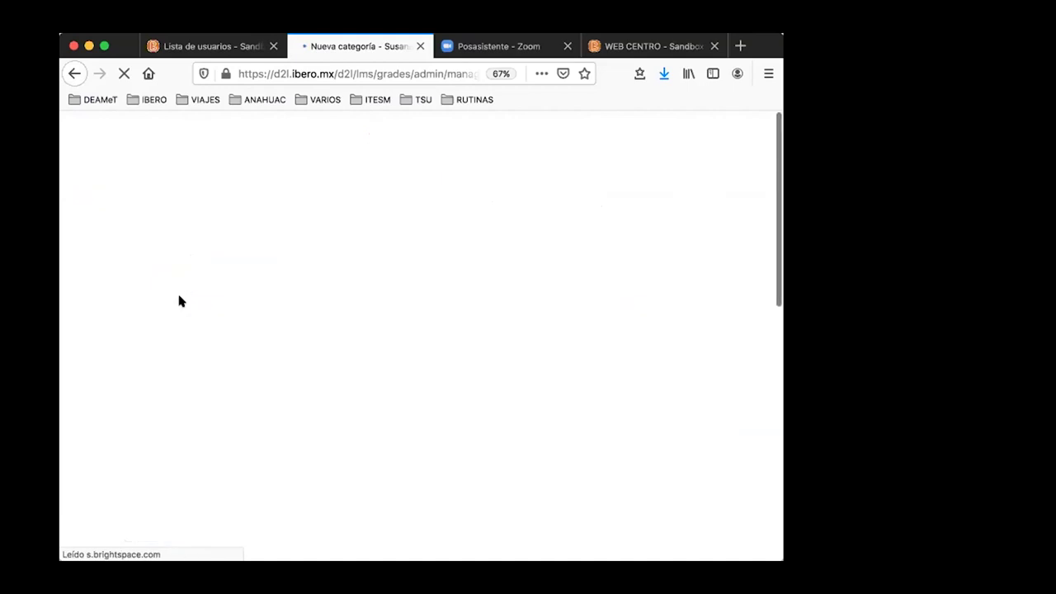
pyautogui.write('Exposición')
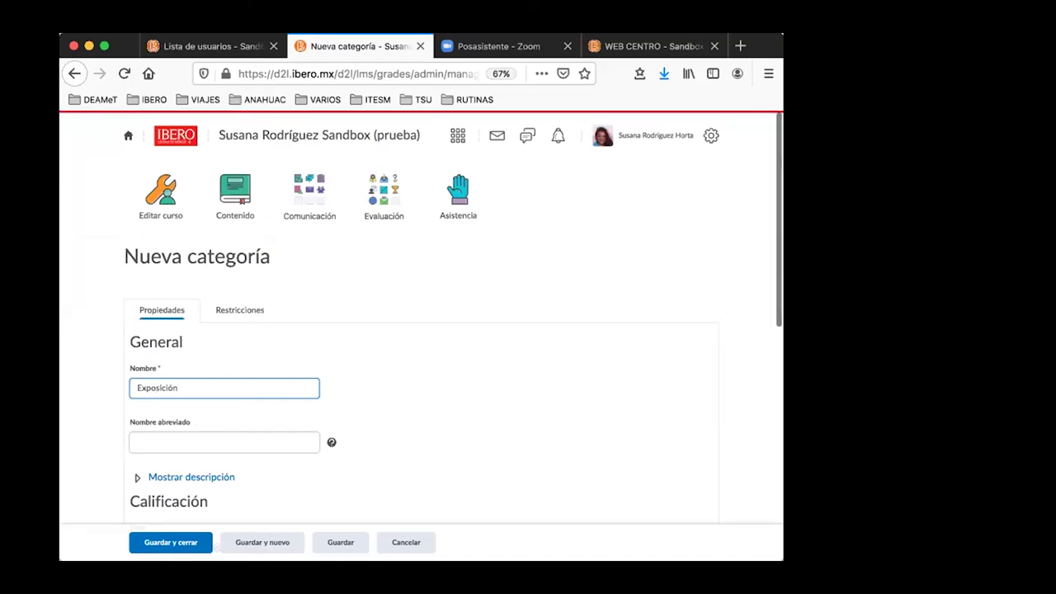
# - Set the weight (Peso) of the Exposición category to 20
pyautogui.scroll(-1, 421, 322)
pyautogui.scroll(-2, 236, 370)
pyautogui.doubleClick(178, 386)
pyautogui.write('20')
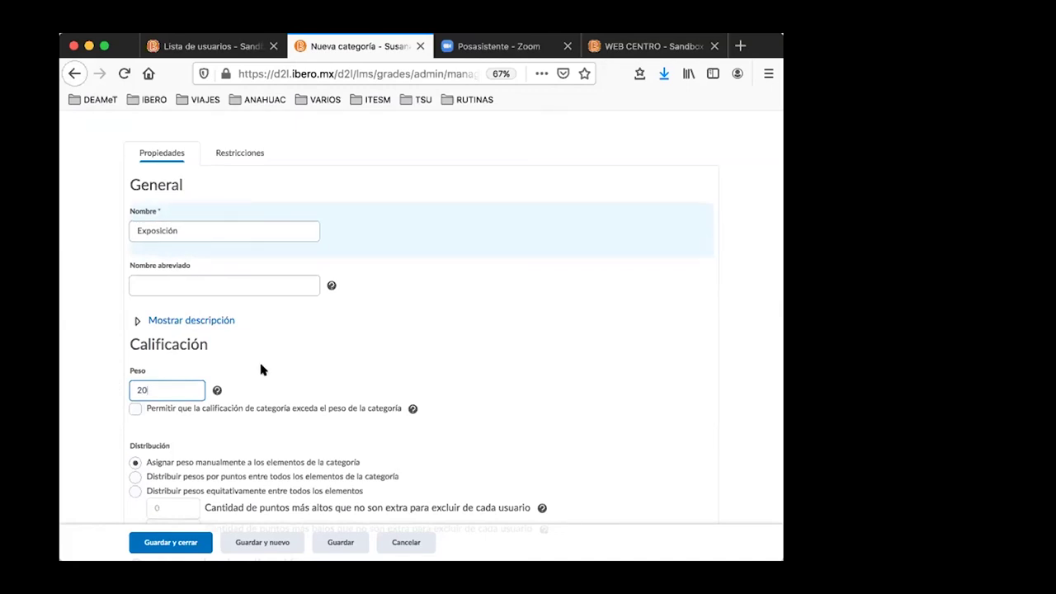
# - Distribute the Exposición category's weights by points among all its elements, and save and close the category
pyautogui.scroll(-1, 258, 363)
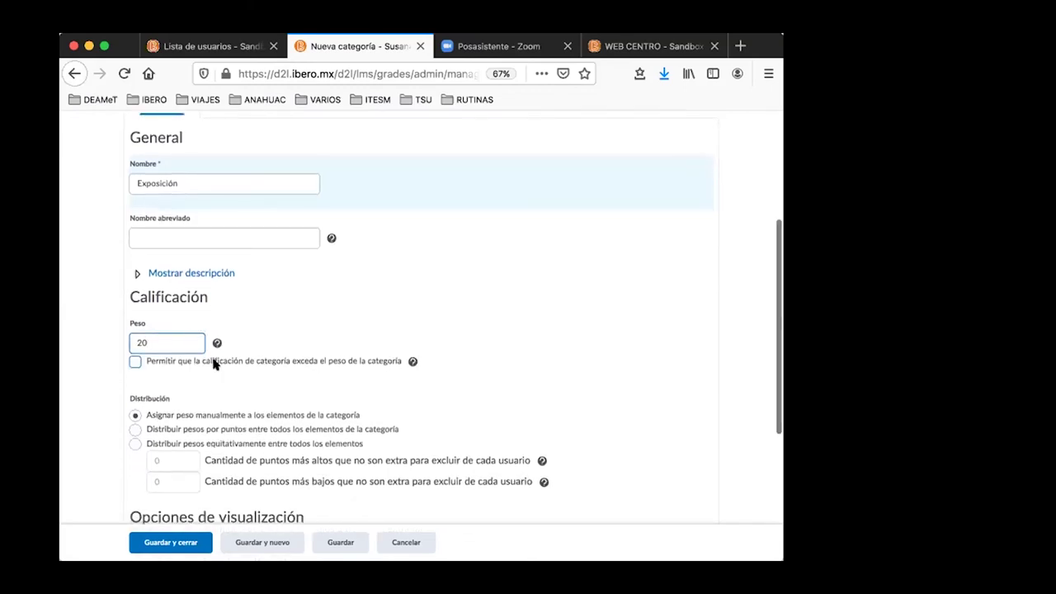
pyautogui.scroll(-1, 241, 387)
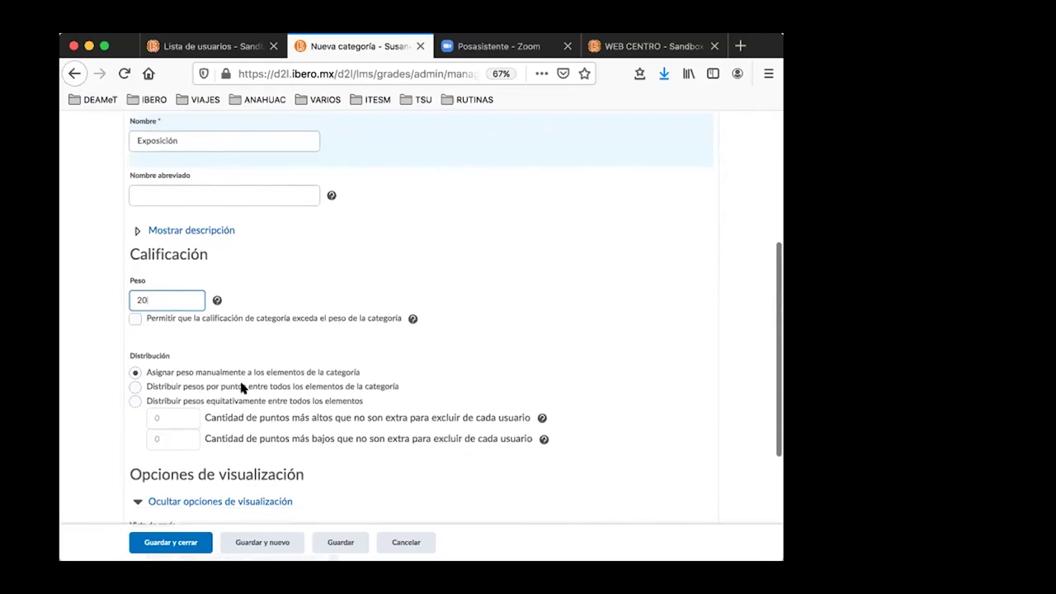
pyautogui.click(135, 387)
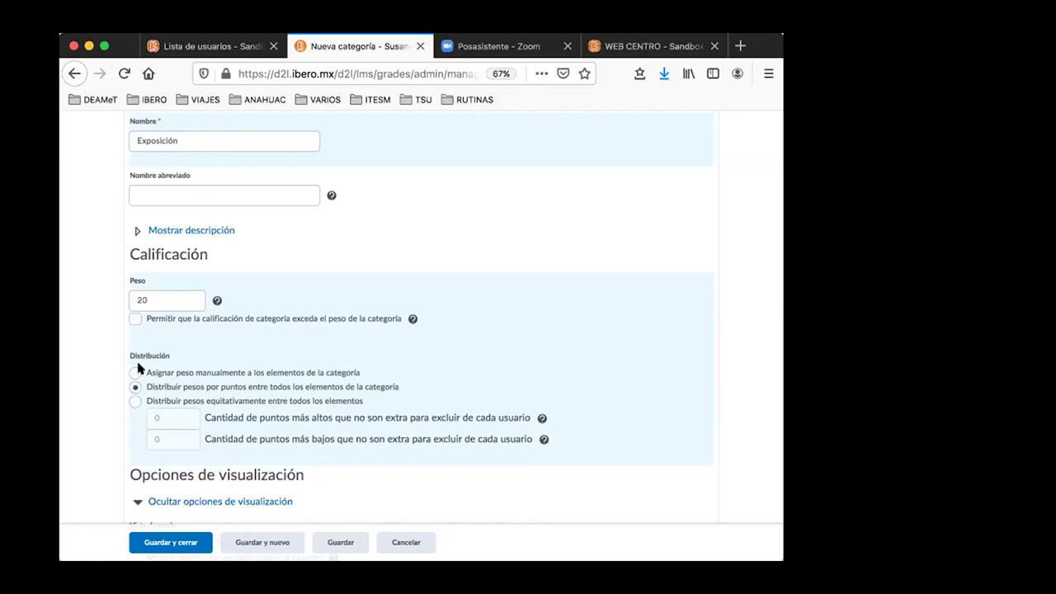
pyautogui.click(135, 388)
pyautogui.scroll(-1, 405, 393)
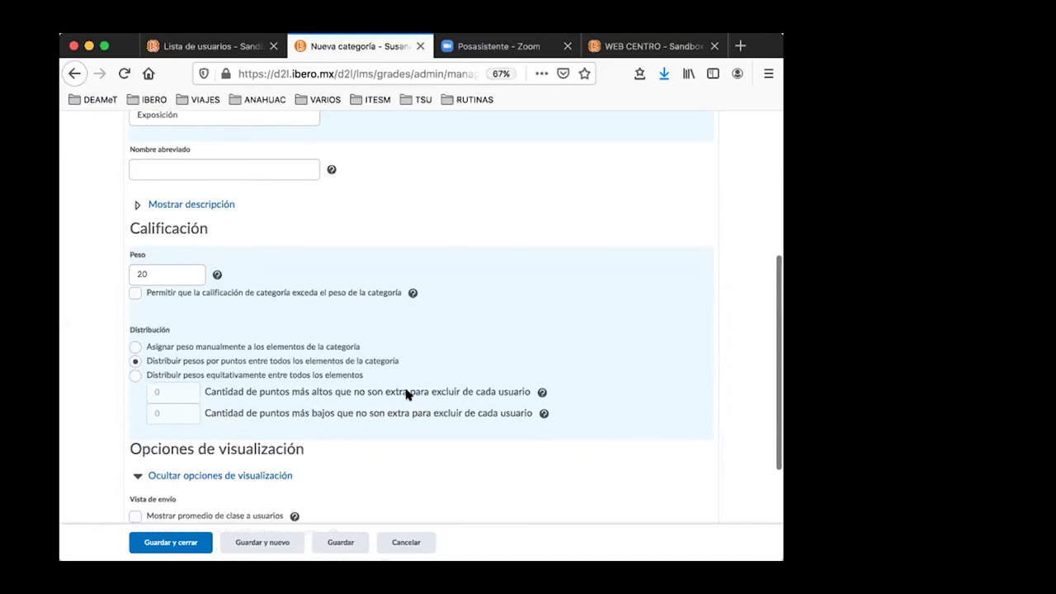
pyautogui.scroll(-1, 405, 395)
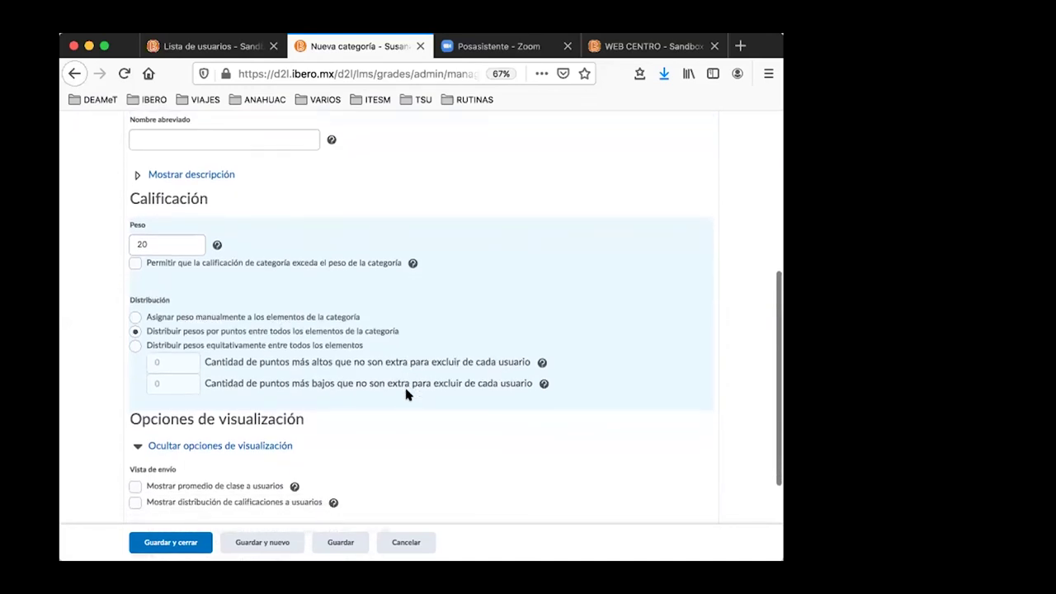
pyautogui.scroll(-3, 405, 395)
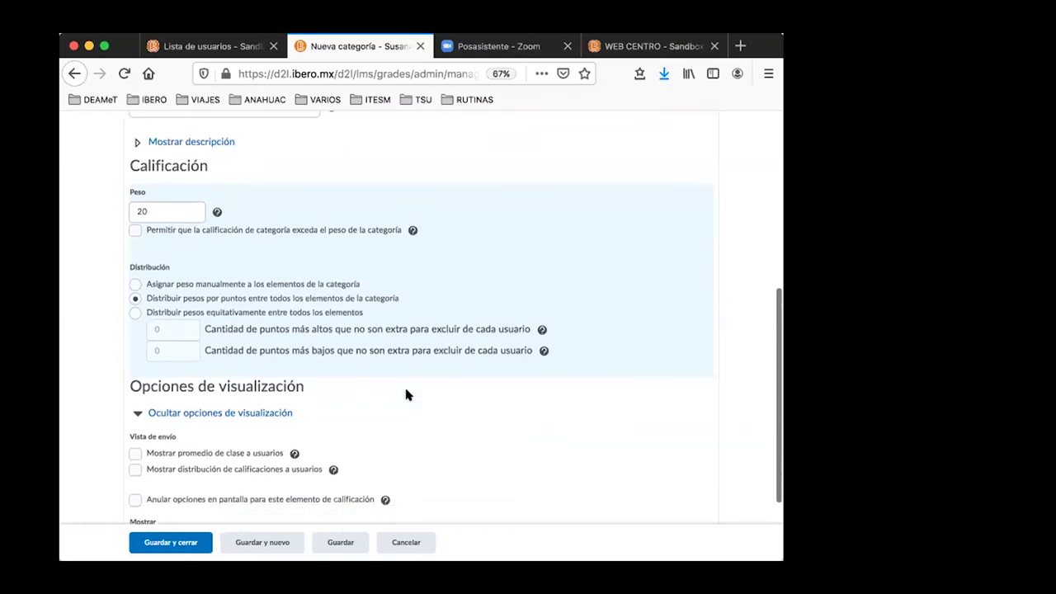
pyautogui.scroll(-2, 345, 387)
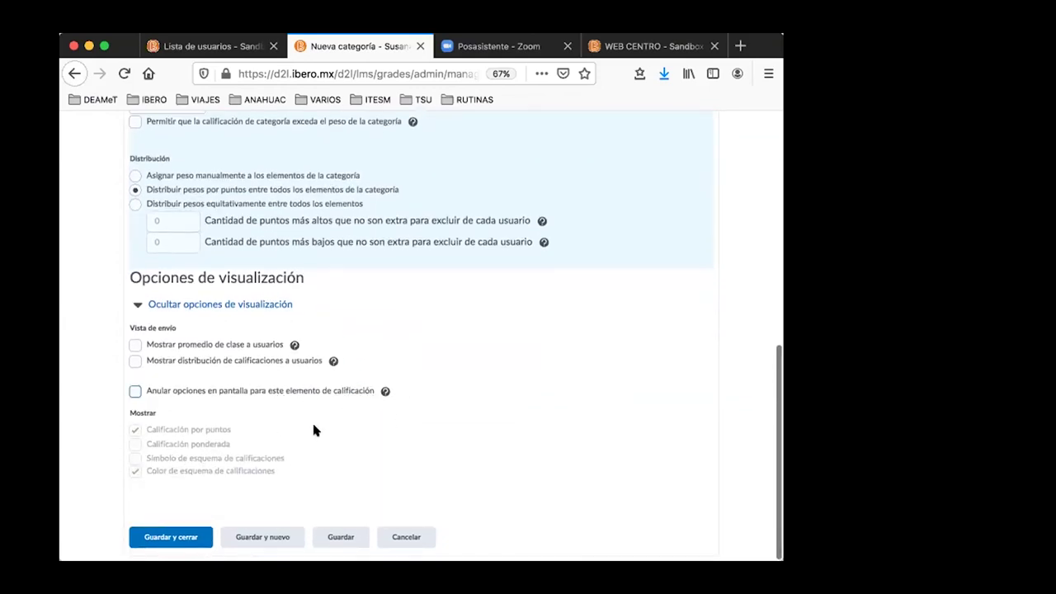
pyautogui.click(187, 538)
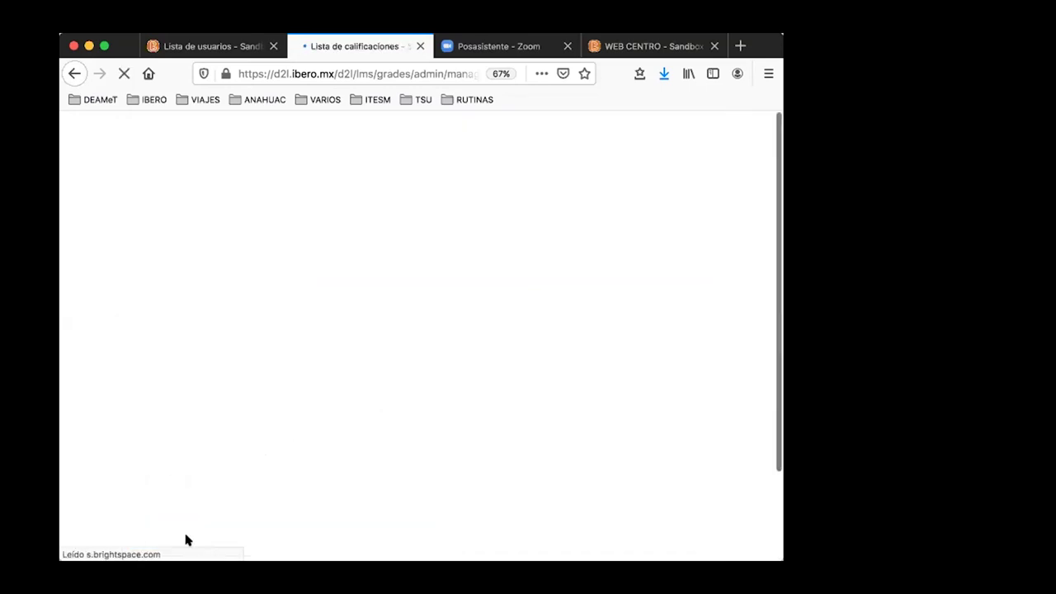
# - Create an extra grade category named Otra with the default weight of 10, and save and close it
pyautogui.scroll(-1, 237, 401)
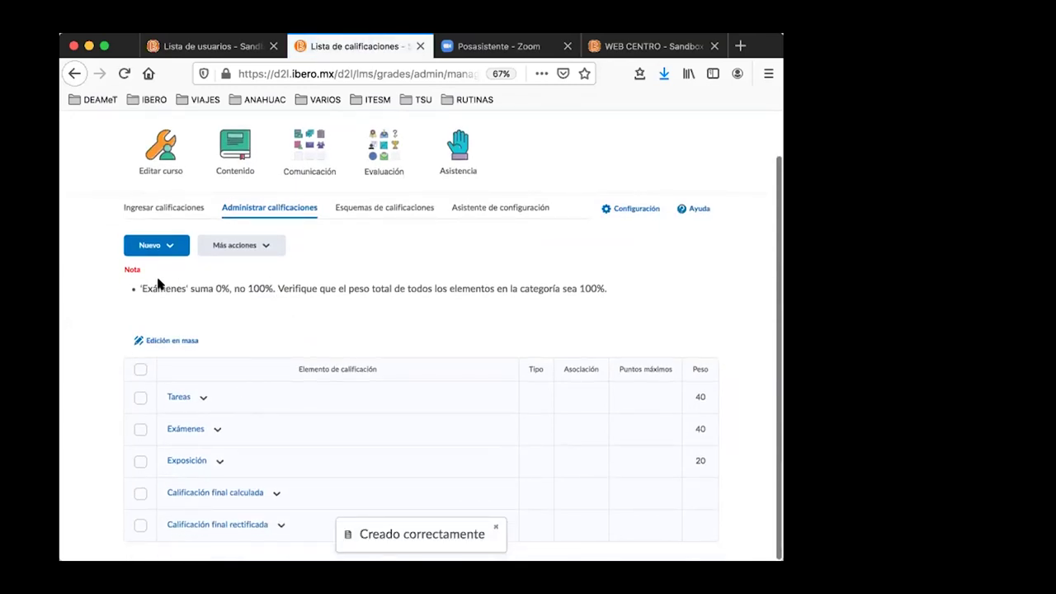
pyautogui.click(150, 245)
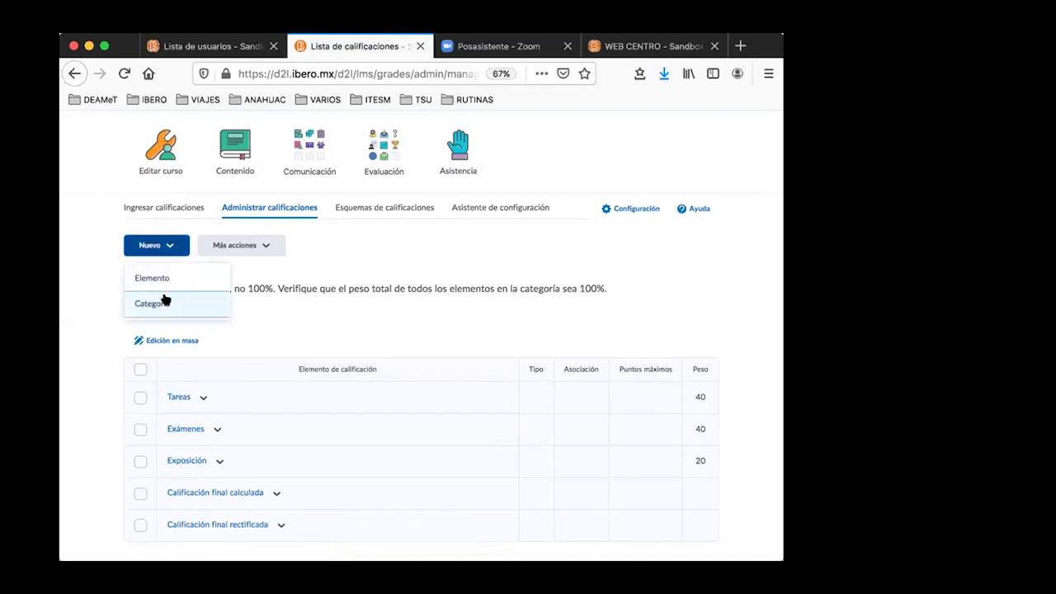
pyautogui.click(165, 302)
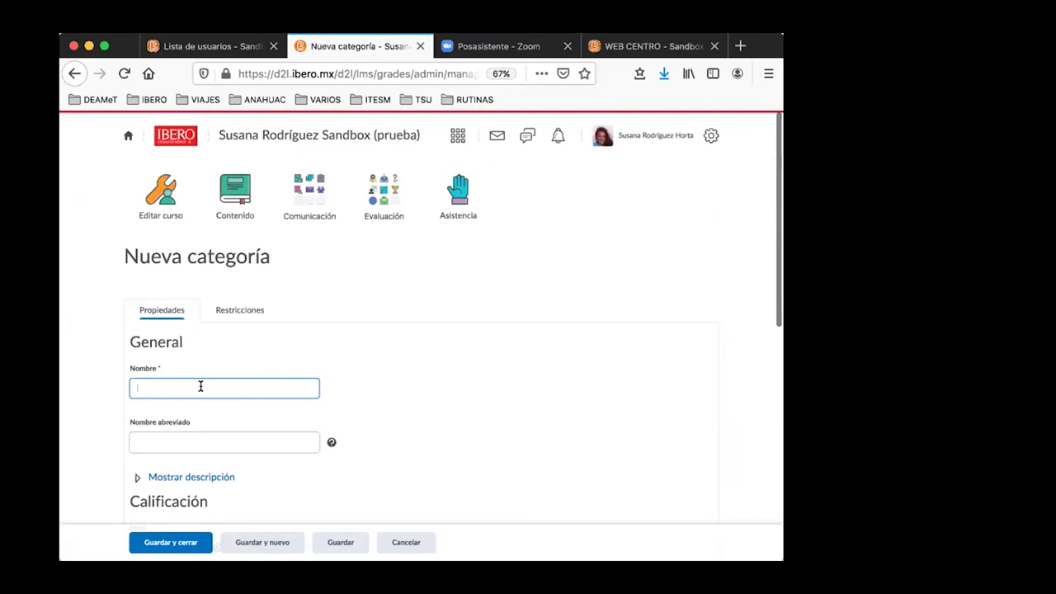
pyautogui.write('Otra')
pyautogui.scroll(-2, 201, 385)
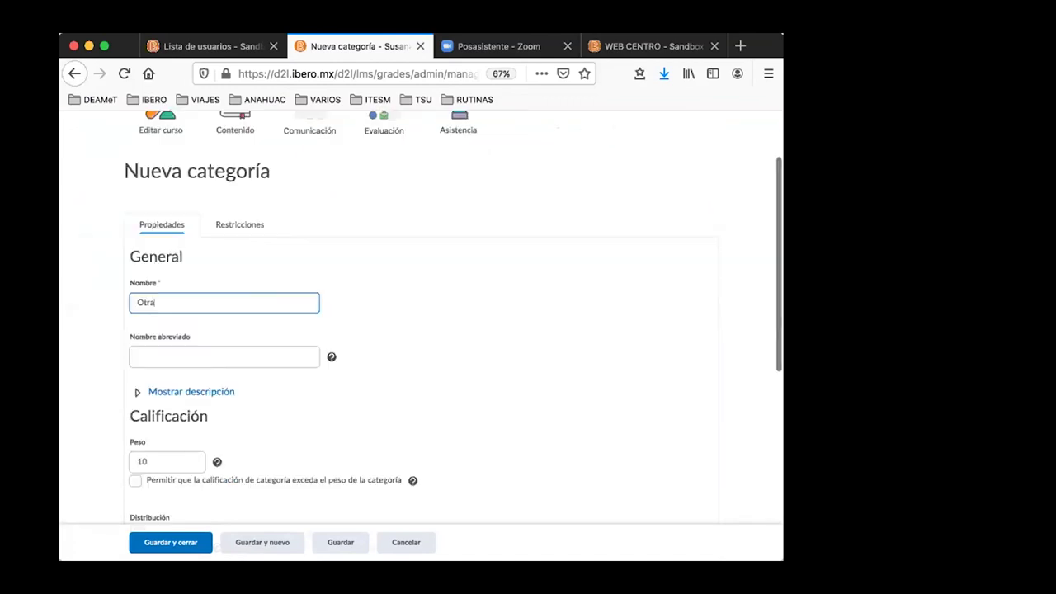
pyautogui.scroll(-5, 215, 371)
pyautogui.click(162, 541)
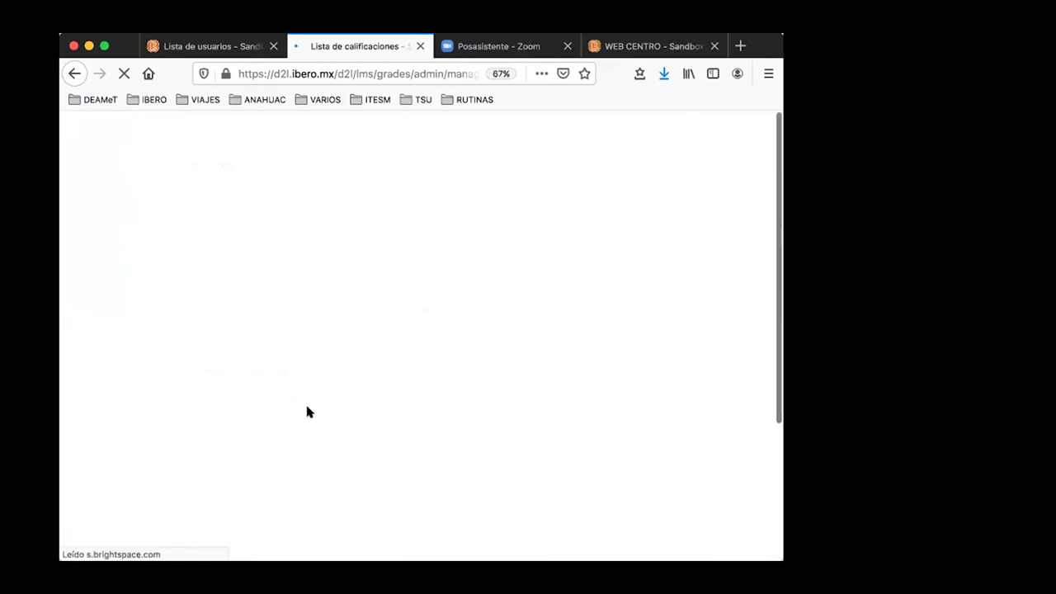
# - Review the category weights in the grade list and open the Otra category for editing
pyautogui.scroll(-3, 306, 412)
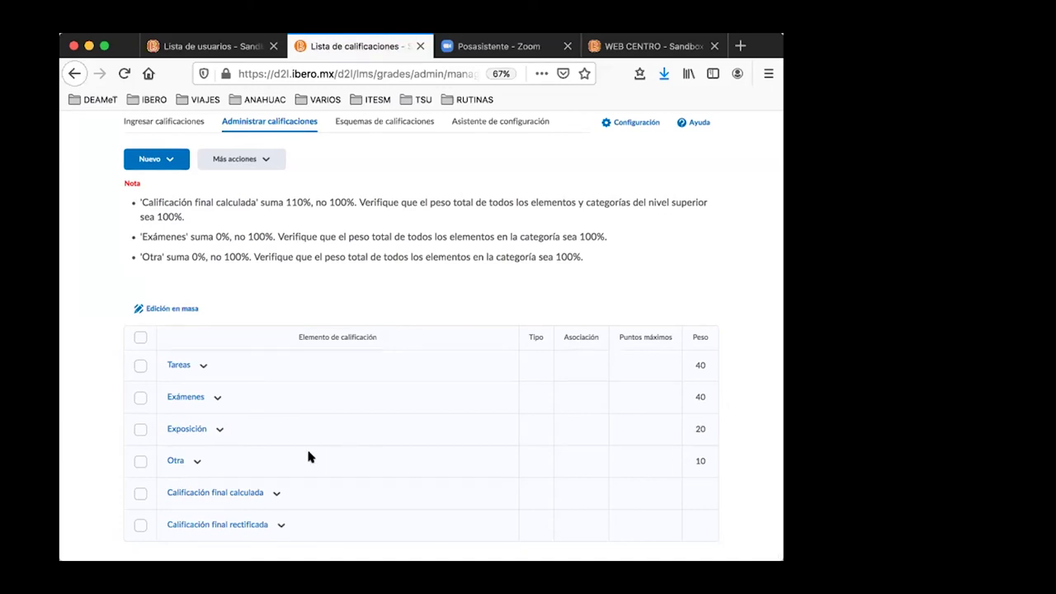
pyautogui.scroll(-1, 309, 462)
pyautogui.click(220, 430)
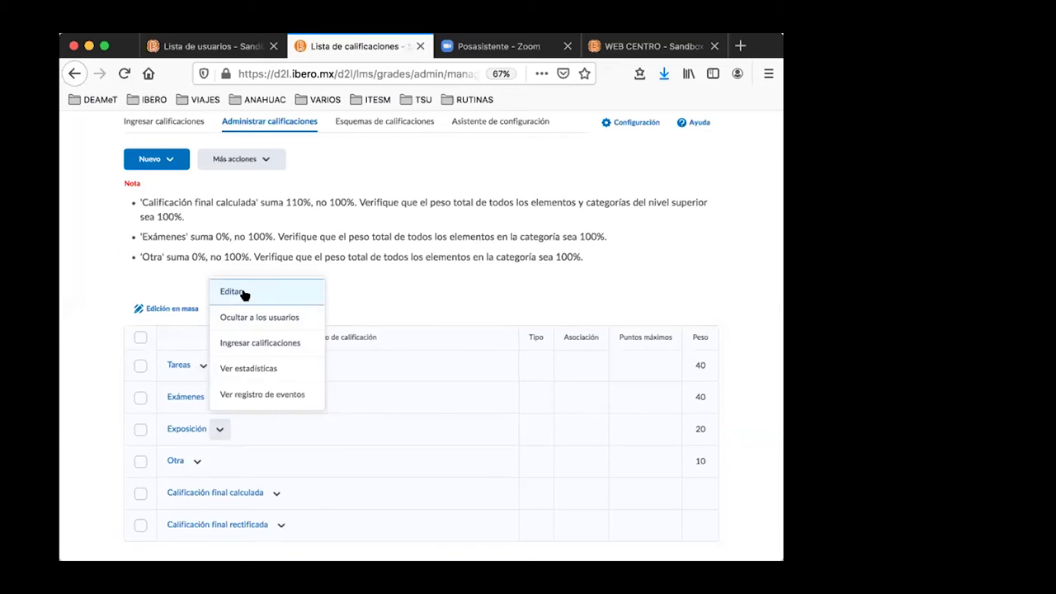
pyautogui.click(198, 464)
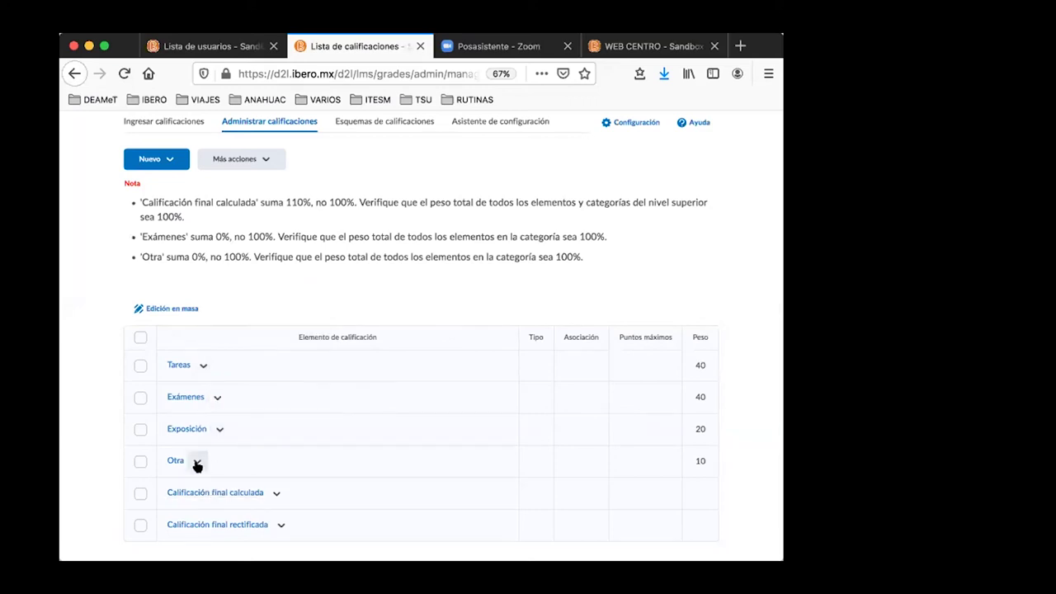
pyautogui.click(197, 465)
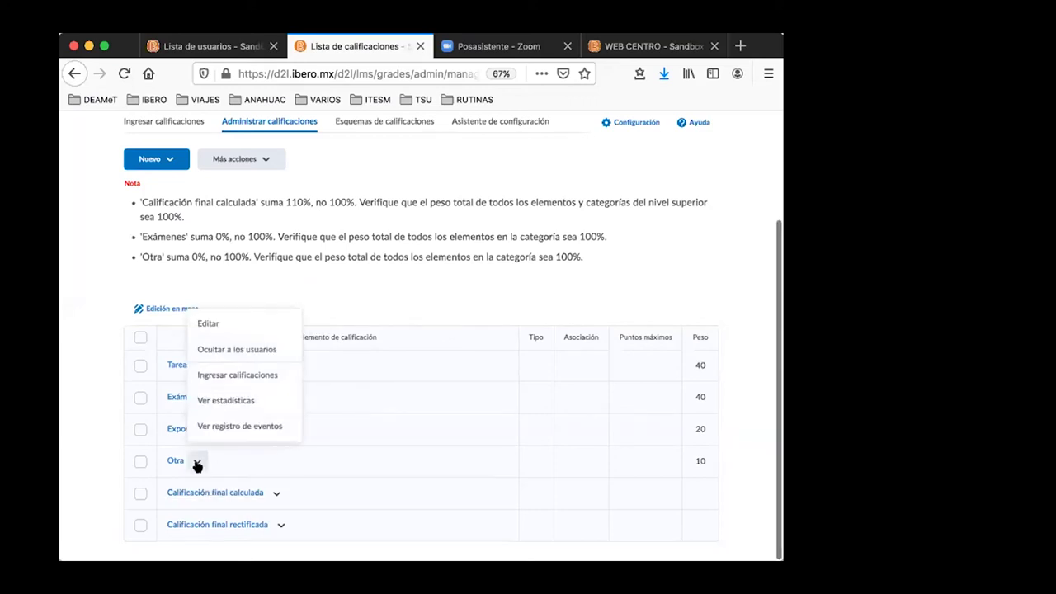
pyautogui.click(229, 327)
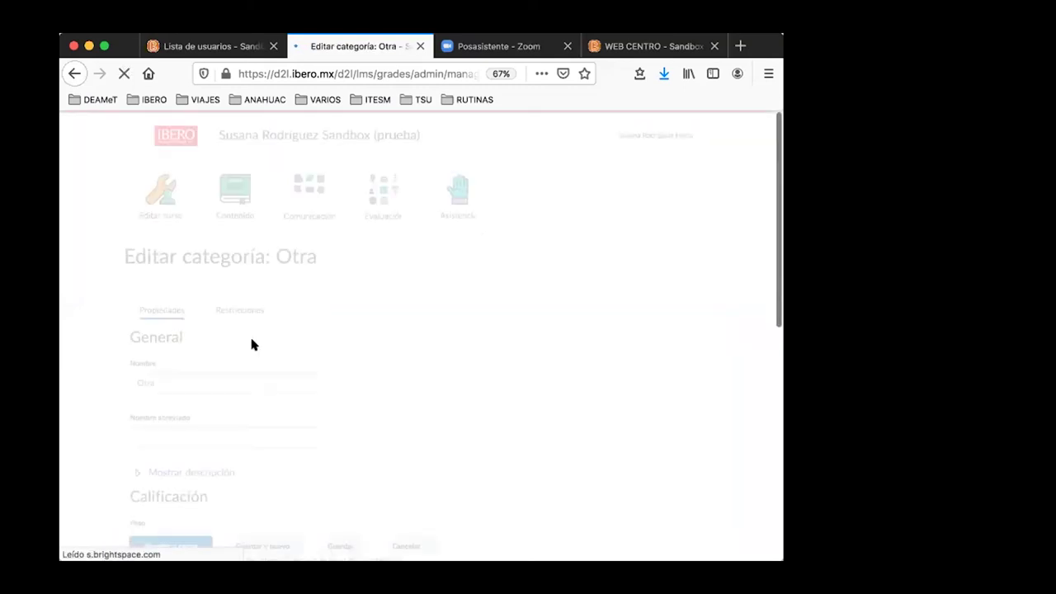
# - Inspect the weight and distribution settings of the Otra category, and save and close it without changes
pyautogui.scroll(-1, 252, 342)
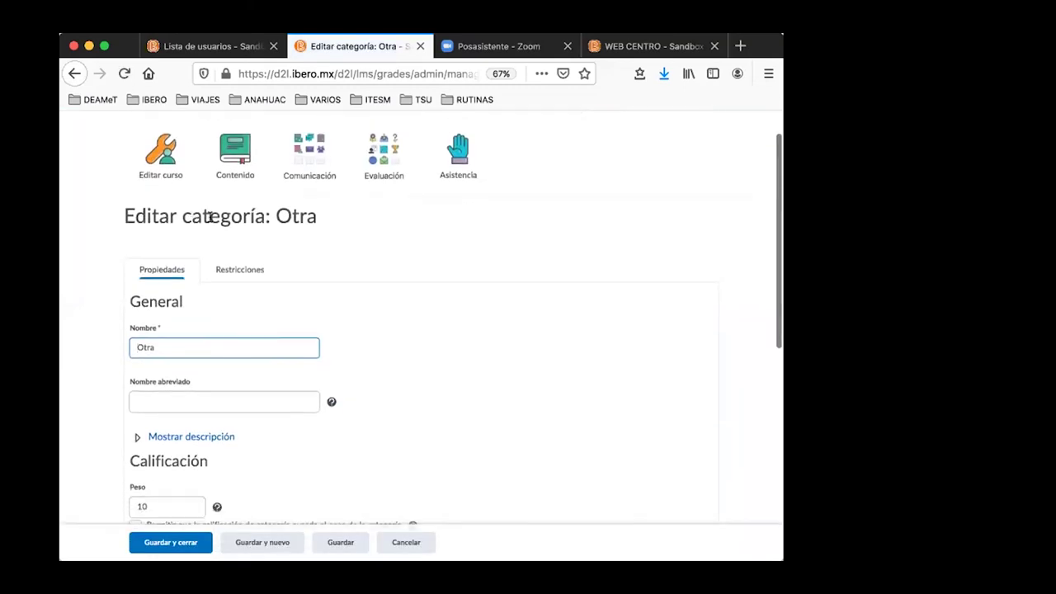
pyautogui.scroll(-2, 292, 316)
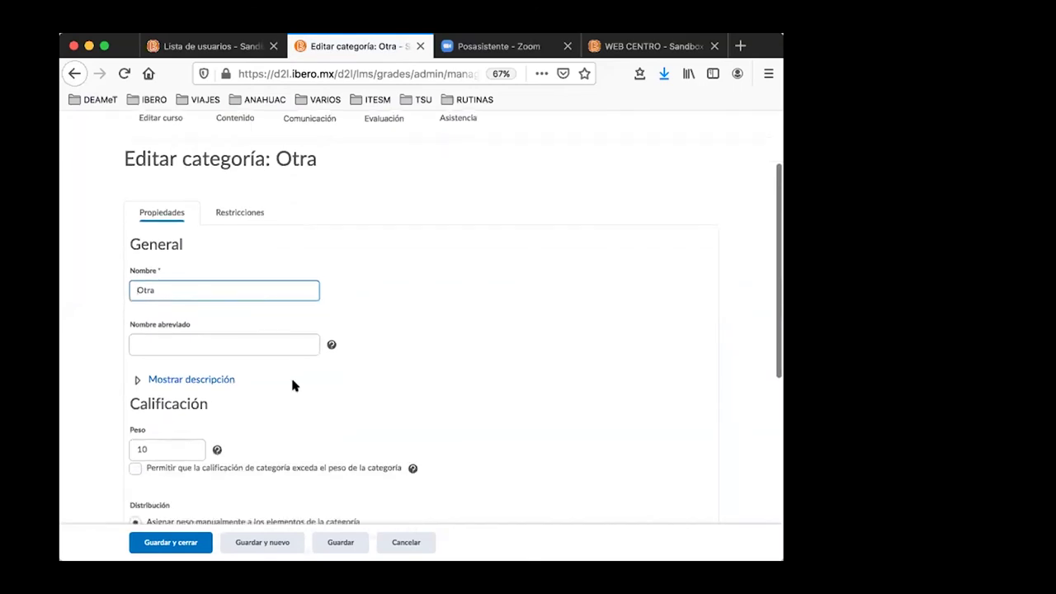
pyautogui.scroll(-1, 292, 377)
pyautogui.scroll(-1, 419, 358)
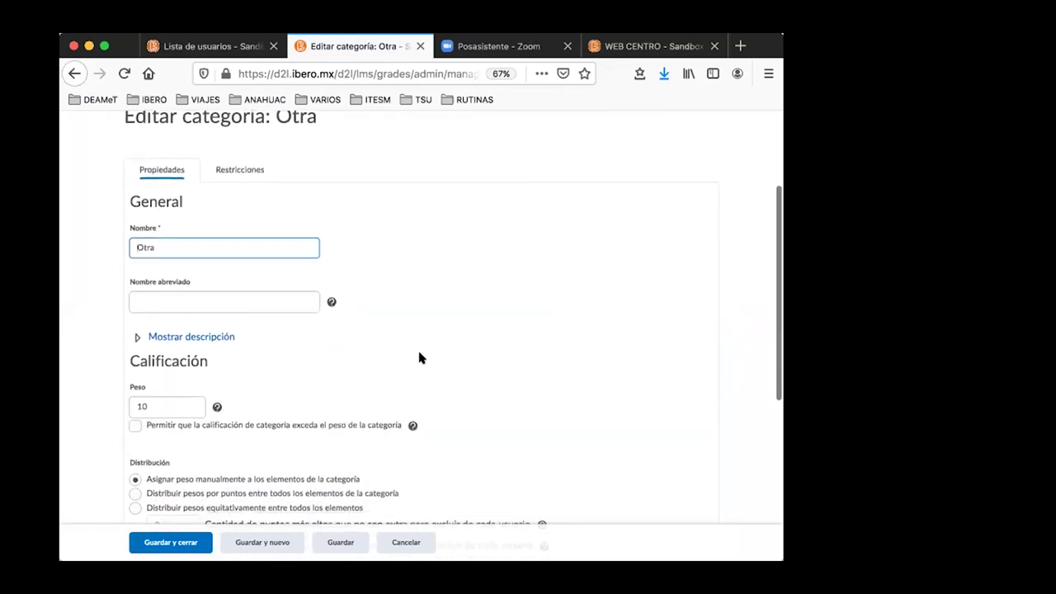
pyautogui.click(156, 386)
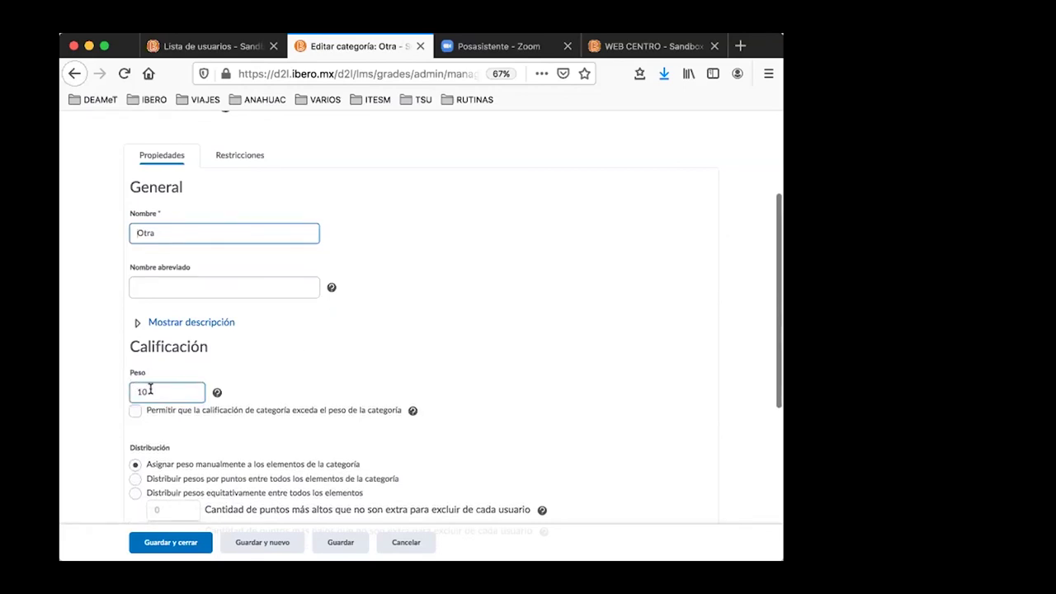
pyautogui.click(316, 479)
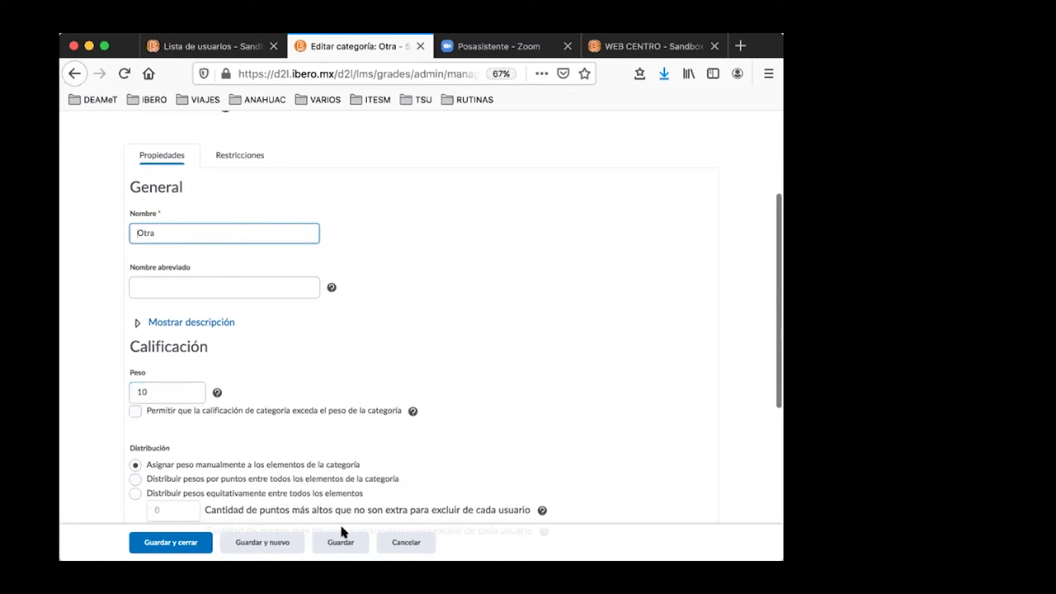
pyautogui.click(174, 542)
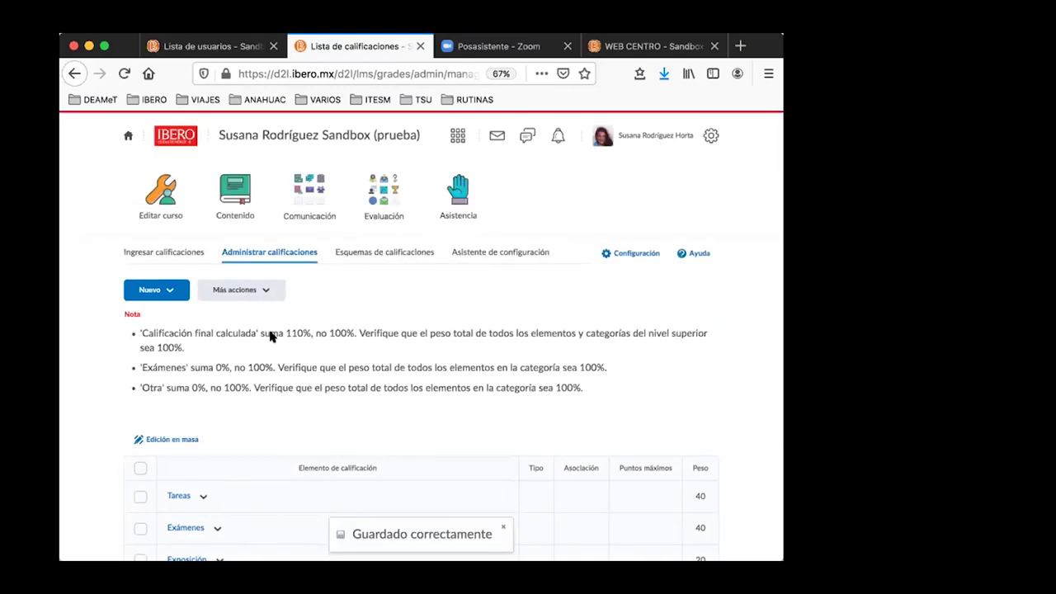
# - Review the category weights in the grade list, inspect the Tareas category's settings, and leave them without saving
pyautogui.scroll(-3, 270, 336)
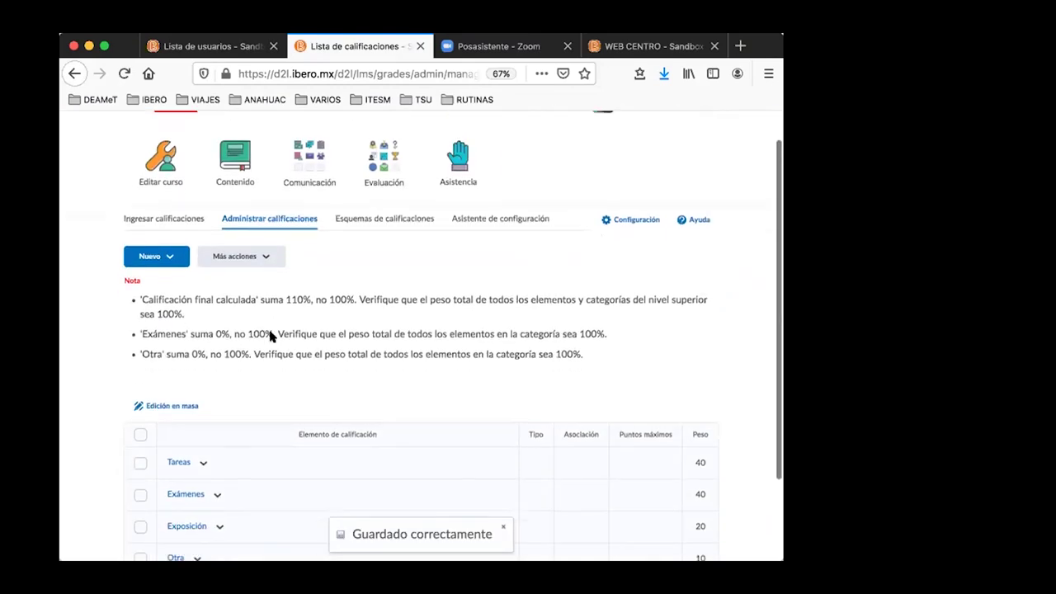
pyautogui.scroll(-1, 270, 336)
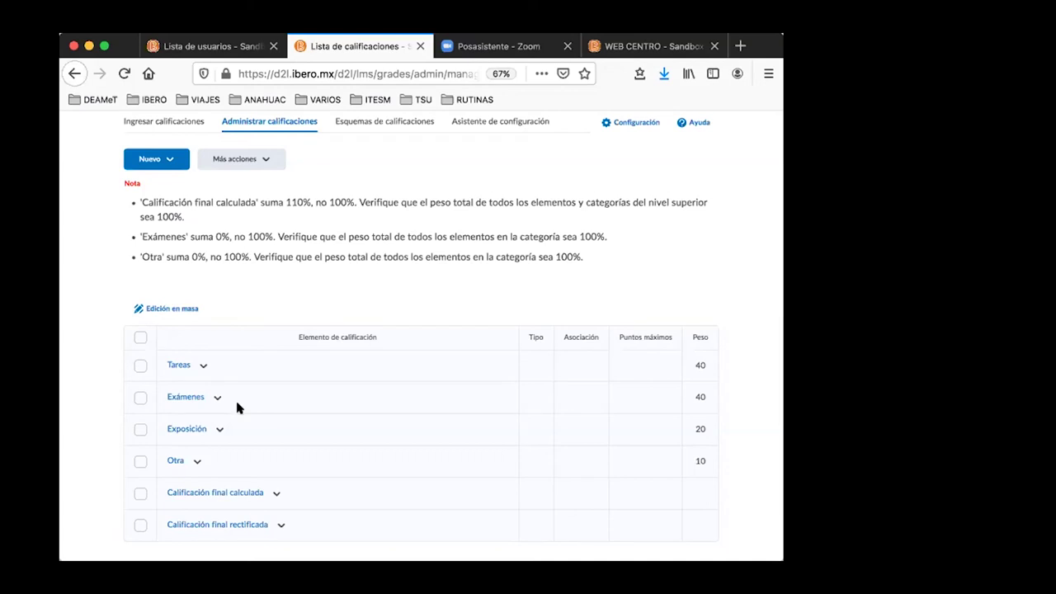
pyautogui.click(203, 365)
pyautogui.click(229, 399)
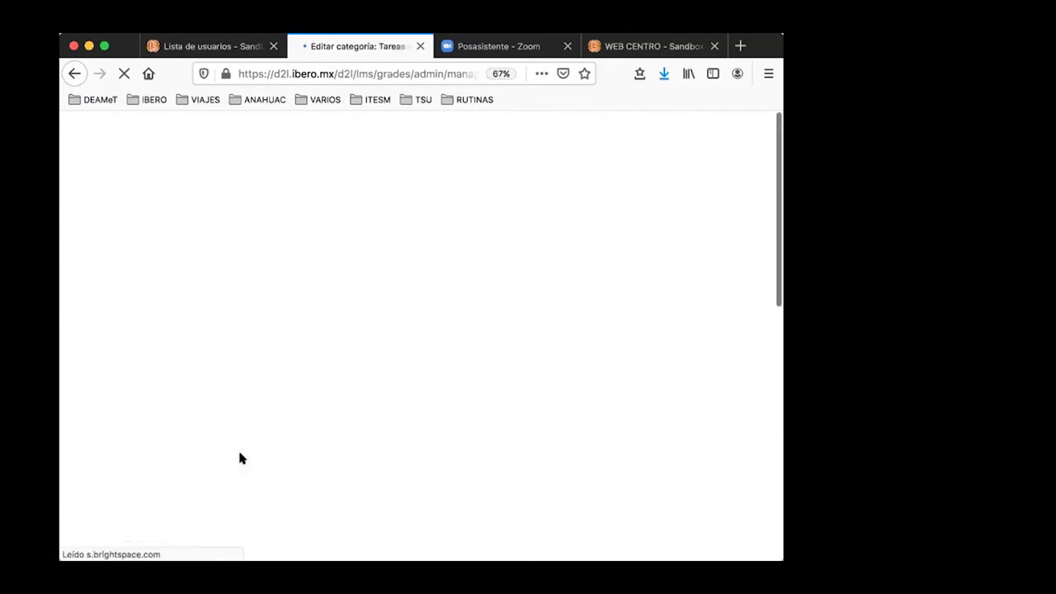
pyautogui.scroll(-2, 239, 452)
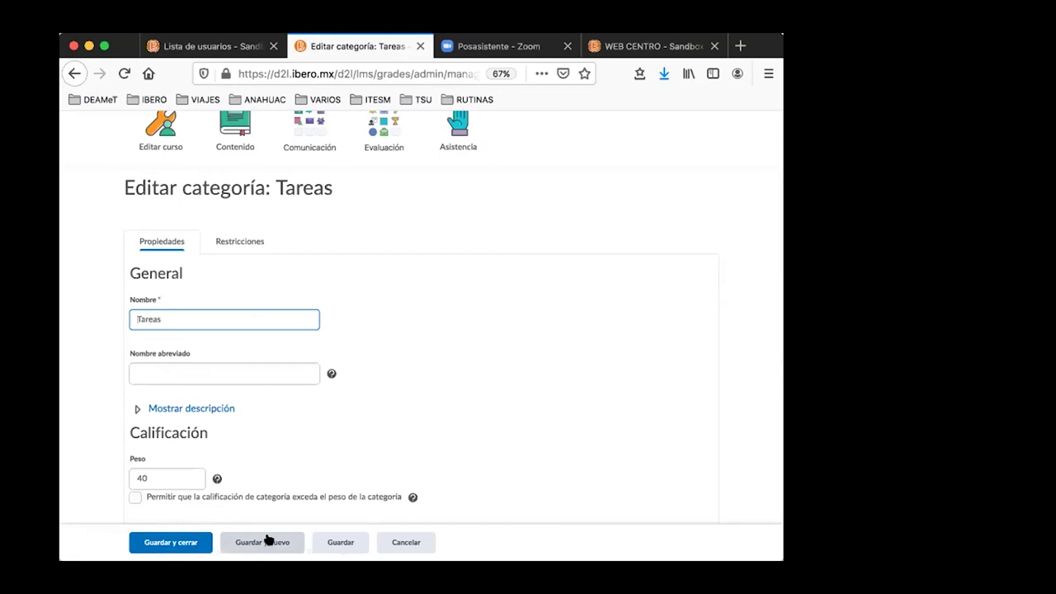
pyautogui.press('Return')
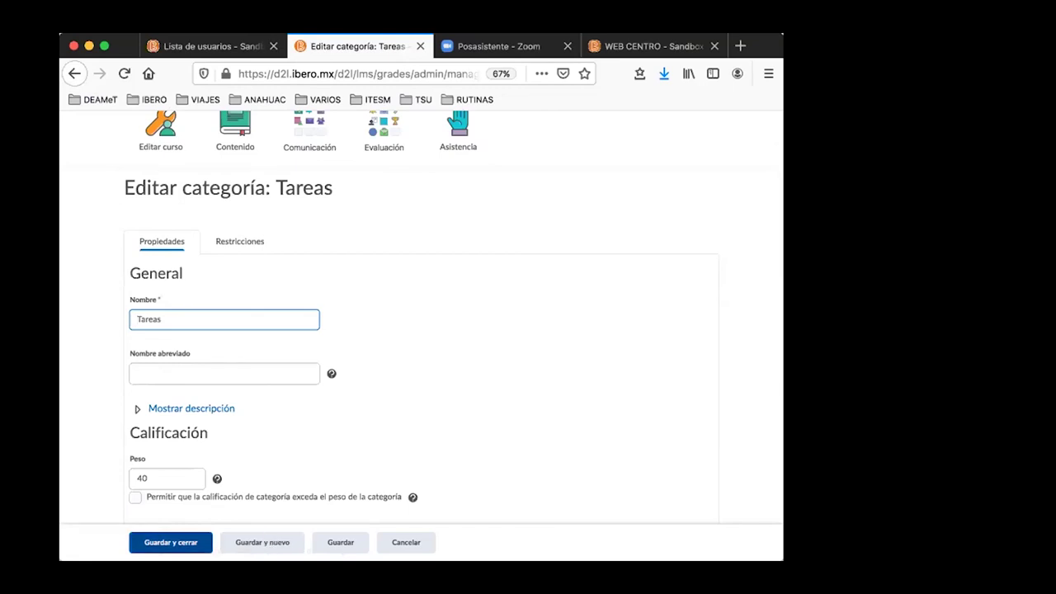
pyautogui.click(406, 542)
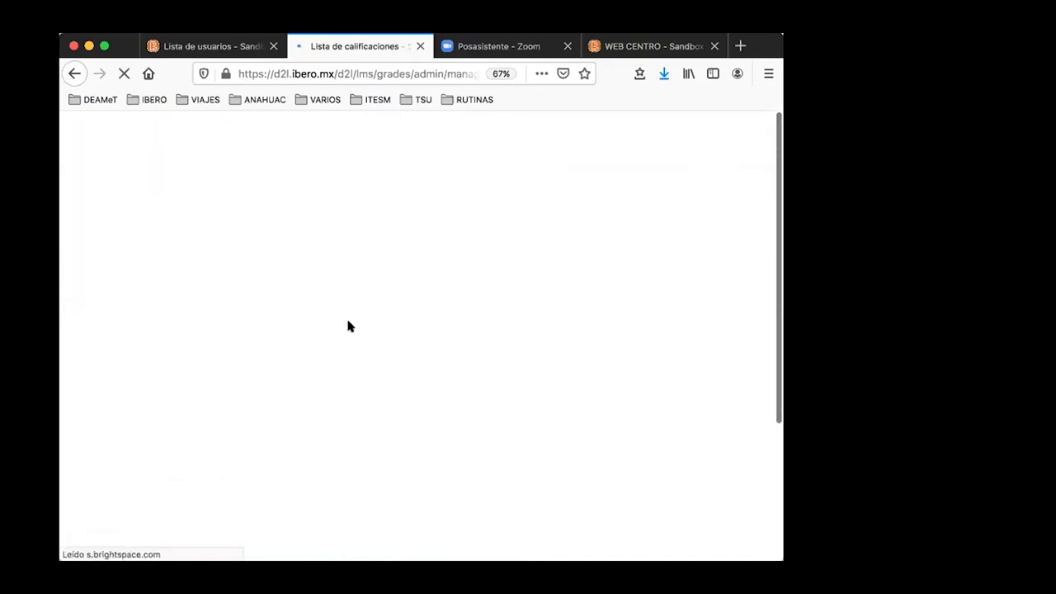
# - Delete the extra Otra category from the gradebook and confirm the deletion
pyautogui.scroll(-3, 347, 326)
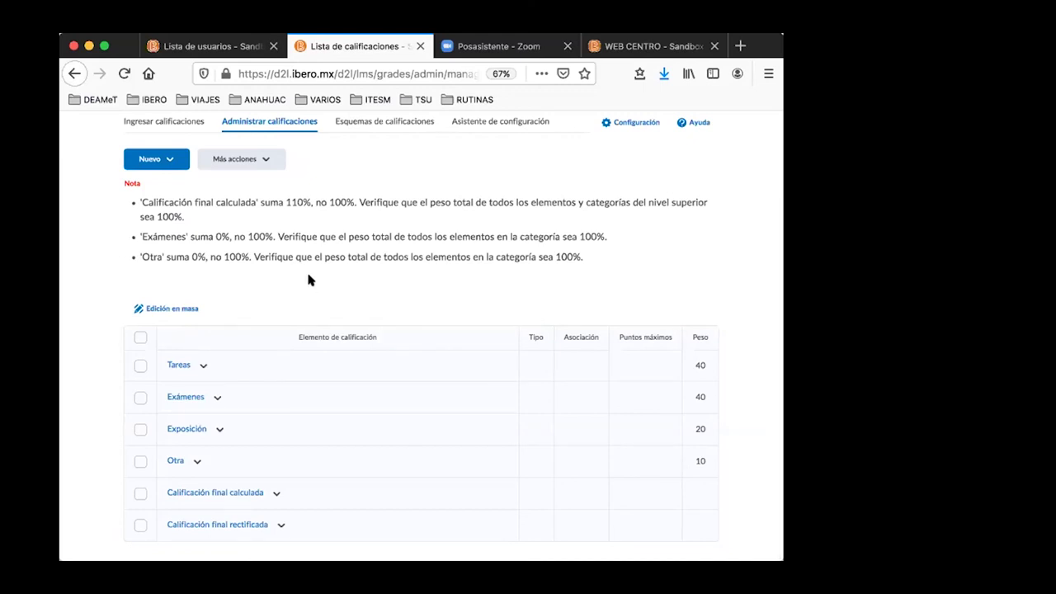
pyautogui.click(252, 159)
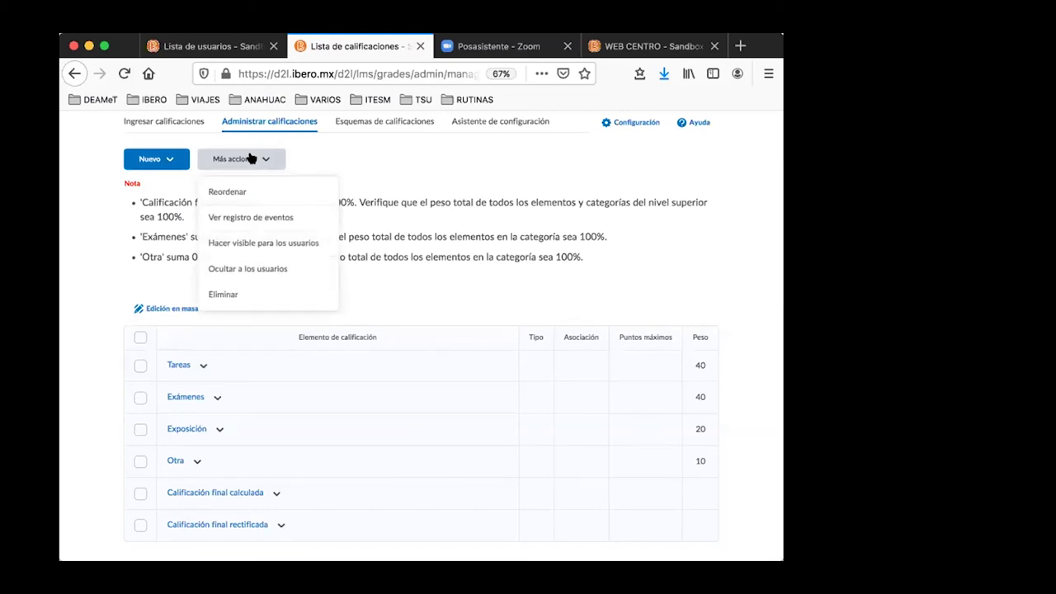
pyautogui.click(253, 300)
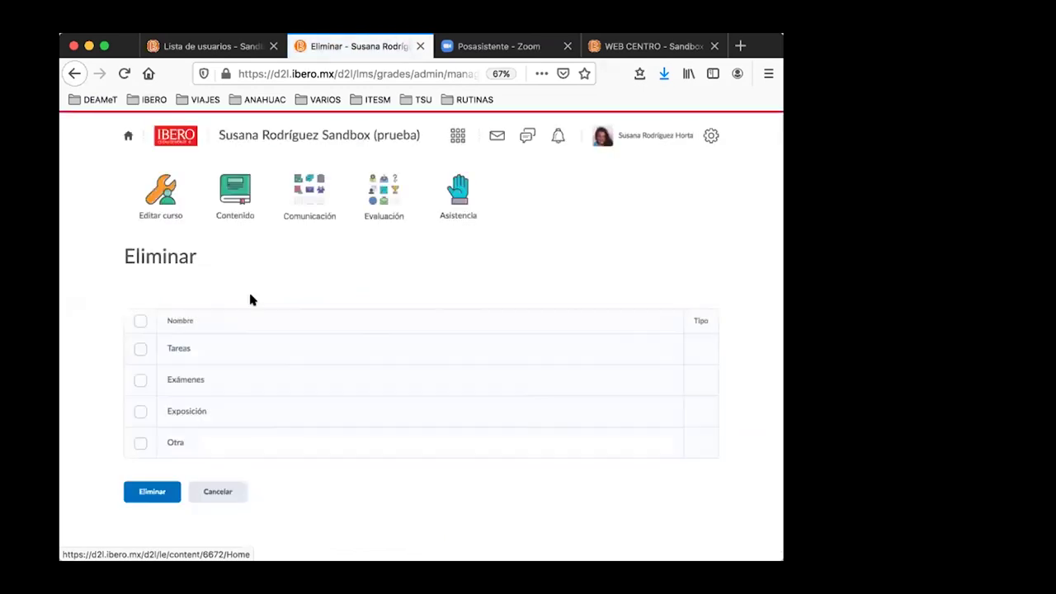
pyautogui.click(140, 443)
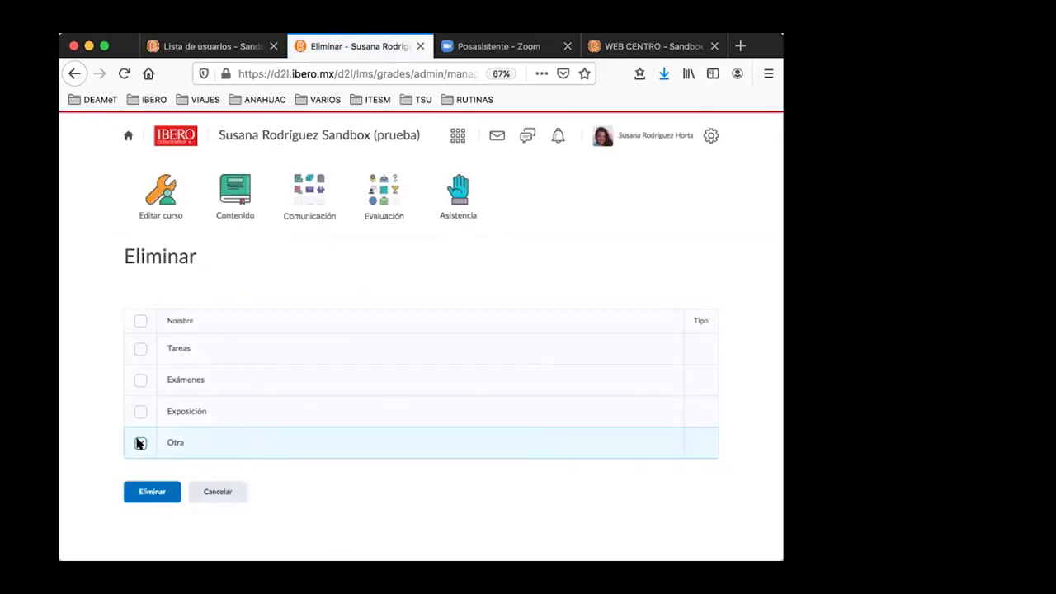
pyautogui.click(155, 492)
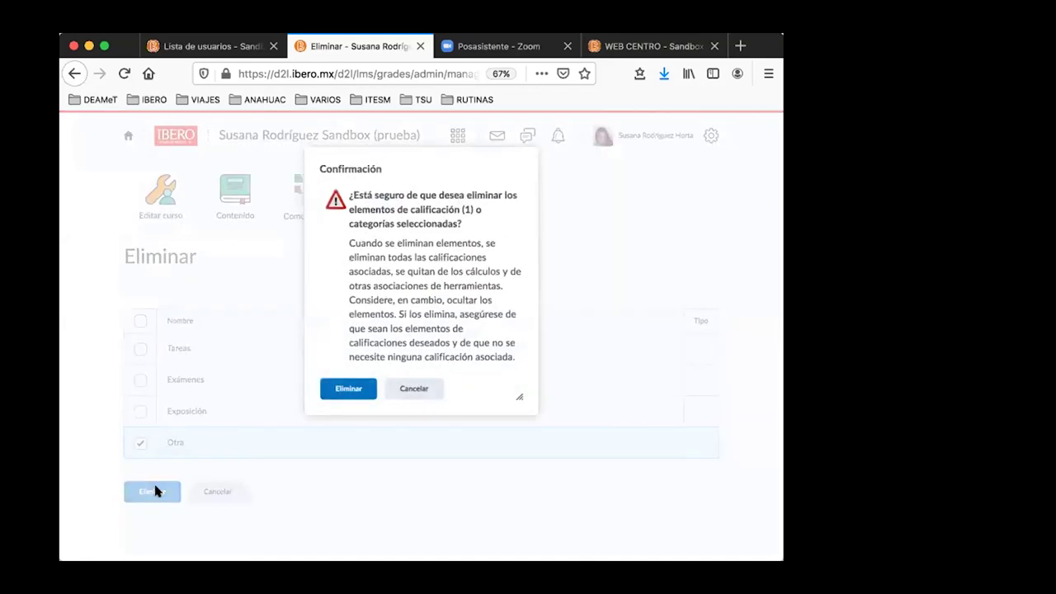
pyautogui.click(339, 388)
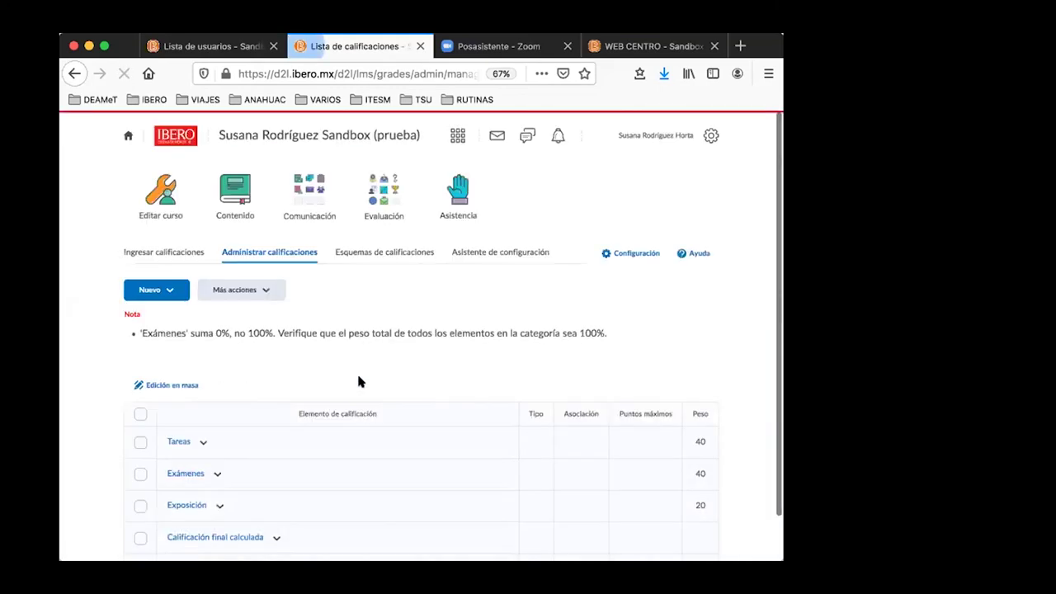
# - Check which grade categories are offered for deletion, and cancel without deleting any
pyautogui.scroll(-1, 428, 350)
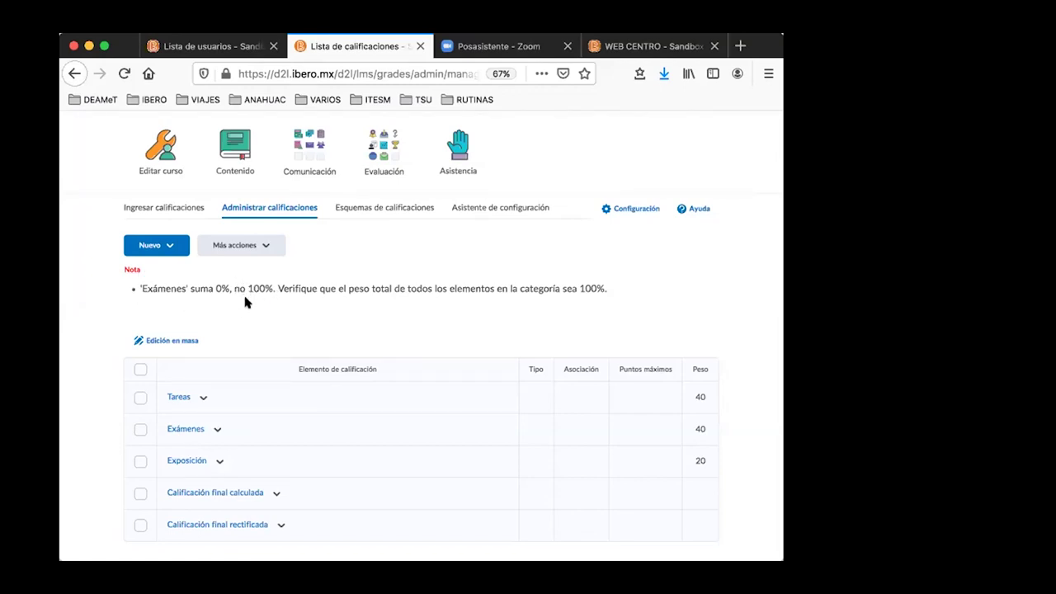
pyautogui.scroll(-1, 244, 311)
pyautogui.click(259, 245)
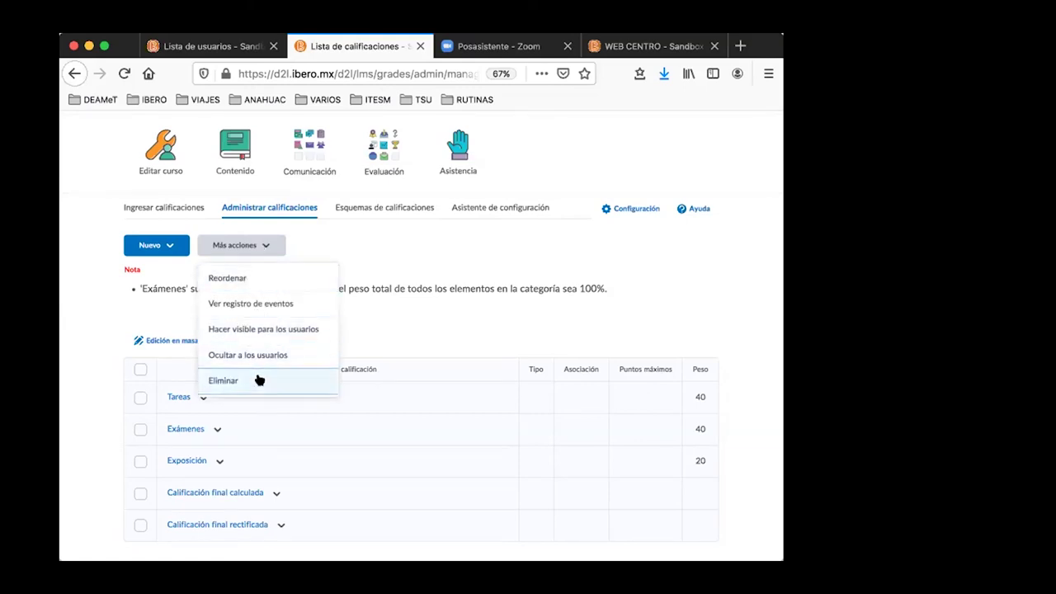
pyautogui.click(257, 380)
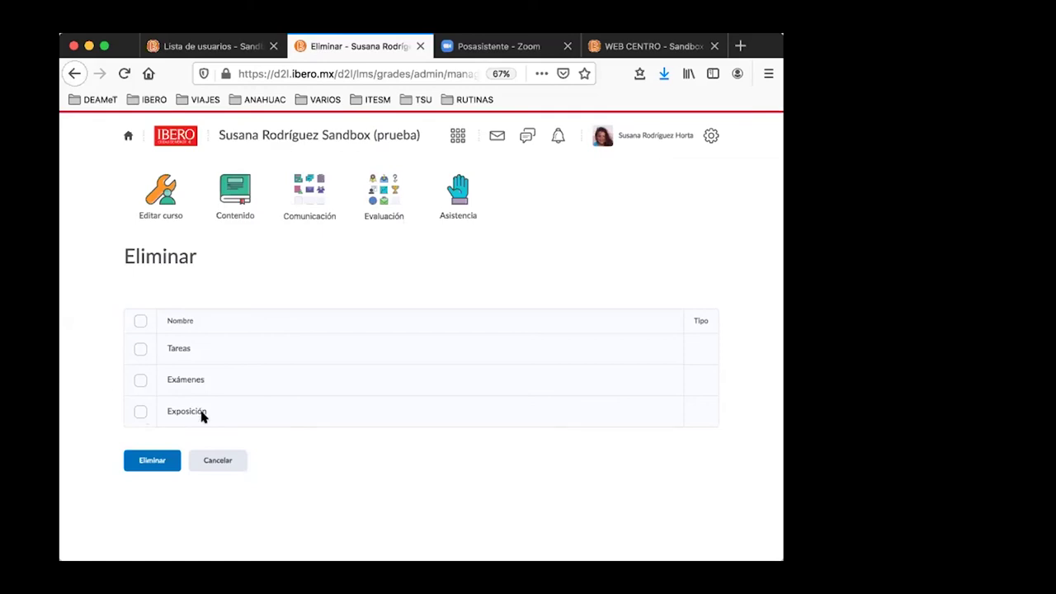
pyautogui.click(223, 461)
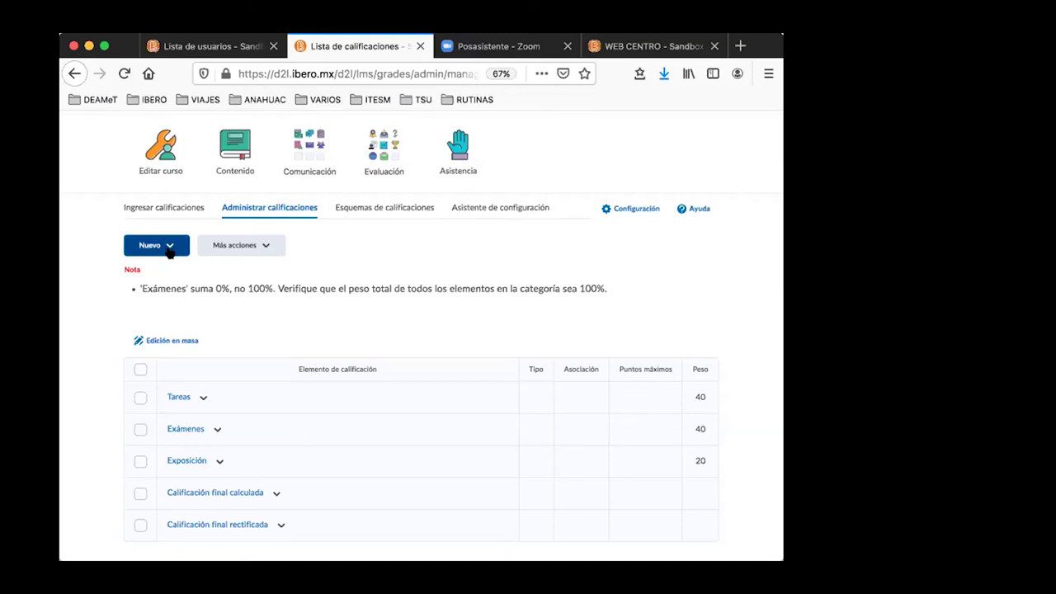
# - Consult the Ponderado plan, preview the types offered for a new grade item, and return to the grade list
pyautogui.click(618, 49)
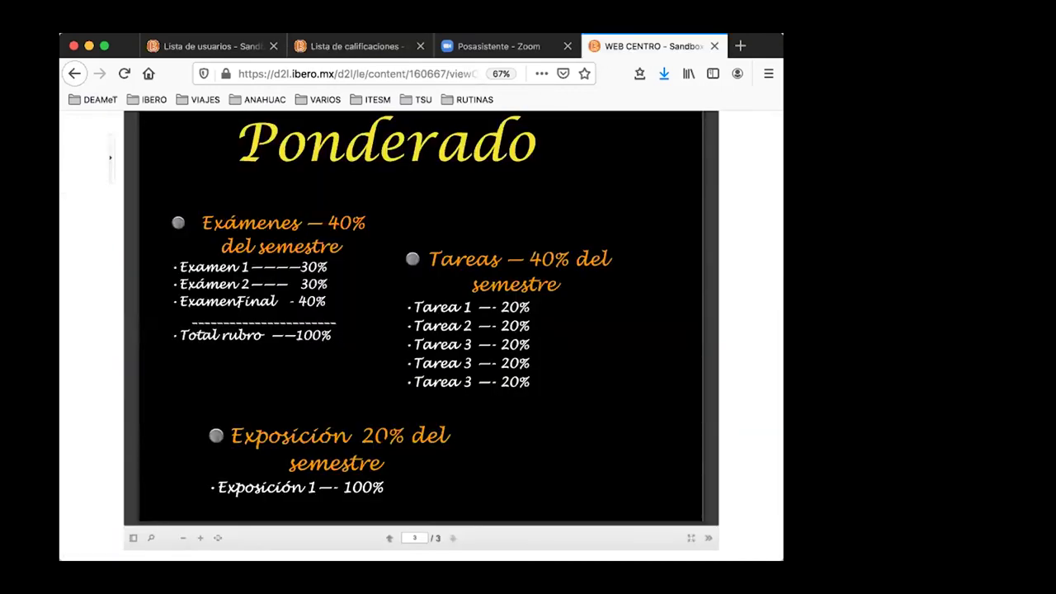
pyautogui.click(309, 52)
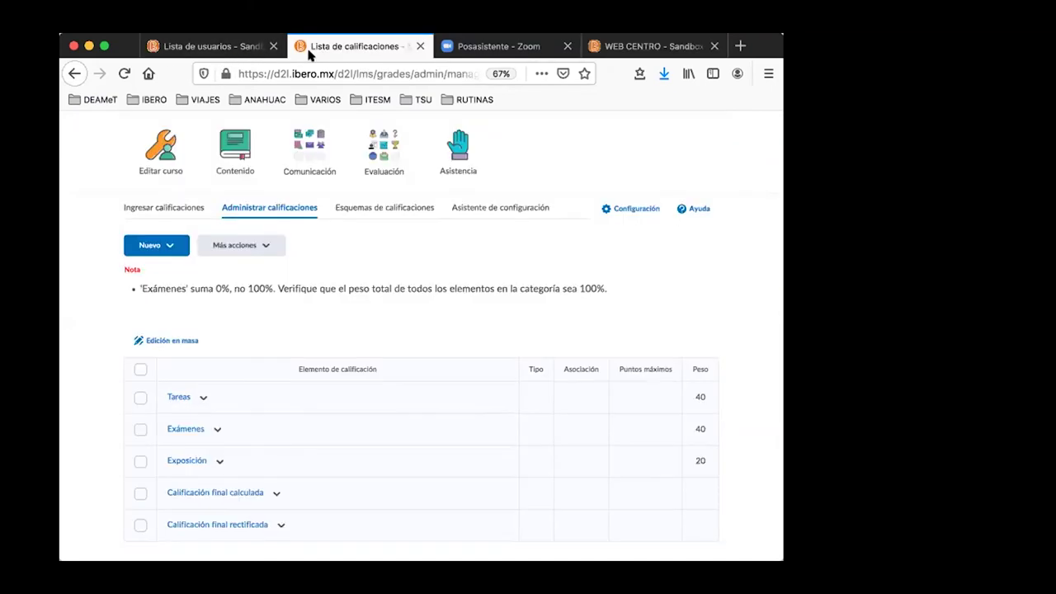
pyautogui.click(161, 252)
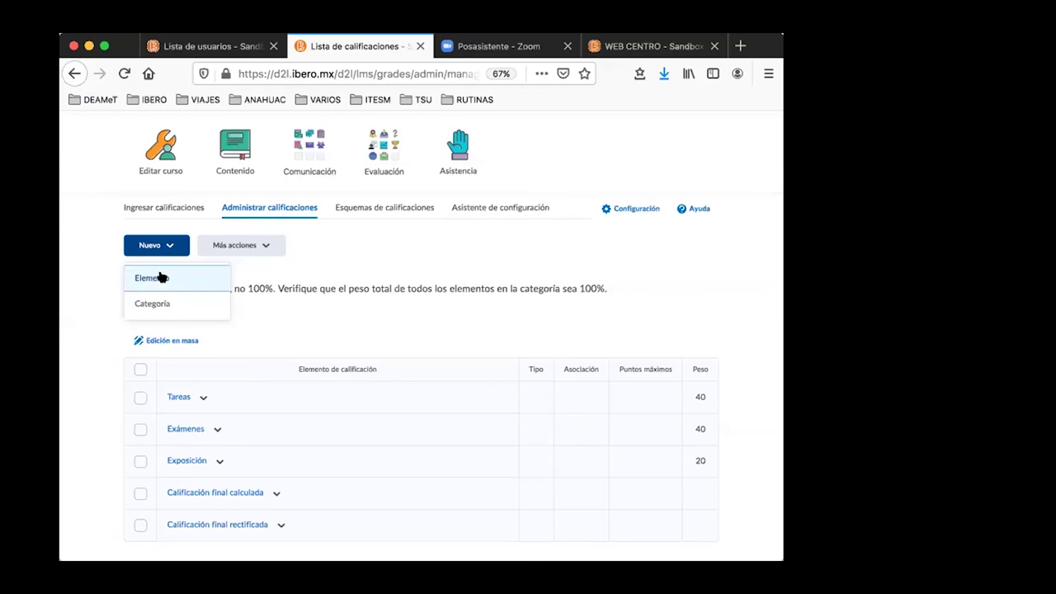
pyautogui.click(161, 278)
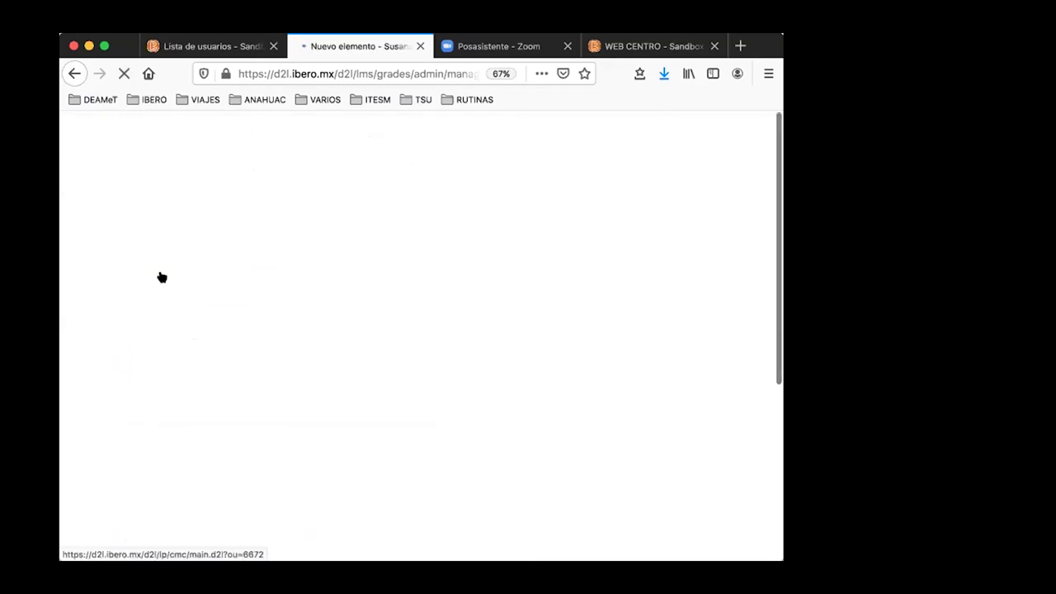
pyautogui.scroll(-3, 162, 272)
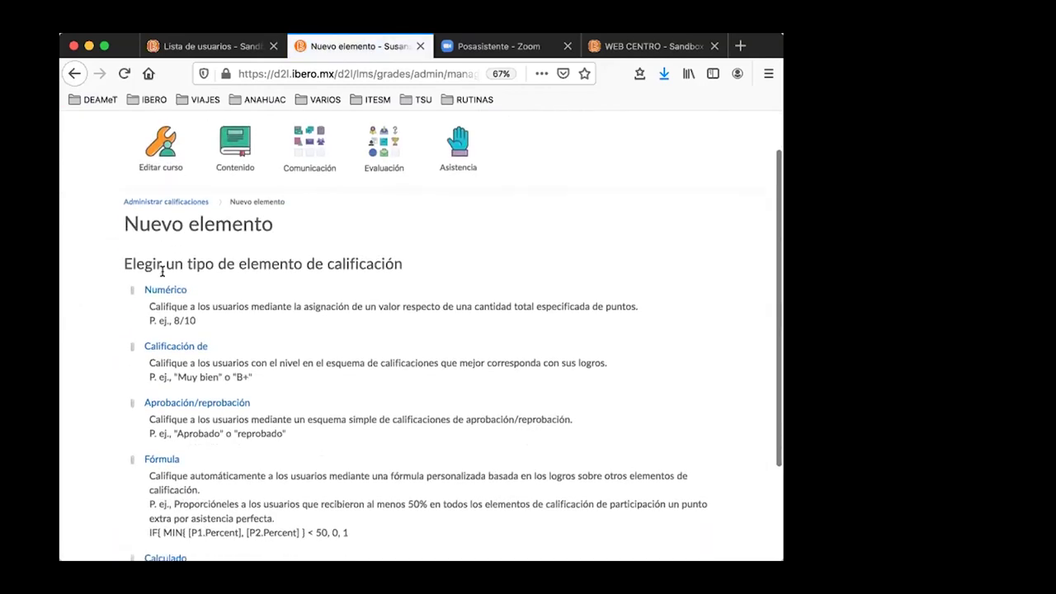
pyautogui.scroll(-1, 193, 281)
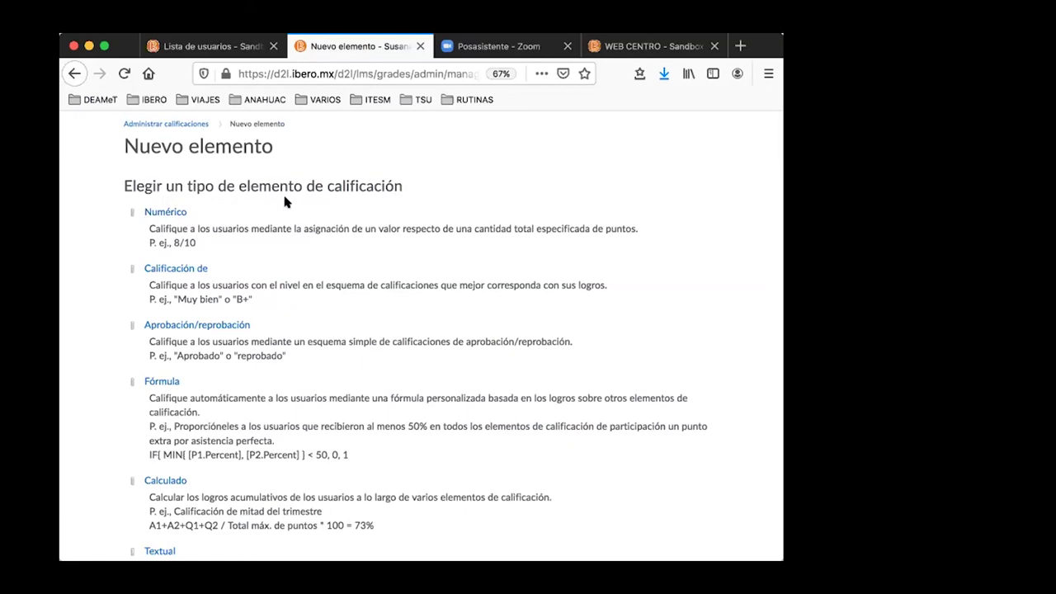
pyautogui.scroll(1, 289, 178)
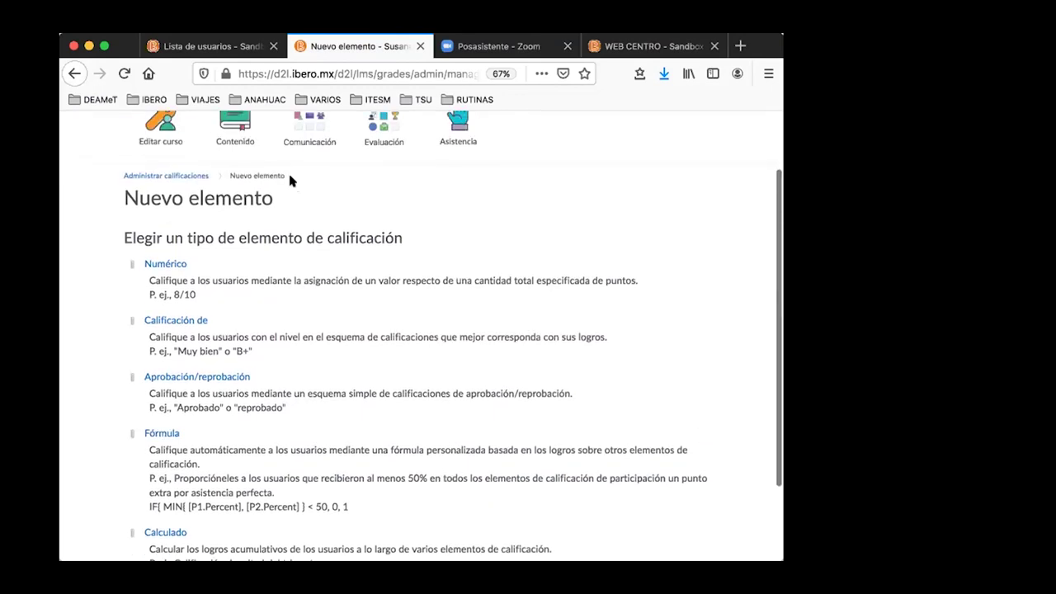
pyautogui.click(71, 75)
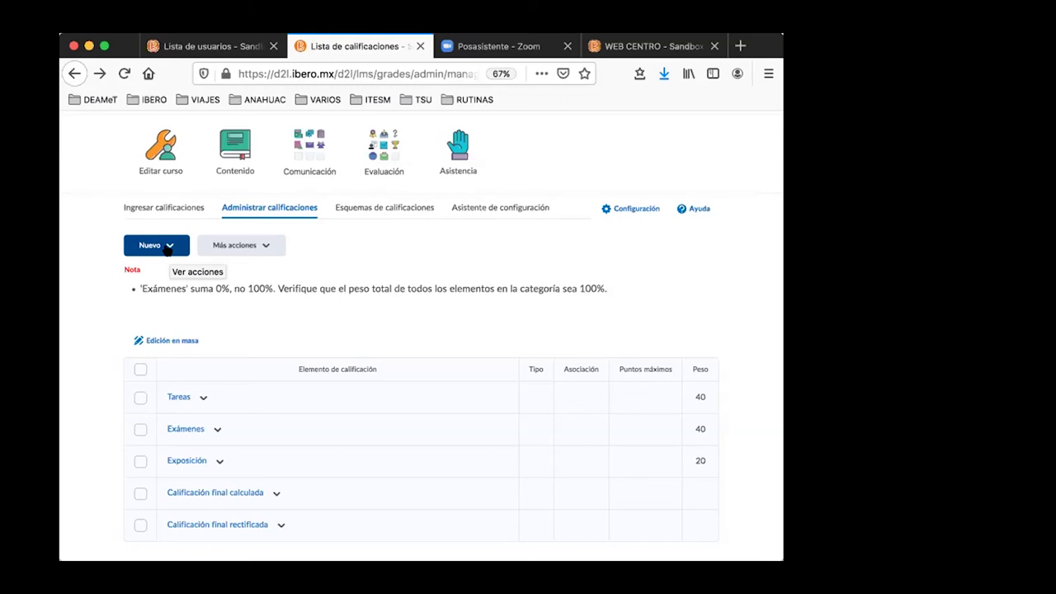
# - Start a new grade item and review the available types from Numérico to Textual
pyautogui.click(168, 252)
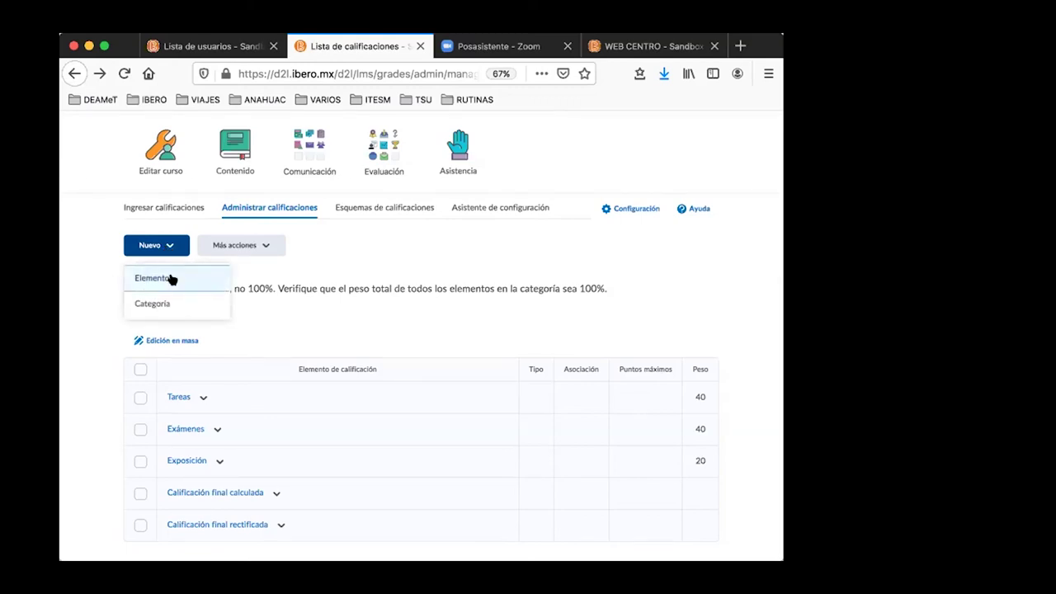
pyautogui.click(173, 278)
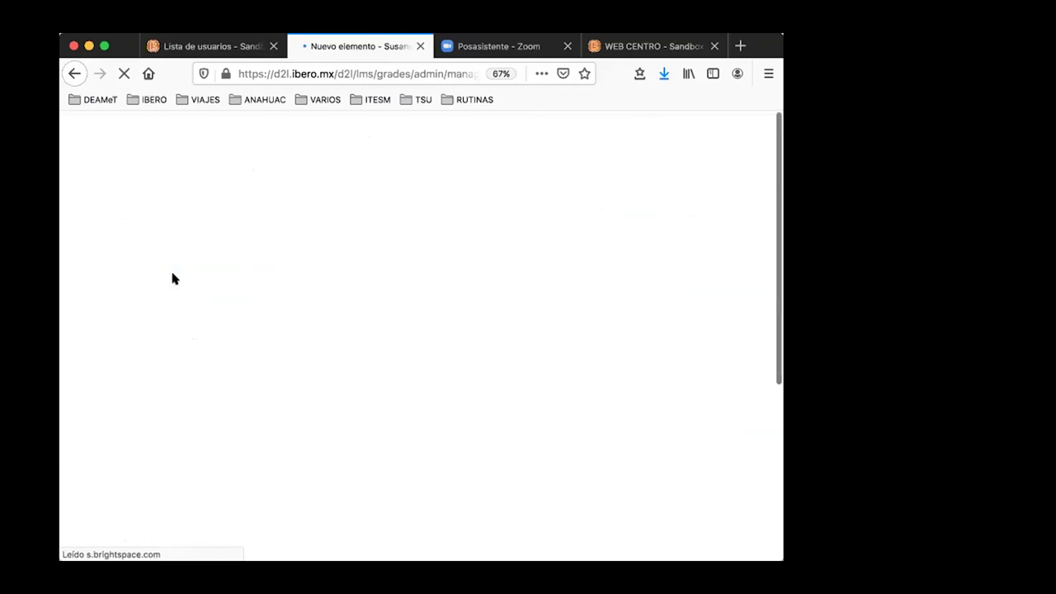
pyautogui.scroll(-1, 333, 275)
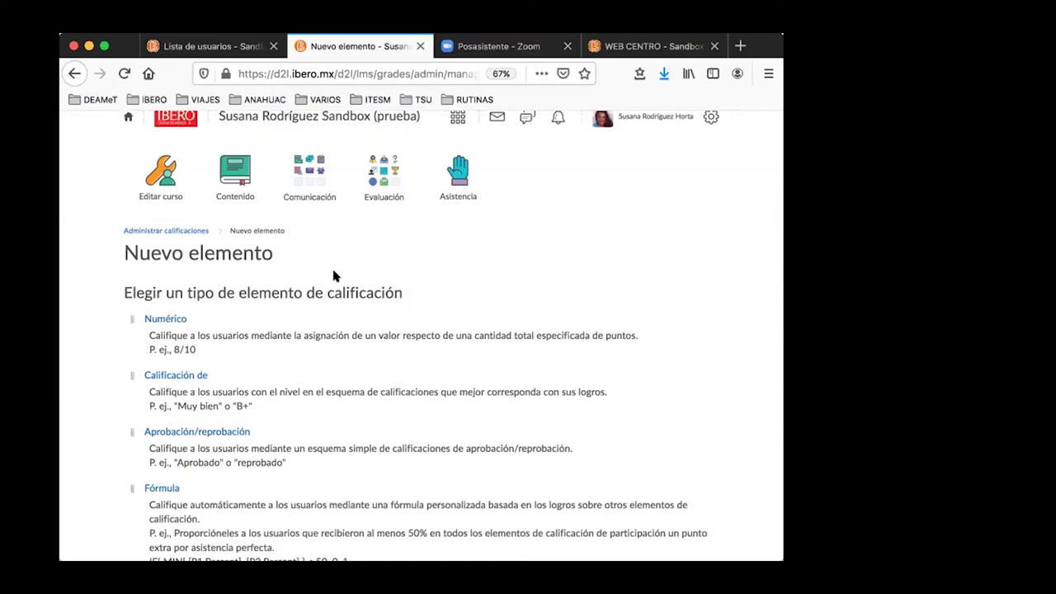
pyautogui.scroll(-1, 333, 276)
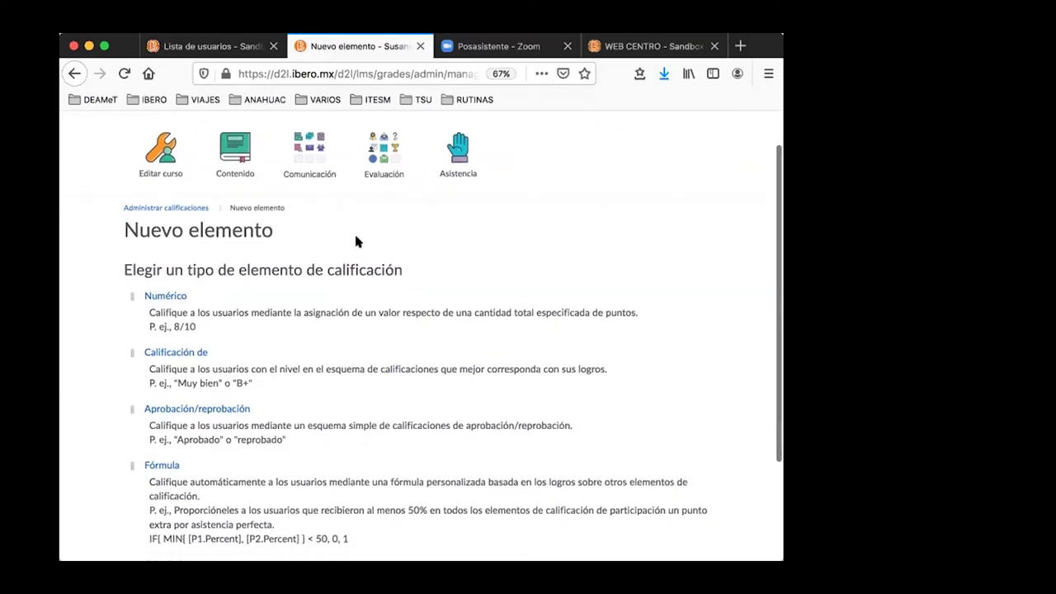
pyautogui.scroll(-2, 356, 240)
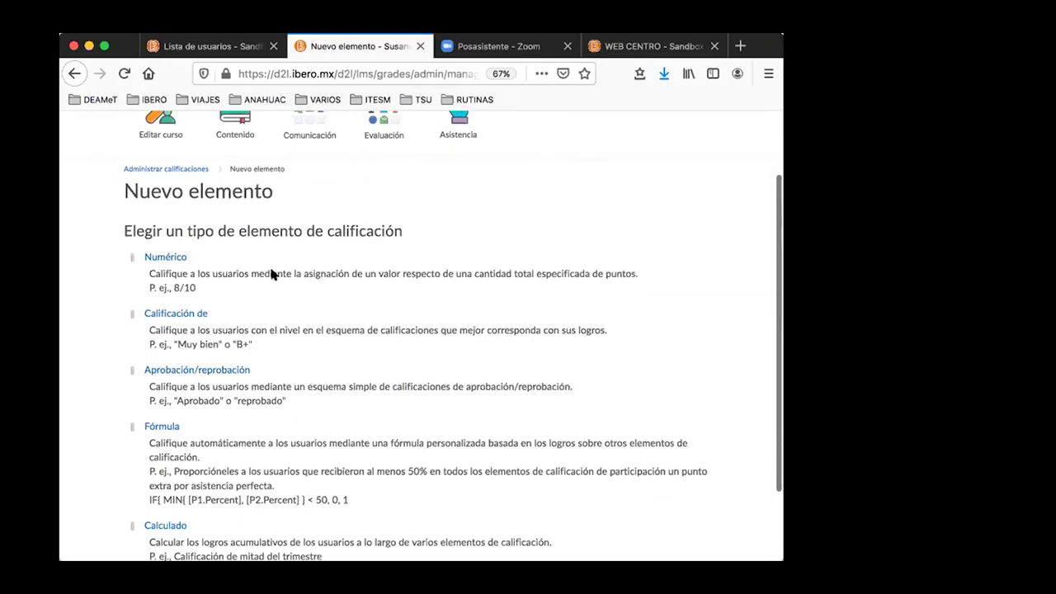
pyautogui.scroll(-2, 371, 284)
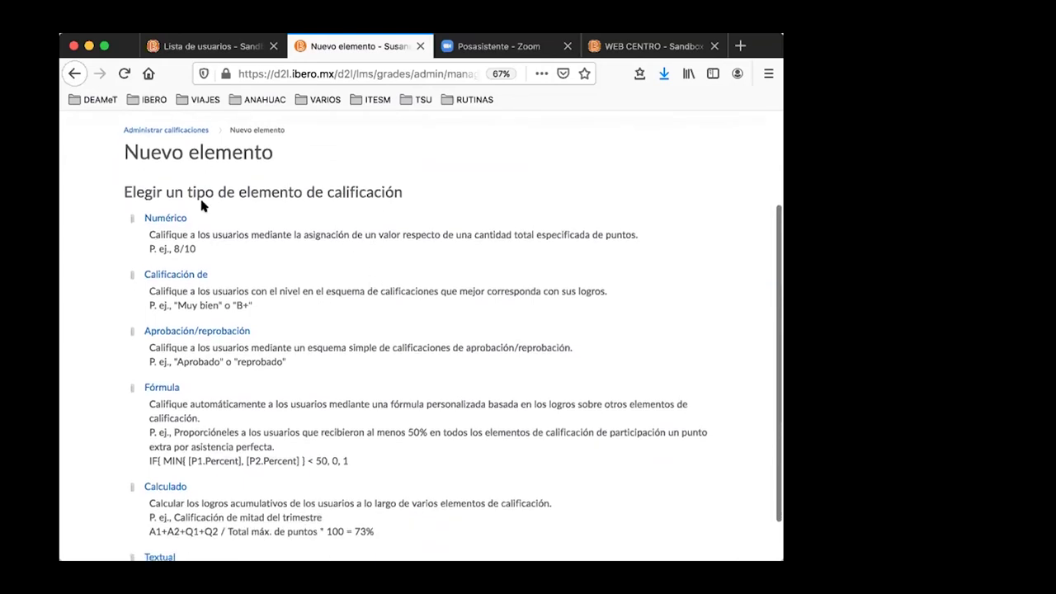
pyautogui.scroll(-2, 318, 207)
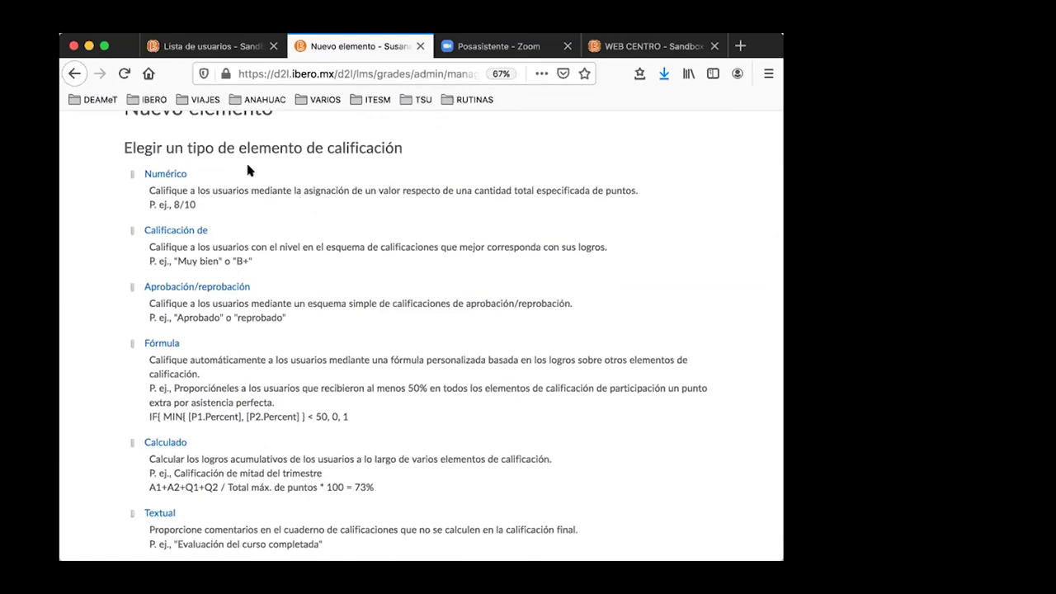
# - Look at the grades entered in the student list, and reread the Fórmula, Calculado and Textual item type descriptions
pyautogui.click(200, 45)
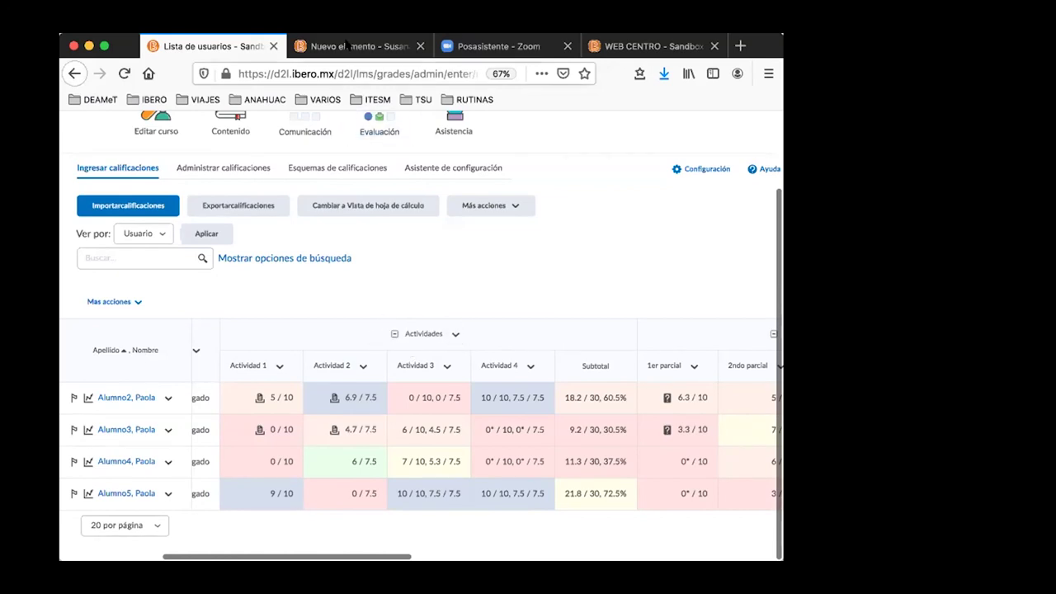
pyautogui.click(347, 45)
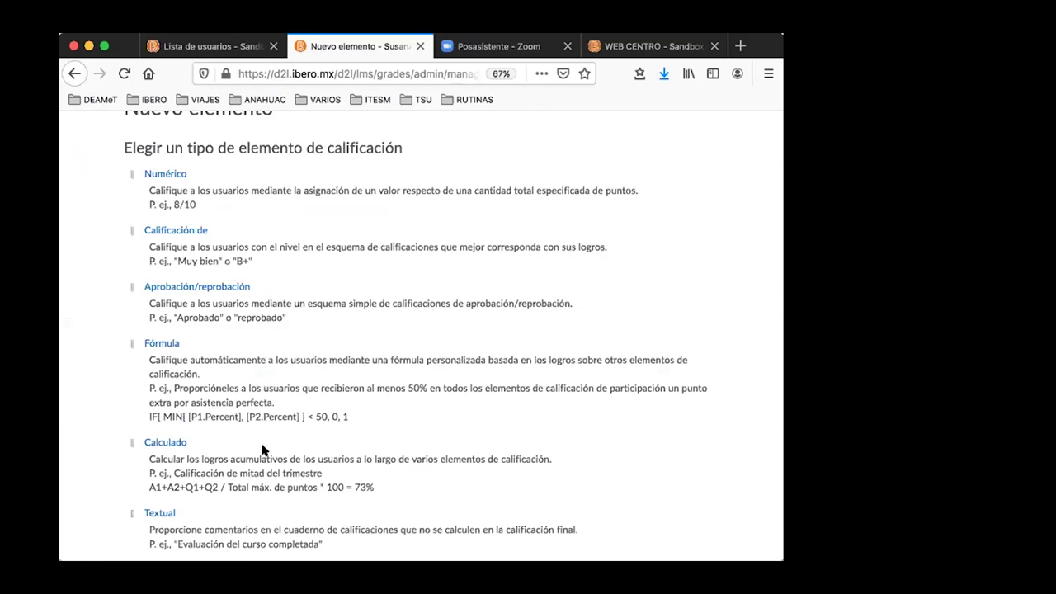
pyautogui.scroll(-1, 264, 450)
pyautogui.scroll(1, 228, 412)
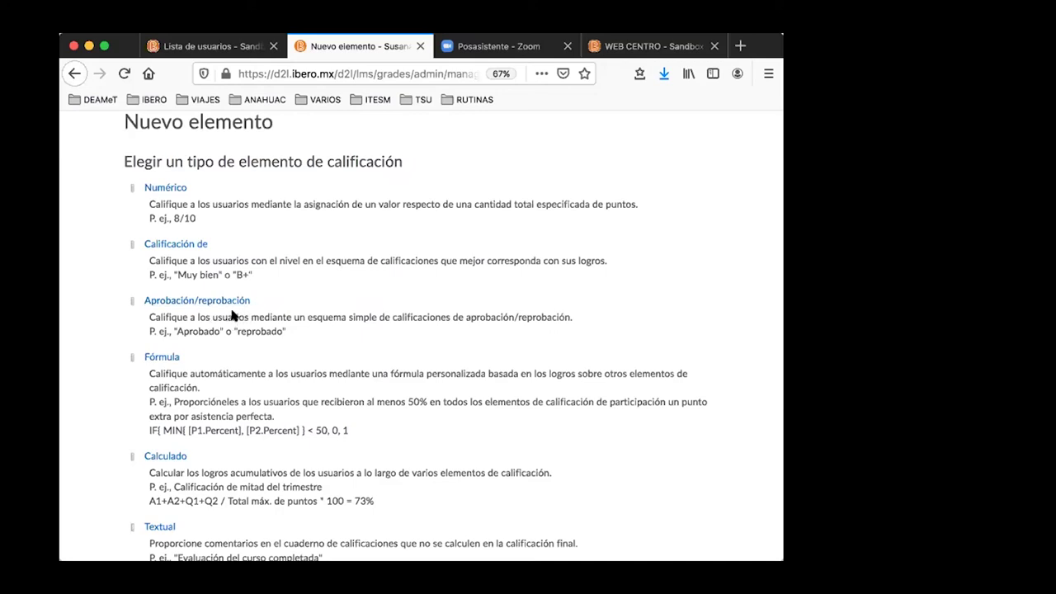
pyautogui.scroll(-1, 248, 317)
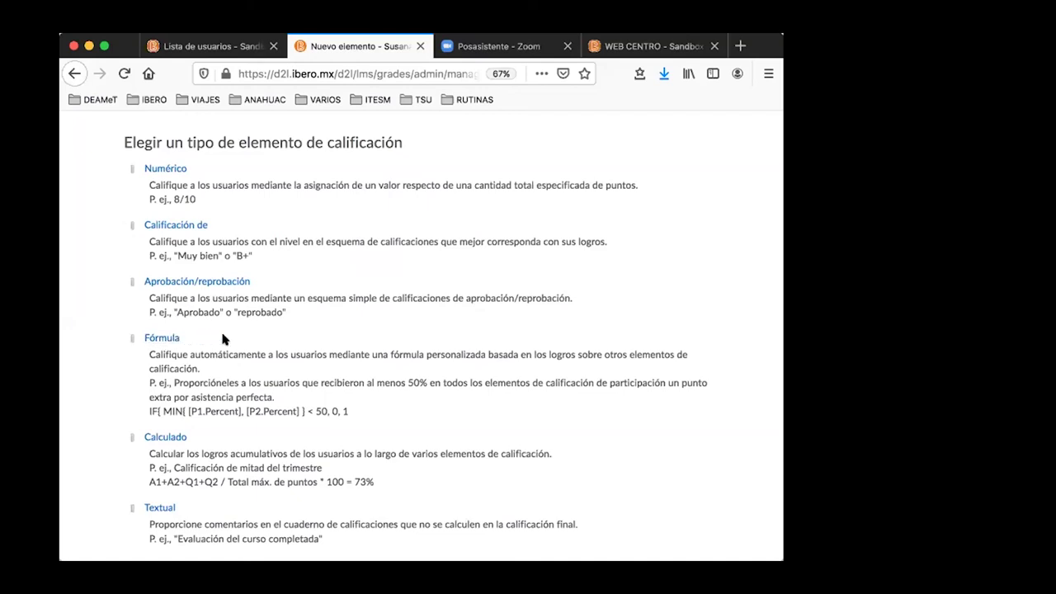
# - Reread the descriptions of the grade item types from Numérico to Textual
pyautogui.scroll(-1, 223, 339)
pyautogui.scroll(4, 265, 352)
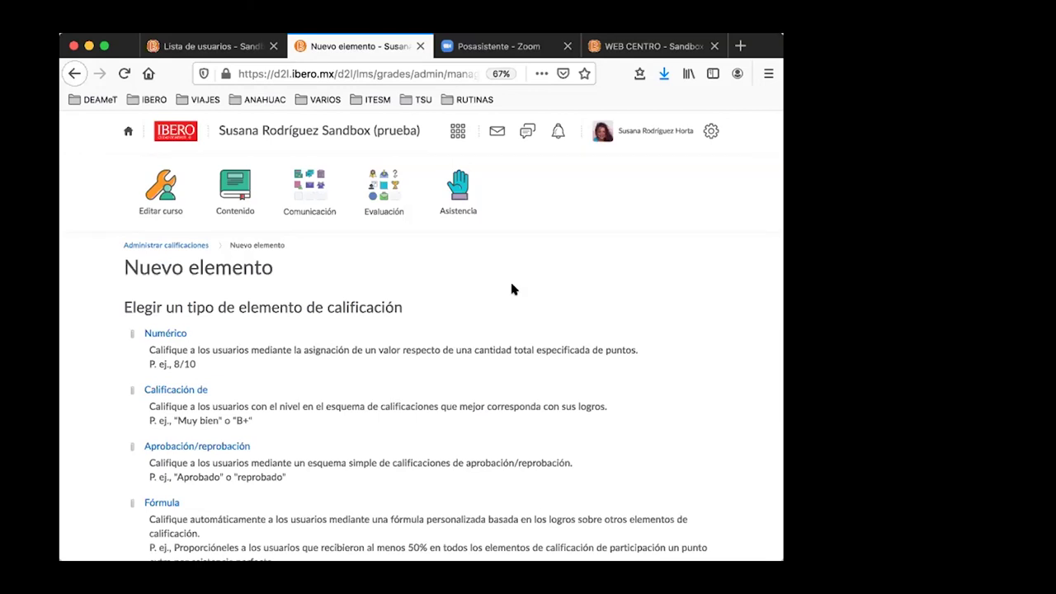
pyautogui.scroll(-2, 510, 288)
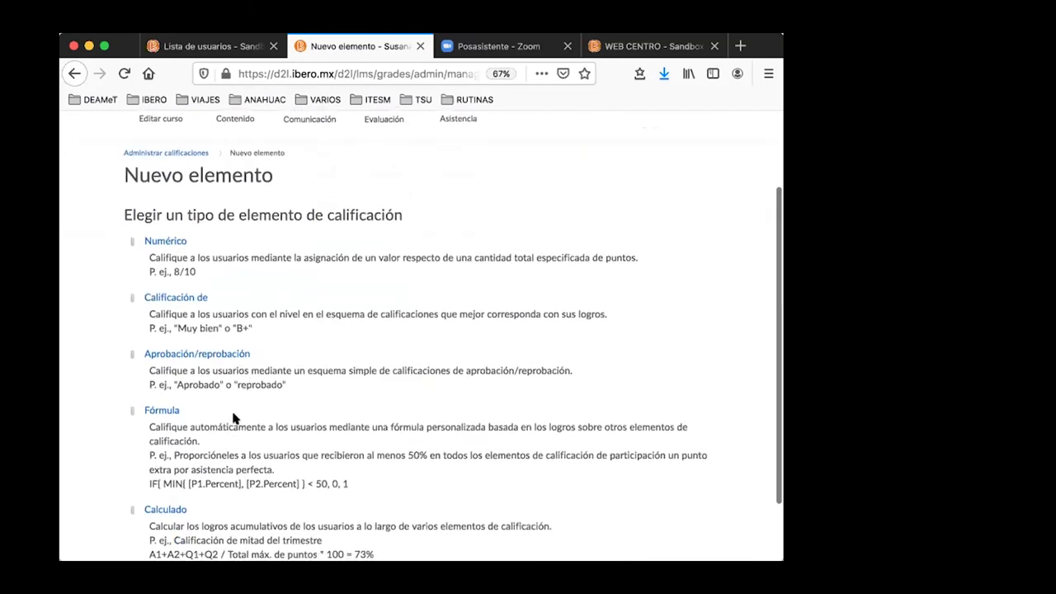
pyautogui.scroll(-1, 236, 419)
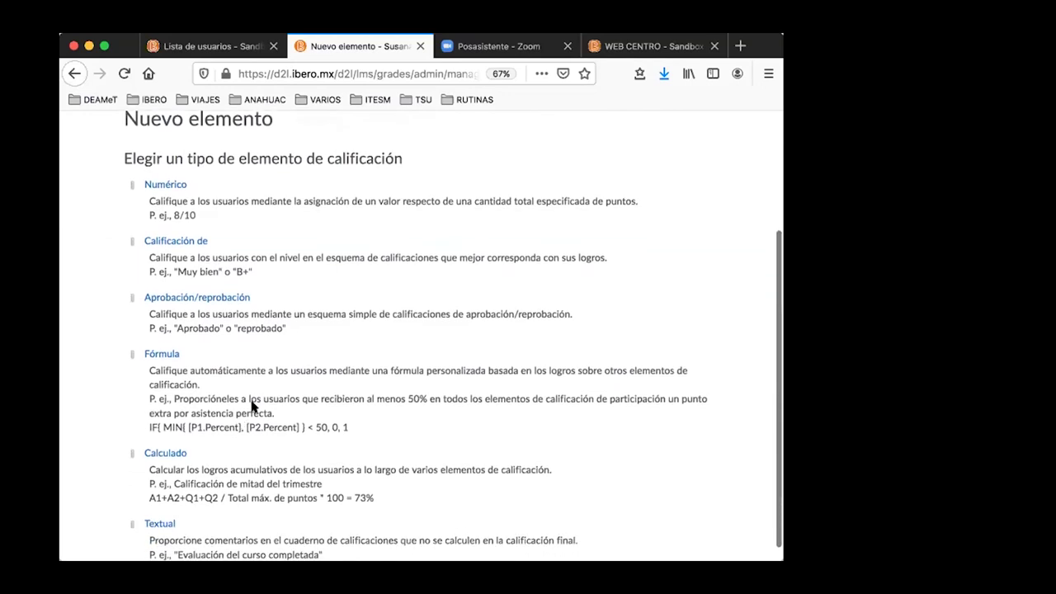
pyautogui.scroll(-1, 268, 396)
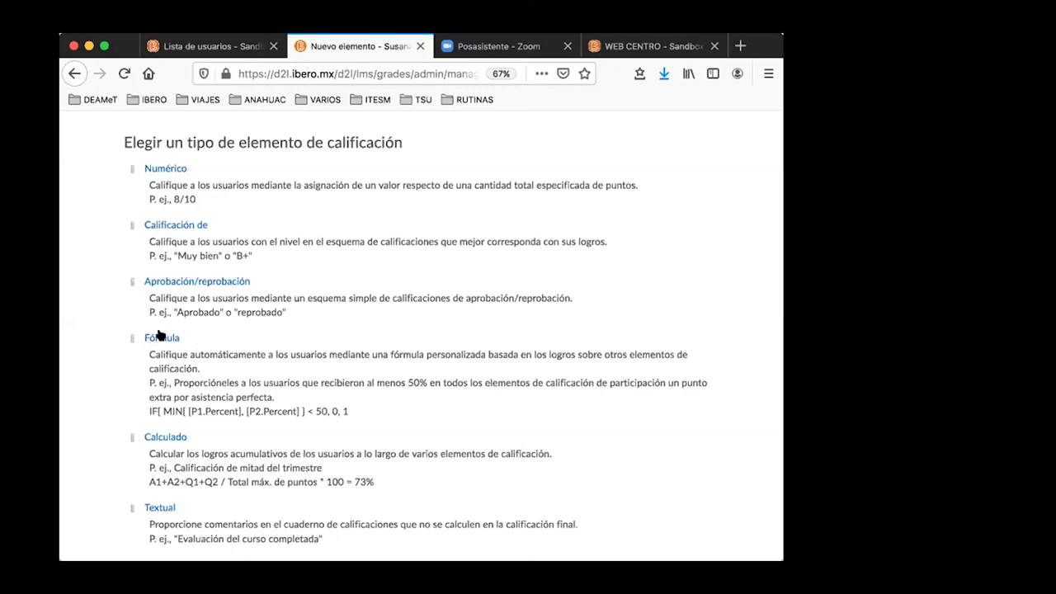
pyautogui.scroll(-1, 274, 374)
pyautogui.scroll(-2, 341, 518)
pyautogui.scroll(1, 247, 217)
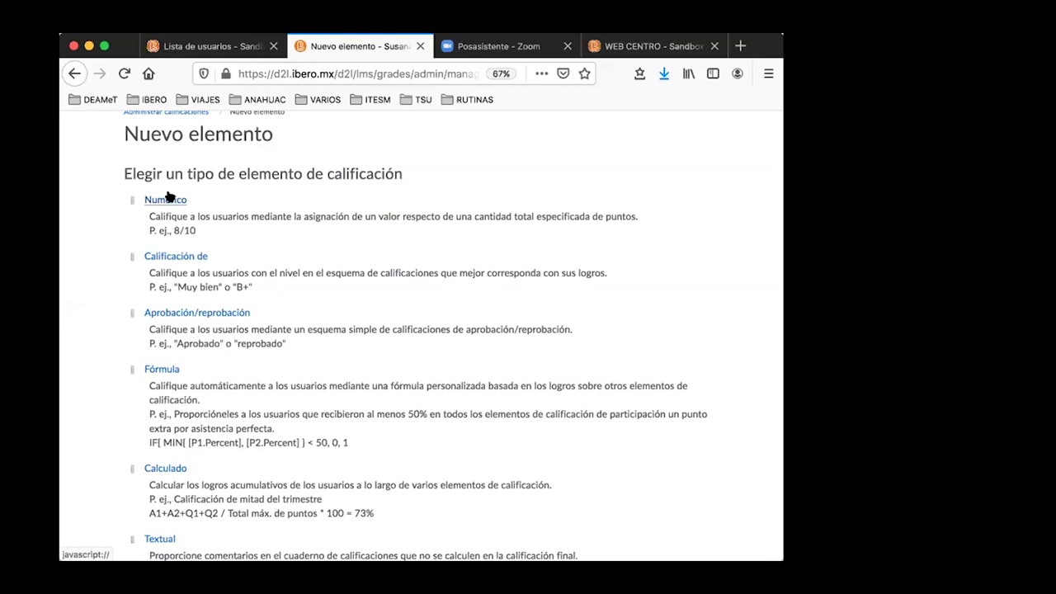
# - Create a Numérico grade item and name it "Tarea 1"
pyautogui.click(168, 198)
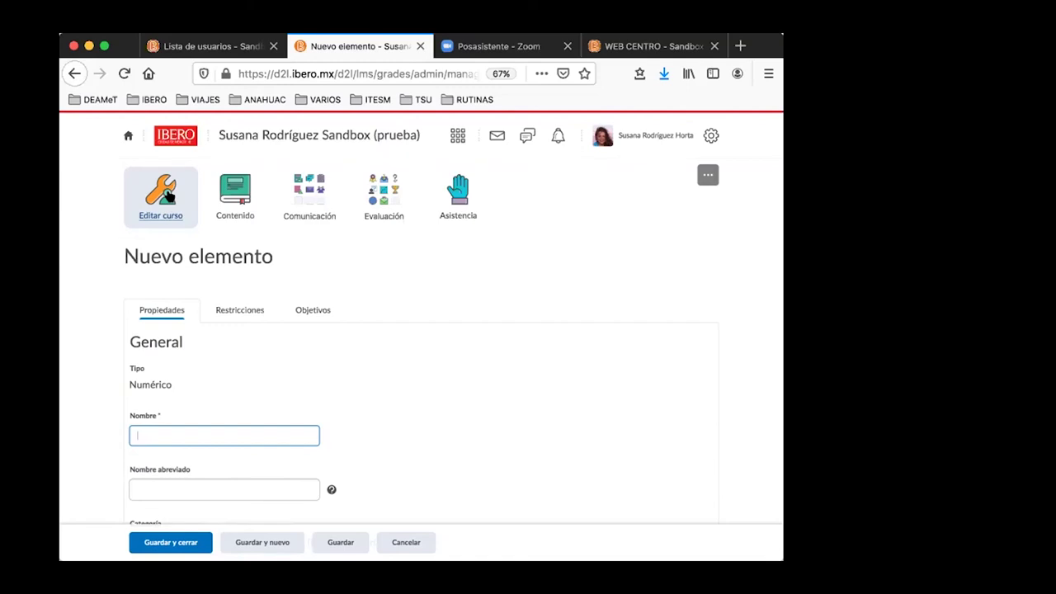
pyautogui.scroll(-2, 427, 384)
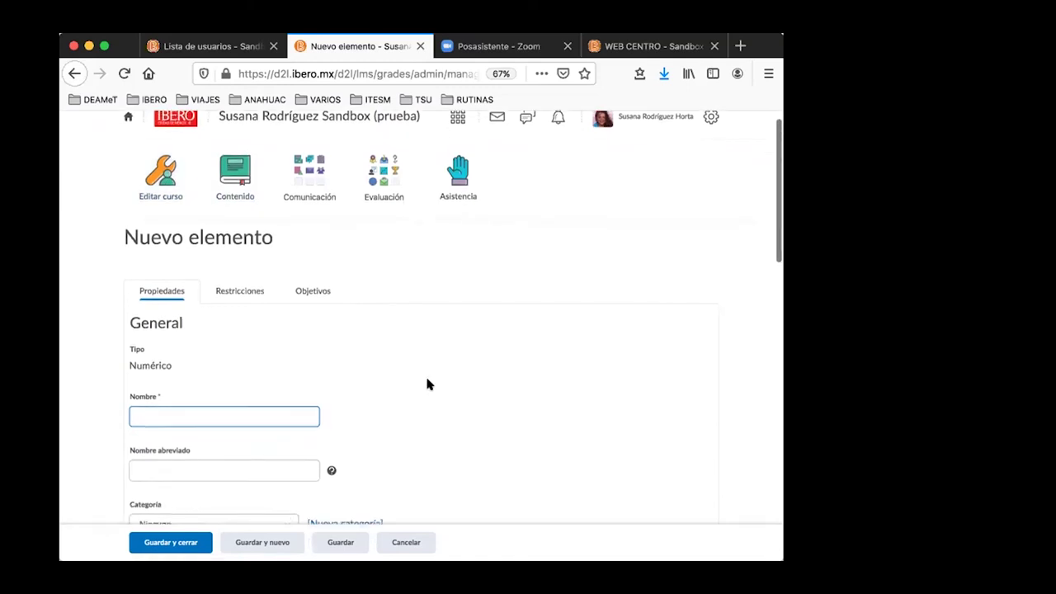
pyautogui.scroll(-2, 437, 338)
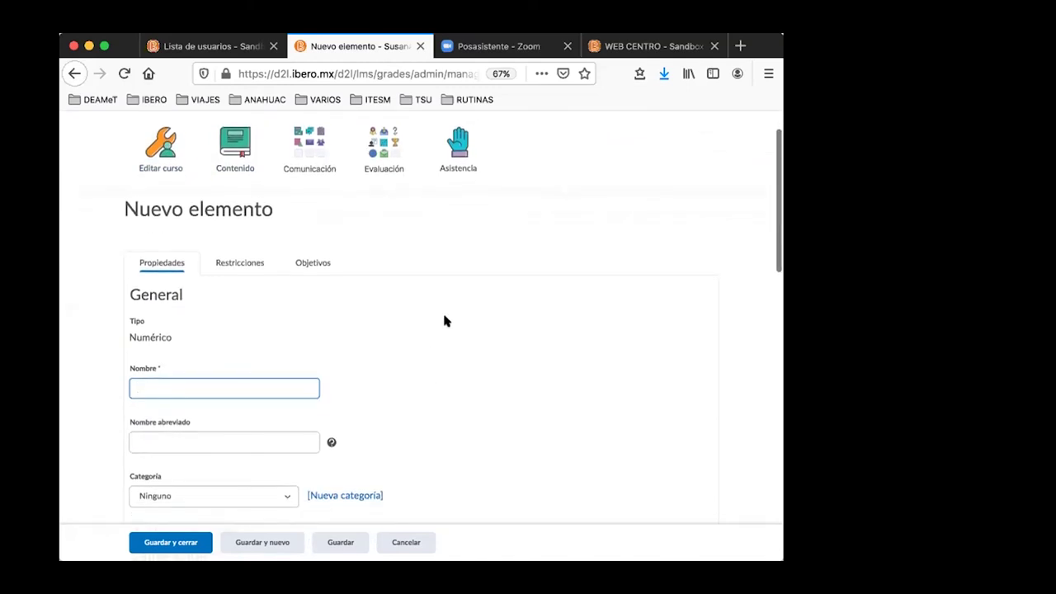
pyautogui.scroll(-1, 441, 305)
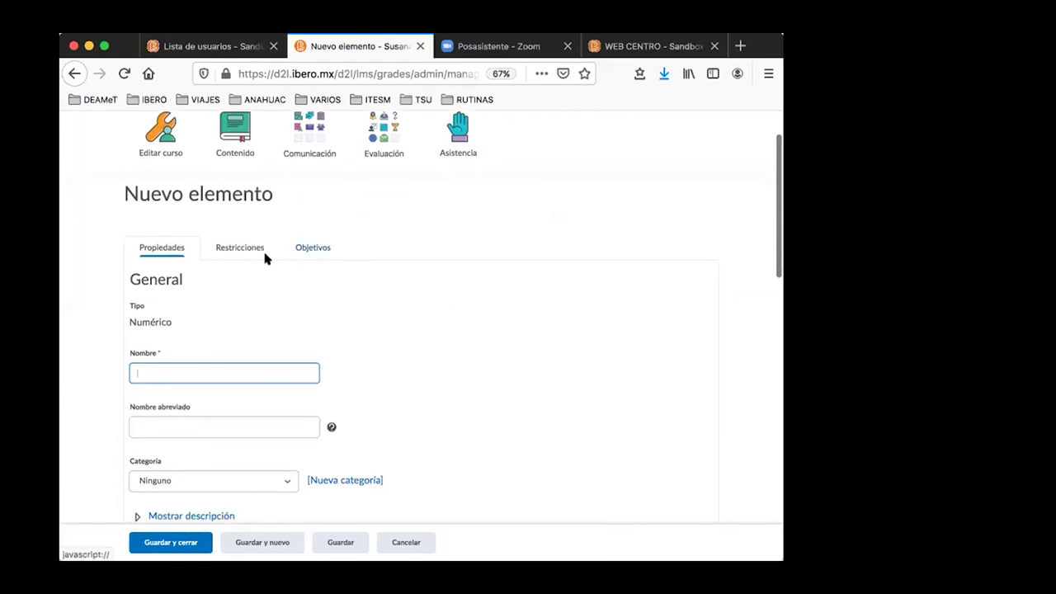
pyautogui.scroll(-3, 292, 297)
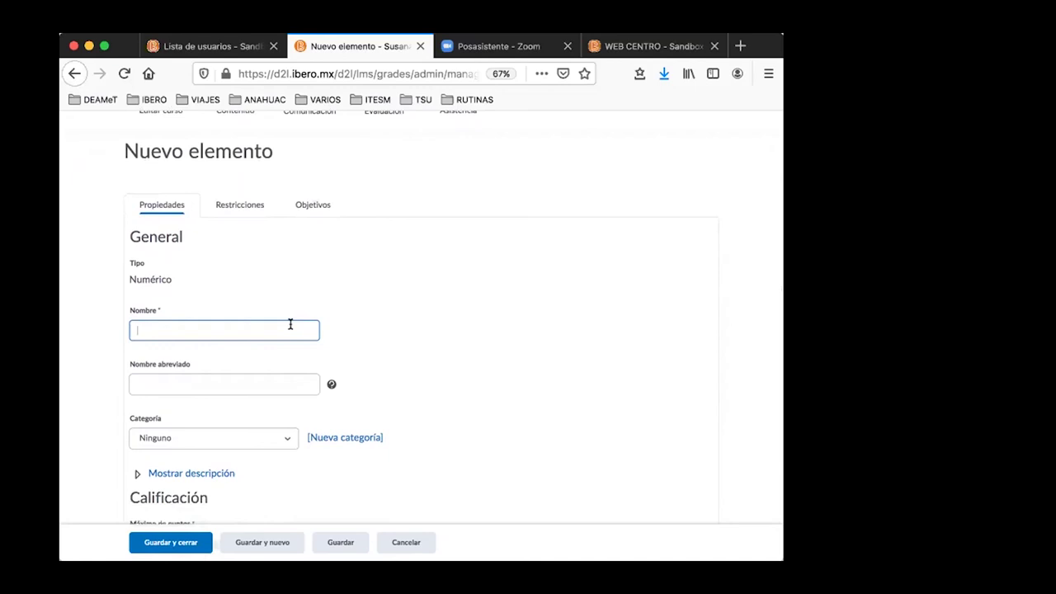
pyautogui.write('Tarea 1. Mapa')
pyautogui.press('BackSpace')
pyautogui.press('BackSpace')
pyautogui.press('BackSpace')
pyautogui.press('BackSpace')
pyautogui.press('BackSpace')
# - Assign the Tarea 1 item to the category Tareas (40% de calificación final)
pyautogui.scroll(-1, 236, 320)
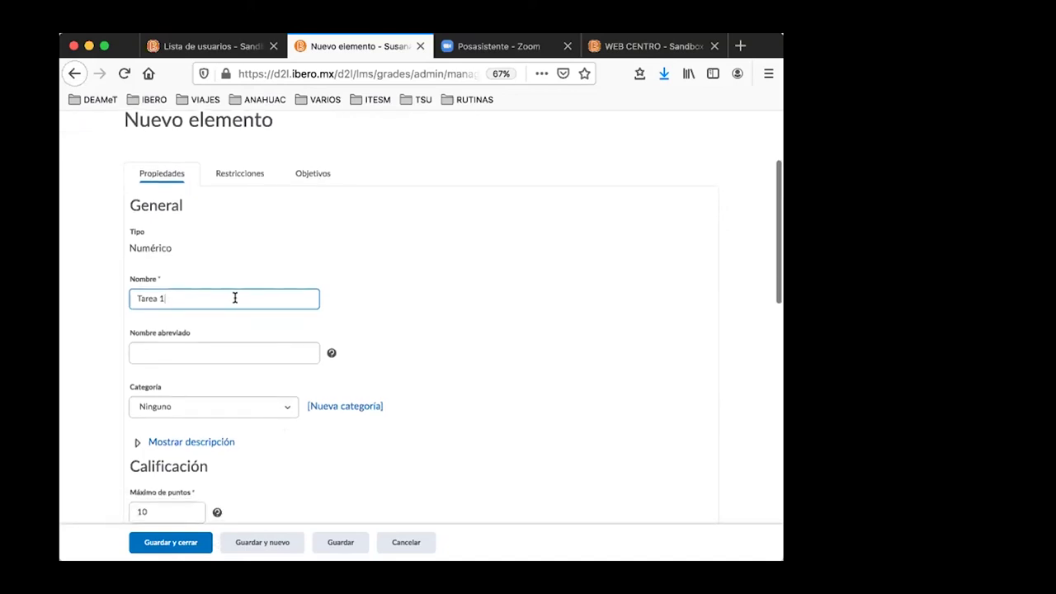
pyautogui.scroll(-1, 233, 297)
pyautogui.click(236, 312)
pyautogui.scroll(-2, 237, 321)
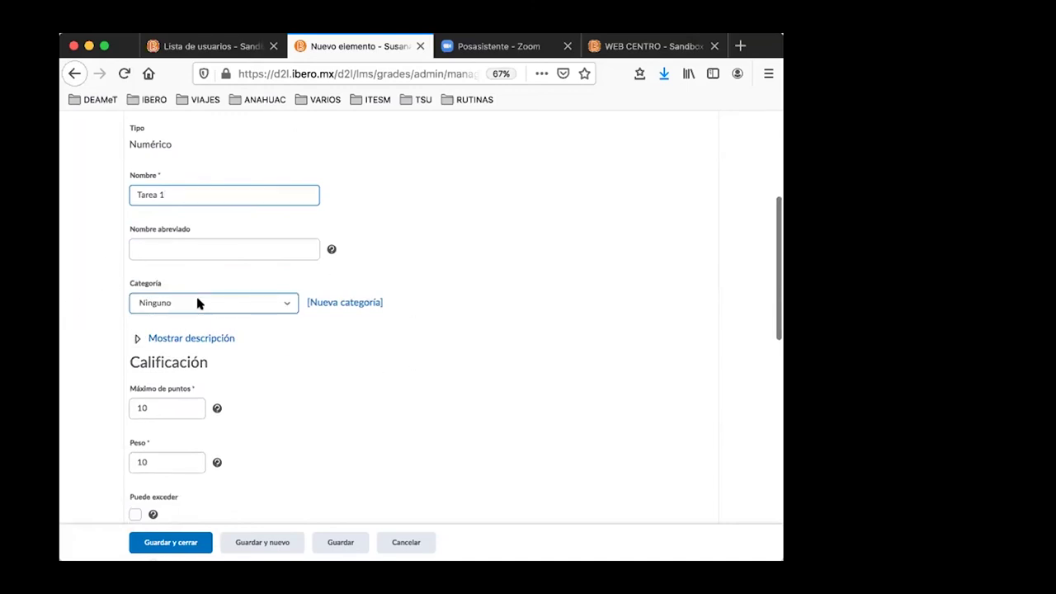
pyautogui.click(262, 303)
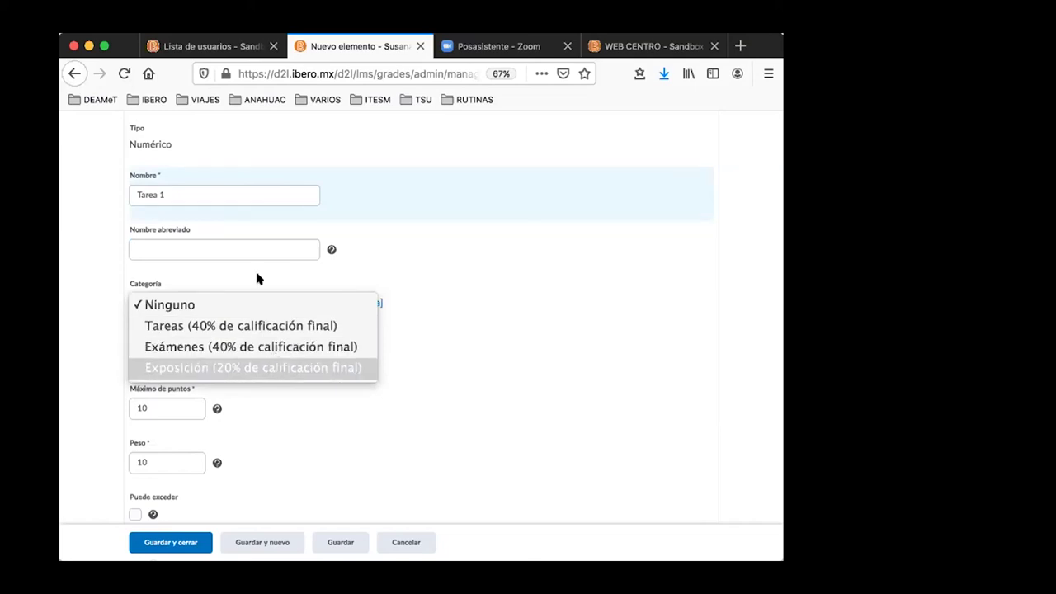
pyautogui.click(277, 331)
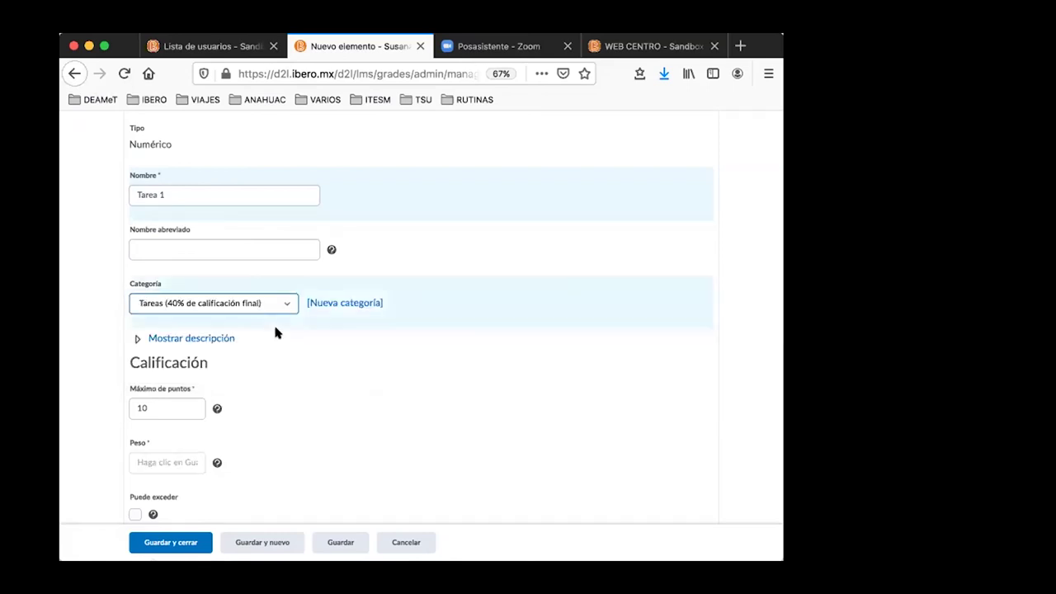
# - Examine the Máximo de puntos and Peso fields of Tarea 1 in relation to its category
pyautogui.scroll(-1, 296, 387)
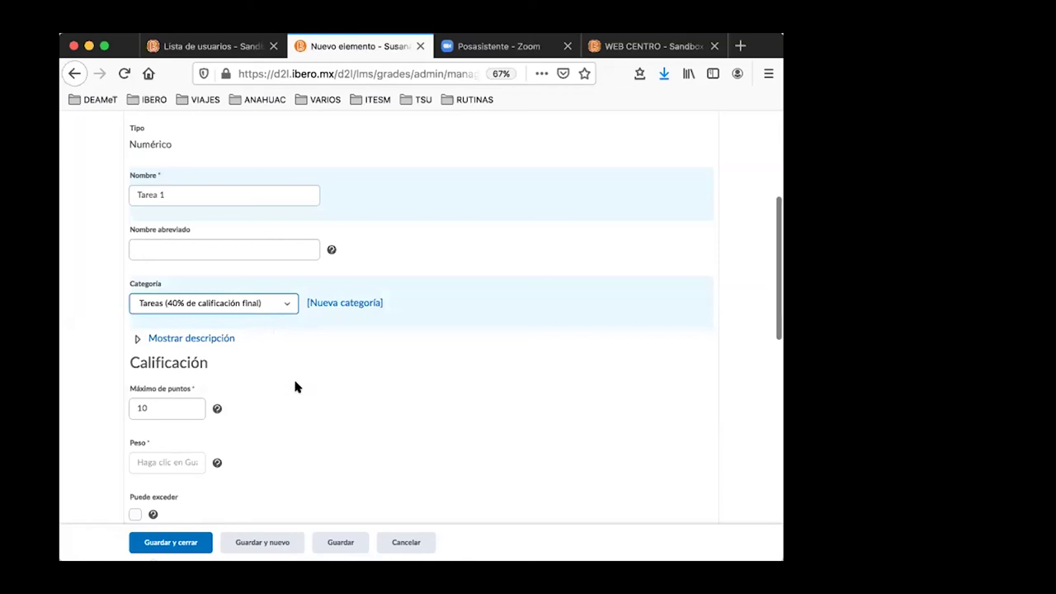
pyautogui.scroll(-1, 309, 368)
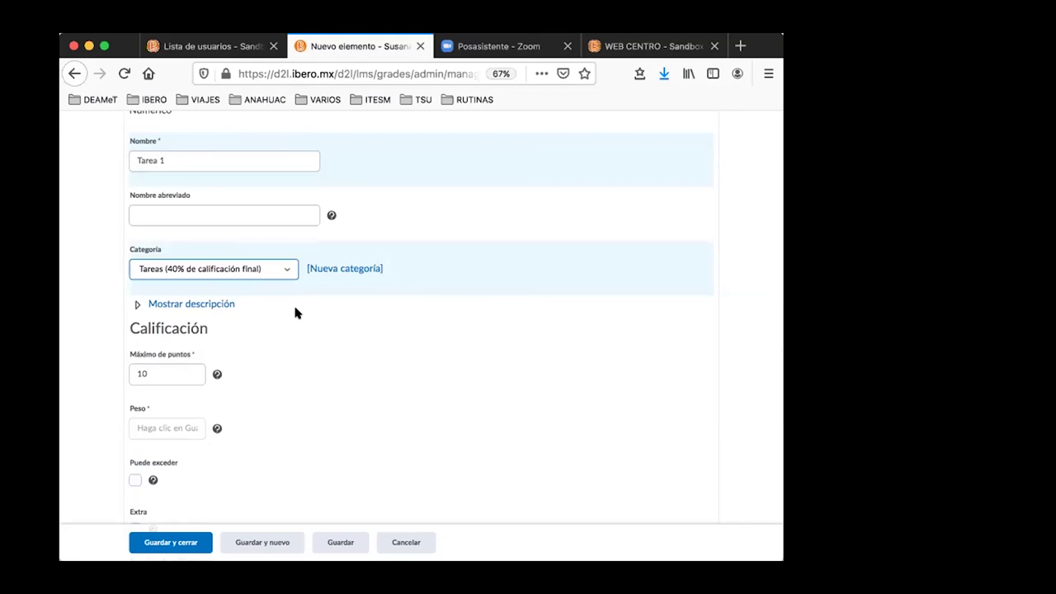
pyautogui.scroll(-1, 302, 312)
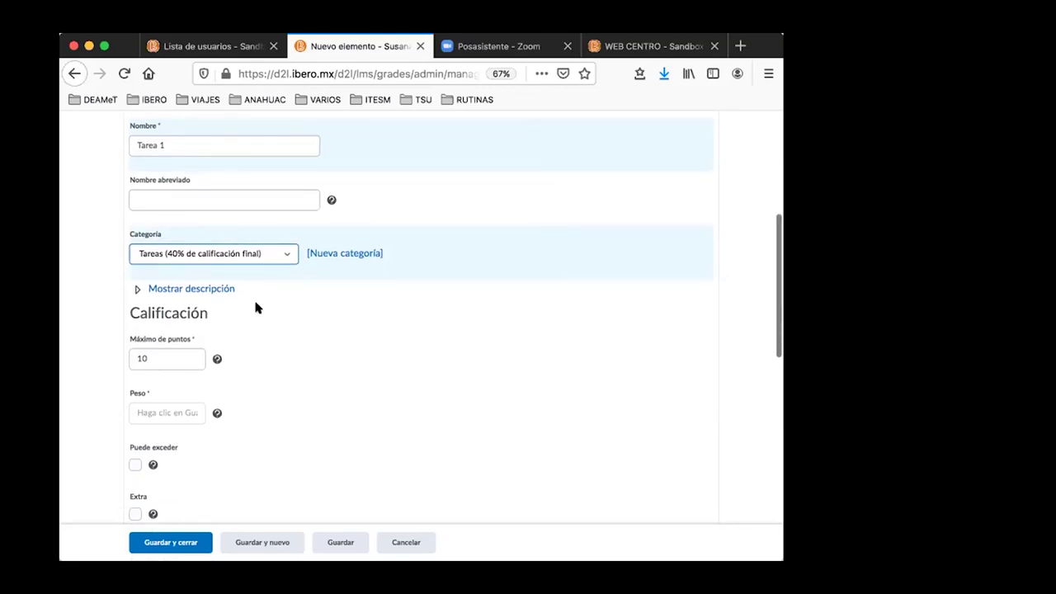
pyautogui.click(181, 357)
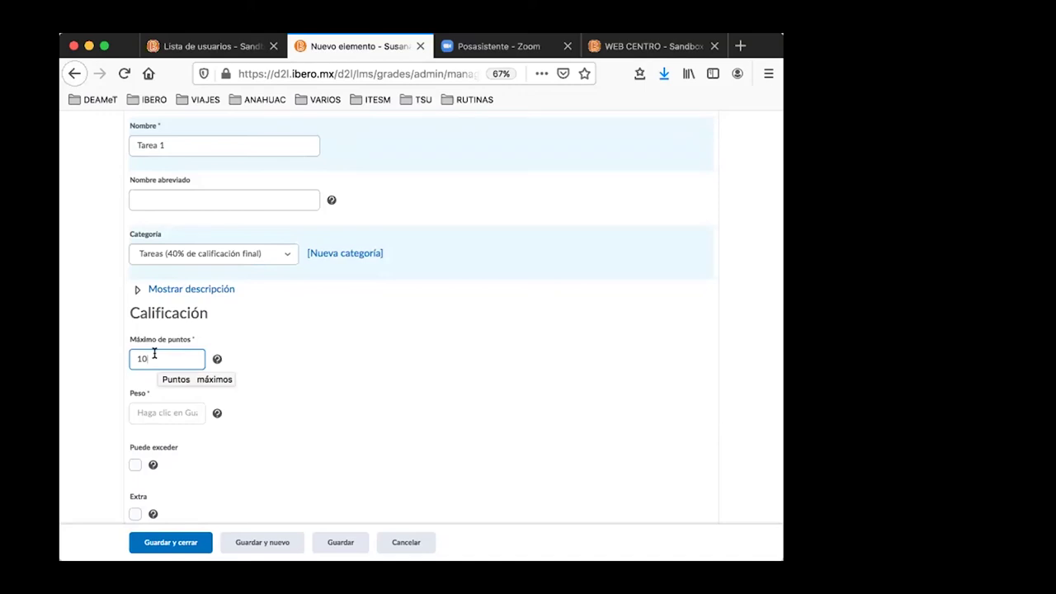
pyautogui.scroll(-1, 157, 353)
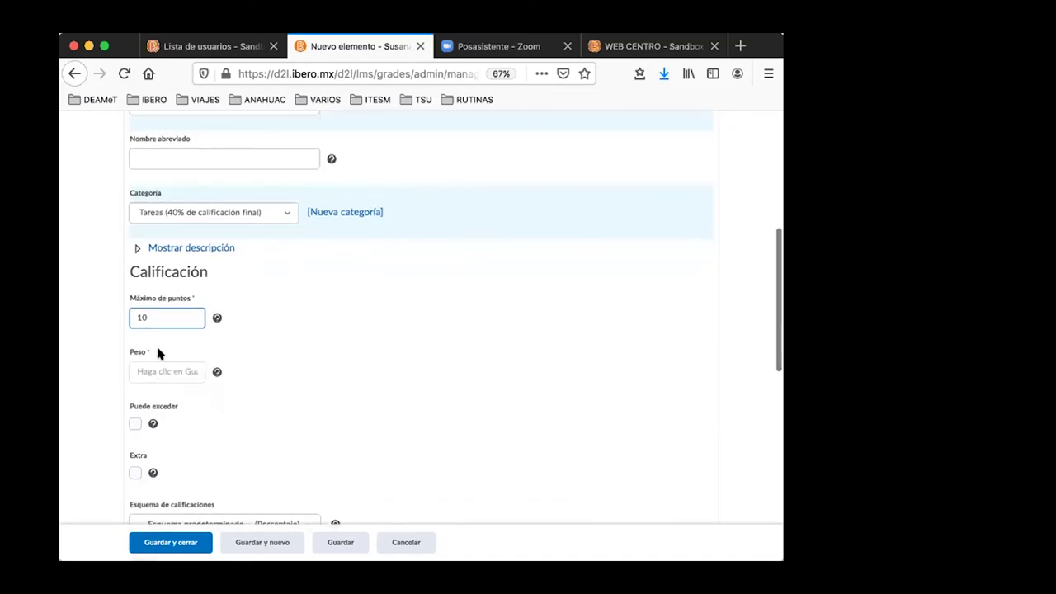
pyautogui.click(164, 372)
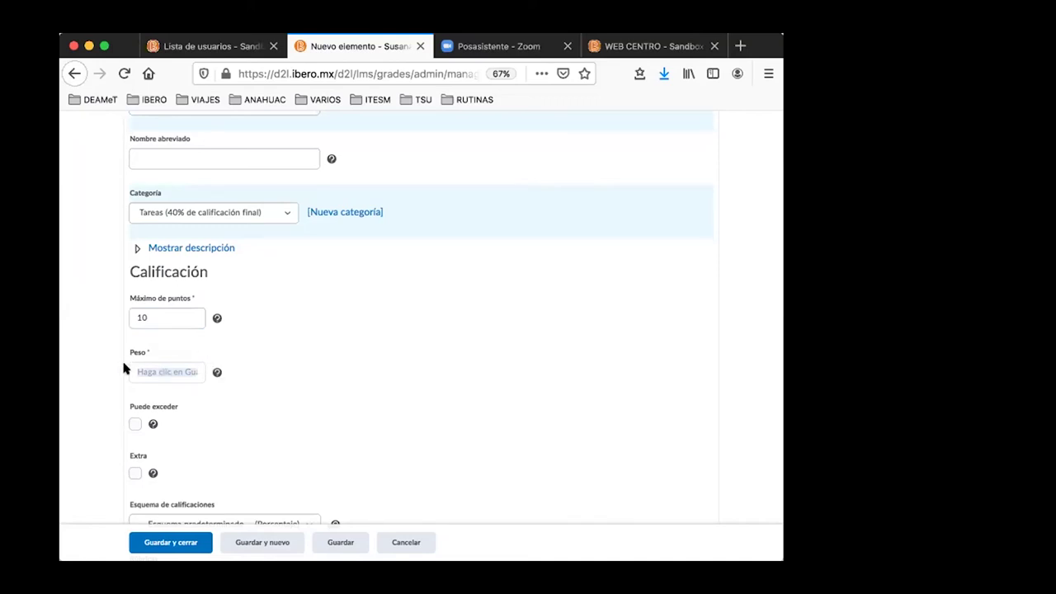
pyautogui.scroll(1, 288, 323)
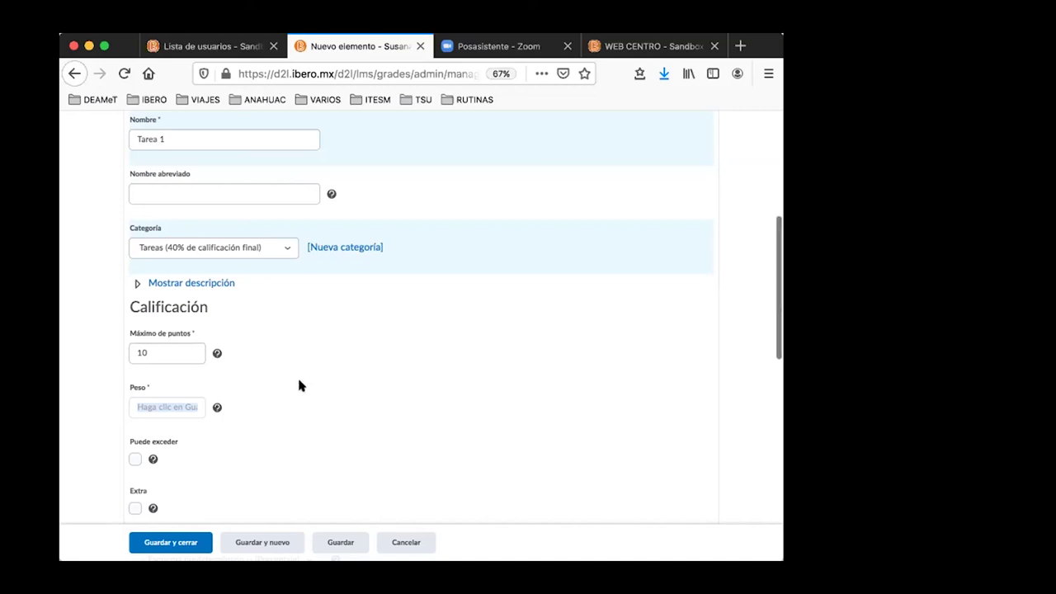
pyautogui.scroll(1, 299, 385)
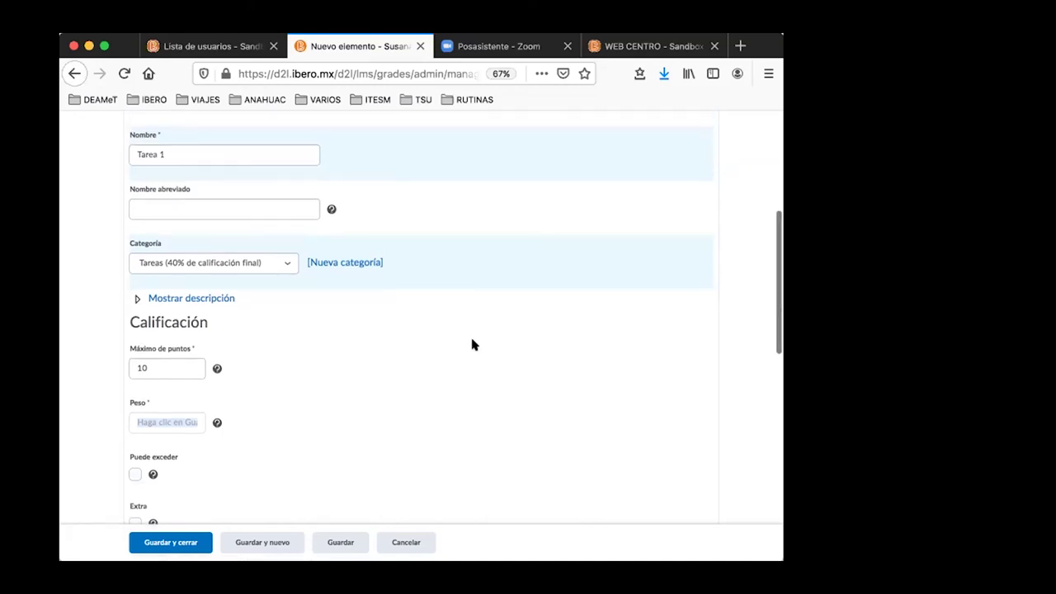
pyautogui.scroll(4, 472, 340)
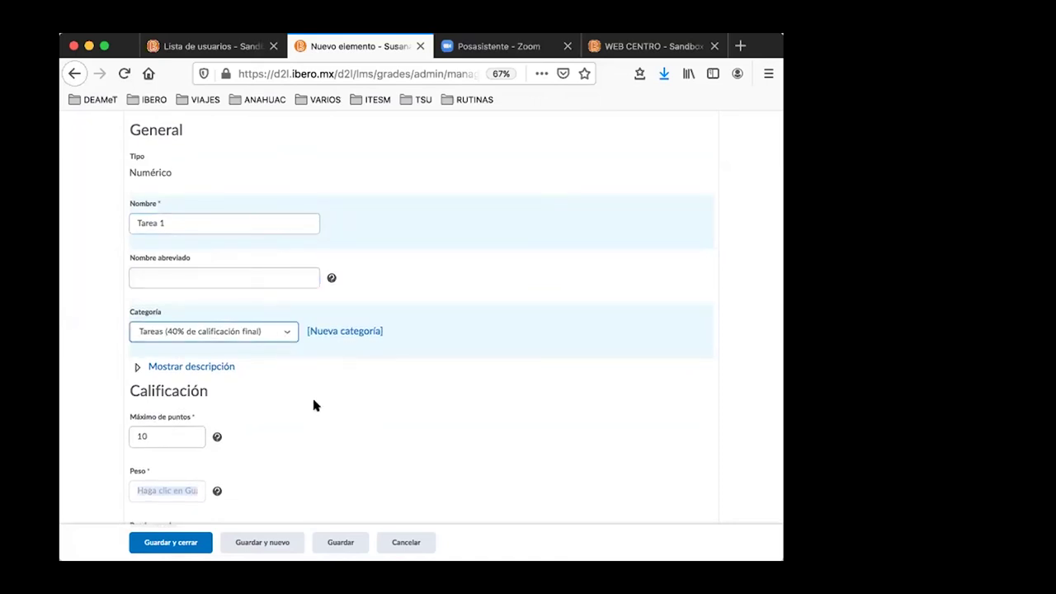
pyautogui.scroll(-5, 313, 405)
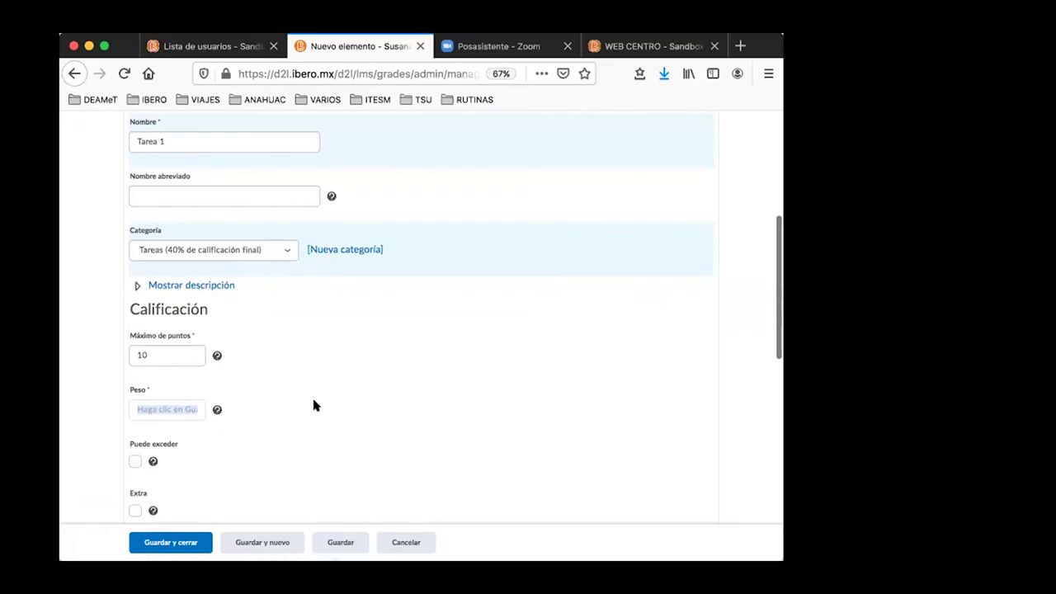
pyautogui.scroll(-2, 314, 405)
pyautogui.scroll(-7, 285, 393)
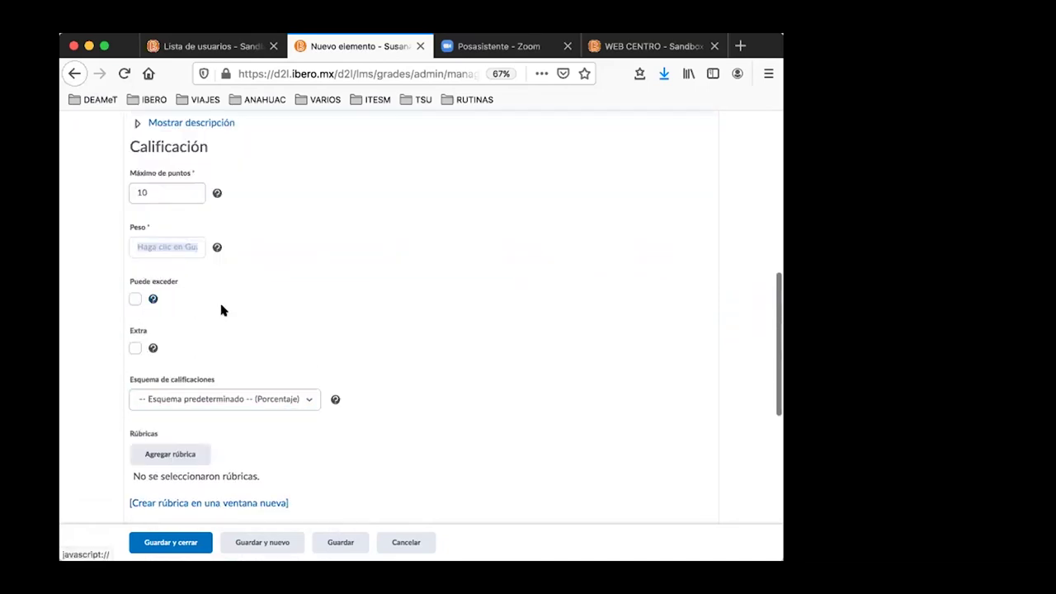
pyautogui.click(186, 192)
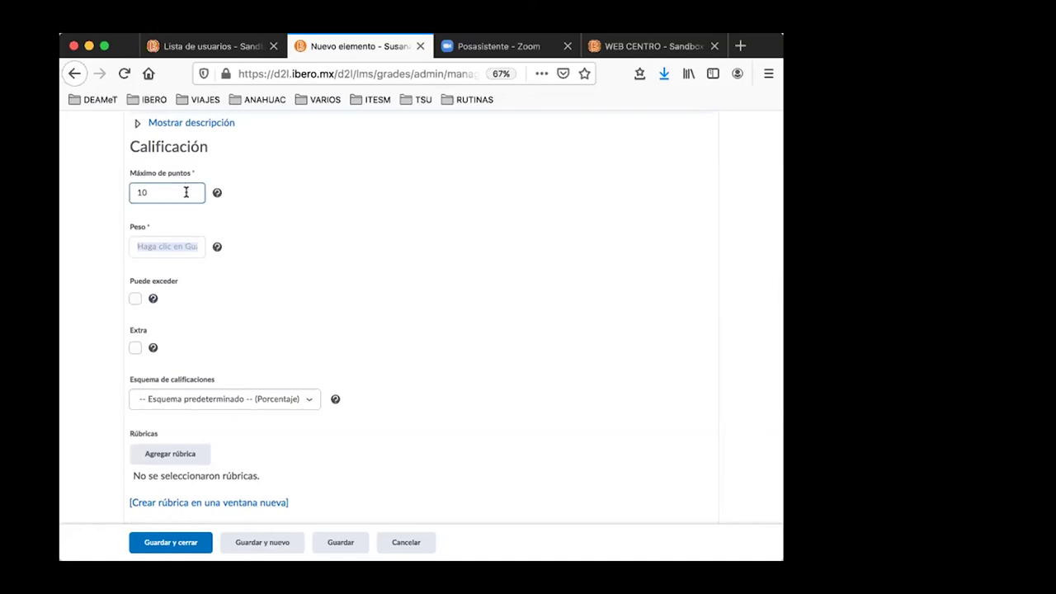
pyautogui.click(245, 293)
# - Review the Puede exceder, Extra, Esquema de calificaciones and Rúbricas settings of Tarea 1 and its Opciones de visualización
pyautogui.scroll(-1, 249, 299)
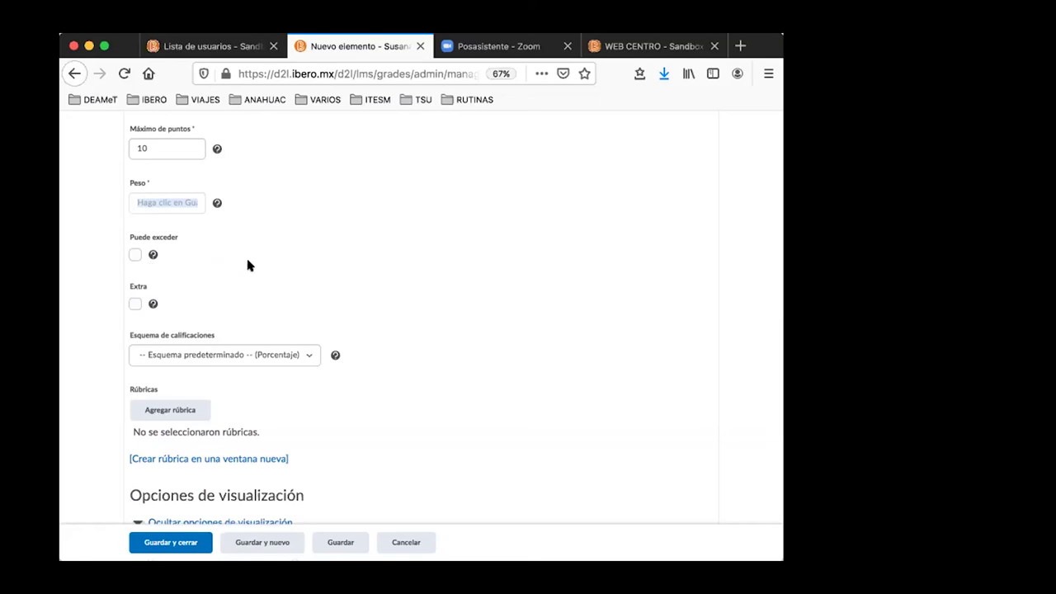
pyautogui.scroll(-1, 297, 290)
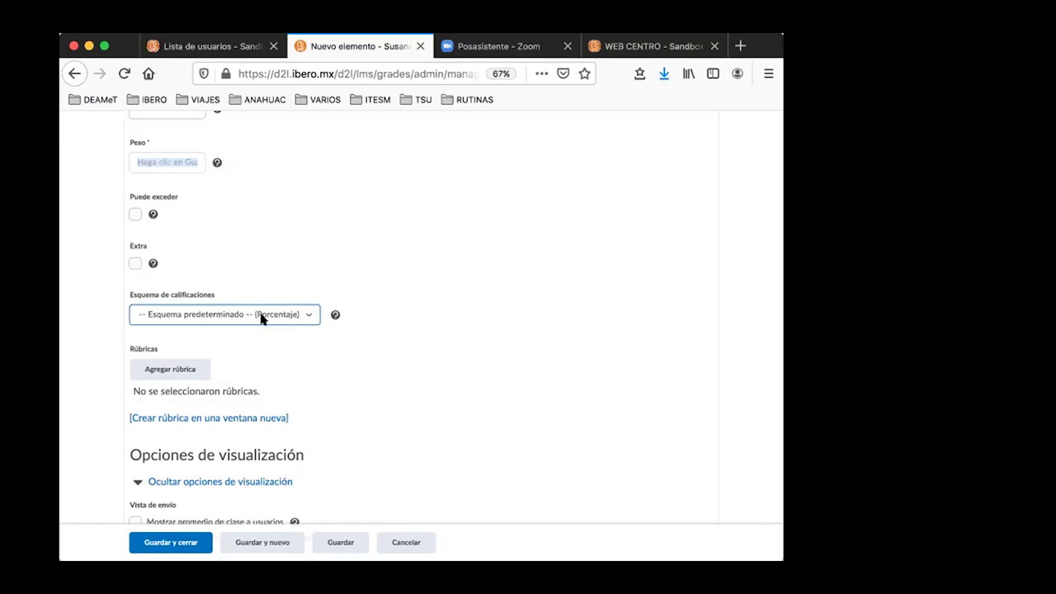
pyautogui.scroll(-1, 289, 325)
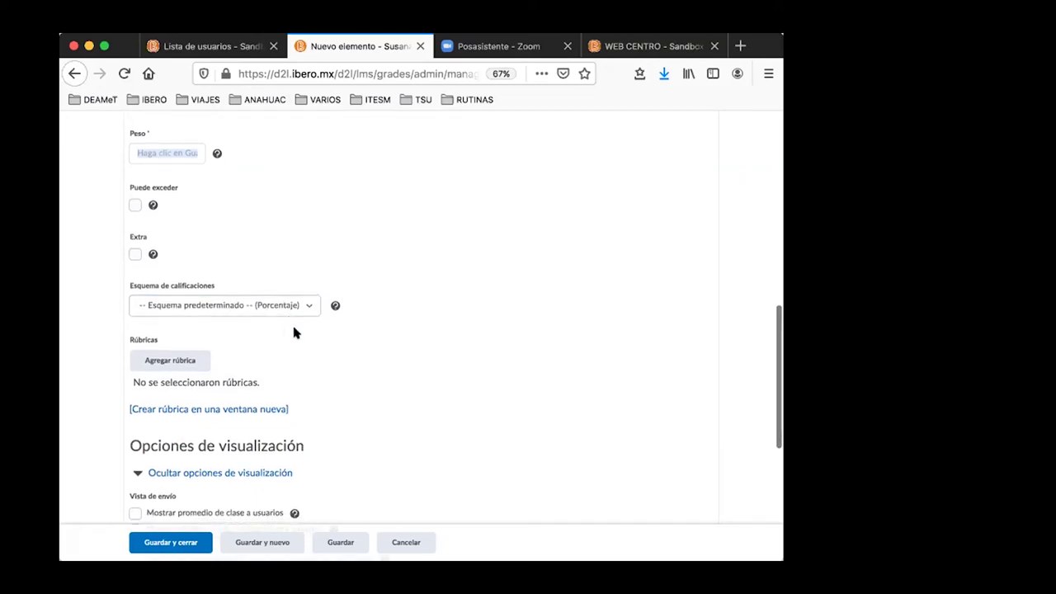
pyautogui.scroll(-3, 296, 332)
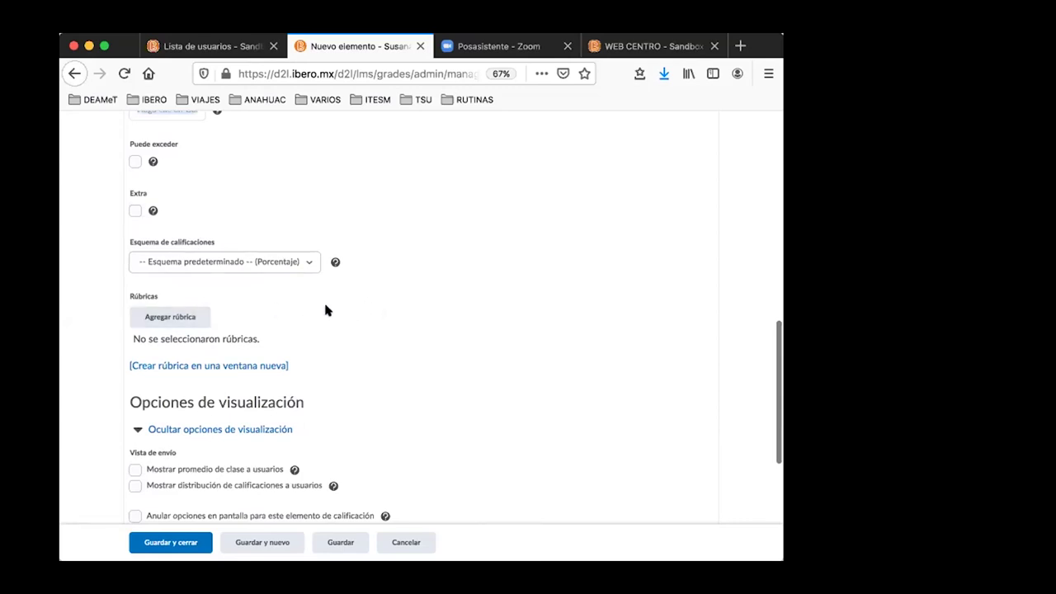
pyautogui.scroll(-2, 326, 309)
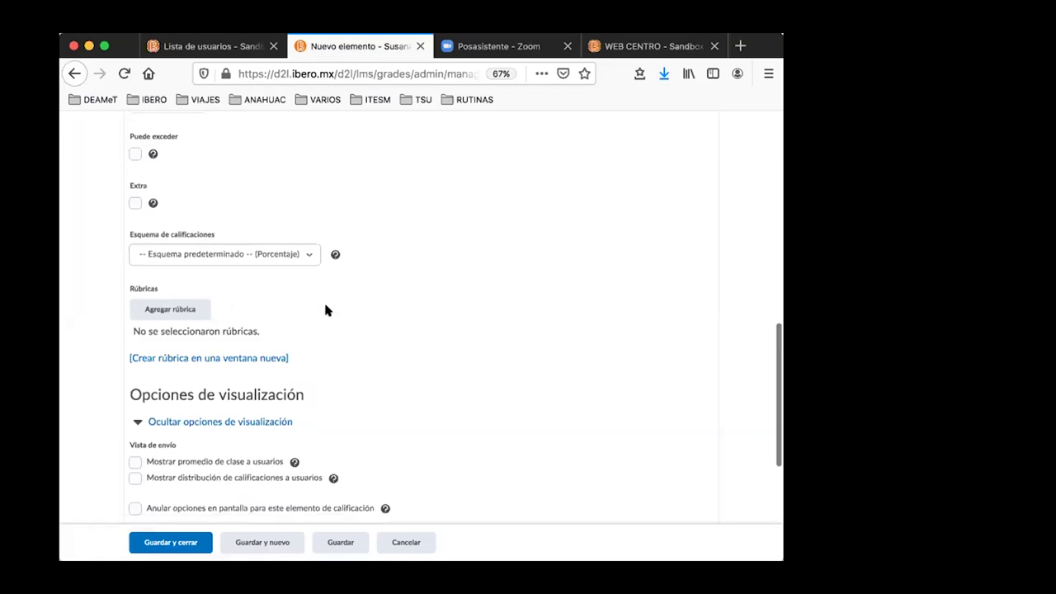
pyautogui.scroll(-1, 356, 323)
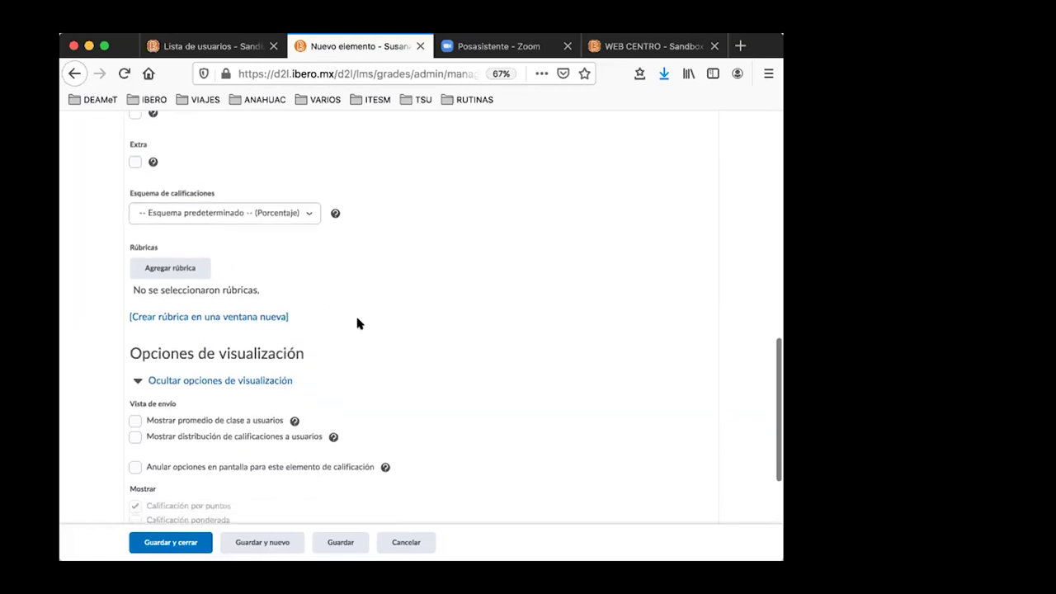
pyautogui.scroll(-2, 386, 339)
pyautogui.scroll(-1, 386, 340)
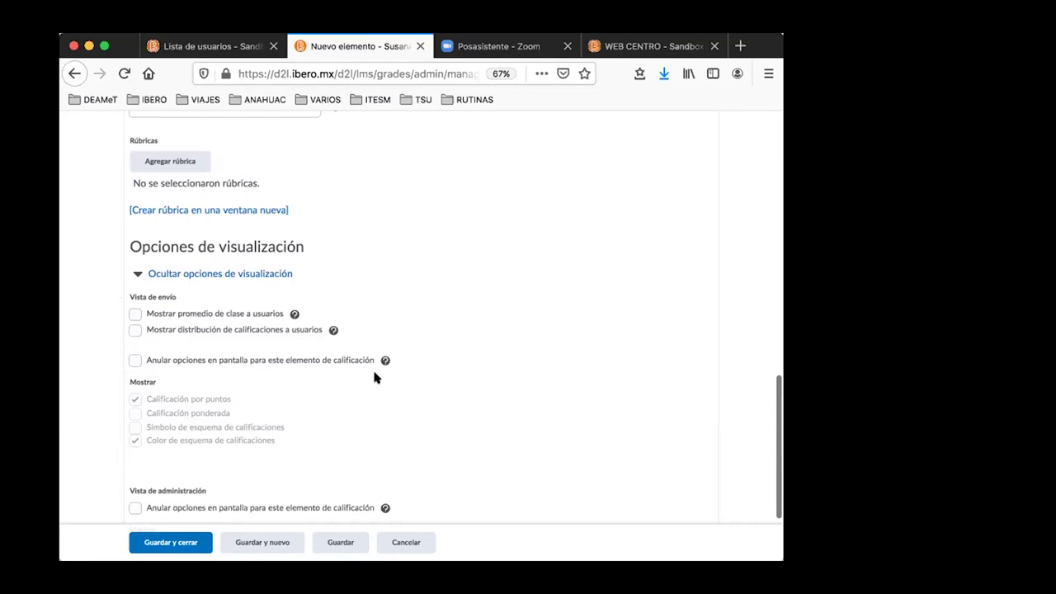
pyautogui.scroll(-3, 375, 328)
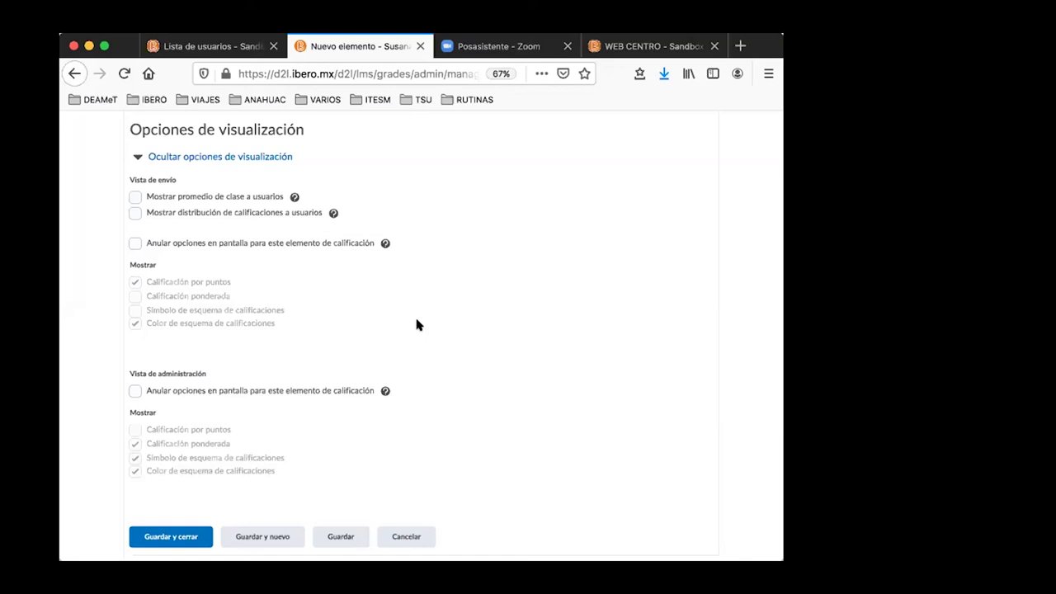
pyautogui.scroll(-1, 416, 324)
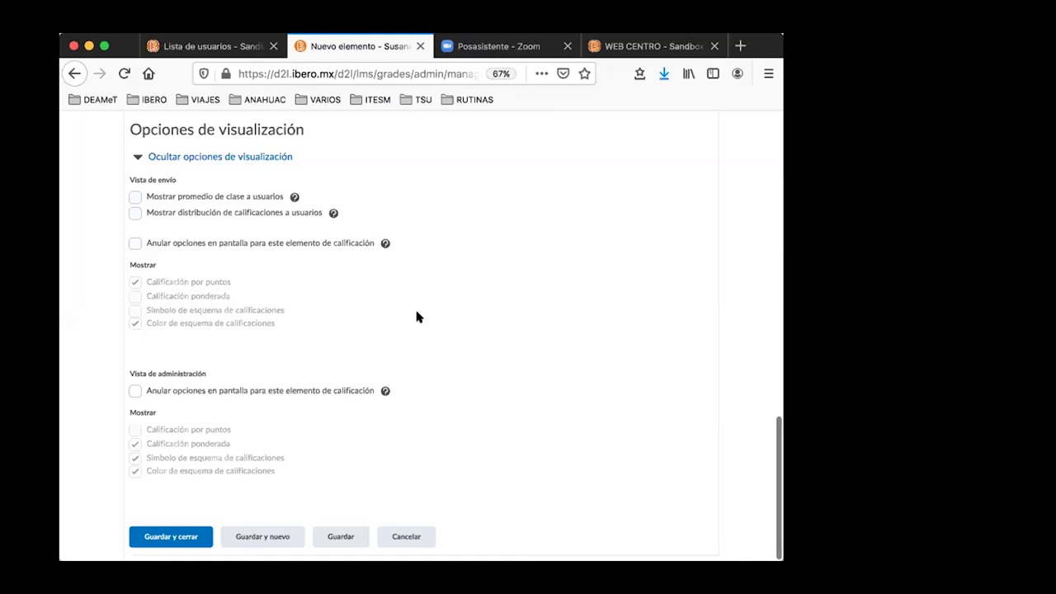
# - Read the help information on the Extra option of the Tarea 1 item
pyautogui.scroll(3, 414, 314)
pyautogui.scroll(3, 405, 309)
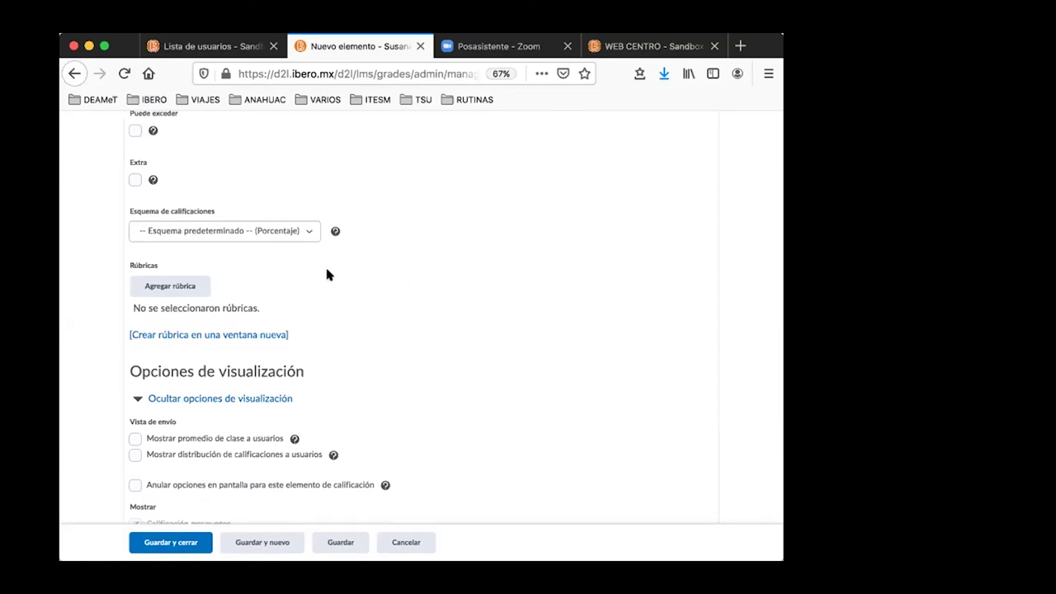
pyautogui.click(171, 288)
pyautogui.click(152, 179)
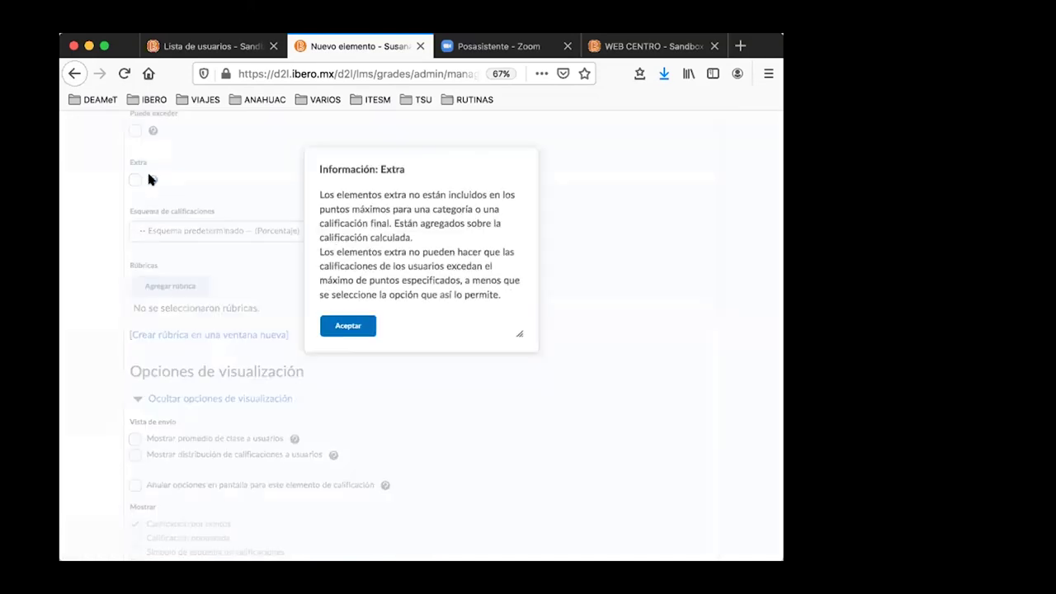
pyautogui.click(333, 326)
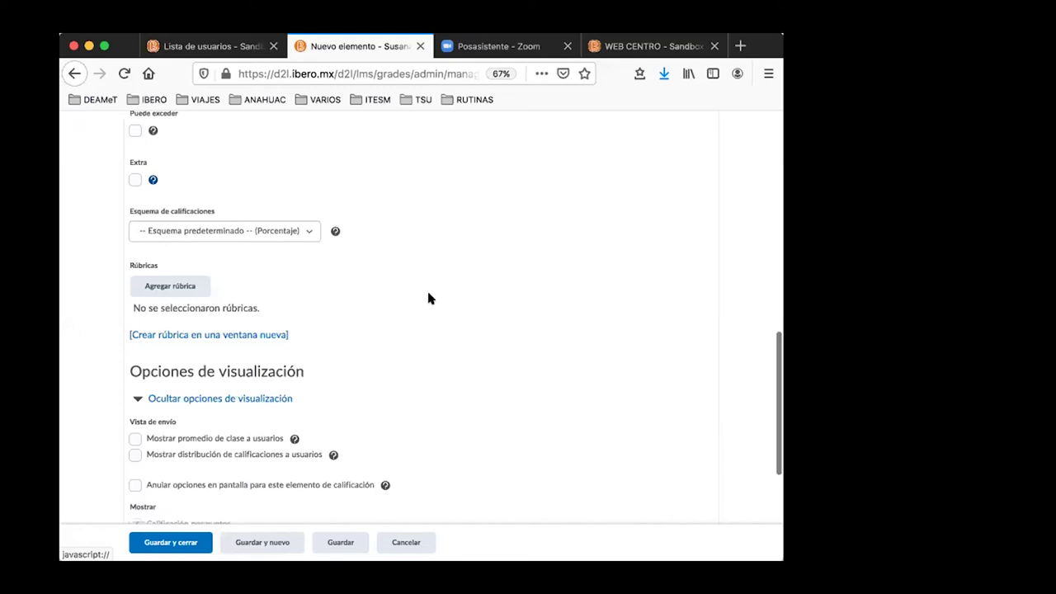
# - Override Tarea 1's Vista de administración display to show Calificación por puntos without Calificación ponderada or Símbolo de esquema de calificaciones, and save the item
pyautogui.scroll(-5, 428, 298)
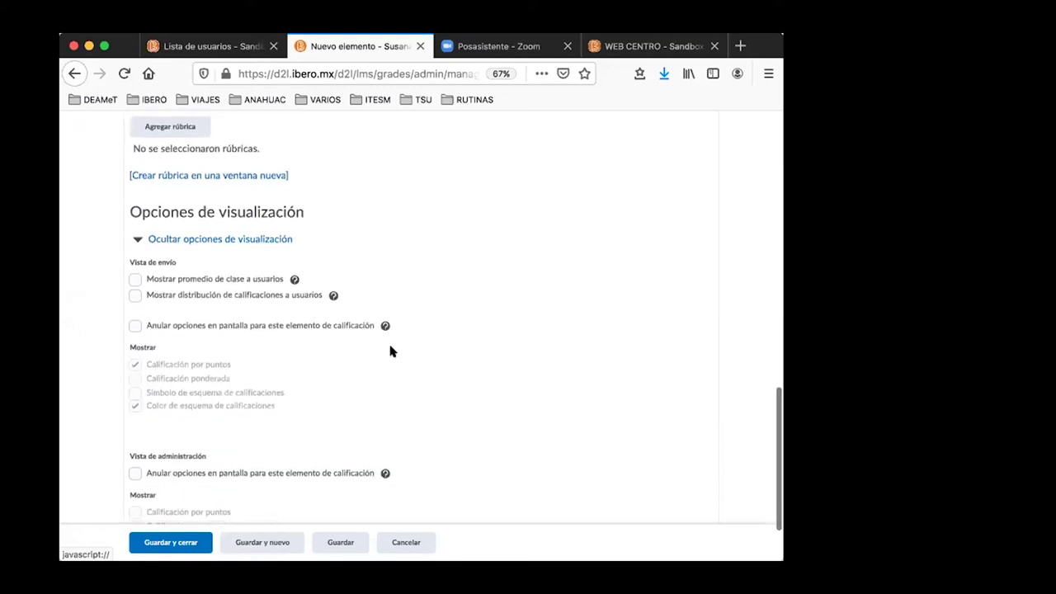
pyautogui.scroll(-3, 396, 385)
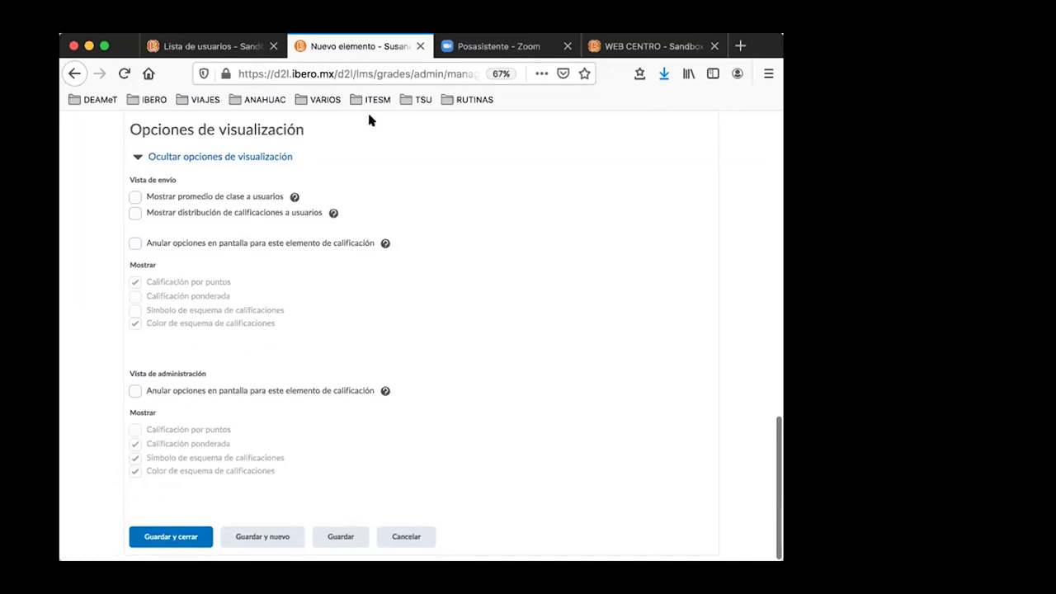
pyautogui.click(136, 443)
pyautogui.click(134, 392)
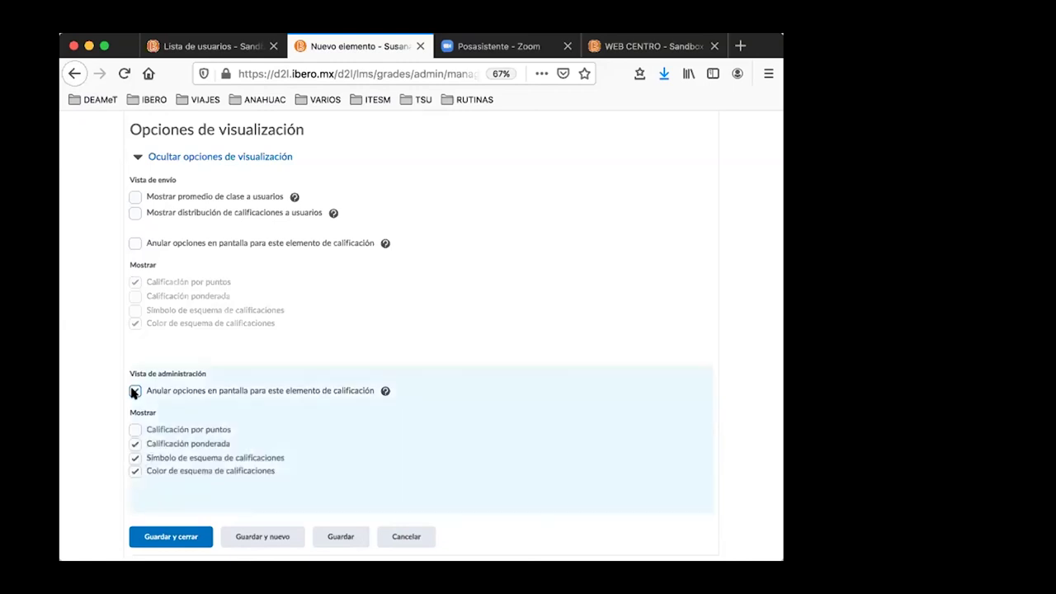
pyautogui.click(135, 429)
pyautogui.click(136, 443)
pyautogui.click(136, 457)
pyautogui.click(161, 535)
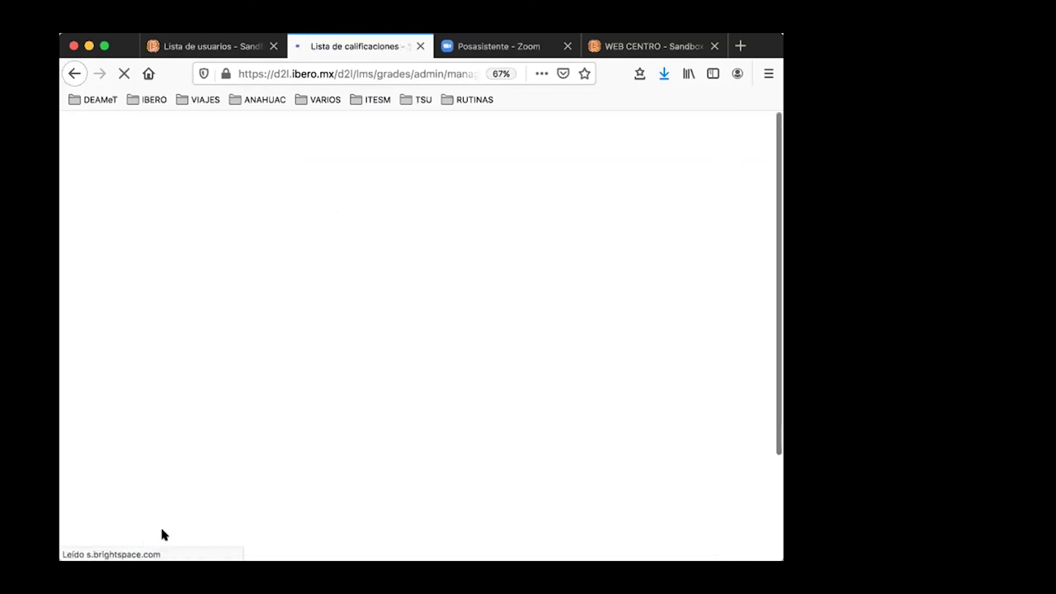
pyautogui.scroll(-2, 248, 386)
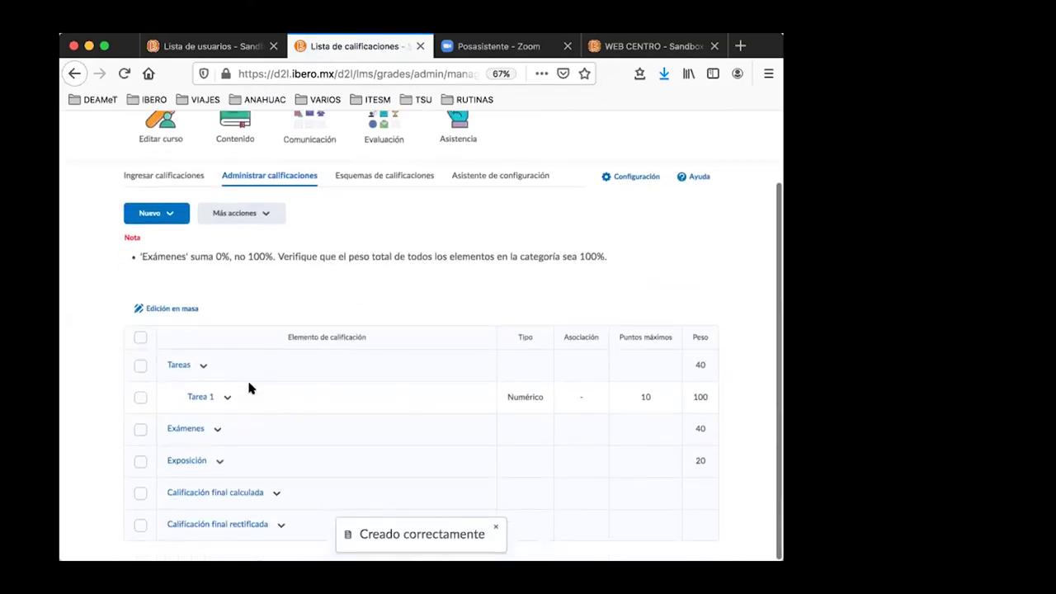
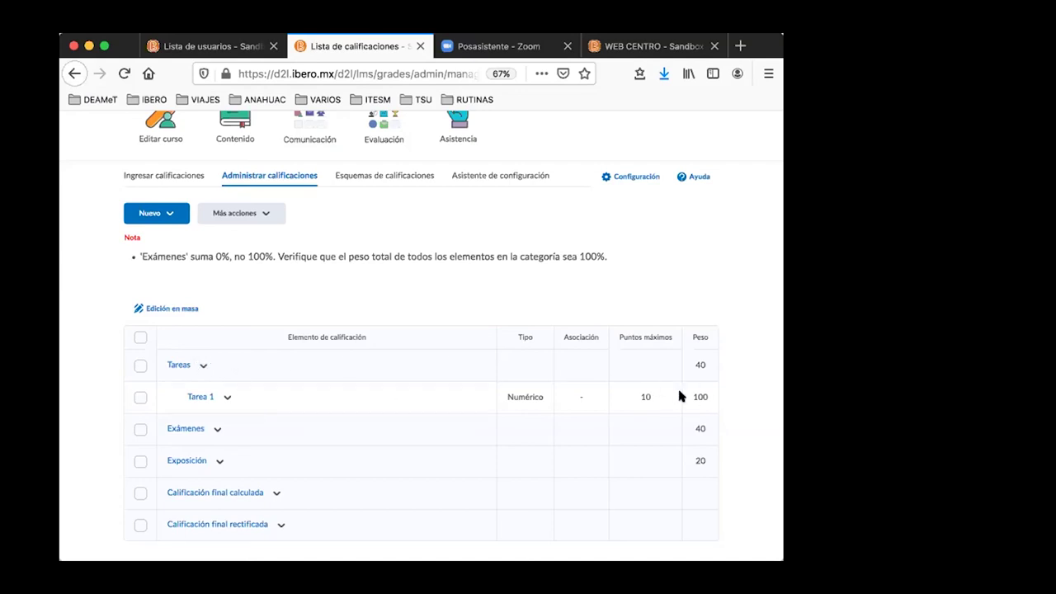
# - Create another Numérico grade item and name it "Tarea2"
pyautogui.click(168, 215)
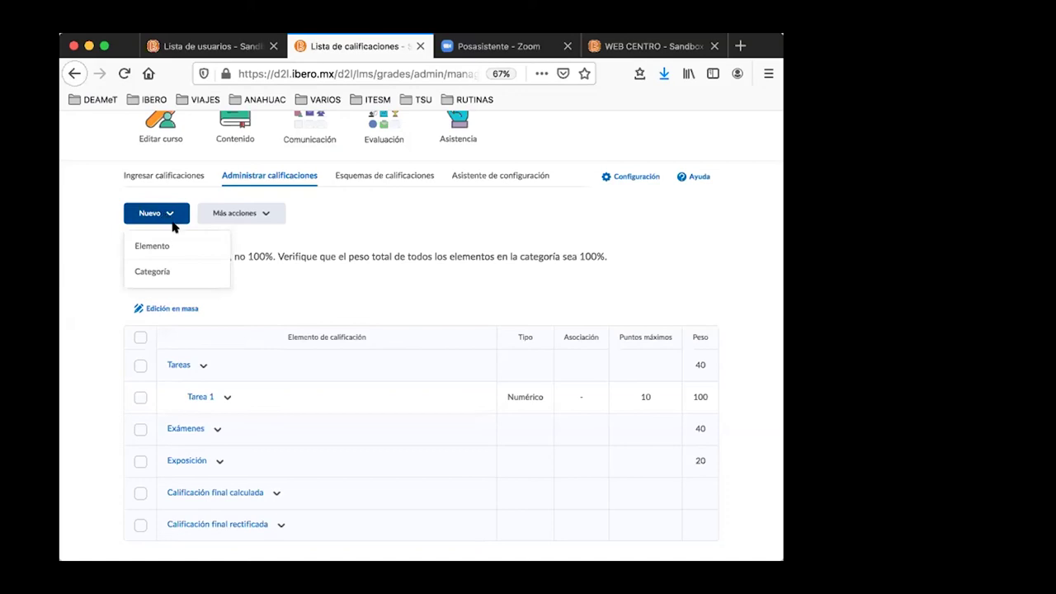
pyautogui.click(177, 248)
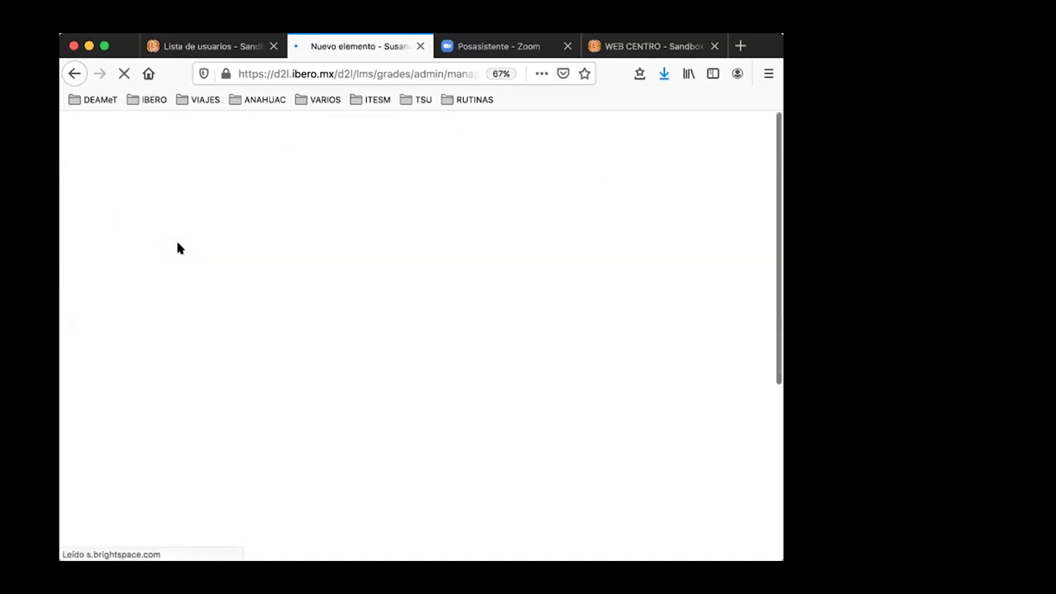
pyautogui.click(173, 338)
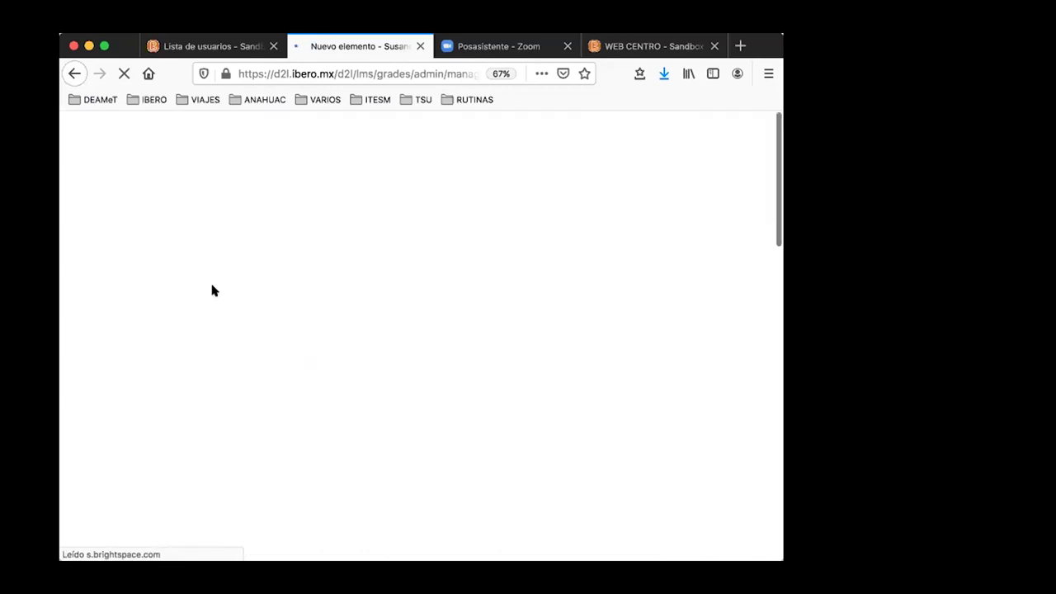
pyautogui.click(195, 430)
pyautogui.write('Tar')
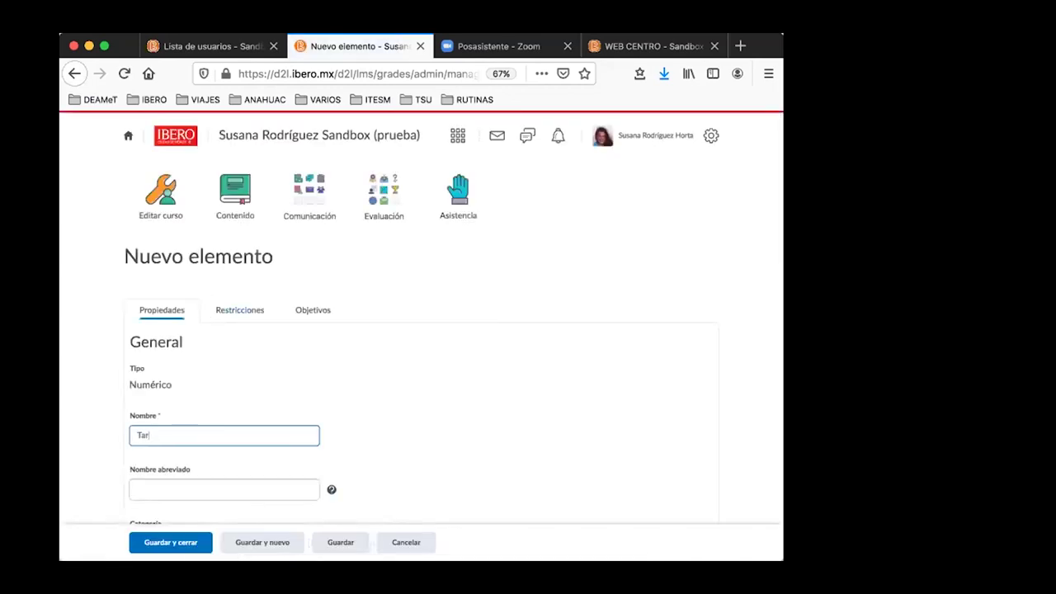
pyautogui.write('ea2')
# - Examine the Categoría, Máximo de puntos and Peso fields of the new Tarea2 item
pyautogui.scroll(-6, 197, 433)
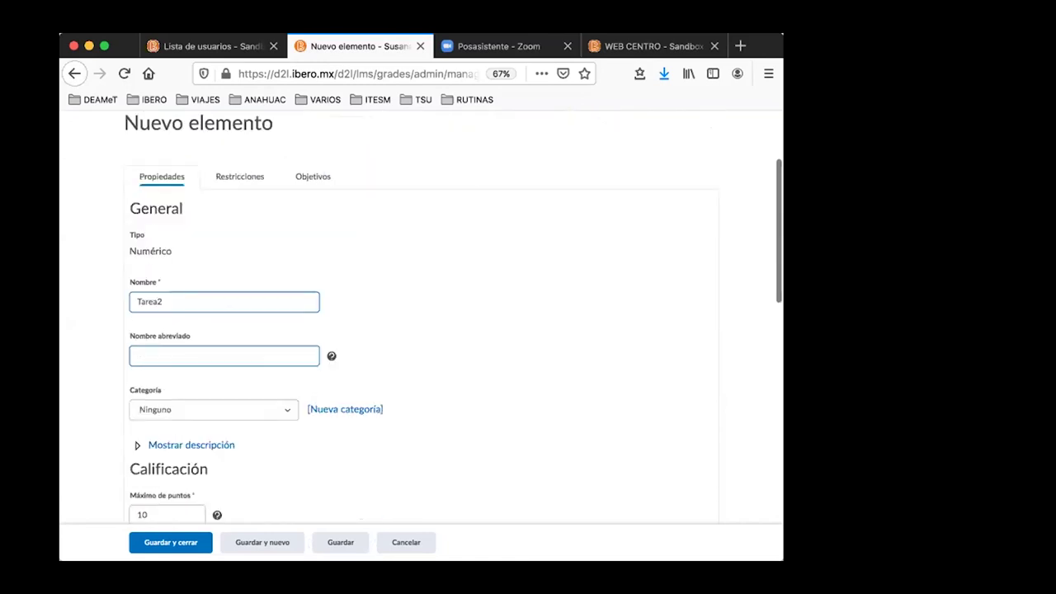
pyautogui.scroll(1, 195, 433)
pyautogui.click(157, 364)
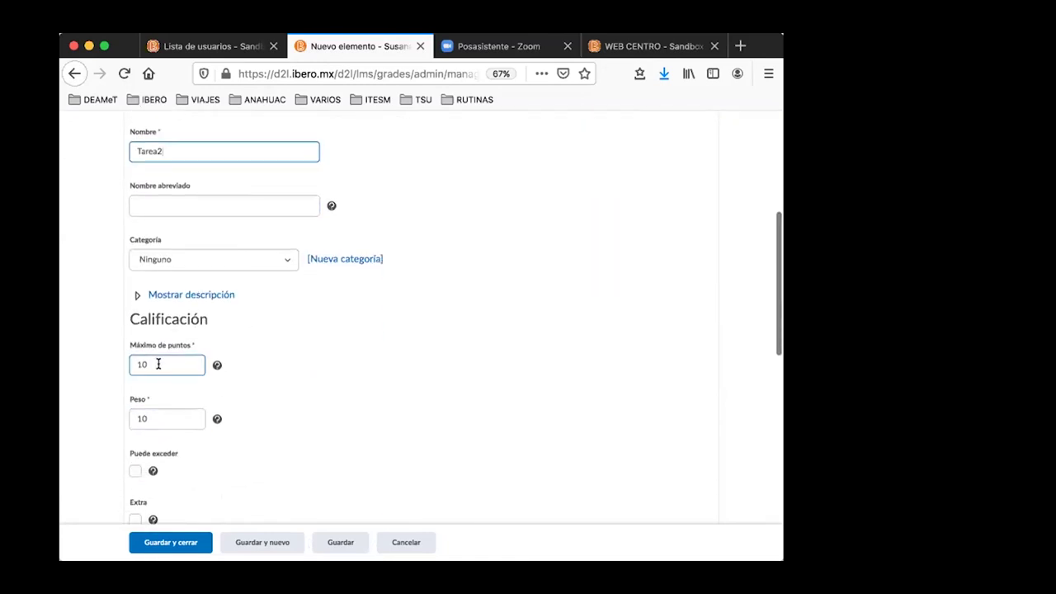
pyautogui.scroll(-1, 162, 363)
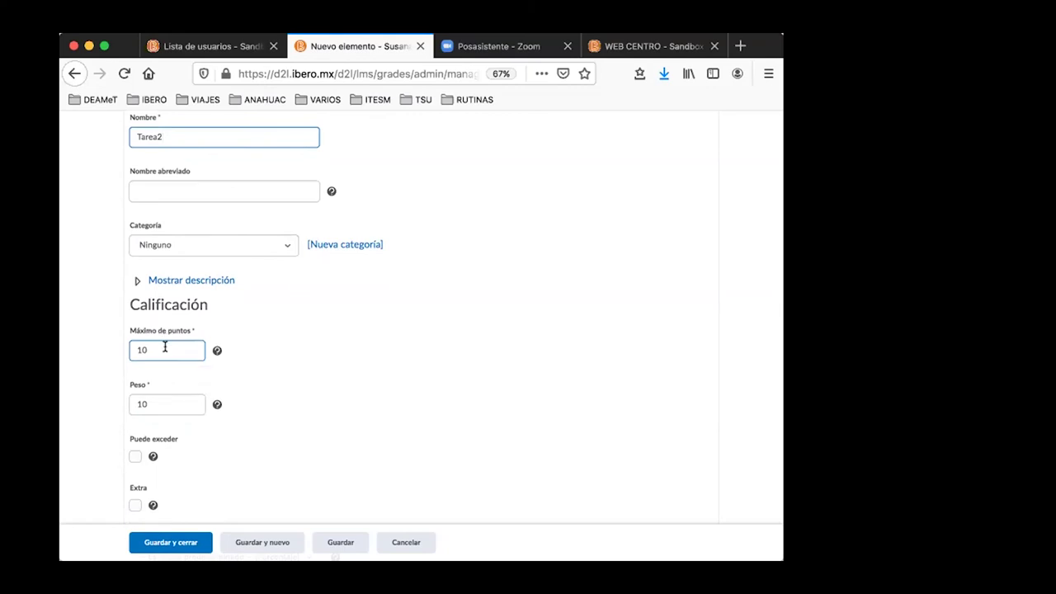
pyautogui.scroll(1, 181, 342)
pyautogui.hotkey('shift', 'Tab')
pyautogui.hotkey('shift', 'Tab')
pyautogui.hotkey('shift', 'Tab')
pyautogui.hotkey('shift', 'Tab')
pyautogui.click(155, 275)
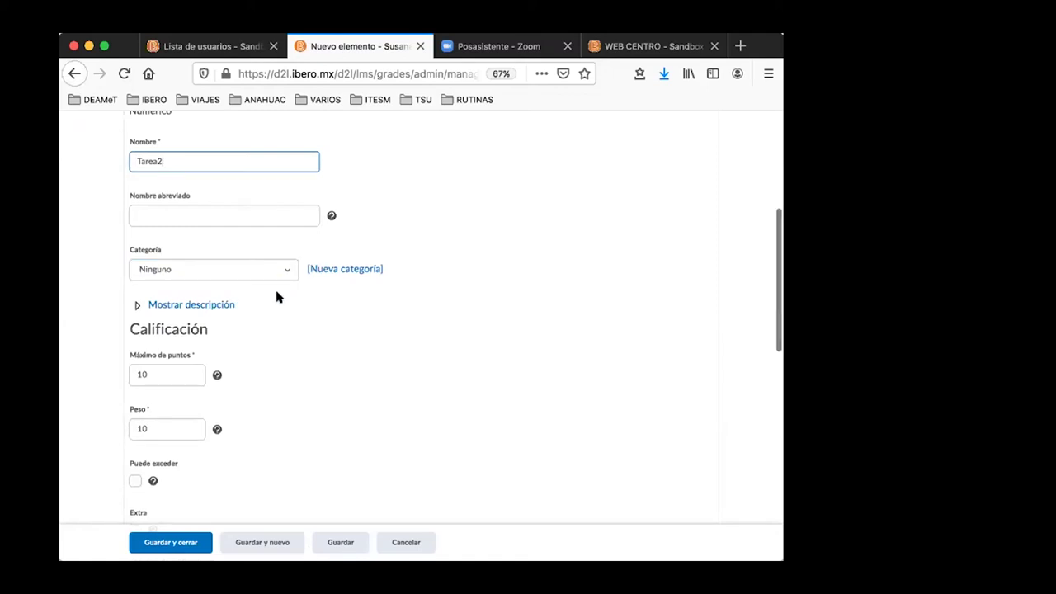
pyautogui.scroll(-1, 276, 297)
pyautogui.click(165, 342)
pyautogui.click(172, 396)
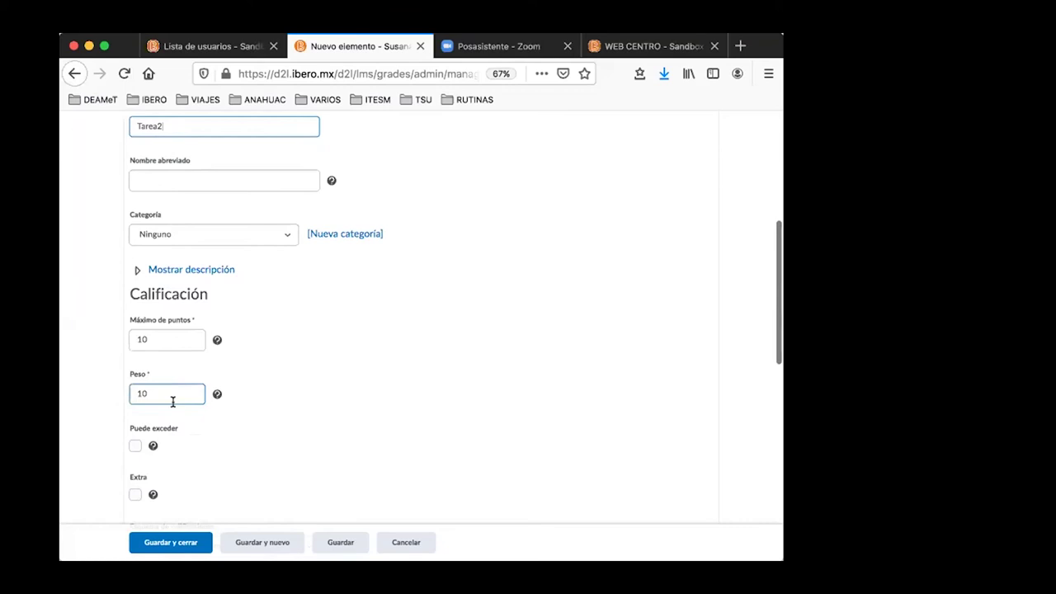
# - Override Tarea2's Vista de administración display to show Calificación por puntos and hide Calificación ponderada, and save the item
pyautogui.scroll(-5, 156, 429)
pyautogui.scroll(-10, 283, 373)
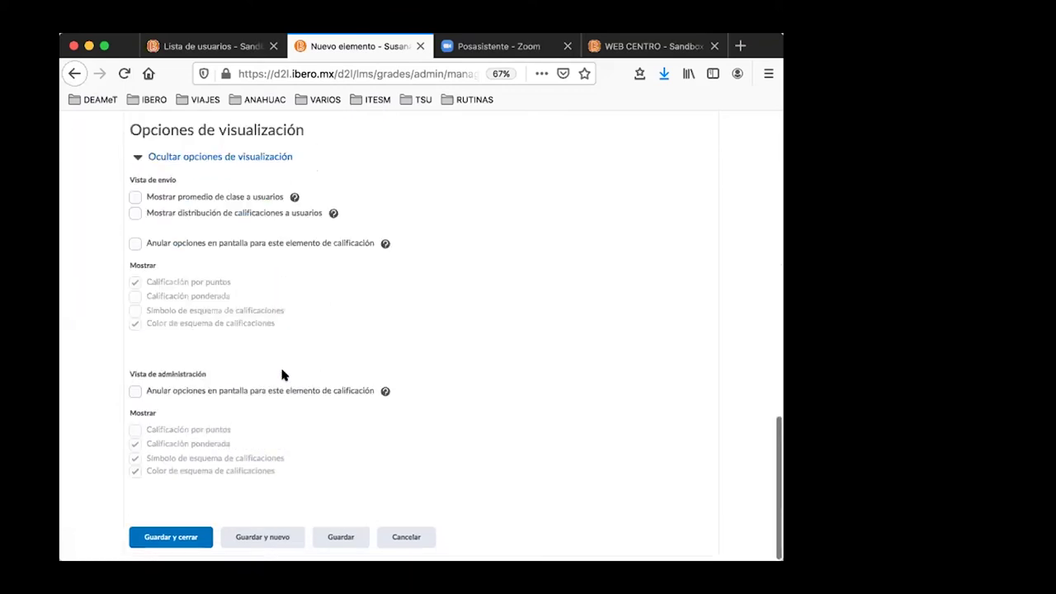
pyautogui.click(135, 392)
pyautogui.click(135, 429)
pyautogui.click(135, 444)
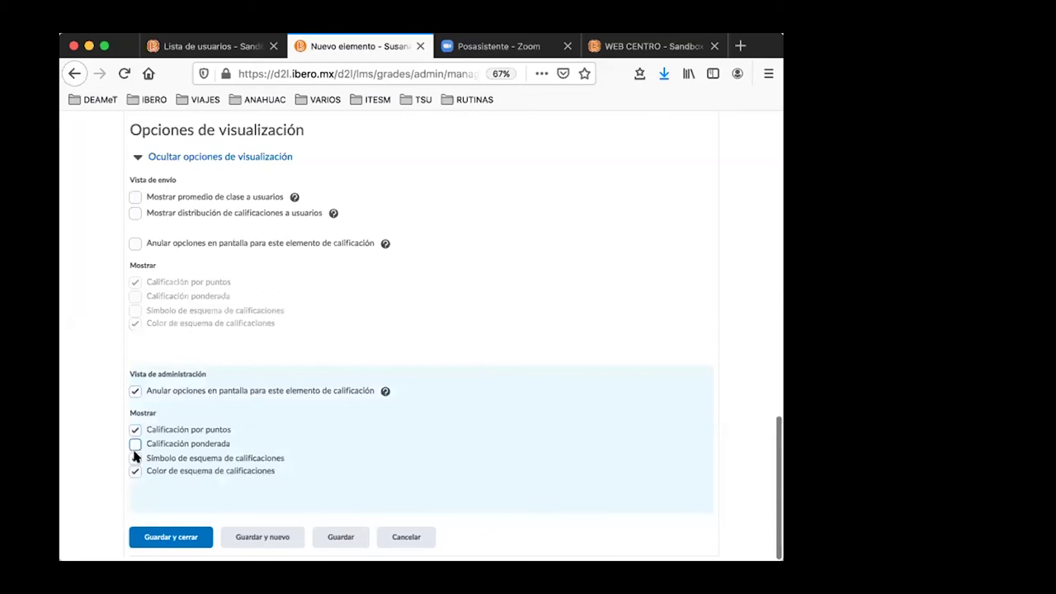
pyautogui.click(179, 533)
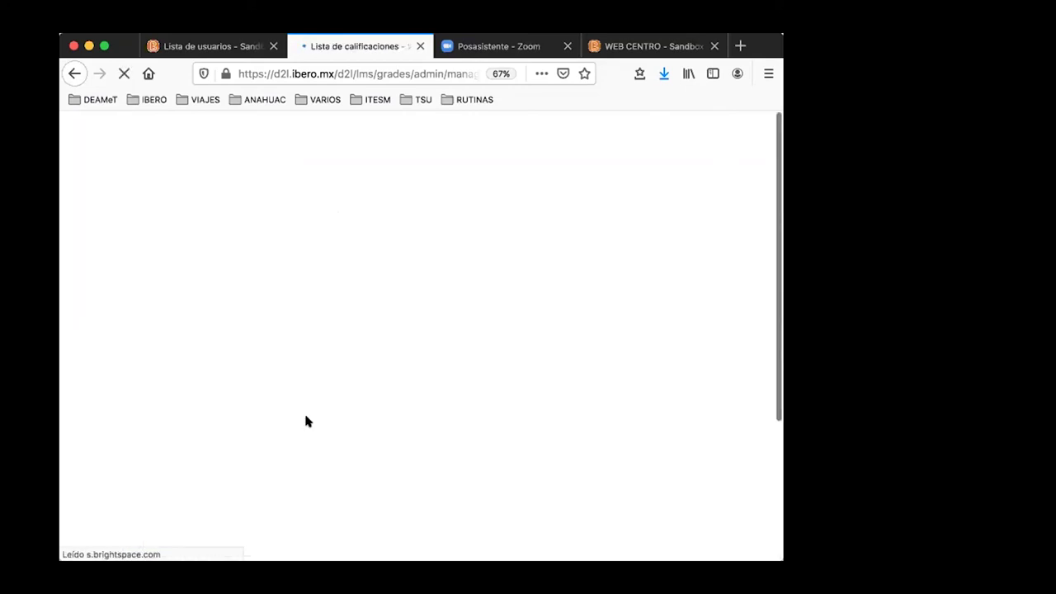
# - Open the Tarea2 item for editing from the list of grade items
pyautogui.scroll(-3, 306, 422)
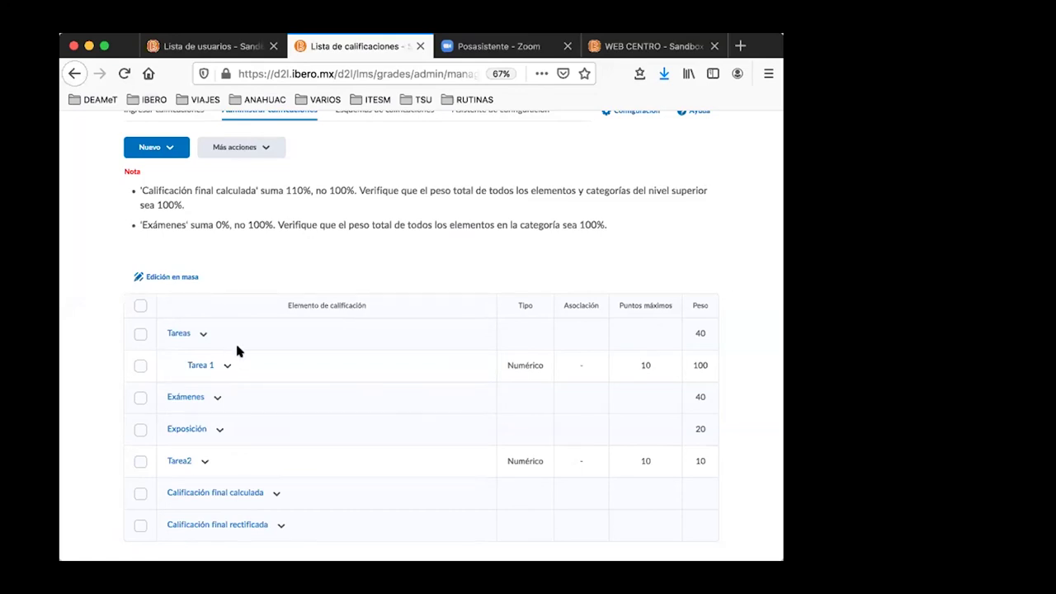
pyautogui.scroll(-1, 295, 398)
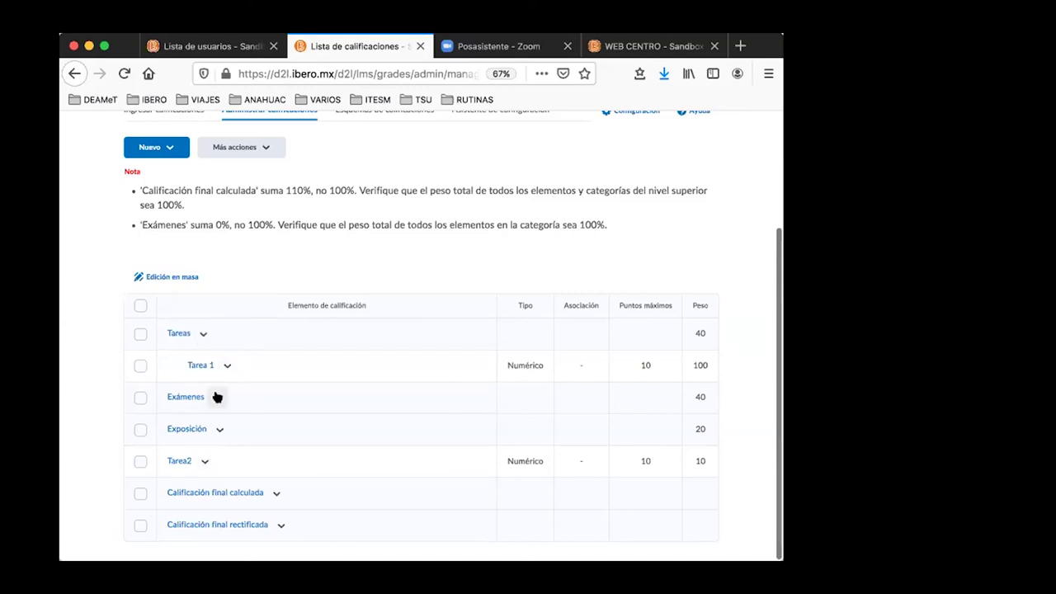
pyautogui.click(204, 462)
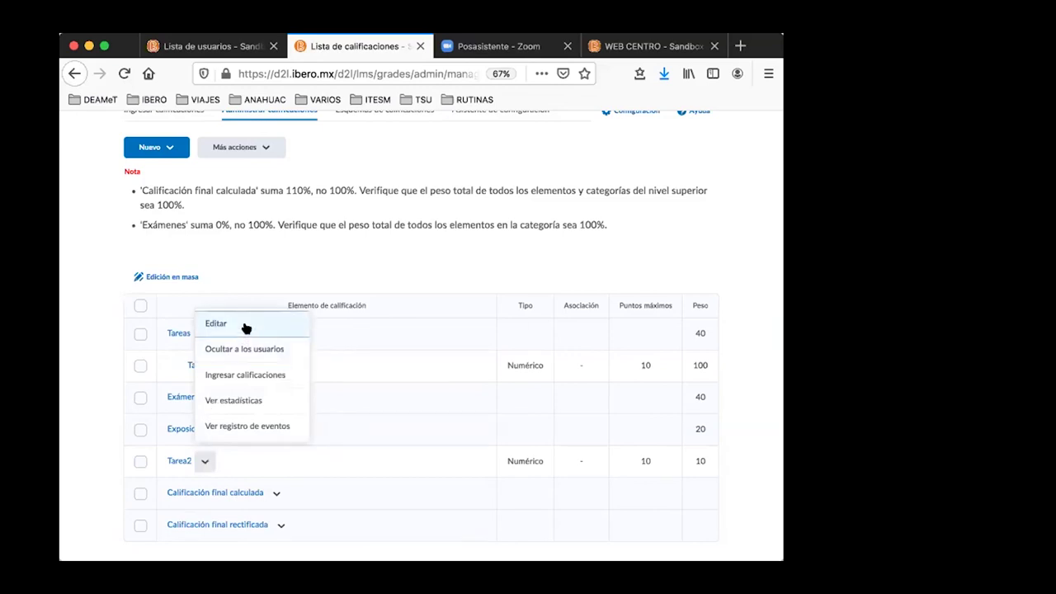
pyautogui.click(217, 323)
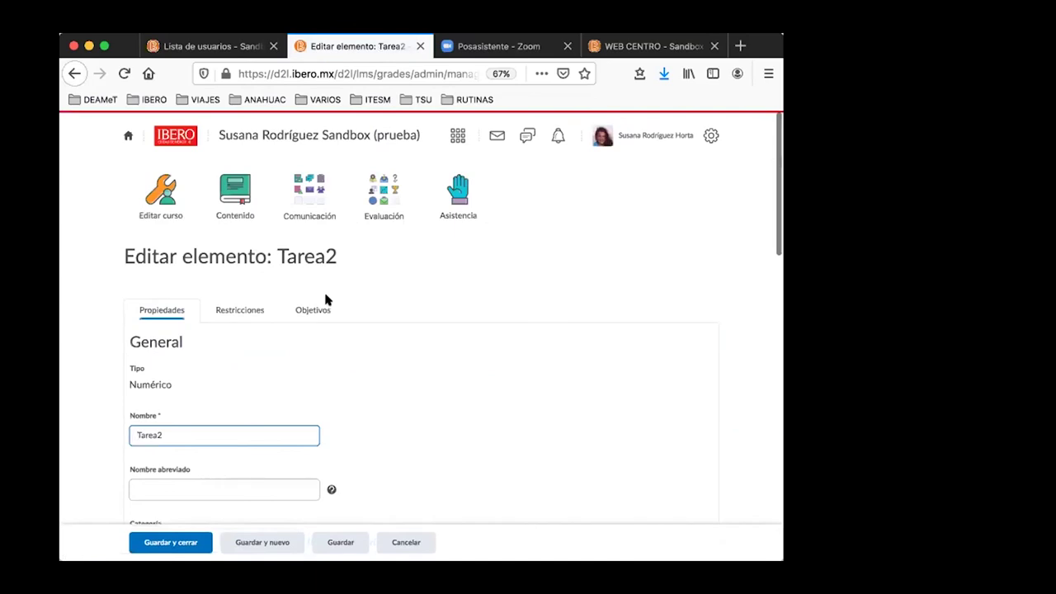
# - Assign Tarea2 to the category Tareas (40% de calificación final) and save the item
pyautogui.scroll(-2, 324, 299)
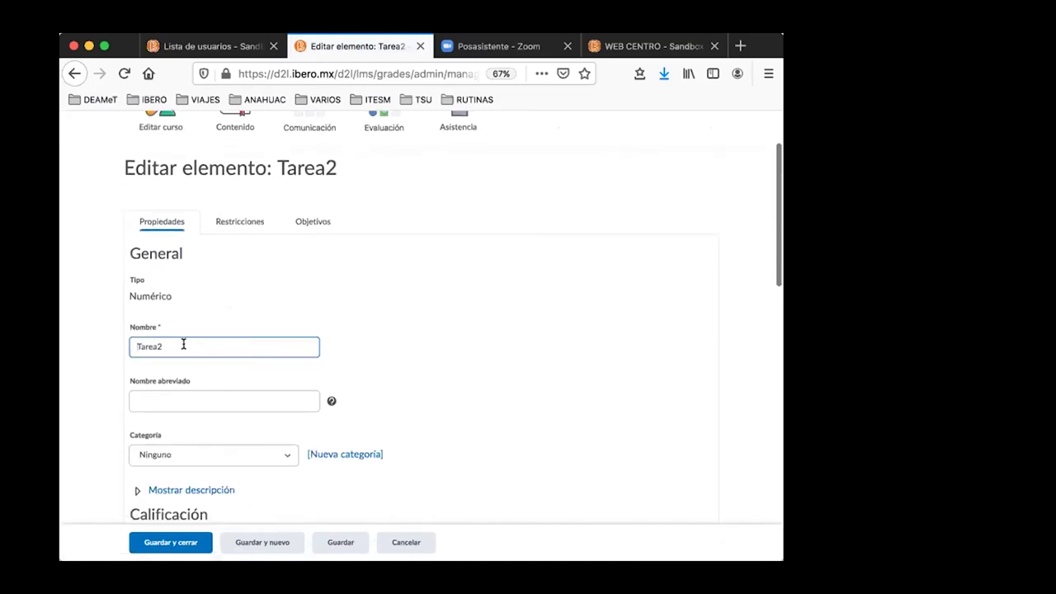
pyautogui.scroll(-1, 203, 347)
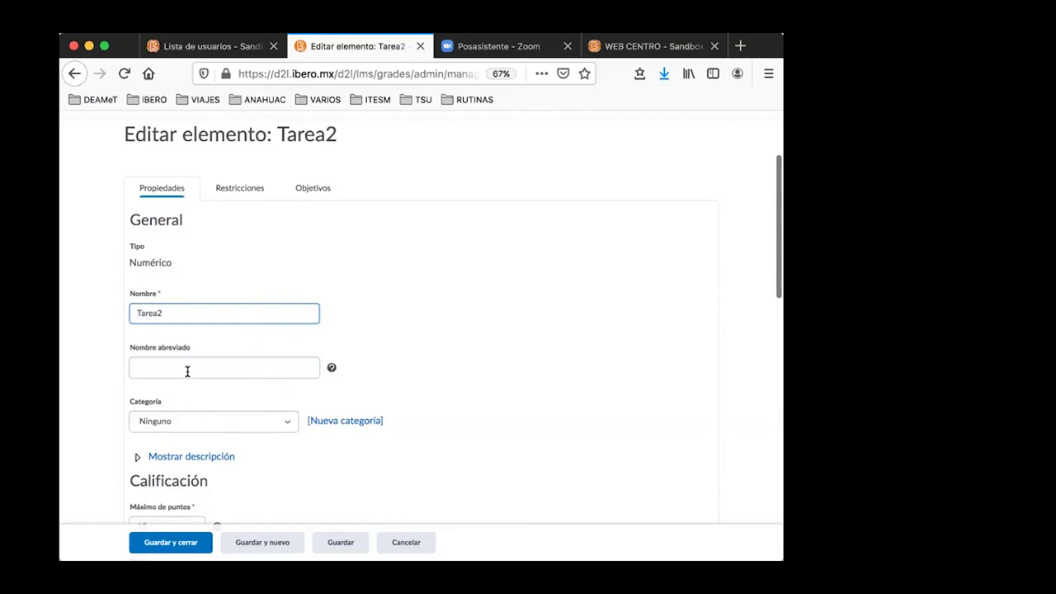
pyautogui.scroll(-1, 261, 289)
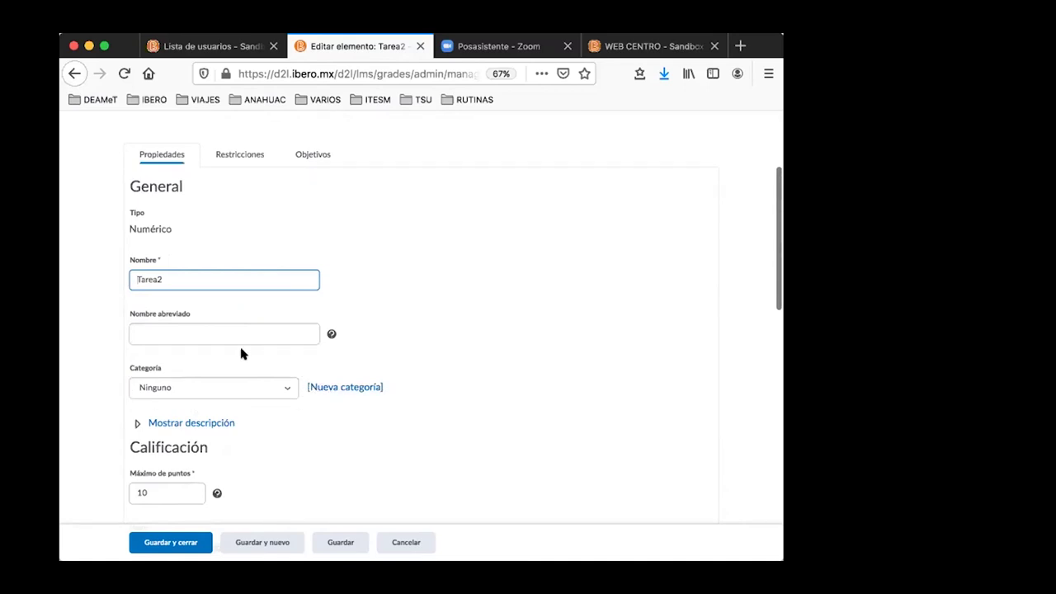
pyautogui.click(181, 392)
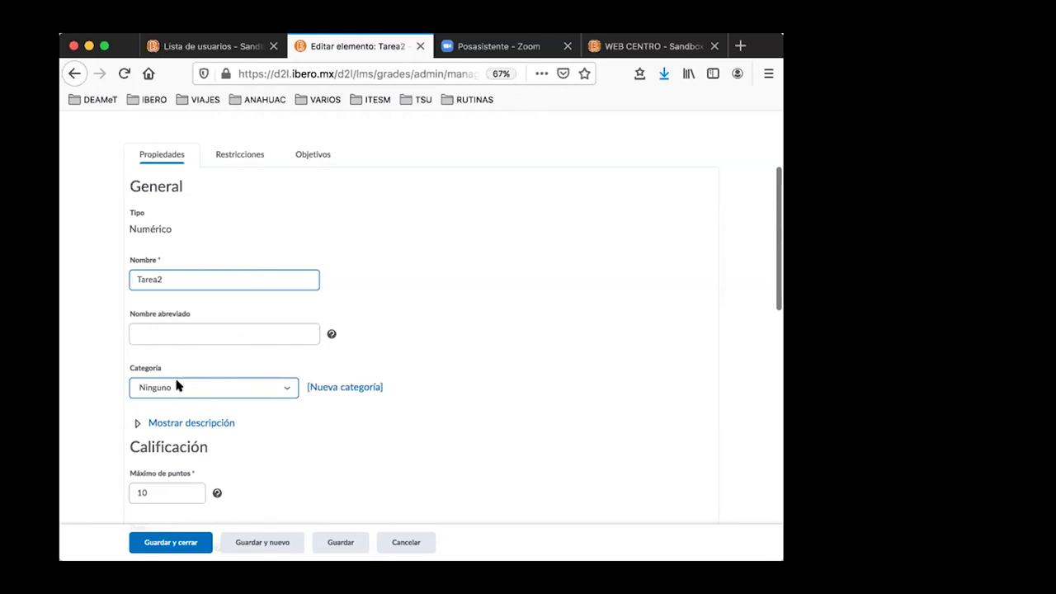
pyautogui.click(116, 384)
pyautogui.click(285, 387)
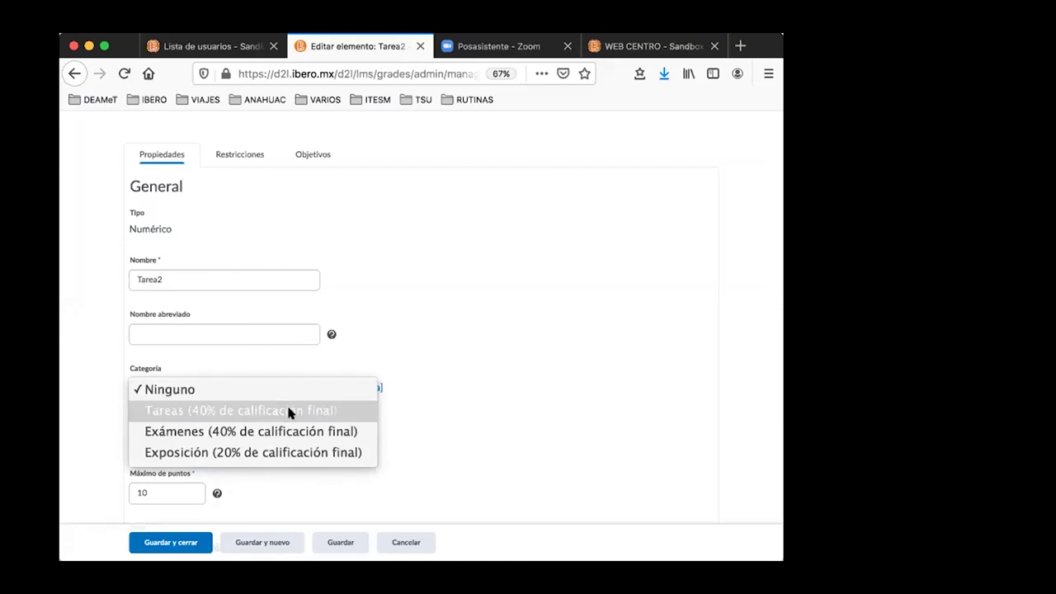
pyautogui.click(290, 411)
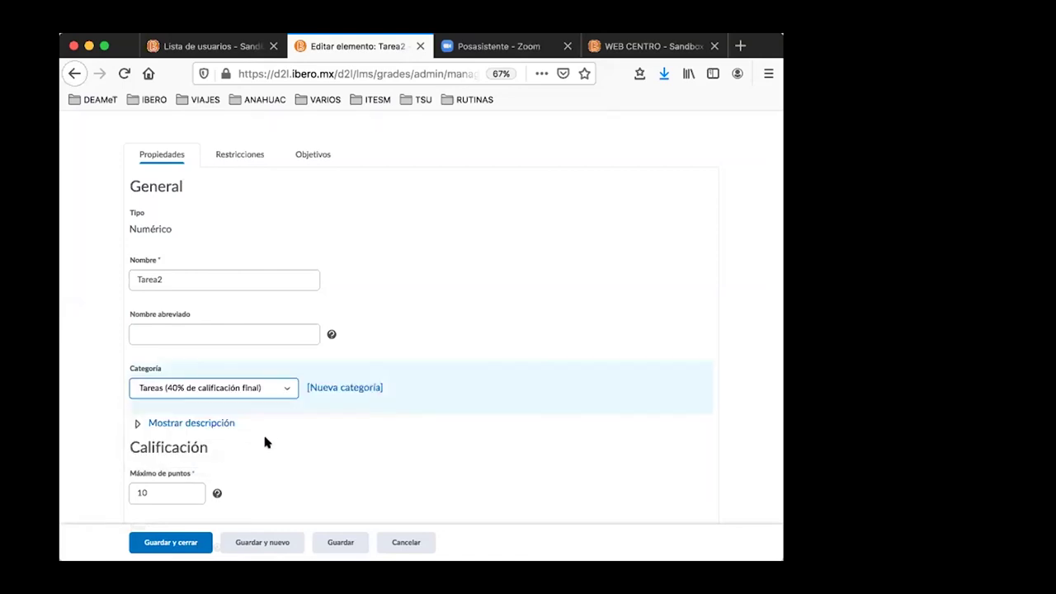
pyautogui.scroll(-5, 265, 444)
pyautogui.click(187, 299)
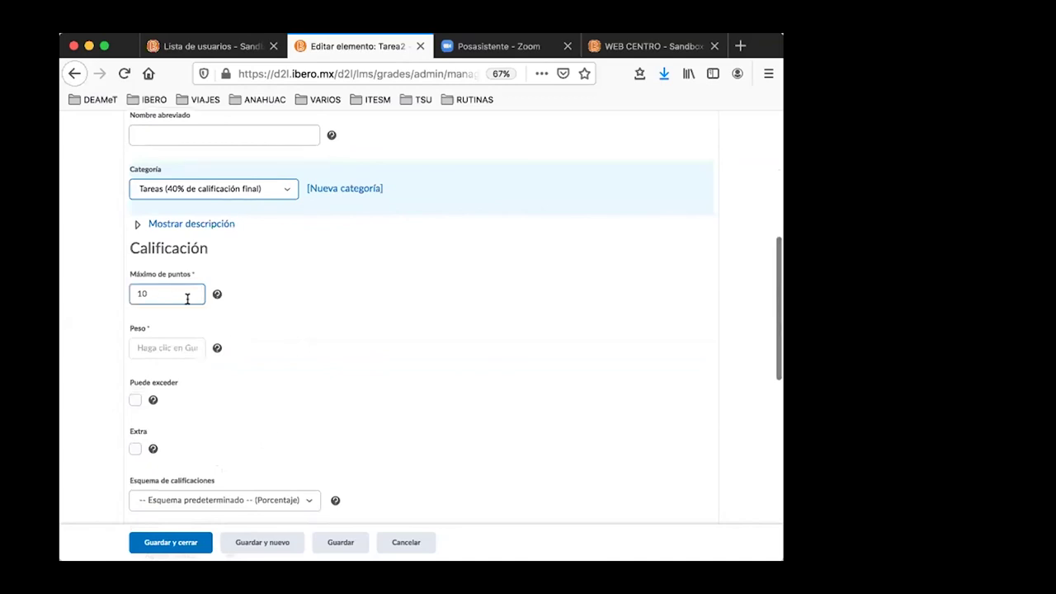
pyautogui.click(170, 542)
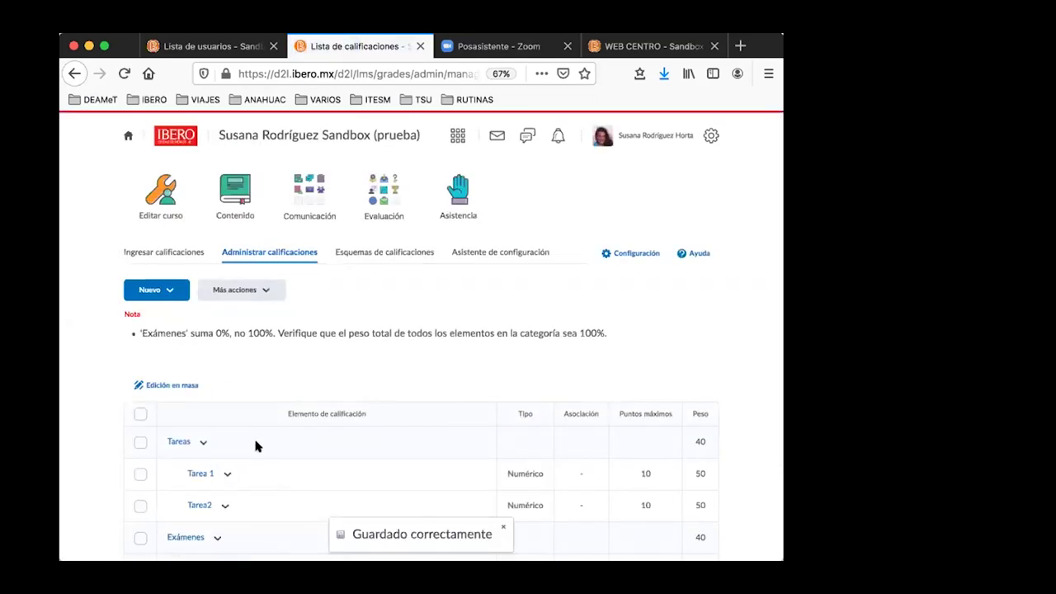
pyautogui.scroll(-1, 302, 456)
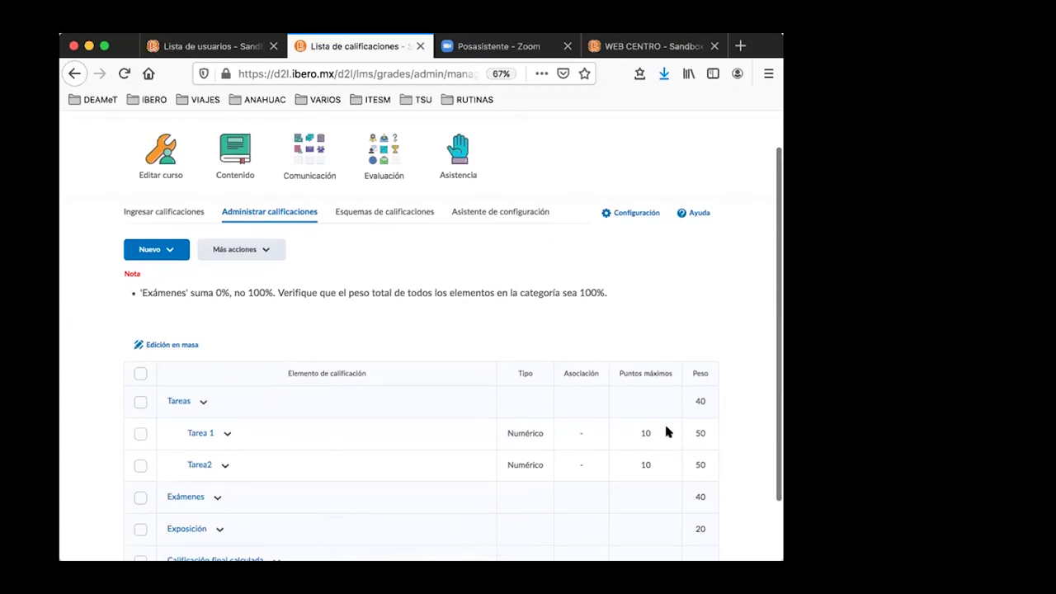
pyautogui.scroll(-2, 685, 442)
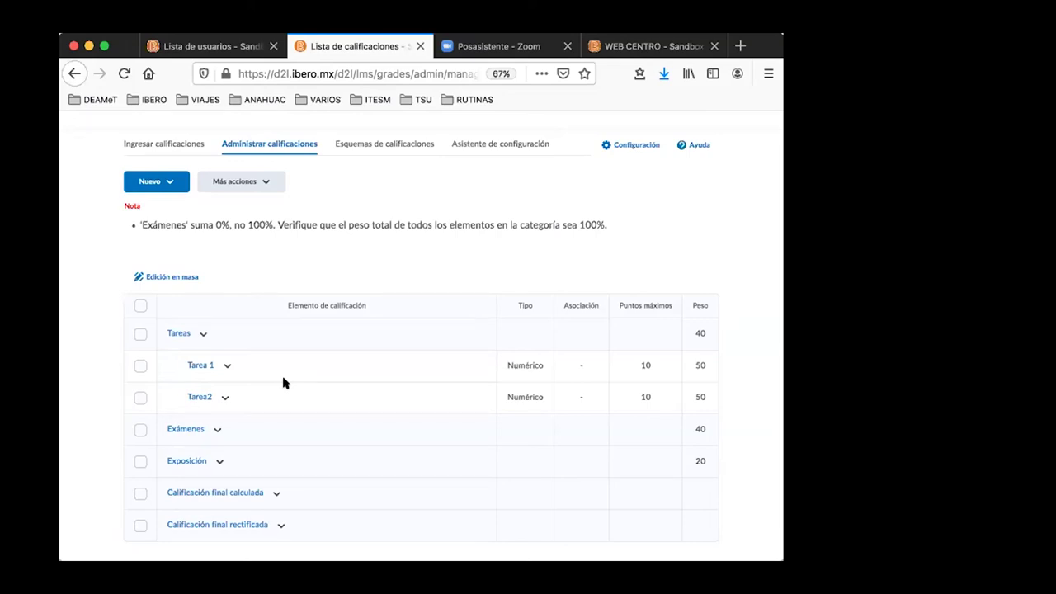
# - Review the managed grade items of the other sandbox course for comparison, and return to the gradebook being set up
pyautogui.scroll(-1, 281, 382)
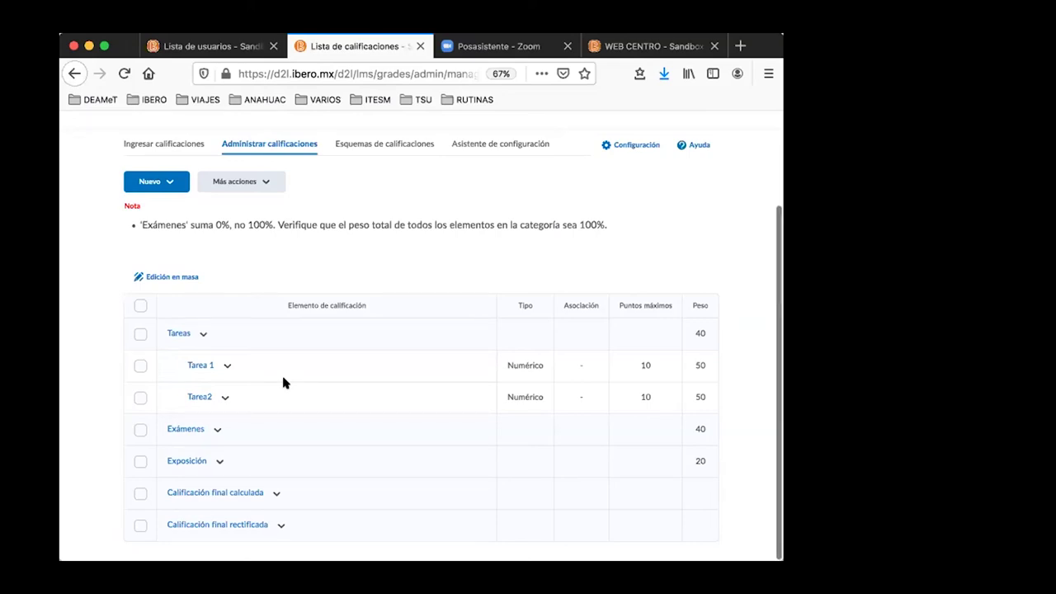
pyautogui.click(208, 46)
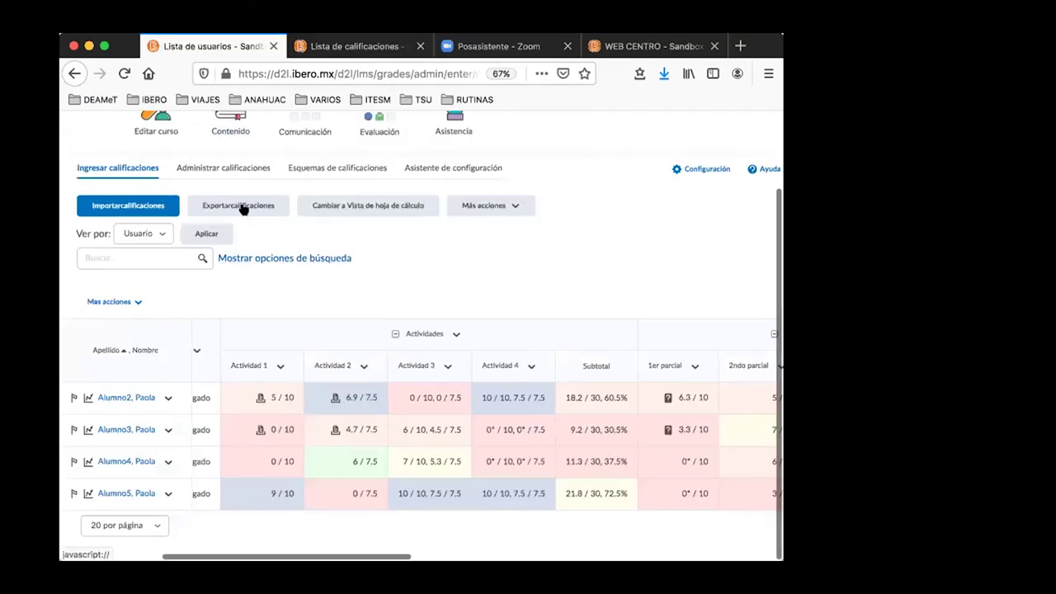
pyautogui.scroll(1, 290, 295)
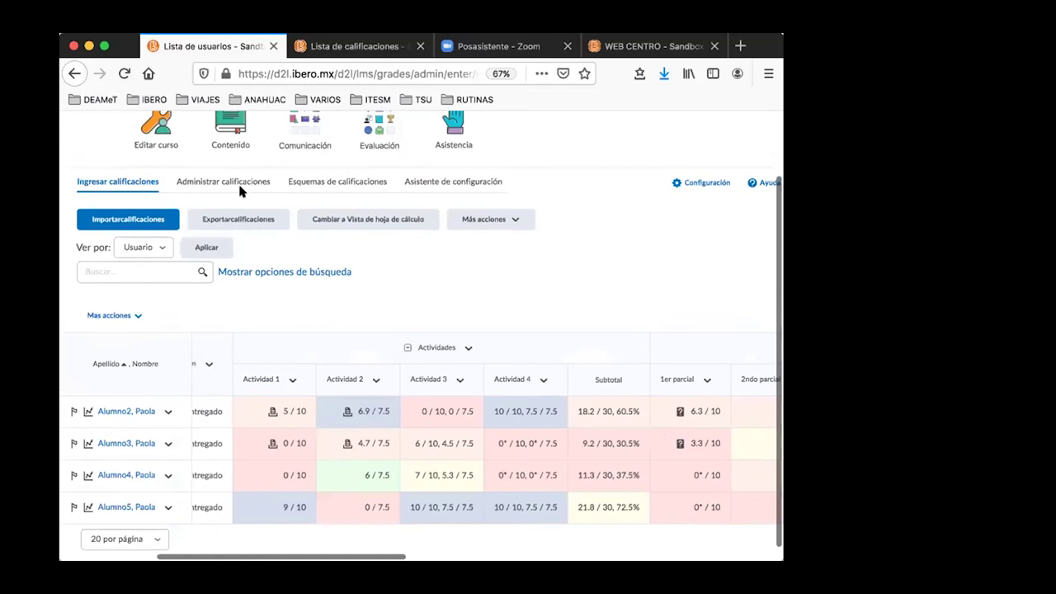
pyautogui.click(238, 182)
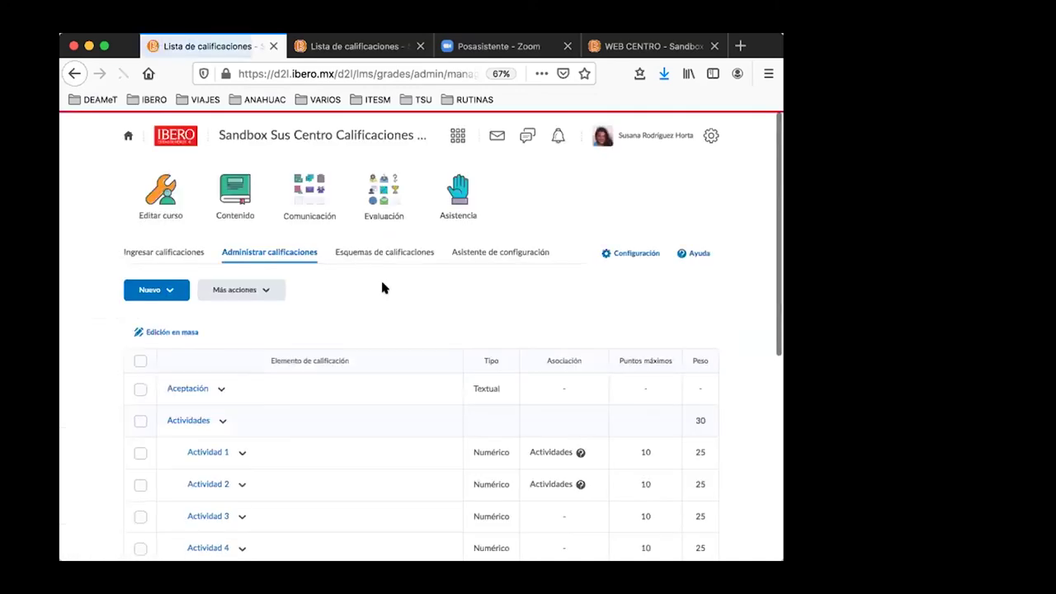
pyautogui.scroll(-2, 382, 287)
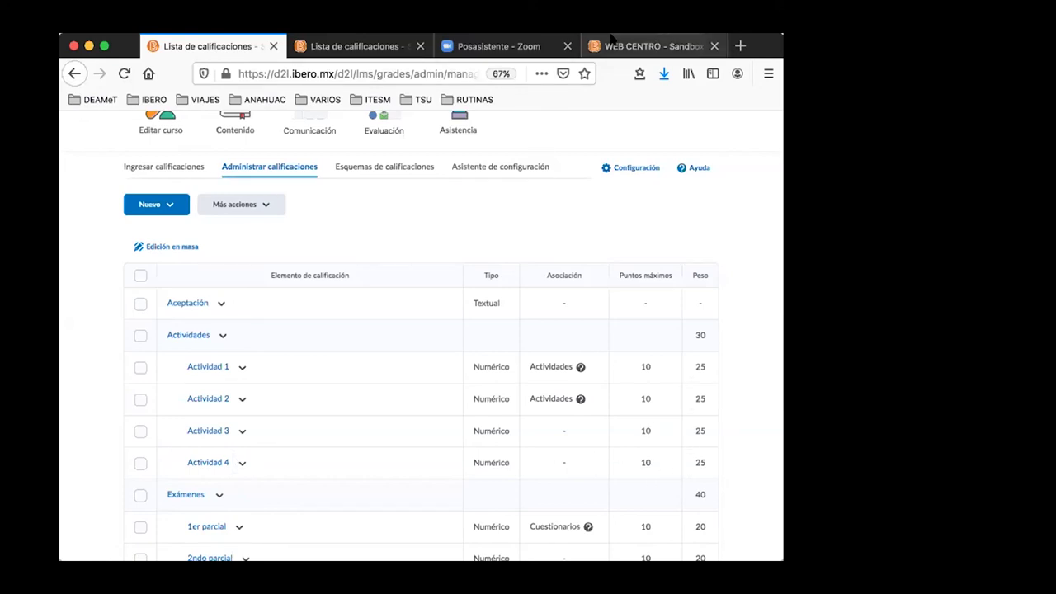
pyautogui.click(371, 47)
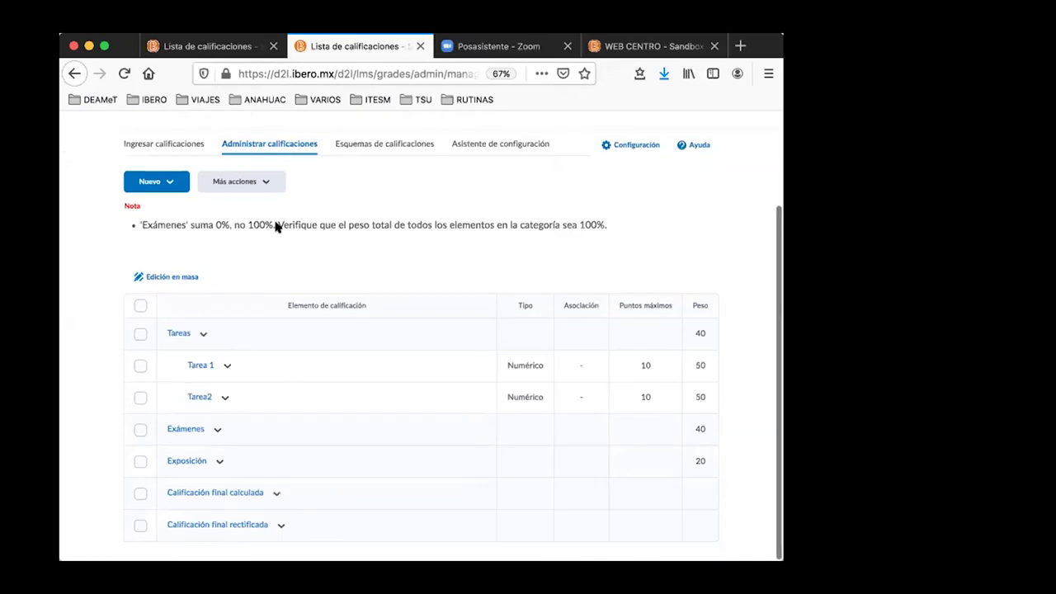
# - Open Tarea2 for editing, view its available Categoría options, and leave the item without saving
pyautogui.click(223, 400)
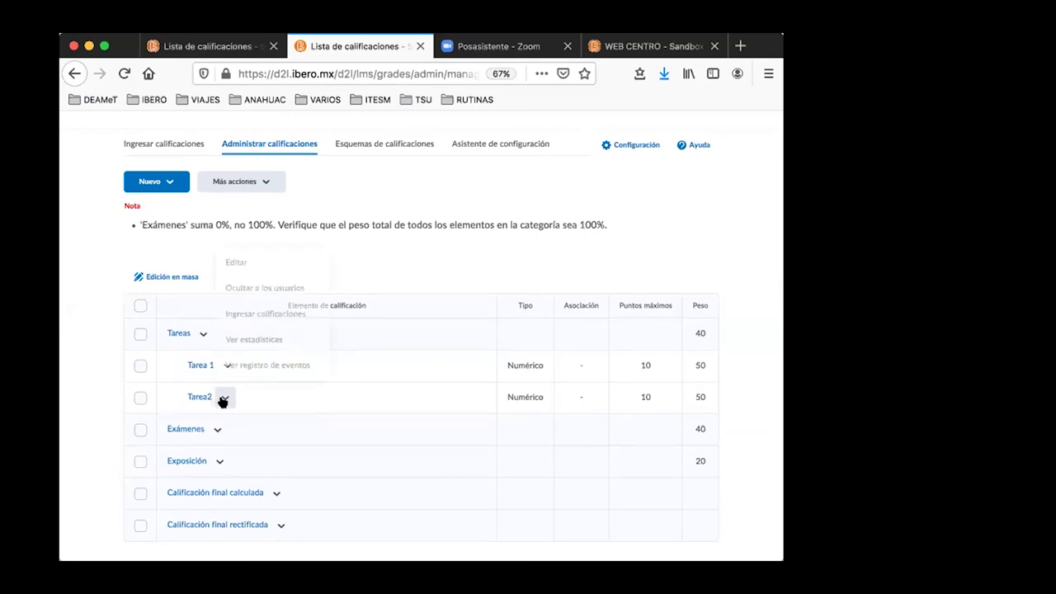
pyautogui.click(264, 269)
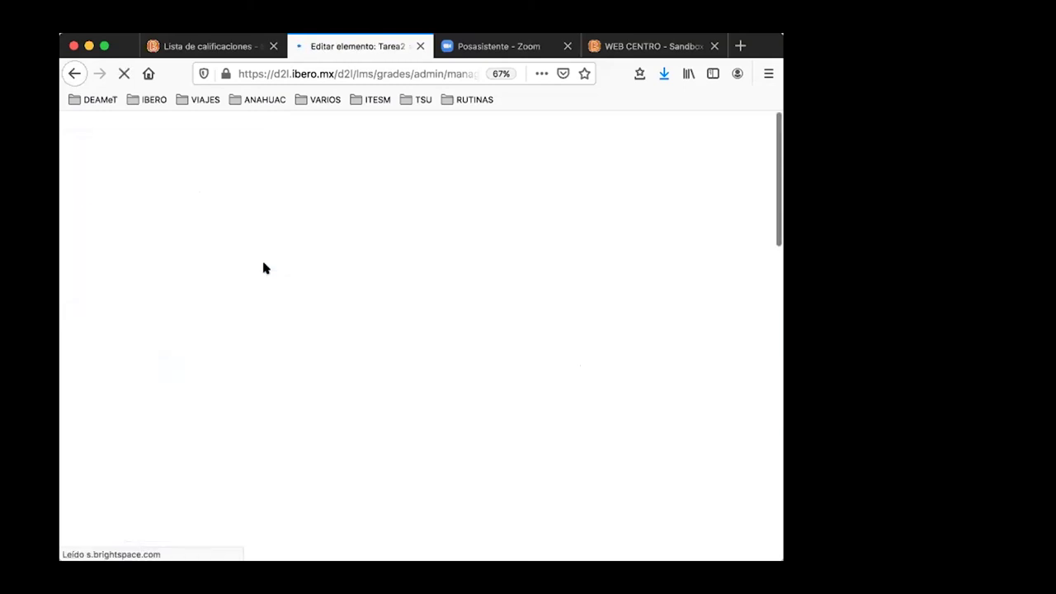
pyautogui.scroll(-1, 267, 354)
pyautogui.scroll(-2, 325, 346)
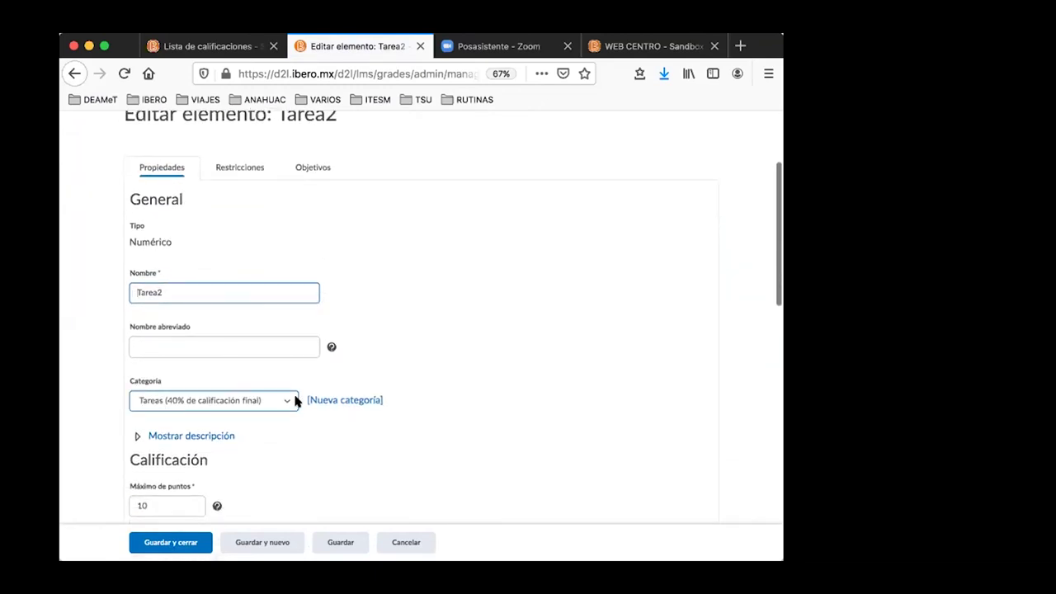
pyautogui.click(283, 400)
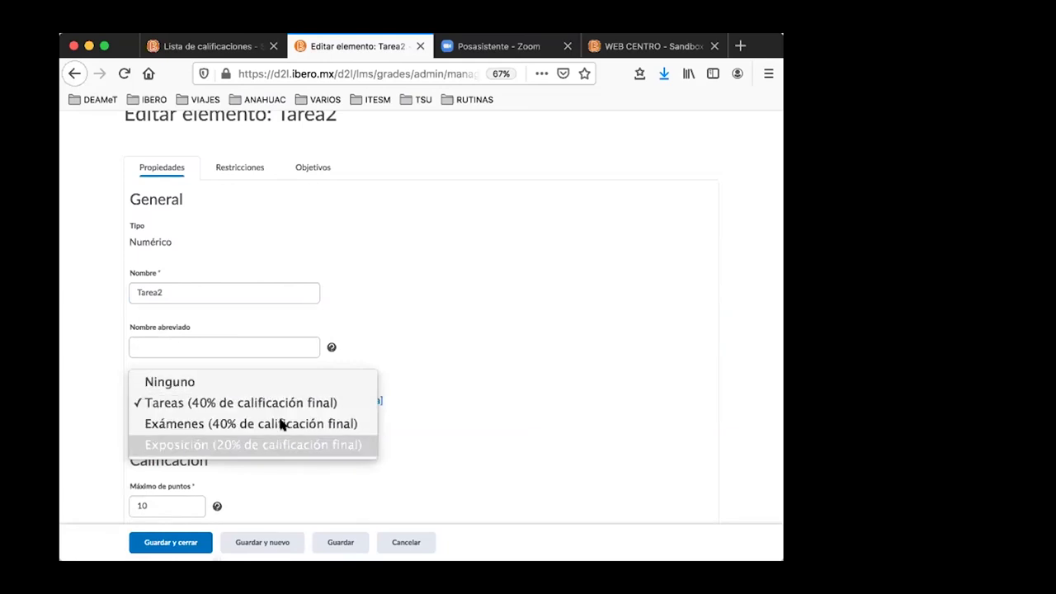
pyautogui.click(474, 401)
pyautogui.scroll(-1, 474, 404)
pyautogui.click(394, 542)
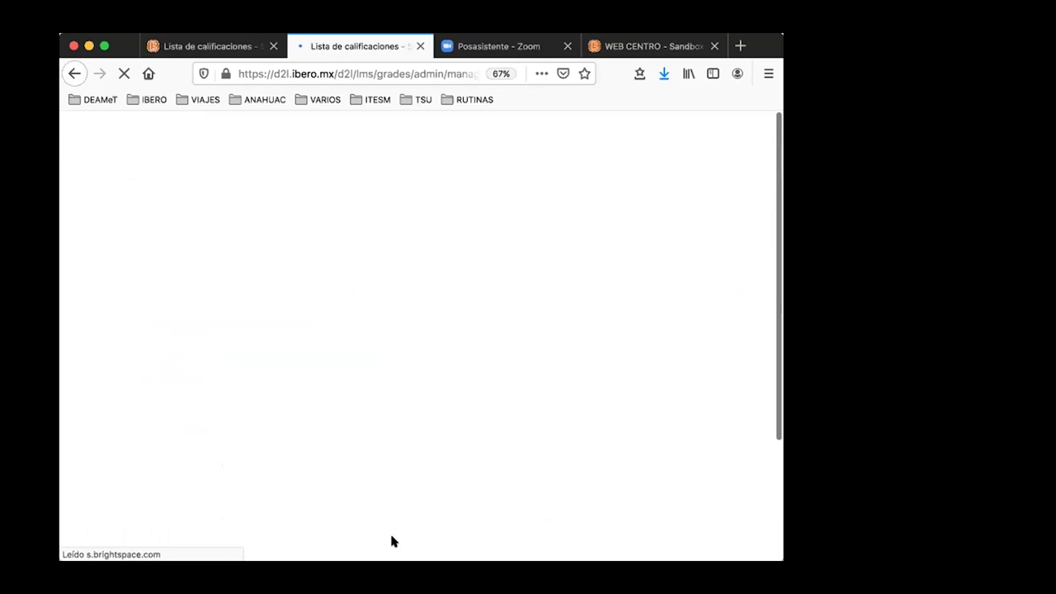
# - Start a new grade item of type Numérico from the list of grade items
pyautogui.scroll(-2, 482, 388)
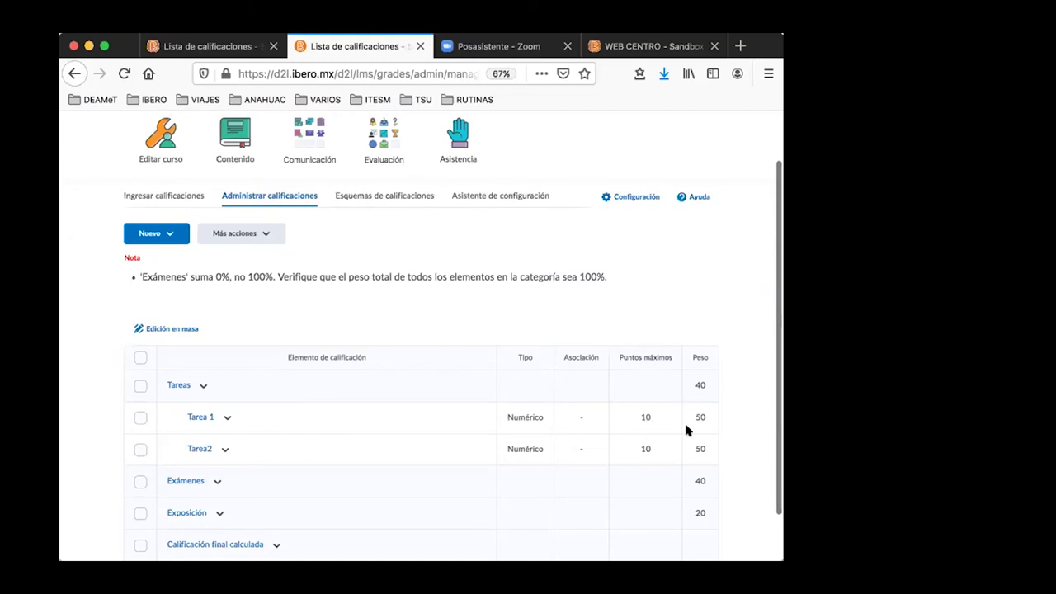
pyautogui.scroll(-1, 668, 413)
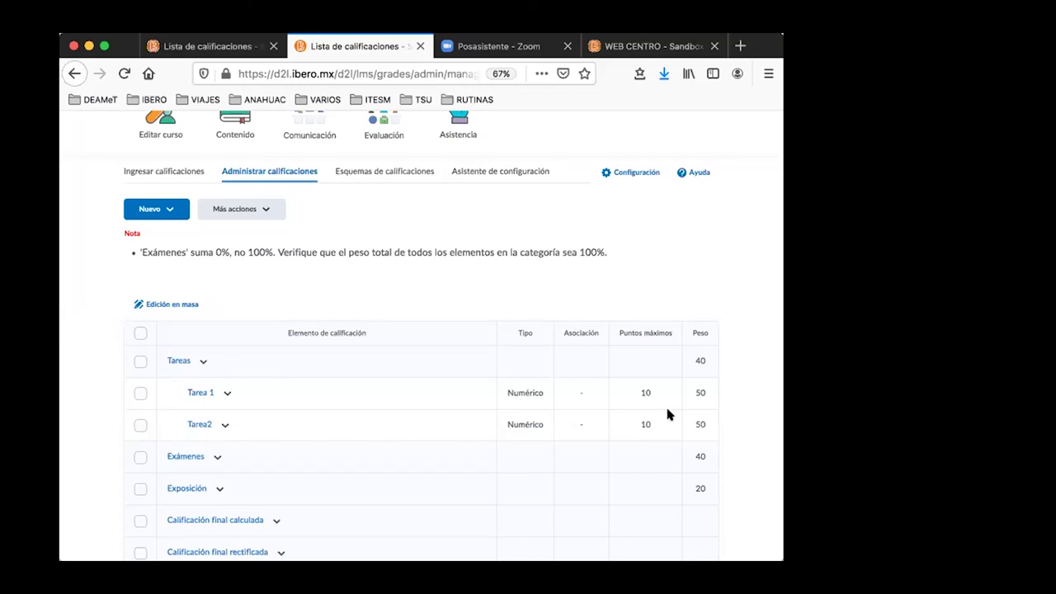
pyautogui.scroll(-1, 668, 413)
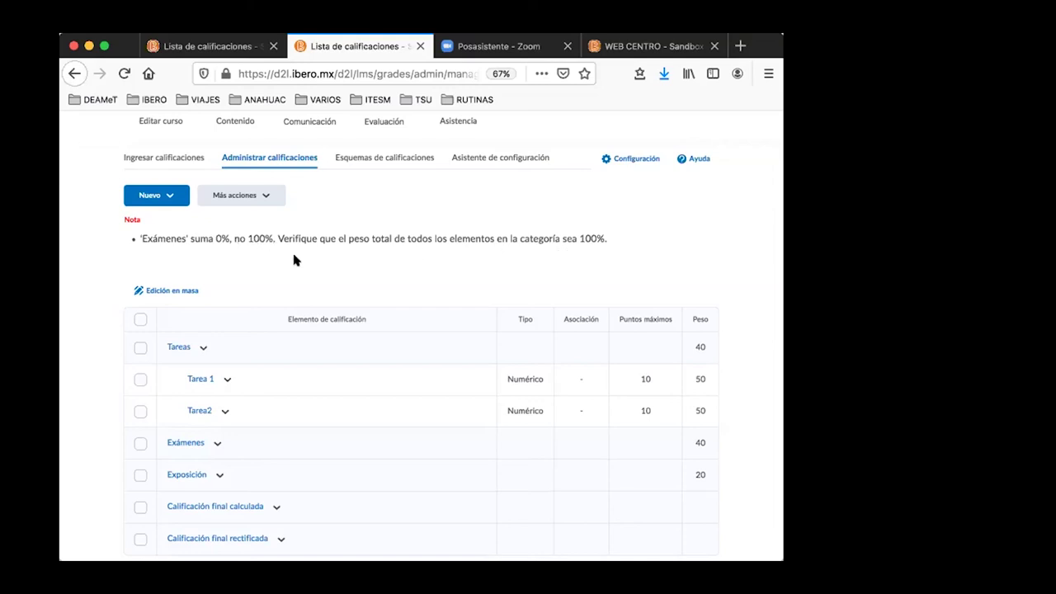
pyautogui.scroll(-1, 293, 260)
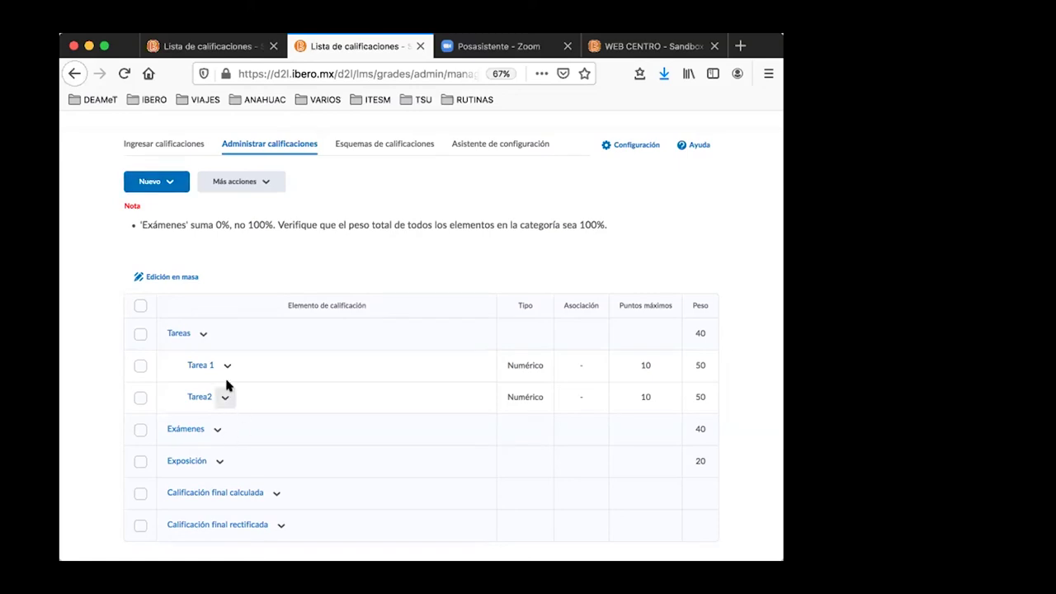
pyautogui.click(167, 179)
pyautogui.click(166, 214)
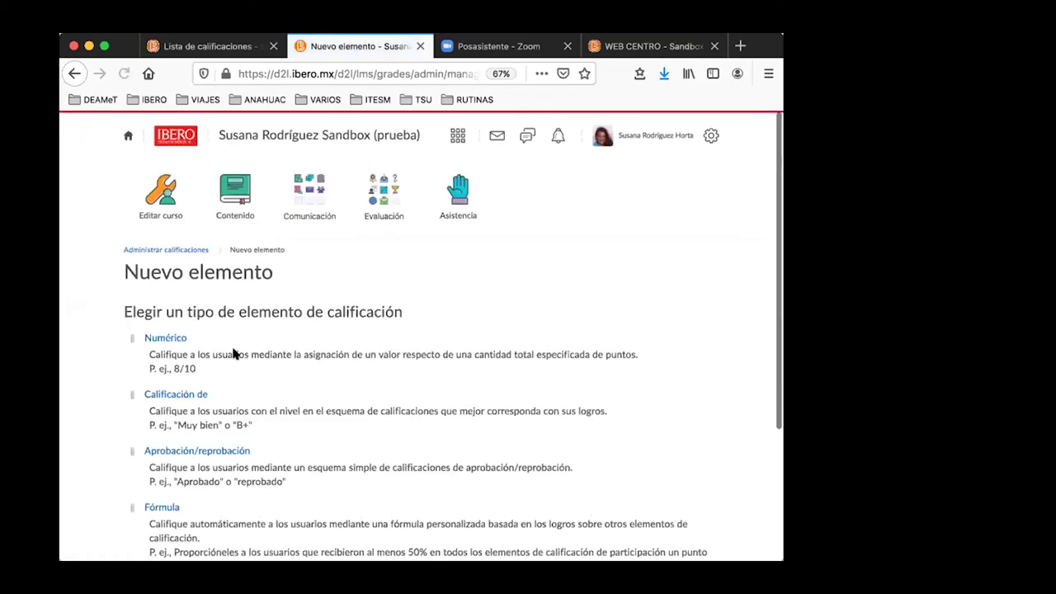
pyautogui.click(175, 338)
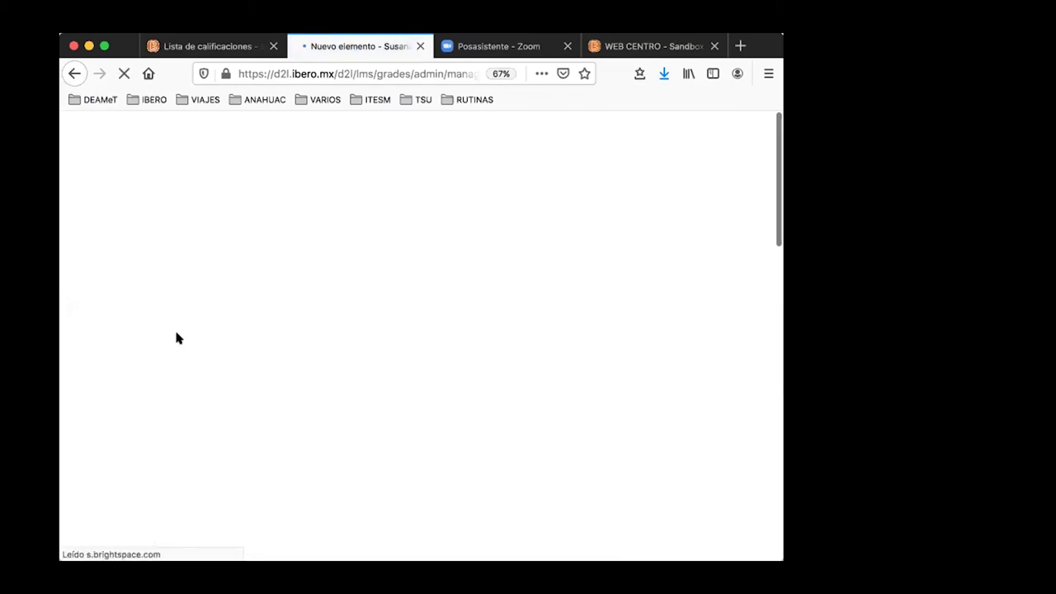
# - Name the new item Parcial 1 and assign it to the category Exámenes (40% de calificación final)
pyautogui.scroll(-2, 284, 321)
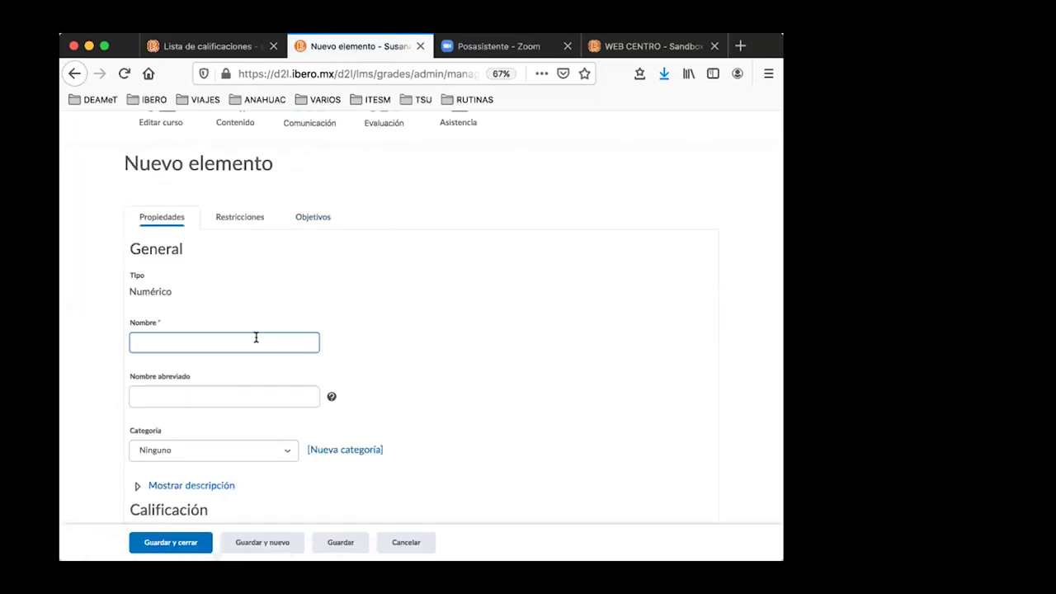
pyautogui.write('Ex')
pyautogui.press('BackSpace')
pyautogui.write('Parcial 1')
pyautogui.scroll(-2, 337, 346)
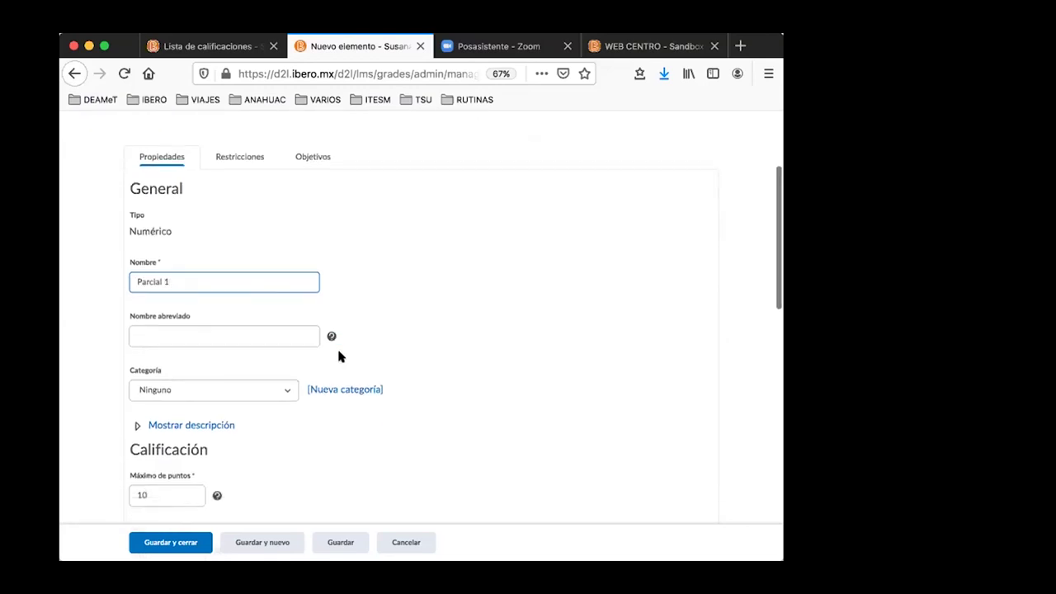
pyautogui.click(283, 391)
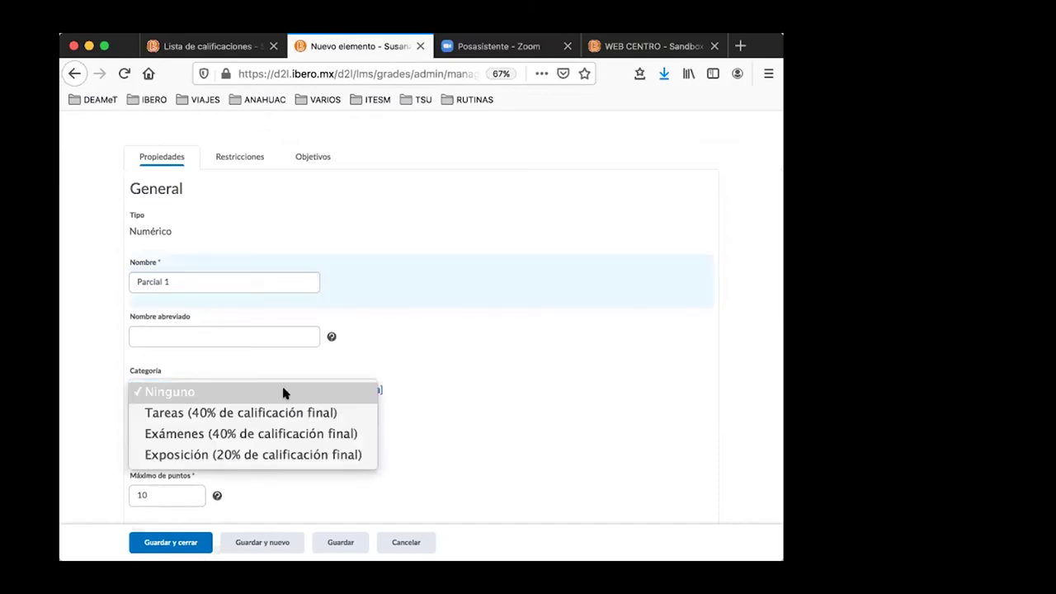
pyautogui.click(286, 431)
# - Consult the Ponderado slide in the WEB CENTRO course content and set Parcial 1's Peso to 40
pyautogui.scroll(-3, 289, 425)
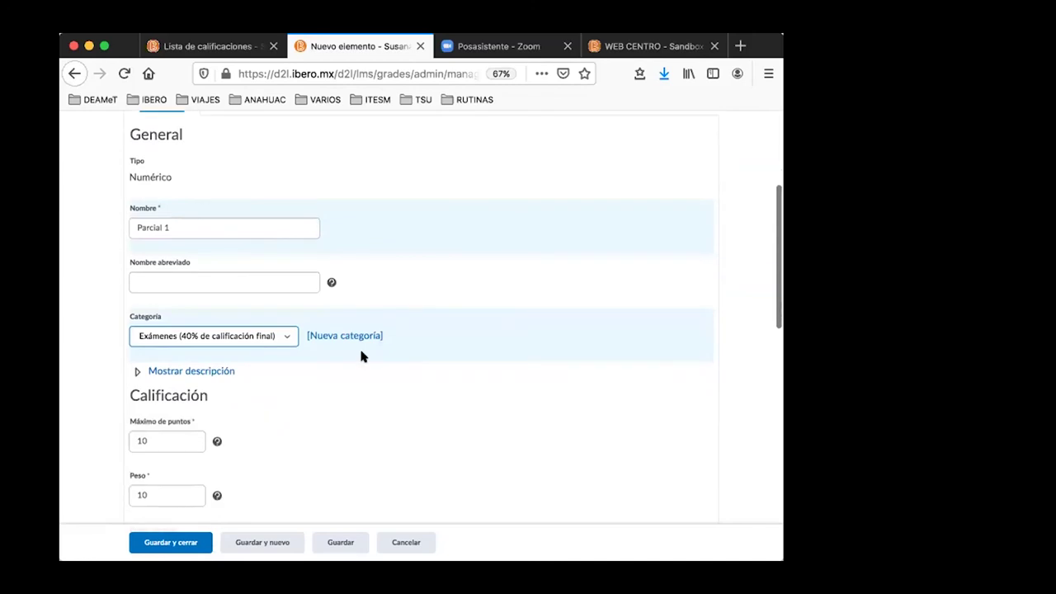
pyautogui.scroll(-2, 363, 357)
pyautogui.click(164, 280)
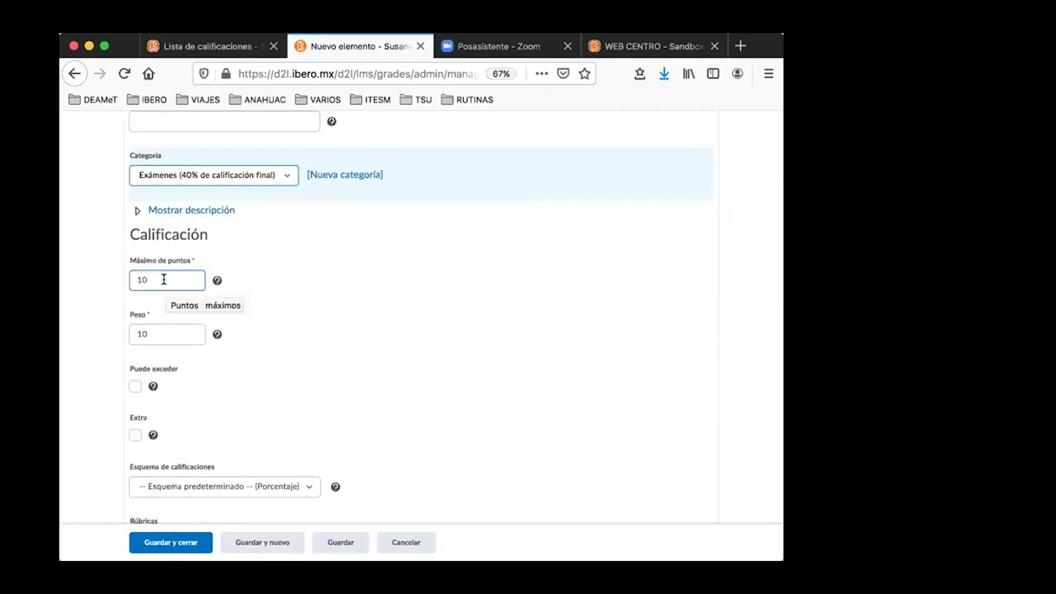
pyautogui.scroll(-1, 164, 280)
pyautogui.click(158, 306)
pyautogui.doubleClick(155, 306)
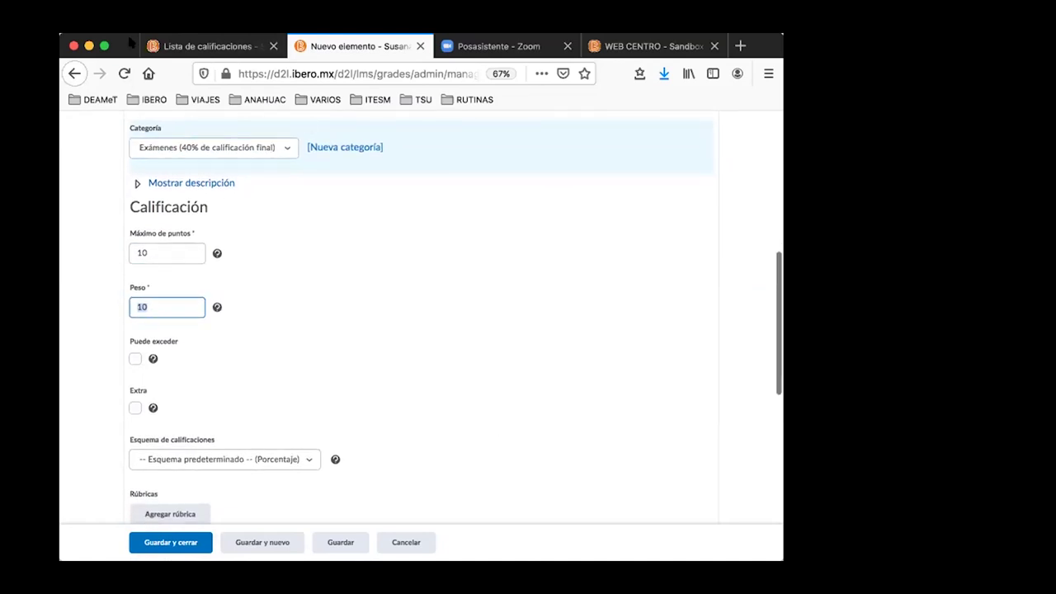
pyautogui.click(617, 48)
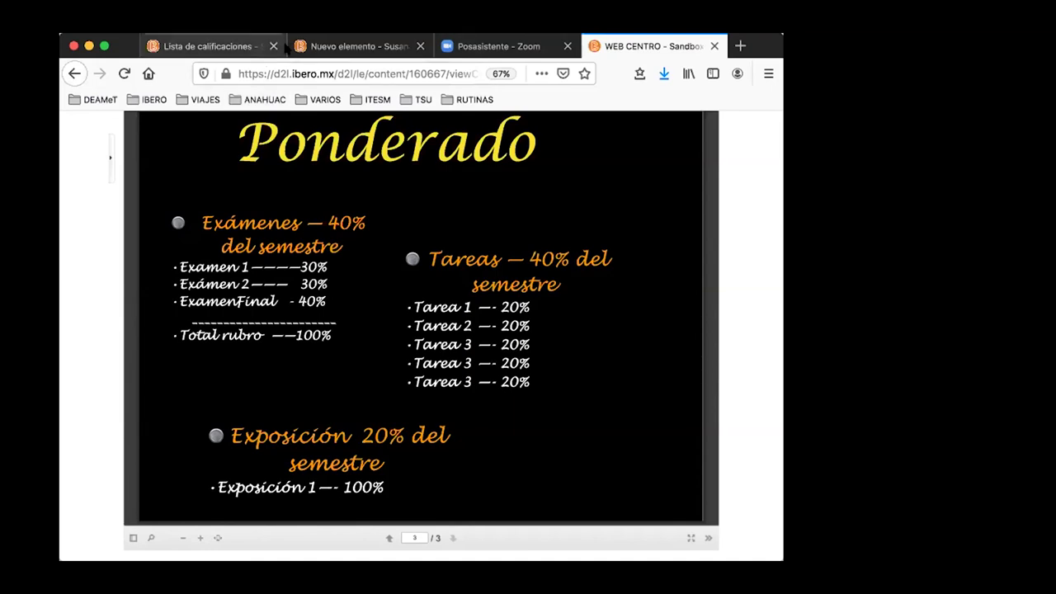
pyautogui.click(322, 46)
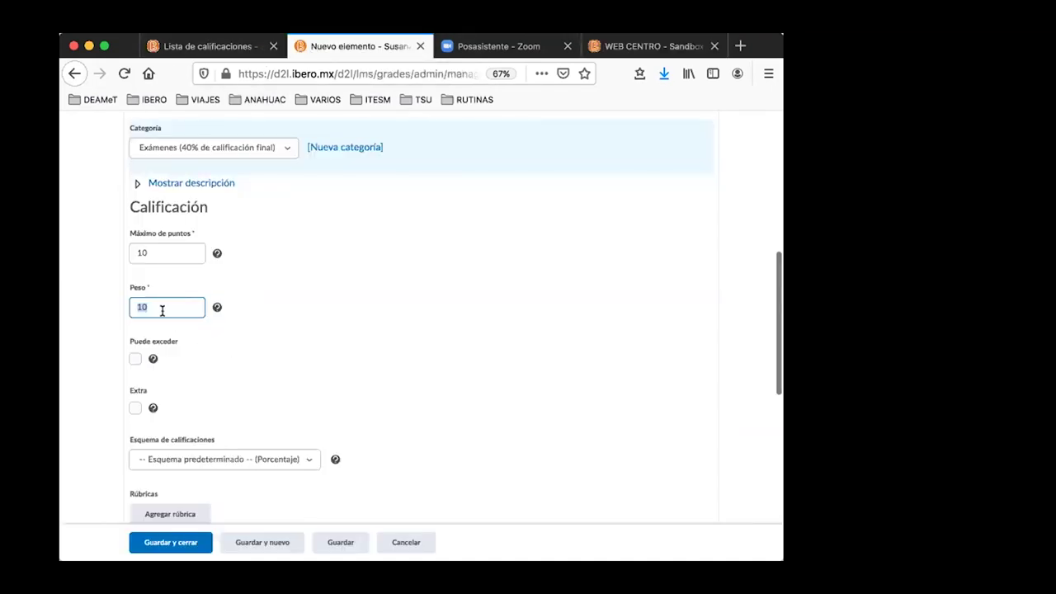
pyautogui.write('40')
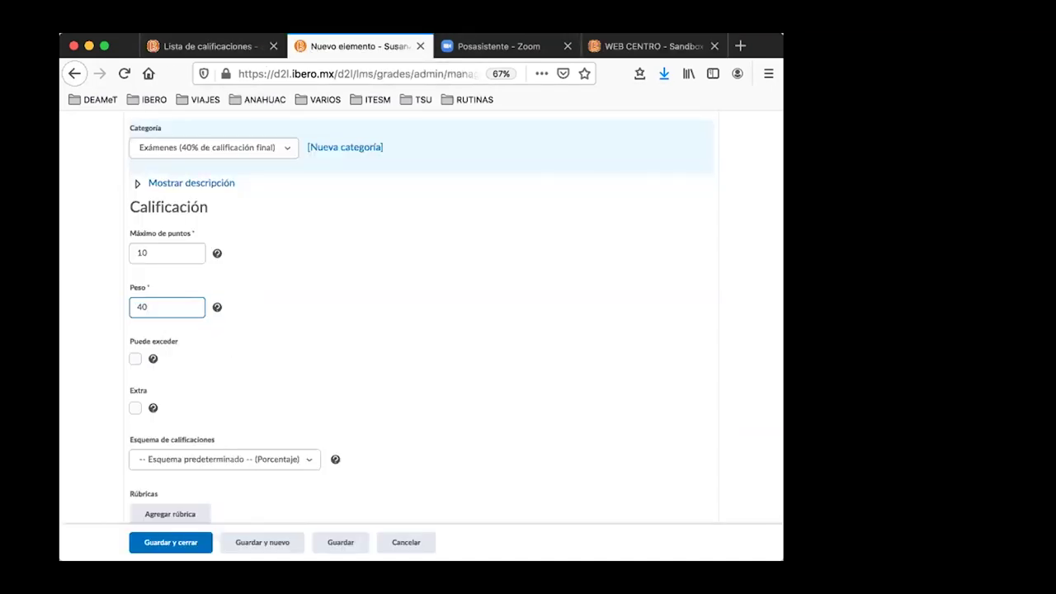
# - Override Parcial 1's Vista de administración to show Calificación por puntos, hide Calificación ponderada and Símbolo de esquema de calificaciones, and save and close the item
pyautogui.scroll(-3, 248, 348)
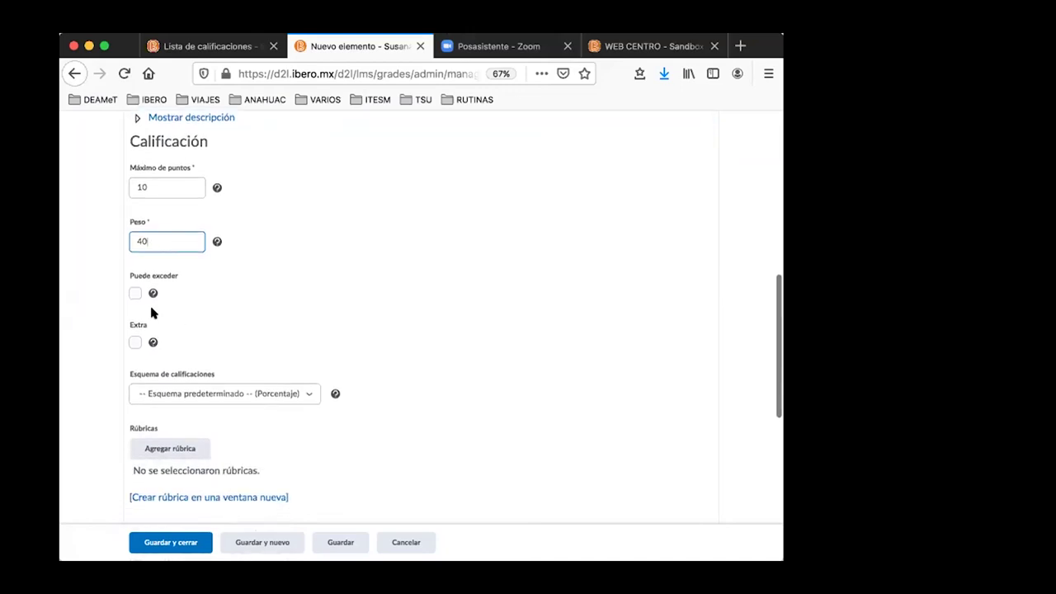
pyautogui.scroll(-5, 226, 326)
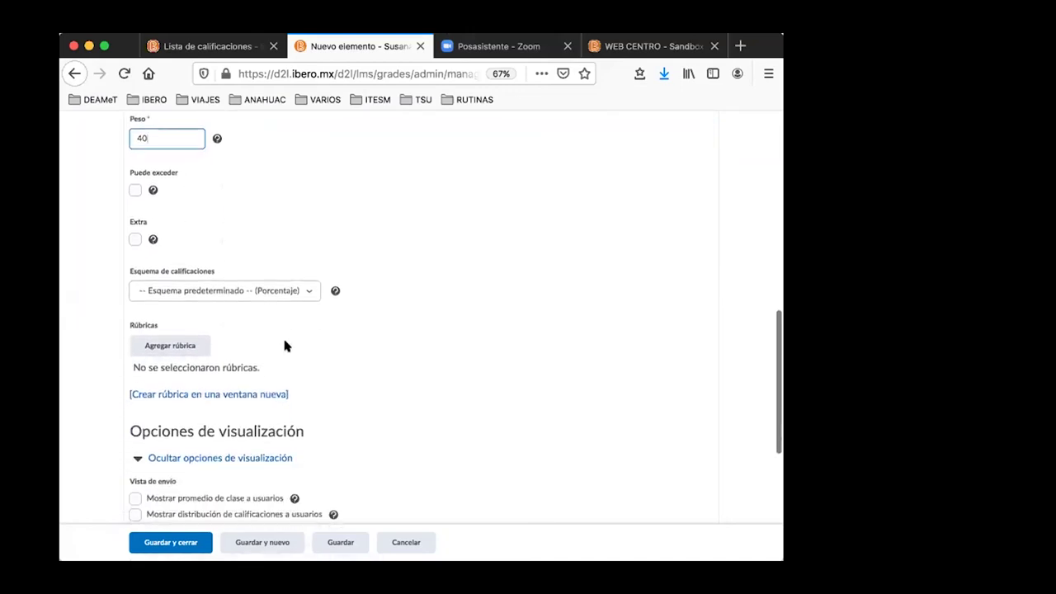
pyautogui.scroll(-5, 284, 346)
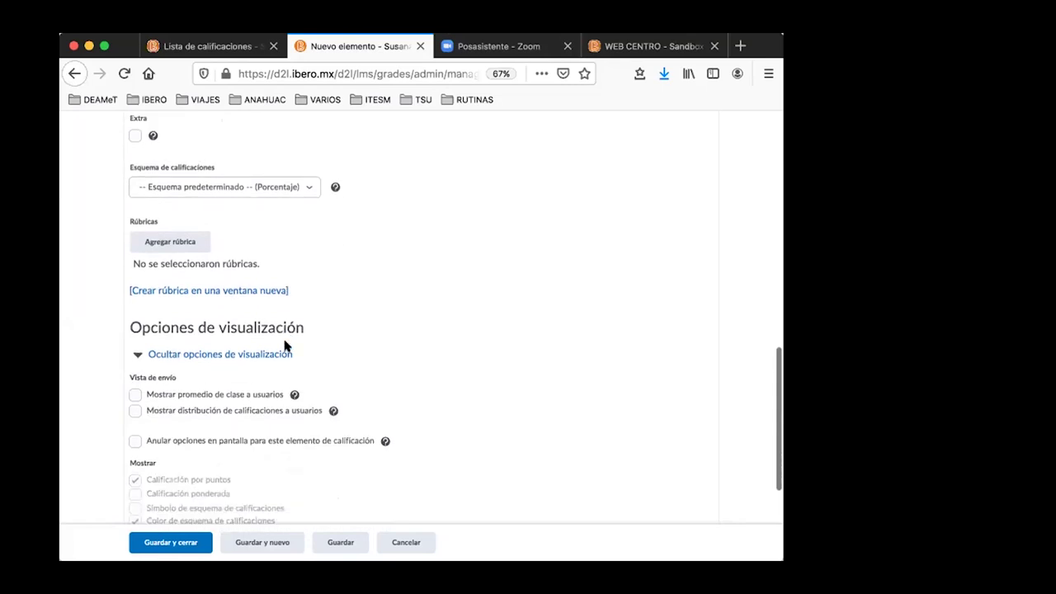
pyautogui.scroll(-3, 272, 339)
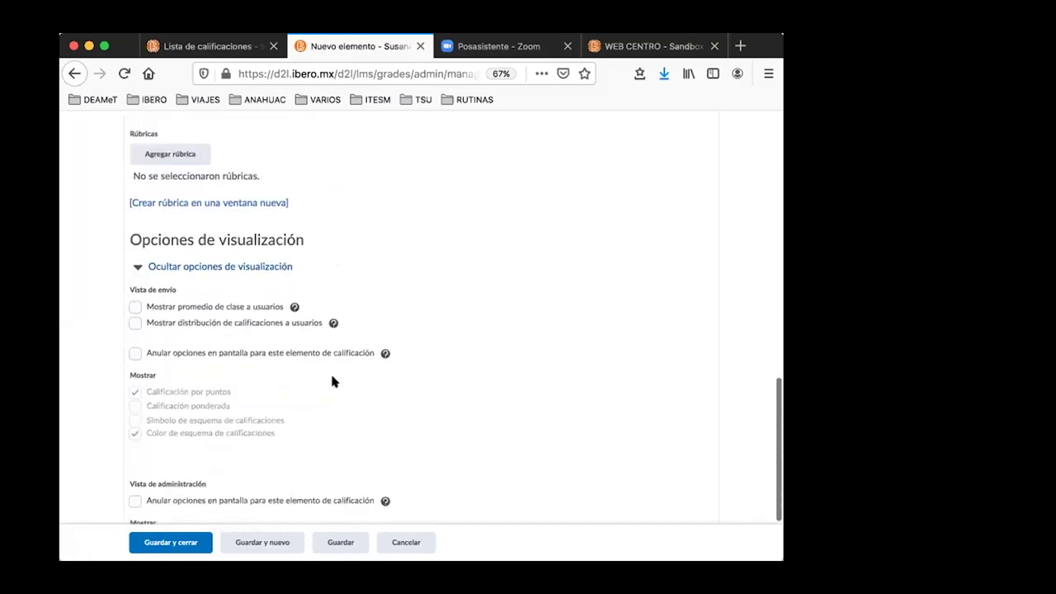
pyautogui.scroll(-4, 310, 386)
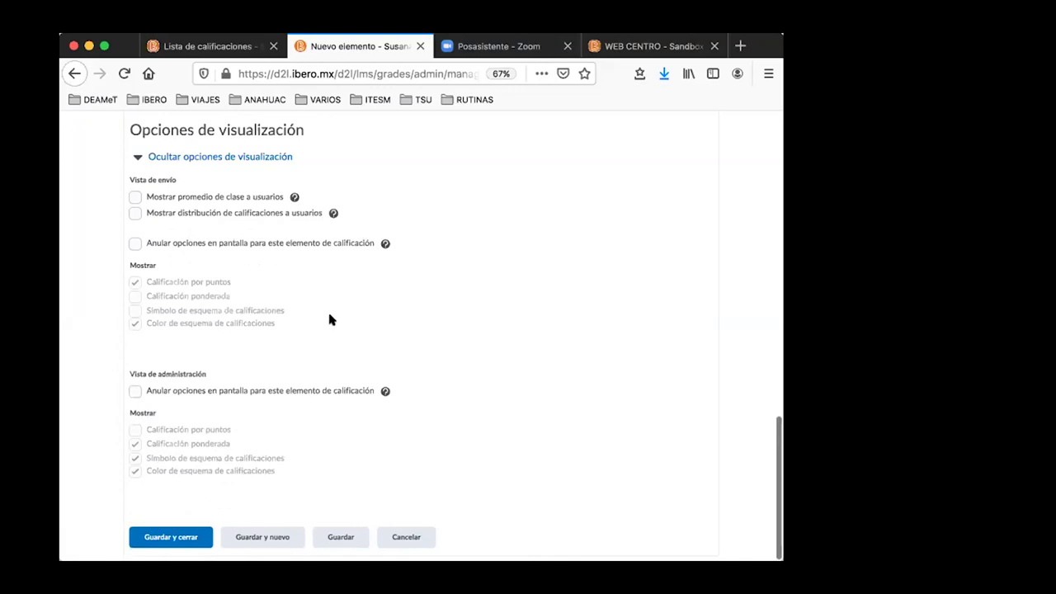
pyautogui.click(135, 390)
pyautogui.click(136, 429)
pyautogui.click(134, 443)
pyautogui.click(135, 458)
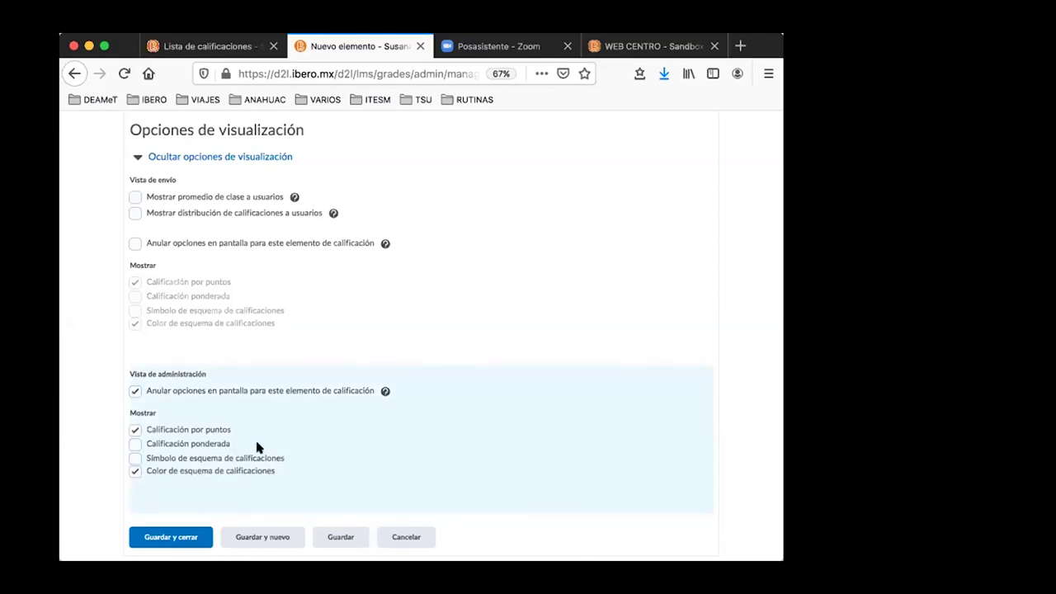
pyautogui.click(171, 538)
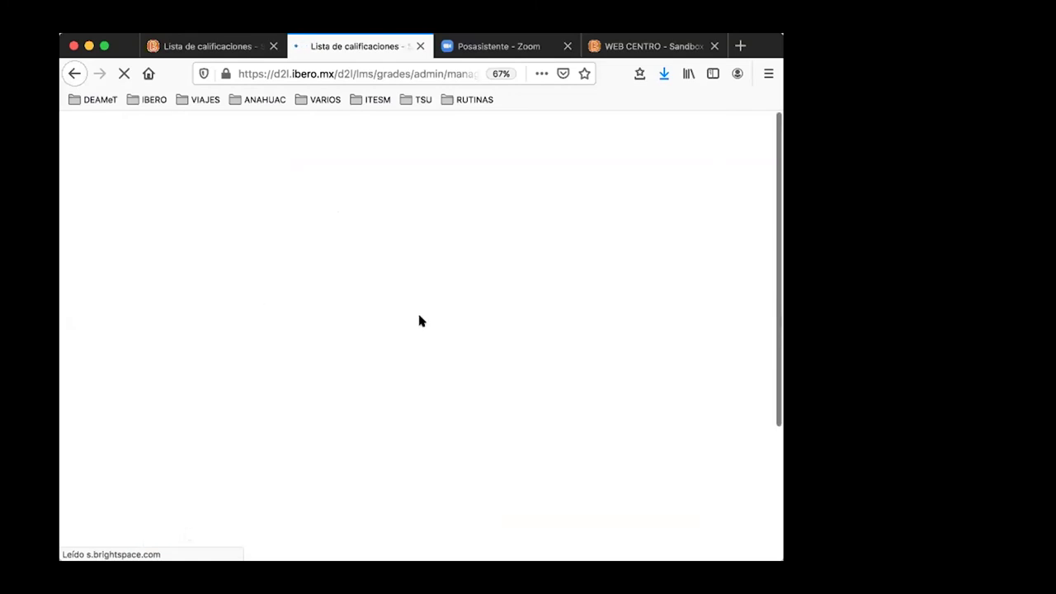
# - Start another grade item of type Numérico and name it Examen Final
pyautogui.scroll(-5, 419, 321)
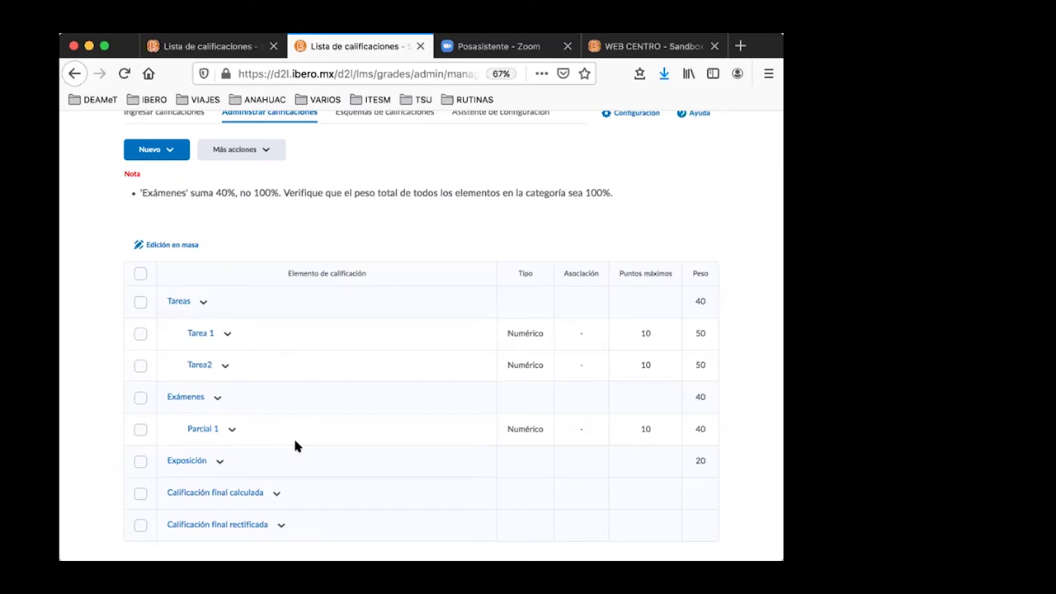
pyautogui.click(170, 153)
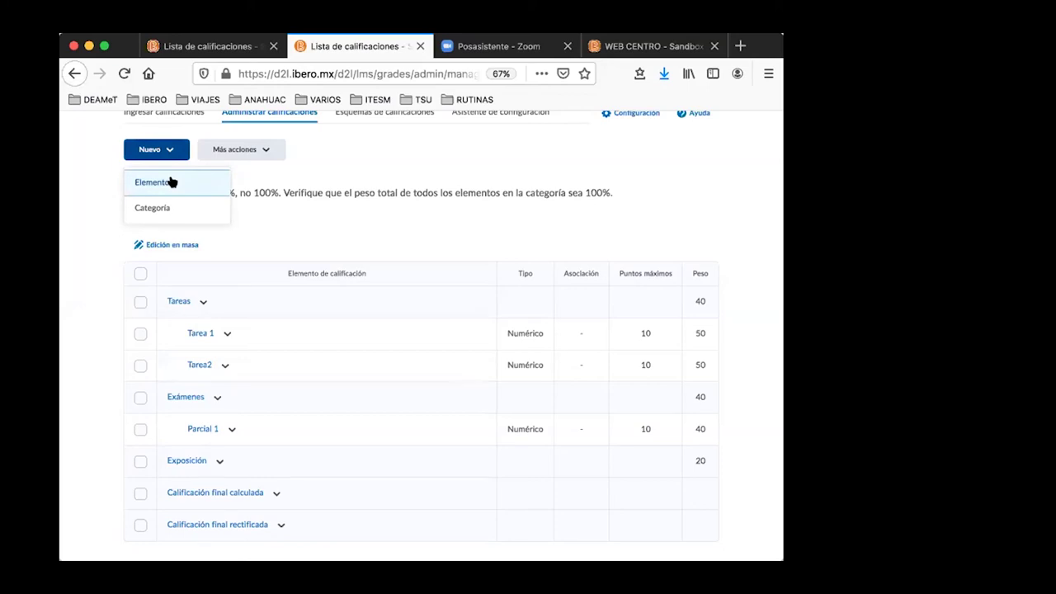
pyautogui.click(171, 182)
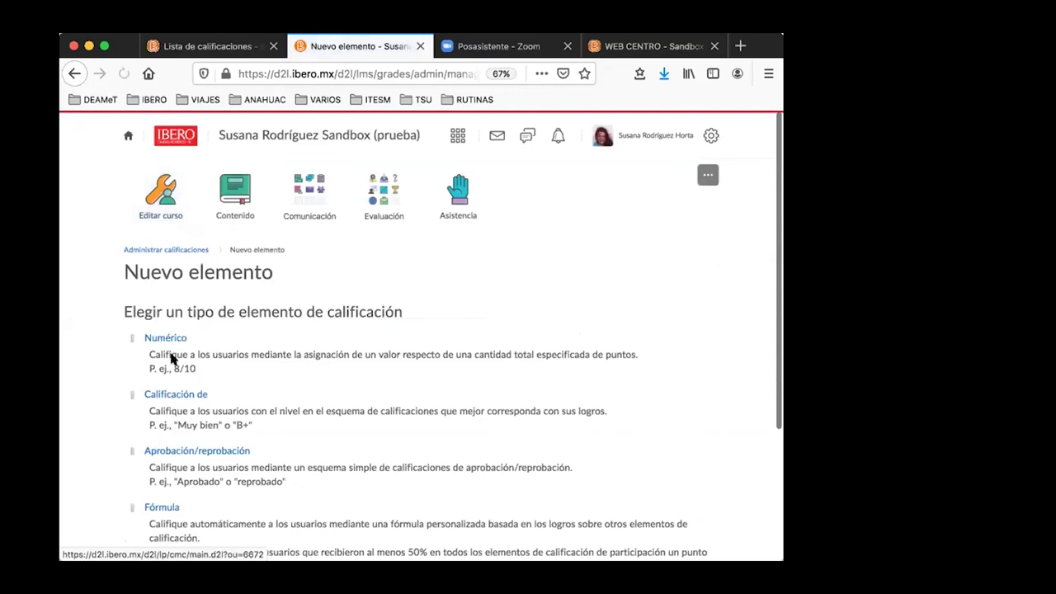
pyautogui.click(165, 339)
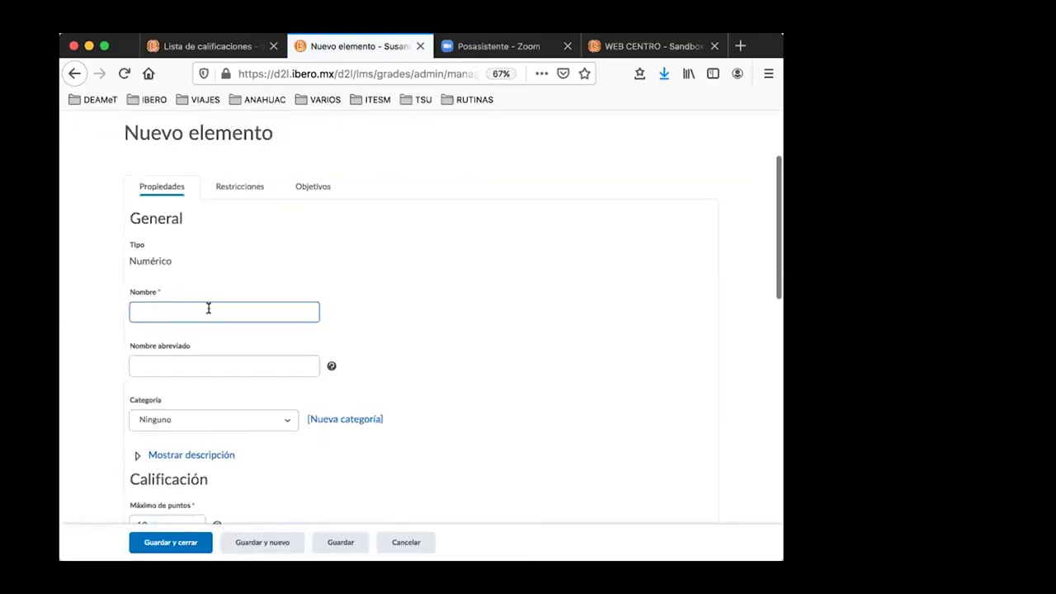
pyautogui.write('E')
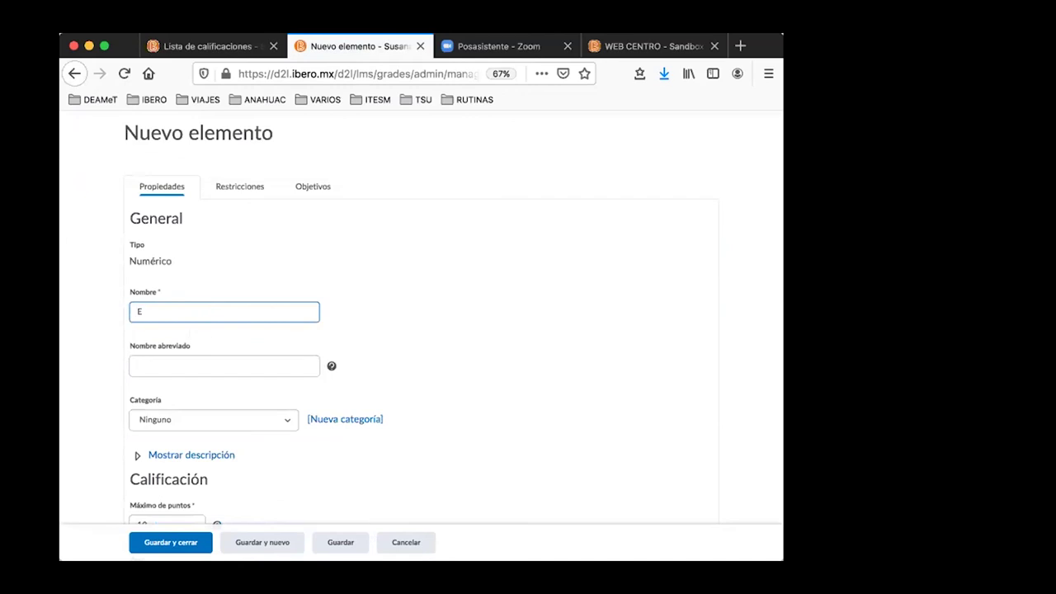
pyautogui.write('xamen Final')
# - Assign Examen Final to the category Exámenes (40% de calificación final) and set its Peso to 60
pyautogui.scroll(-3, 206, 297)
pyautogui.click(188, 285)
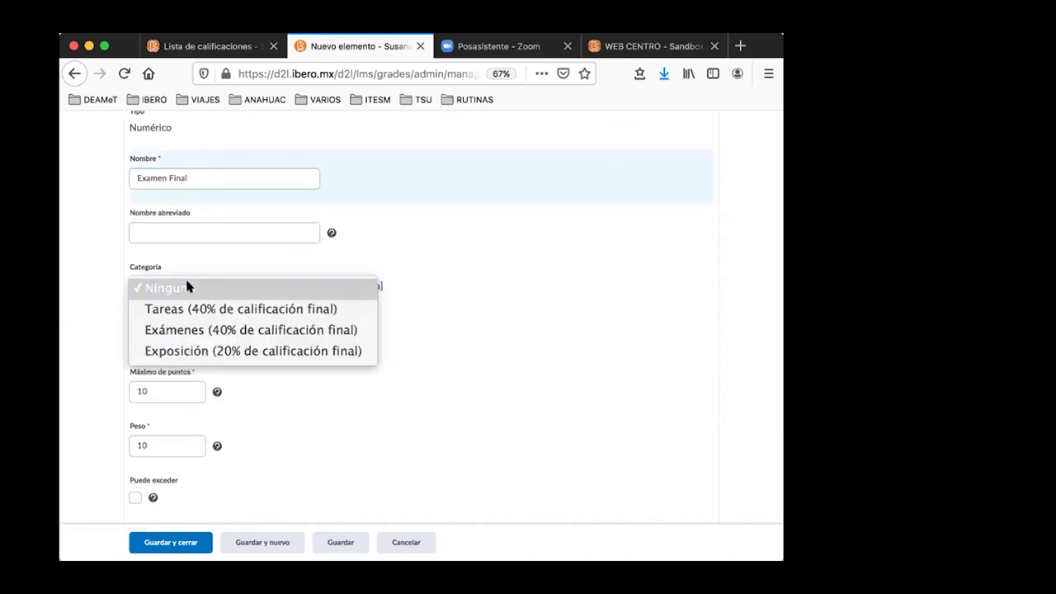
pyautogui.click(198, 331)
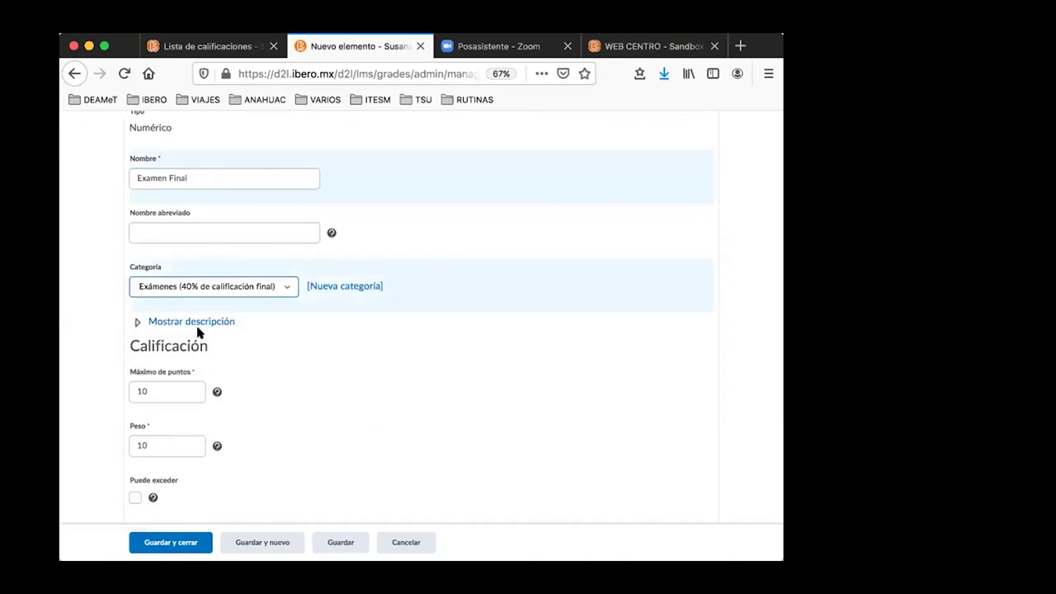
pyautogui.scroll(-2, 216, 361)
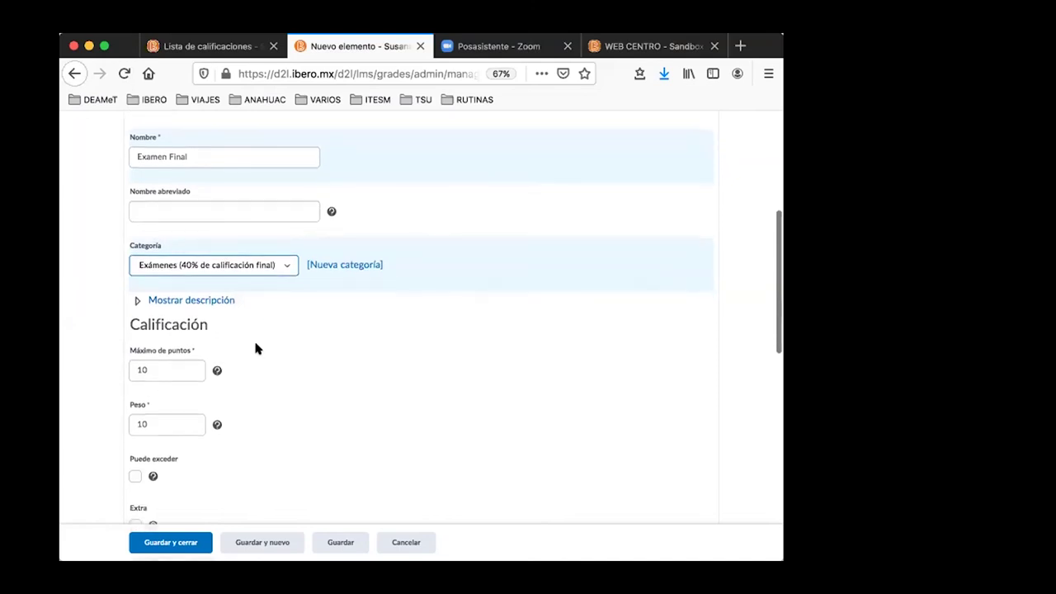
pyautogui.scroll(-2, 255, 347)
pyautogui.moveTo(186, 385); pyautogui.dragTo(80, 377)
pyautogui.write('6')
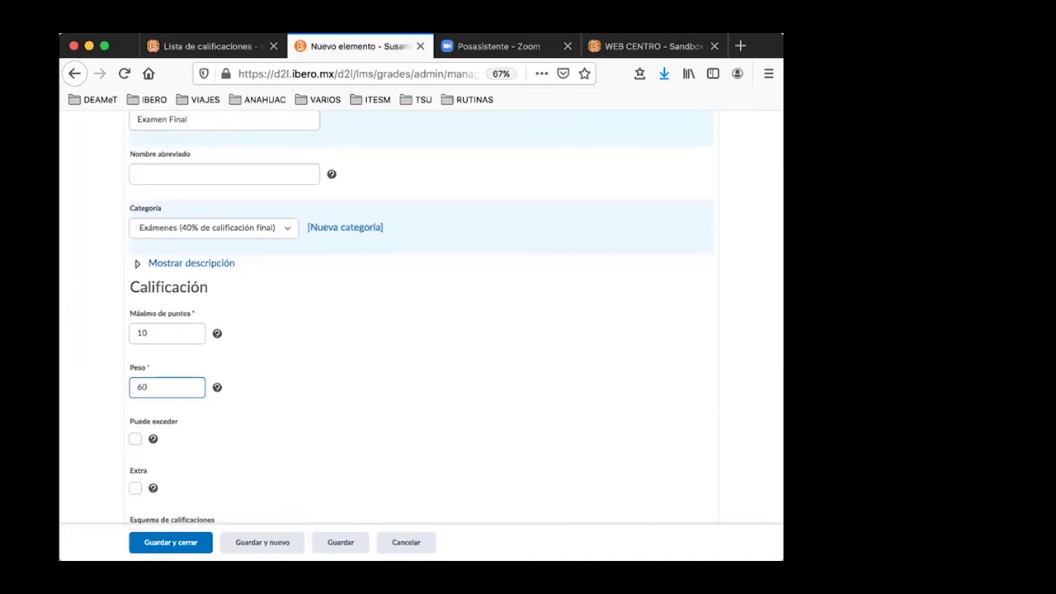
# - Override Examen Final's Vista de administración to show Calificación por puntos and hide Calificación ponderada, and save and close the item
pyautogui.scroll(-10, 335, 353)
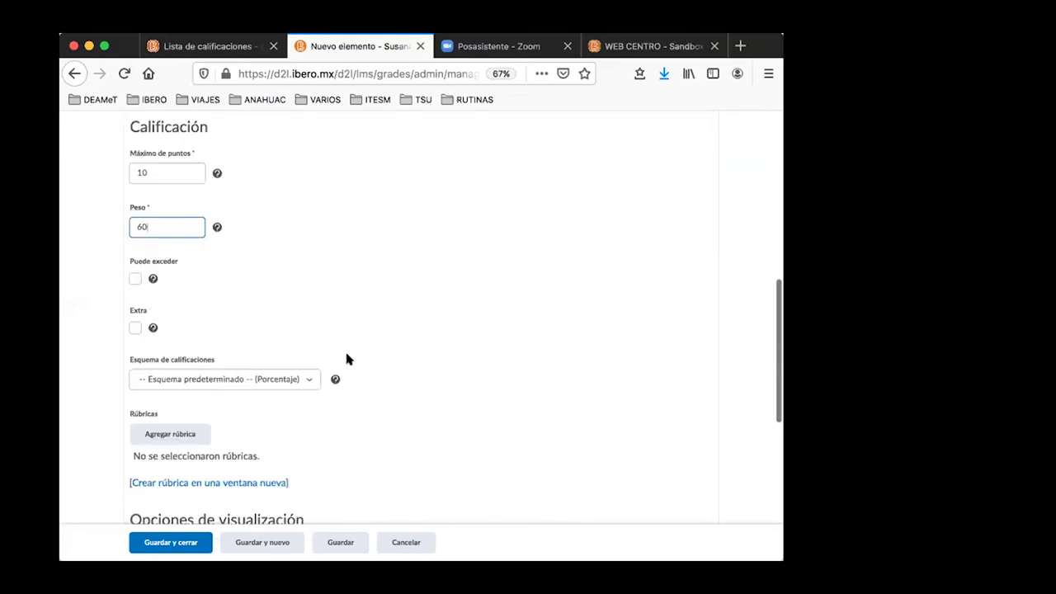
pyautogui.scroll(-2, 363, 338)
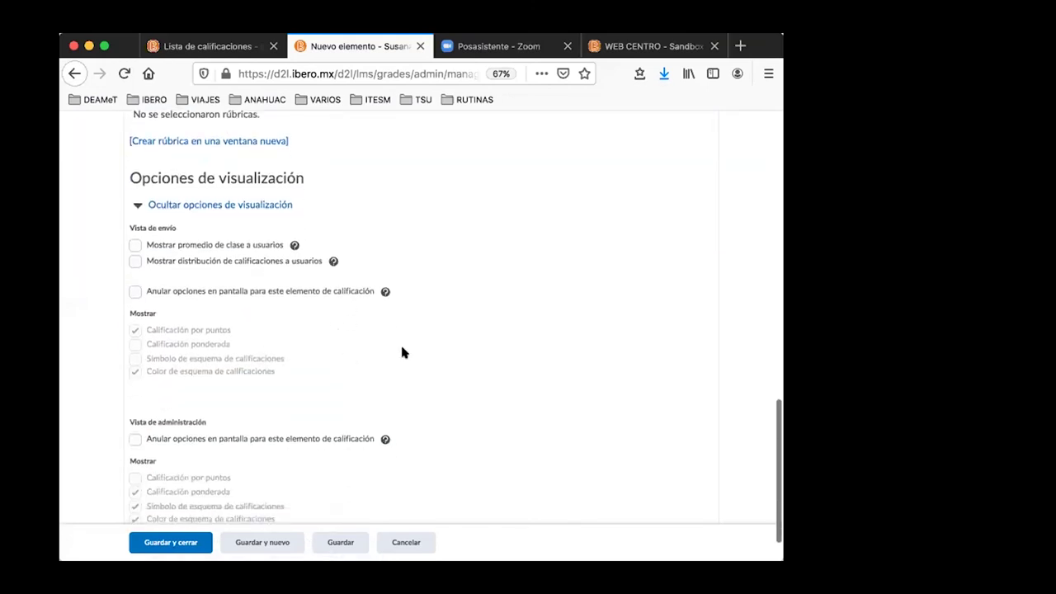
pyautogui.scroll(-1, 408, 370)
pyautogui.click(135, 392)
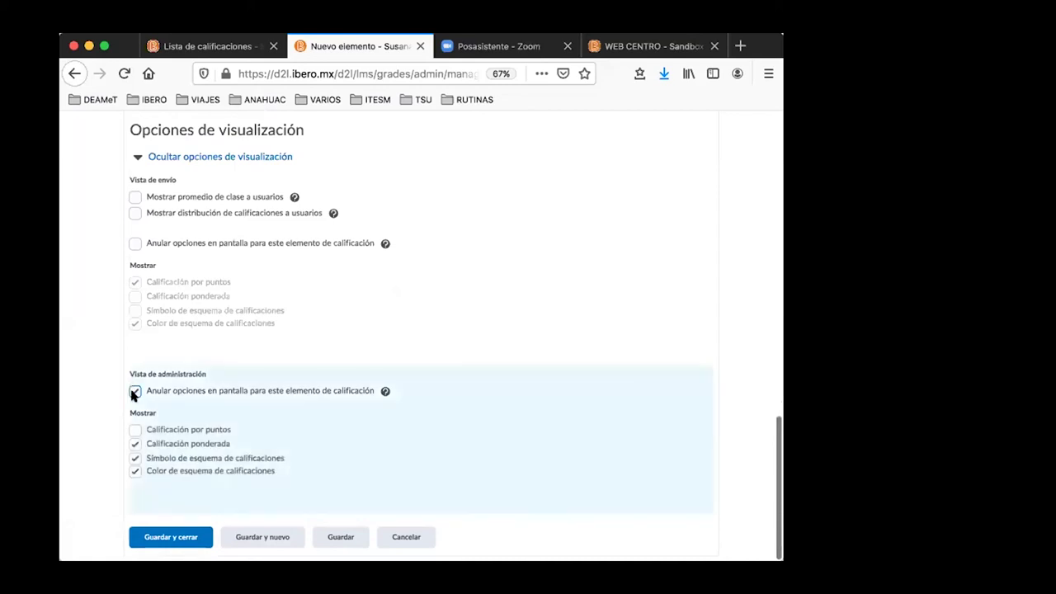
pyautogui.click(134, 430)
pyautogui.click(135, 444)
pyautogui.click(191, 537)
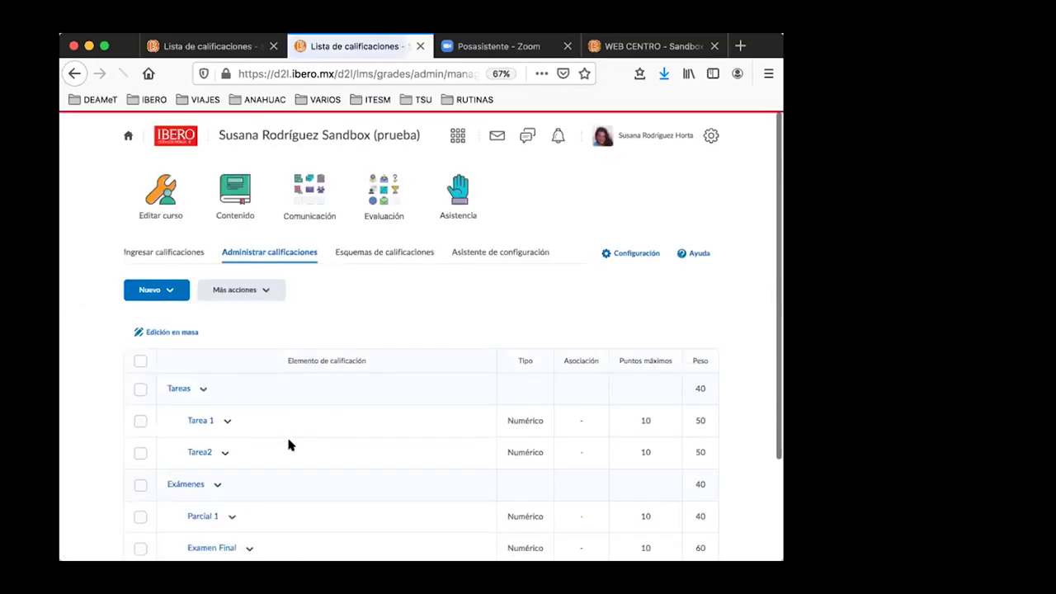
# - Start another grade item of type Numérico and name it Exposición
pyautogui.scroll(-3, 288, 446)
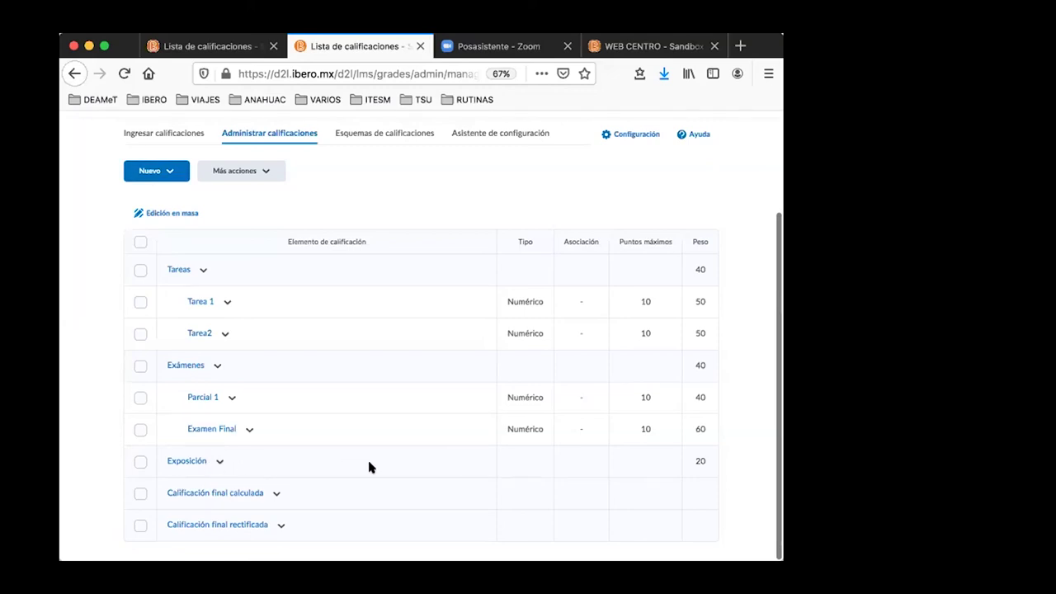
pyautogui.click(147, 174)
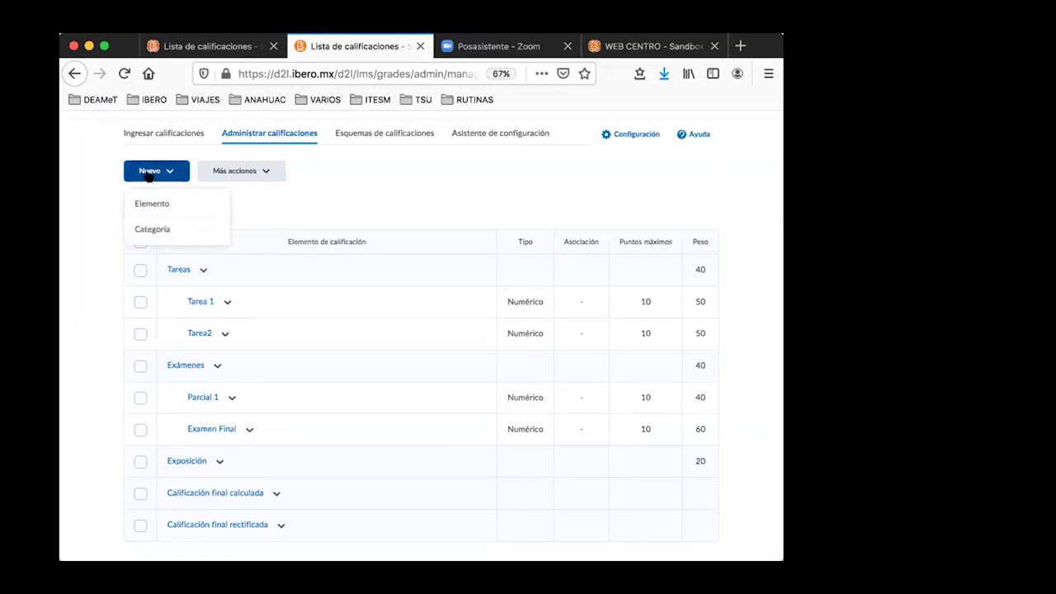
pyautogui.click(148, 204)
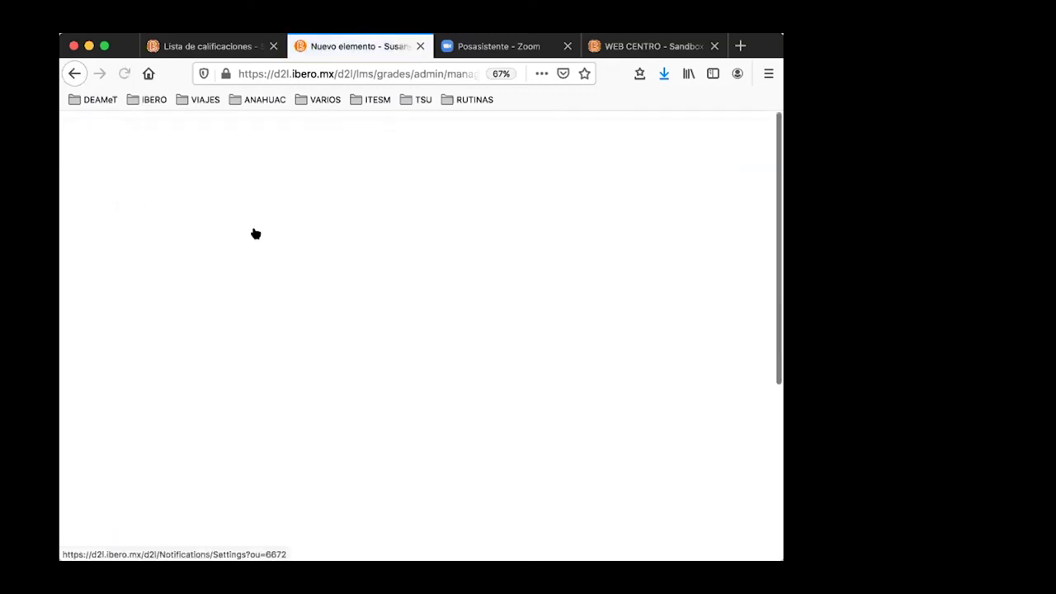
pyautogui.click(168, 340)
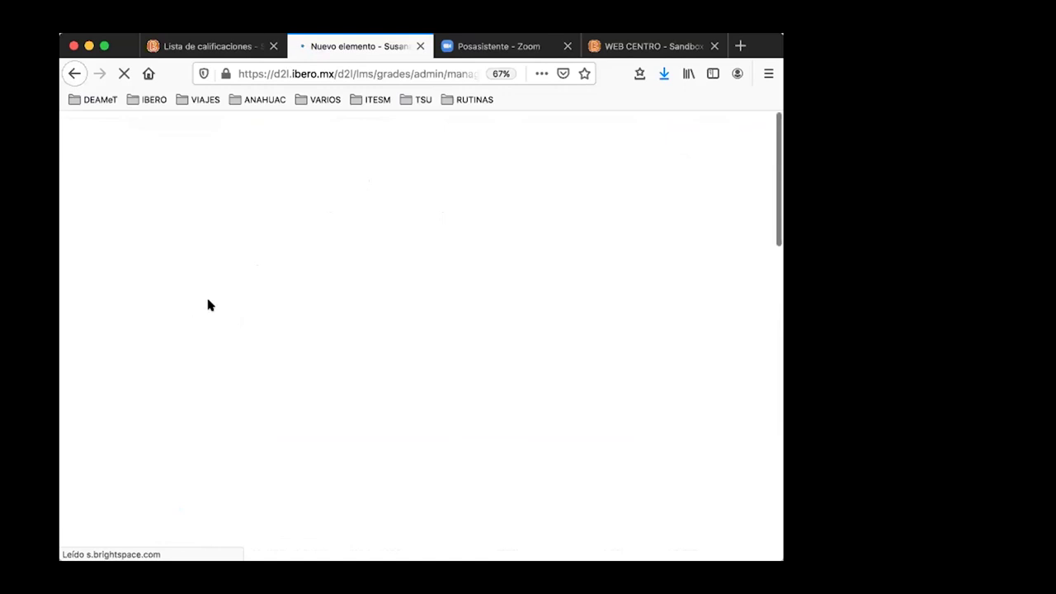
pyautogui.write('E')
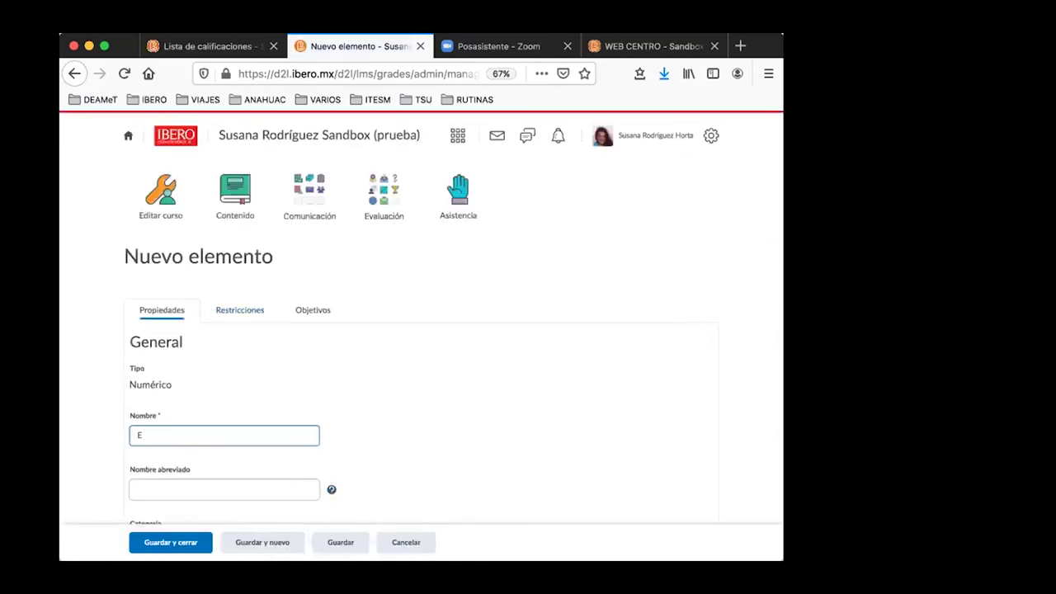
pyautogui.write('xposició')
# - Assign the new Exposición item to the category Exposición (20% de calificación final)
pyautogui.scroll(-10, 421, 318)
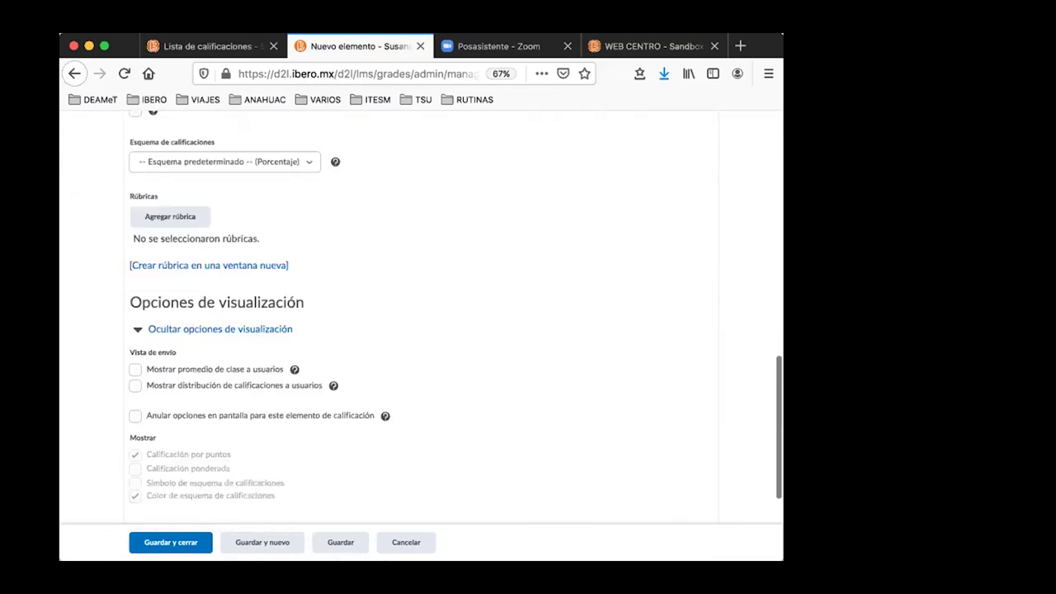
pyautogui.scroll(8, 201, 318)
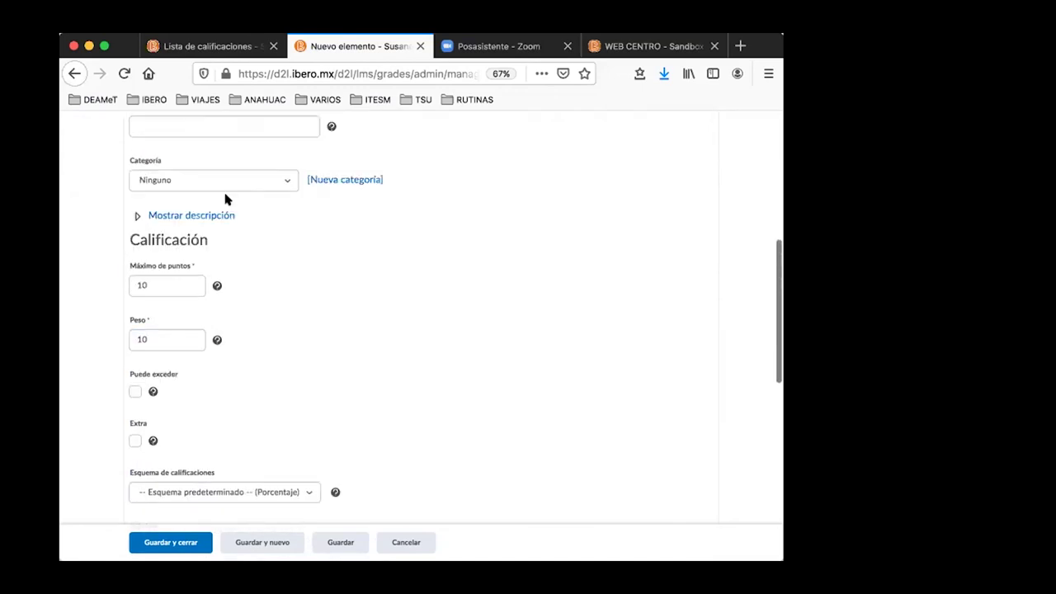
pyautogui.click(224, 180)
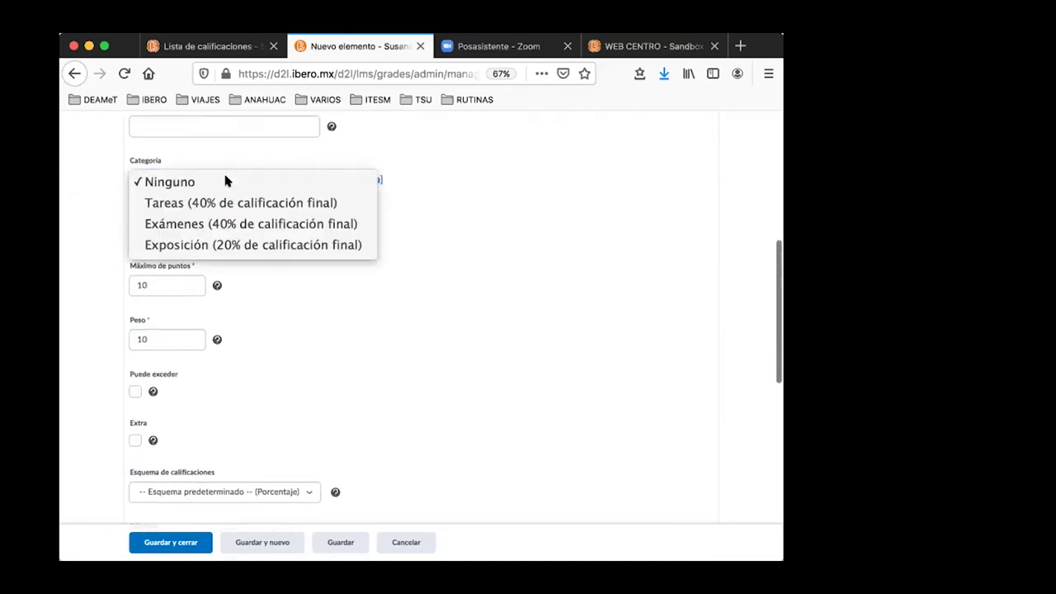
pyautogui.click(221, 241)
# - Override the Exposición item's Vista de administración to show Calificación por puntos, hide Calificación ponderada and Símbolo de esquema de calificaciones, and save and close it
pyautogui.scroll(-5, 287, 270)
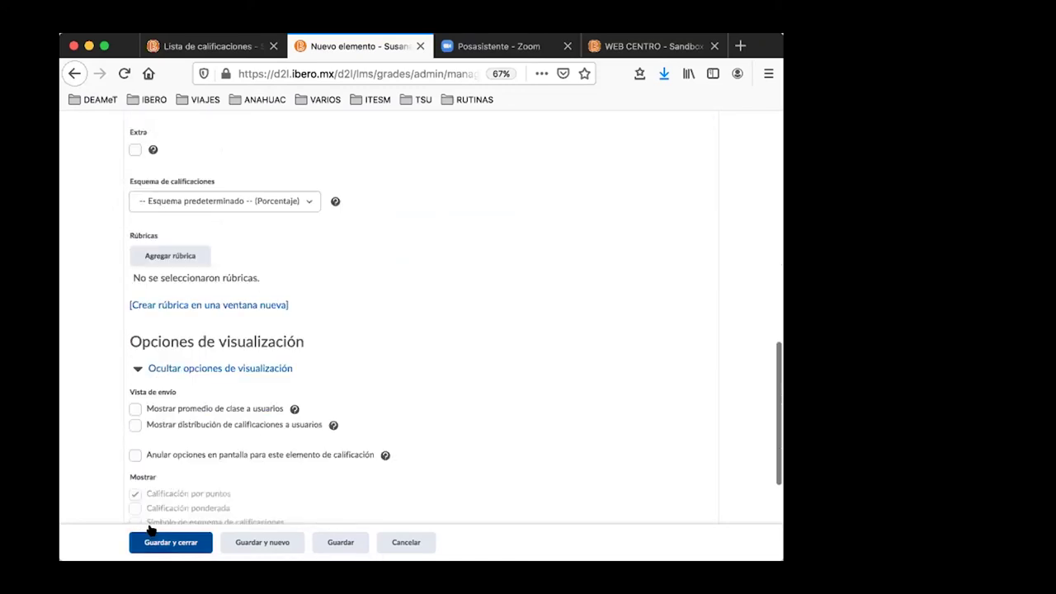
pyautogui.scroll(-4, 187, 448)
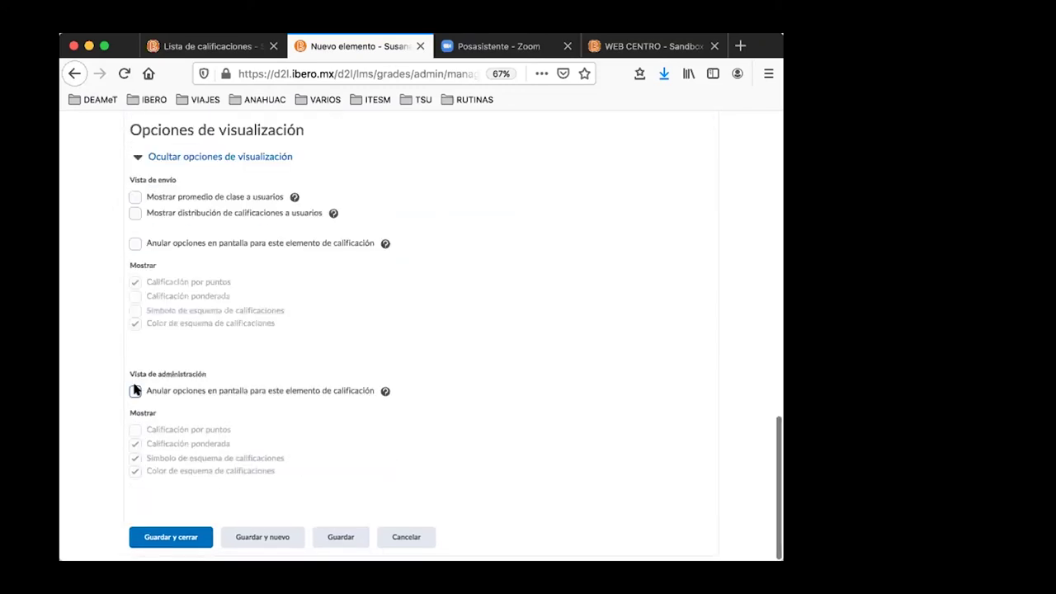
pyautogui.click(136, 391)
pyautogui.click(135, 429)
pyautogui.click(135, 443)
pyautogui.click(135, 458)
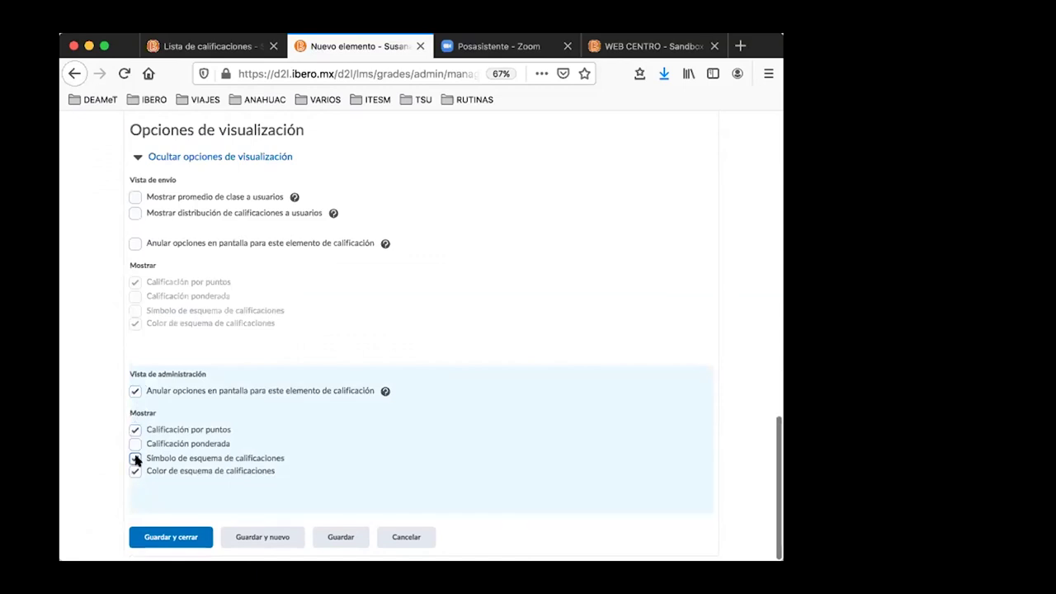
pyautogui.click(155, 532)
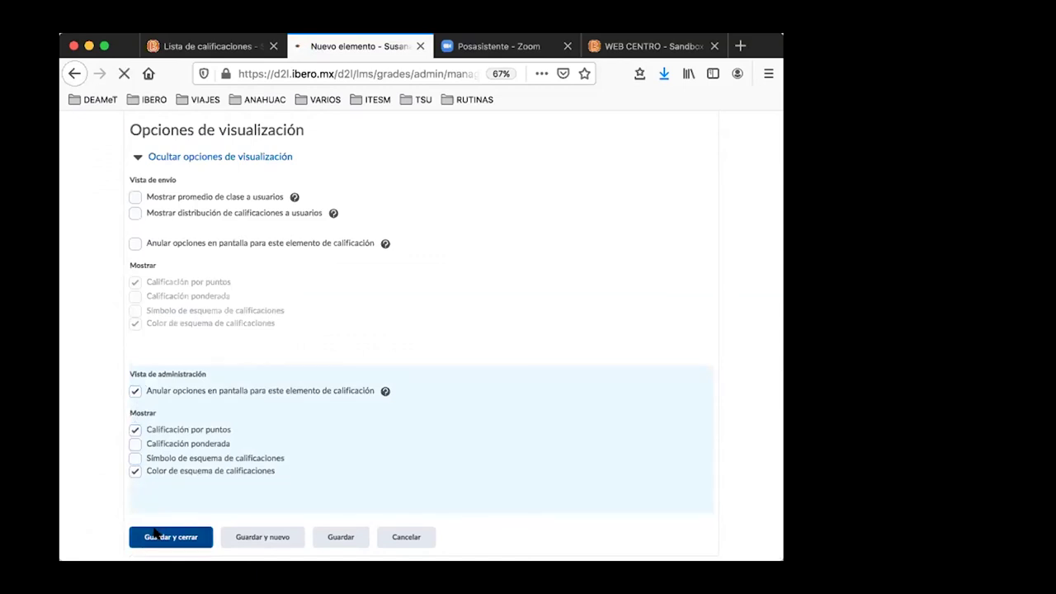
pyautogui.scroll(-4, 441, 372)
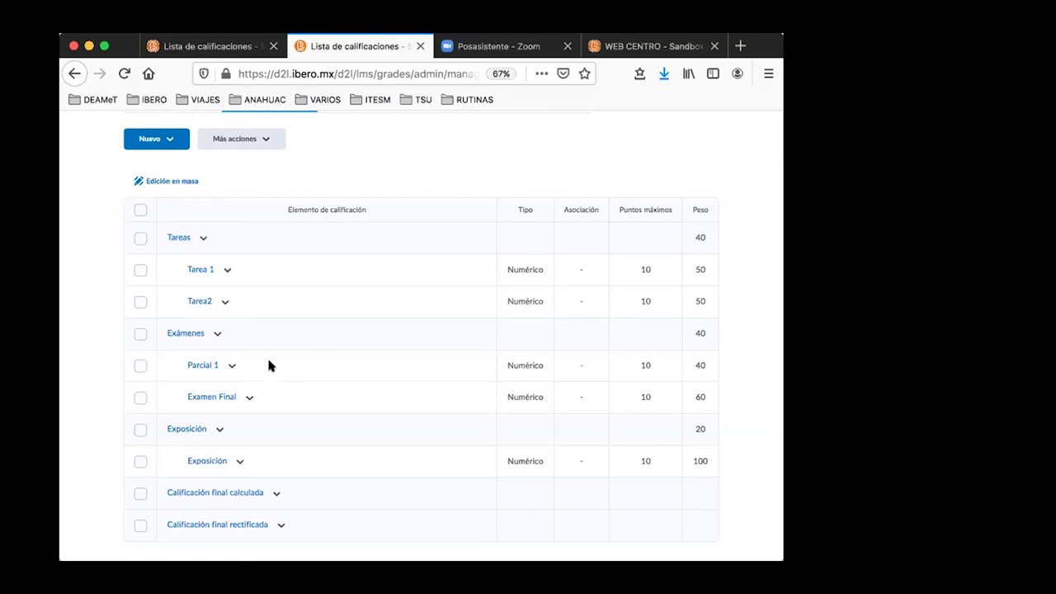
pyautogui.click(269, 138)
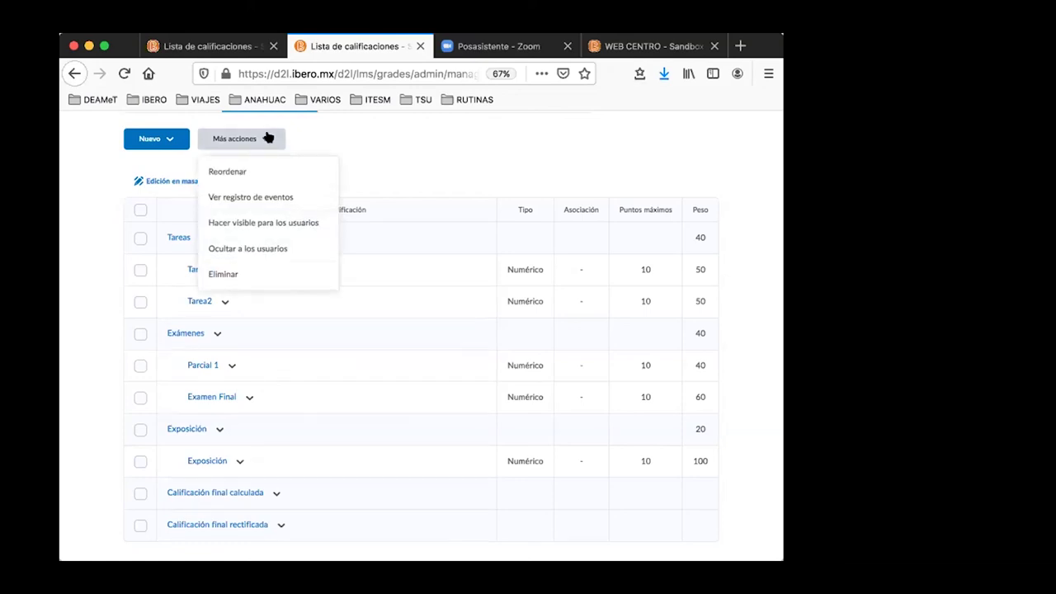
pyautogui.scroll(1, 387, 153)
pyautogui.click(390, 154)
pyautogui.scroll(1, 500, 180)
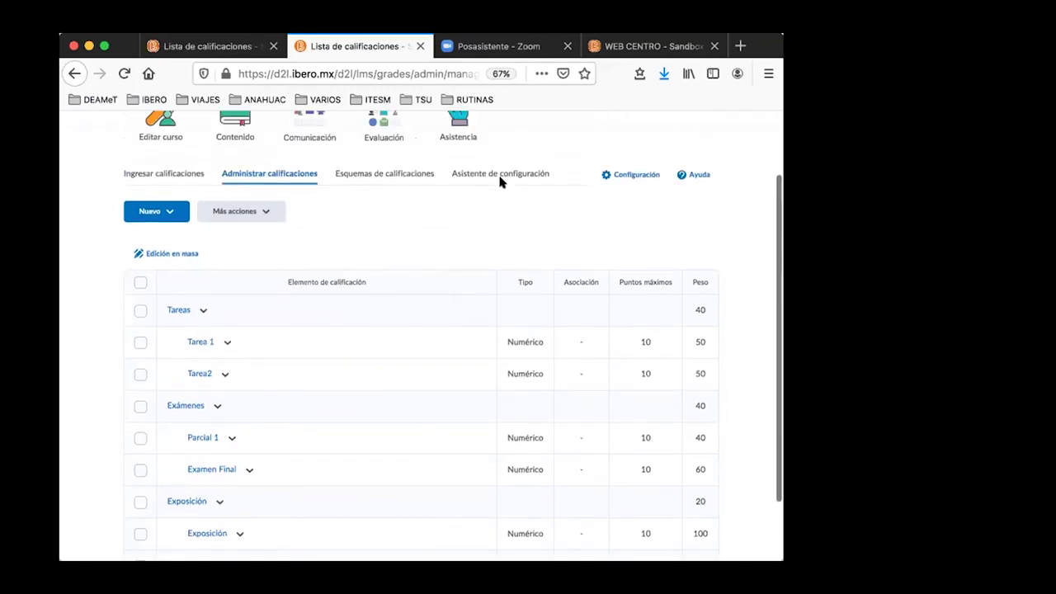
# - Select the Exámenes category together with its items Parcial 1 and Examen Final in the list of grade items
pyautogui.scroll(-1, 429, 247)
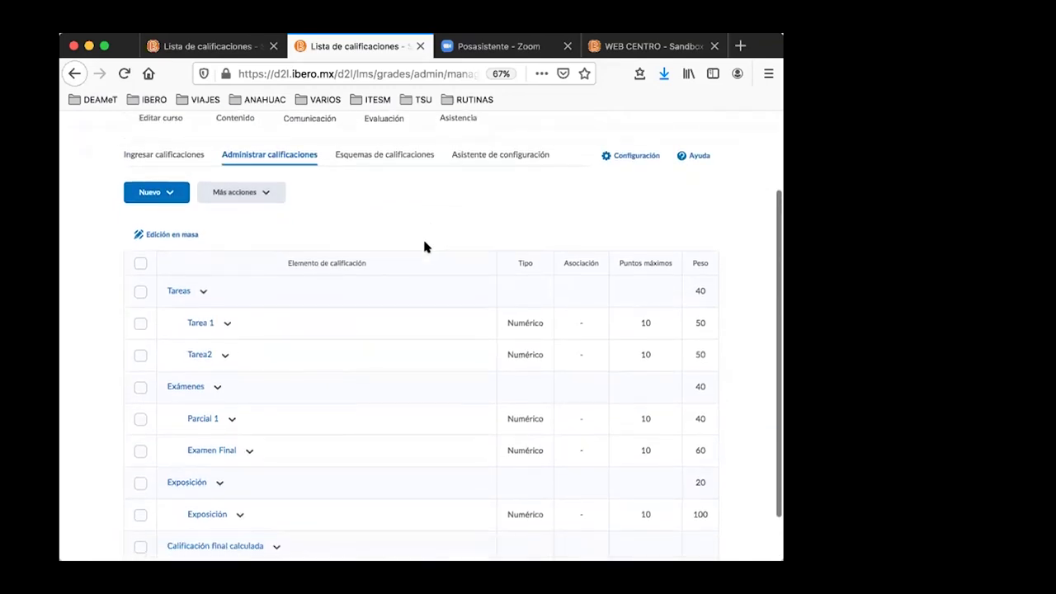
pyautogui.scroll(-1, 203, 215)
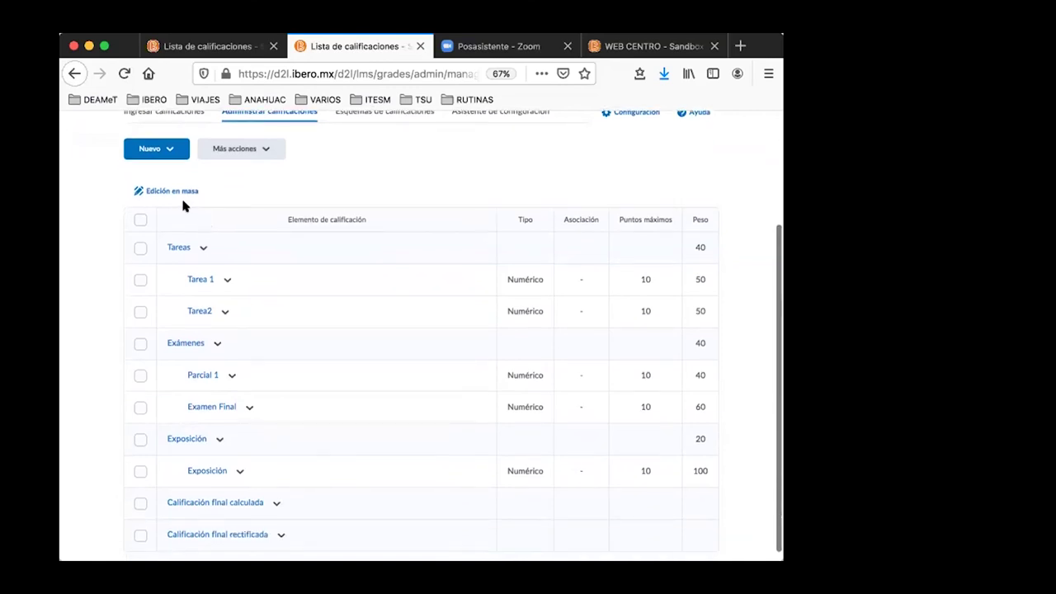
pyautogui.click(140, 343)
pyautogui.click(140, 376)
pyautogui.click(140, 406)
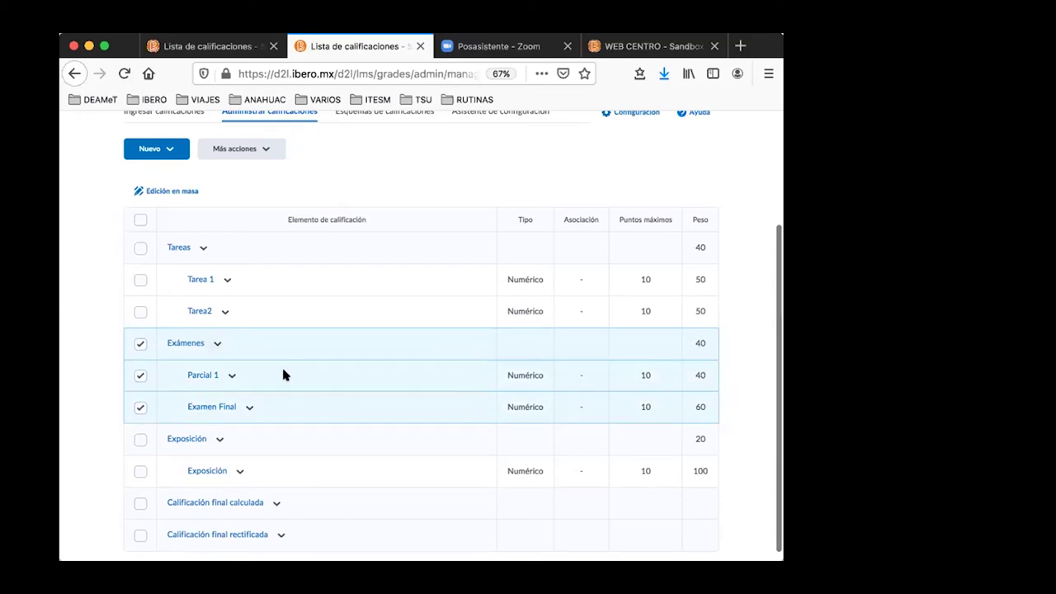
# - Bulk-edit the selected exam items, setting the weight of Parcial 1 to 30, and save
pyautogui.click(154, 191)
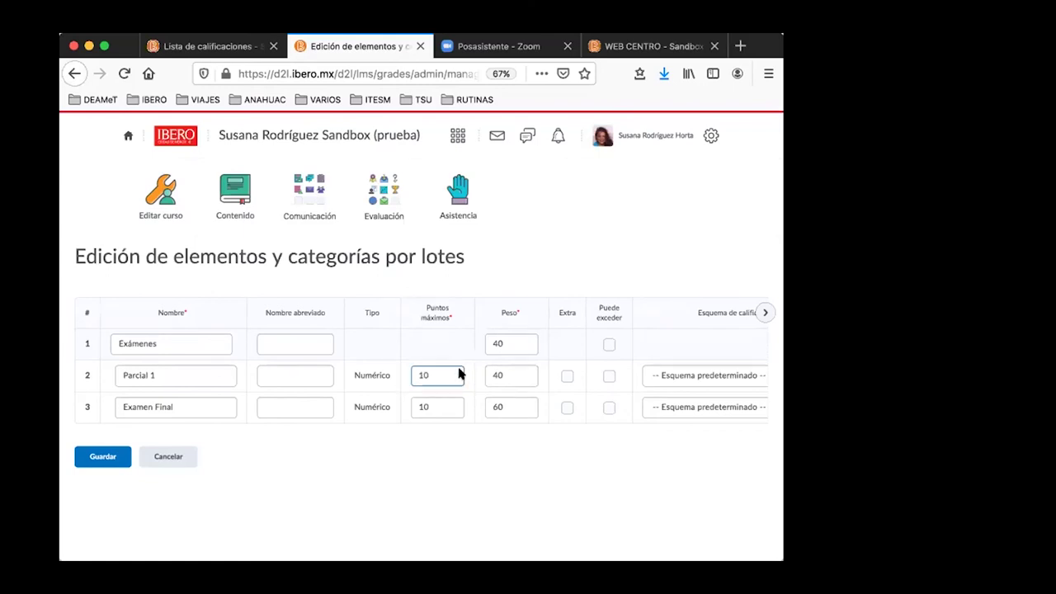
pyautogui.click(510, 373)
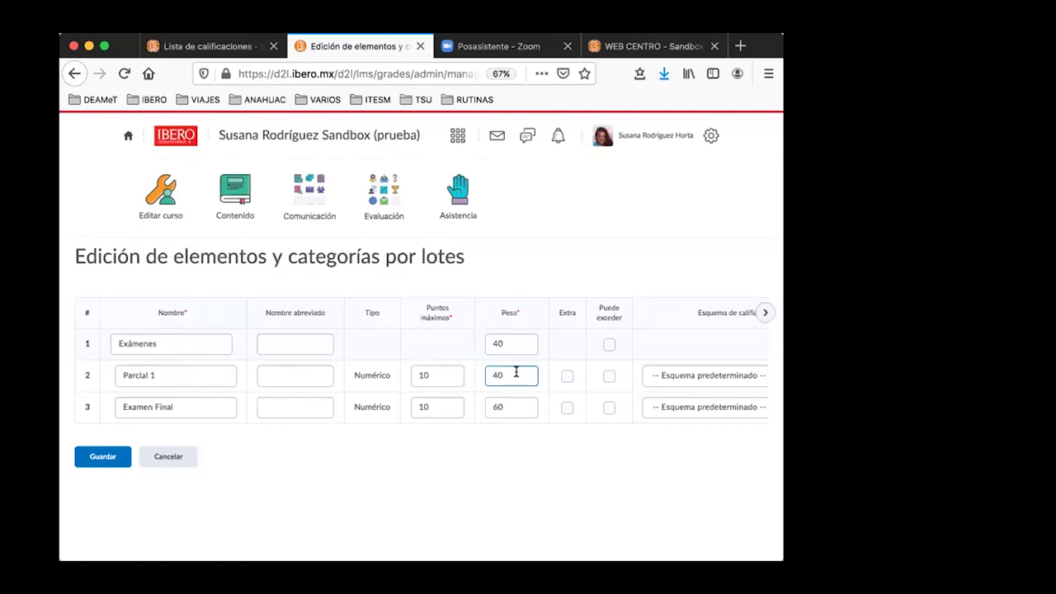
pyautogui.moveTo(515, 372); pyautogui.dragTo(491, 372)
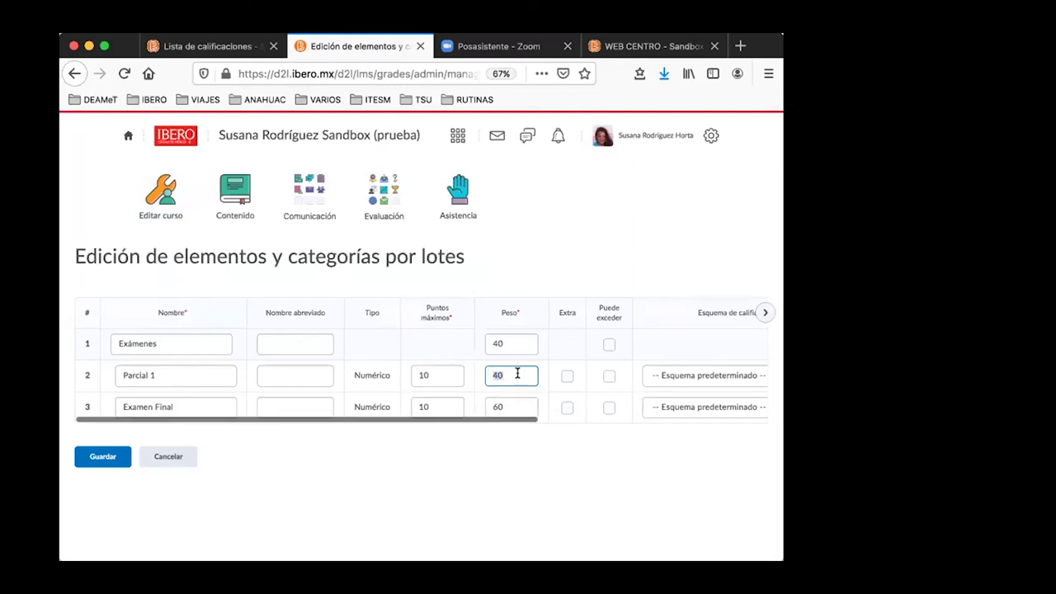
pyautogui.write('3')
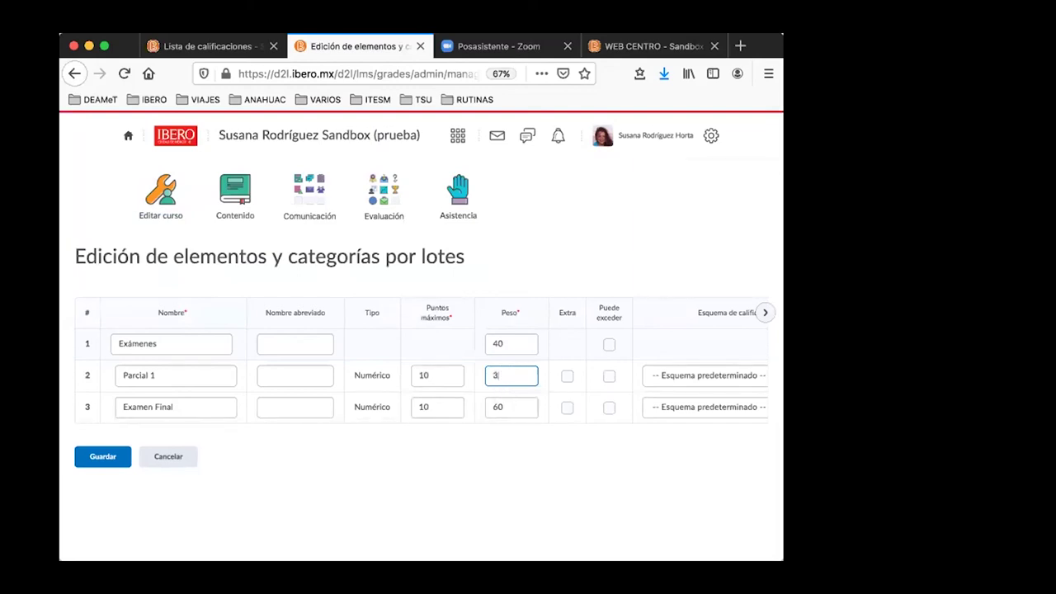
pyautogui.write('0')
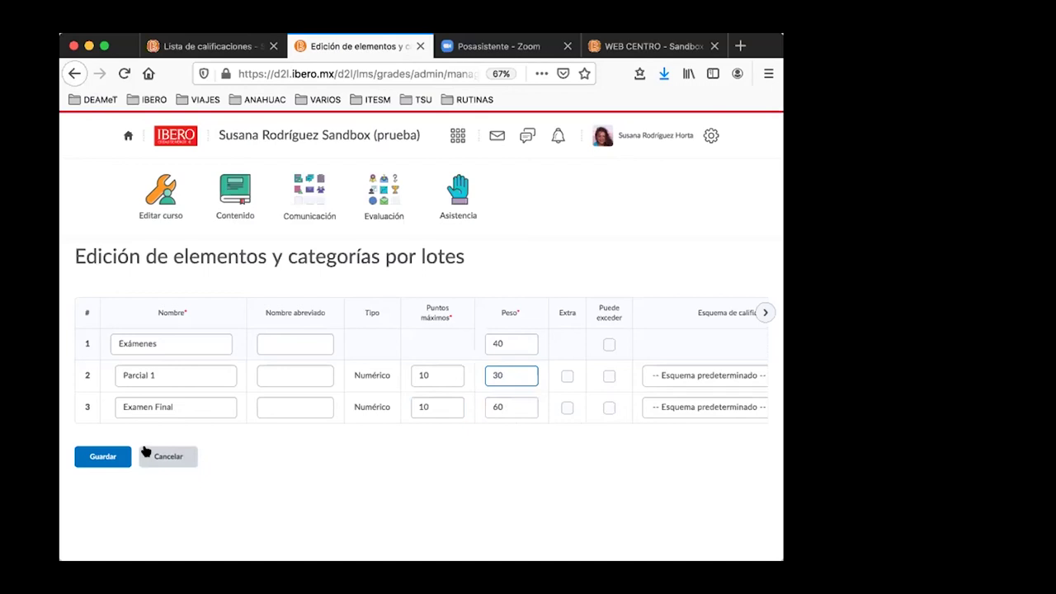
pyautogui.click(100, 458)
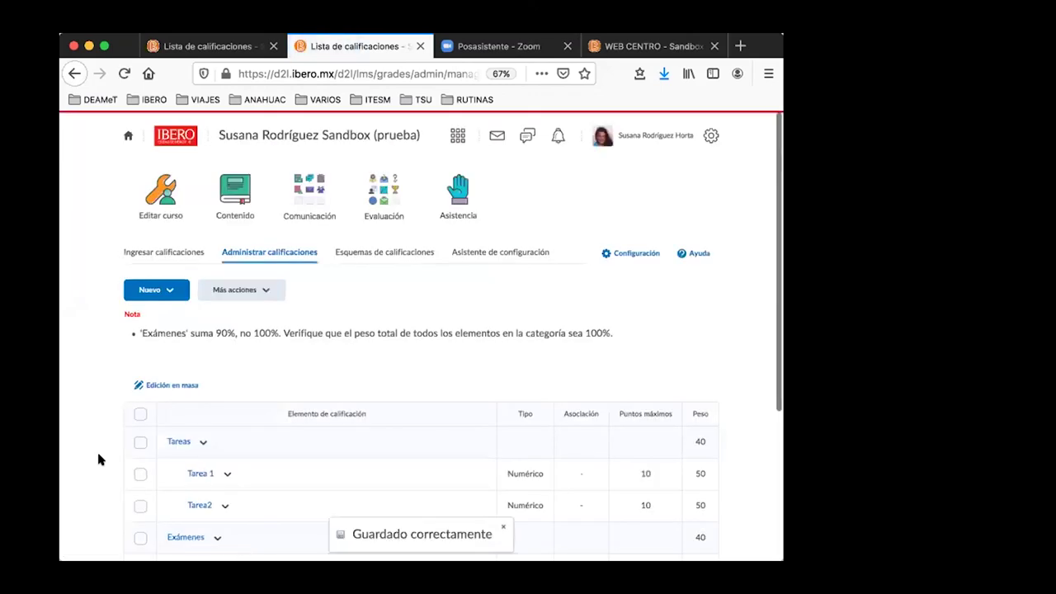
pyautogui.scroll(-3, 98, 459)
pyautogui.scroll(-1, 97, 459)
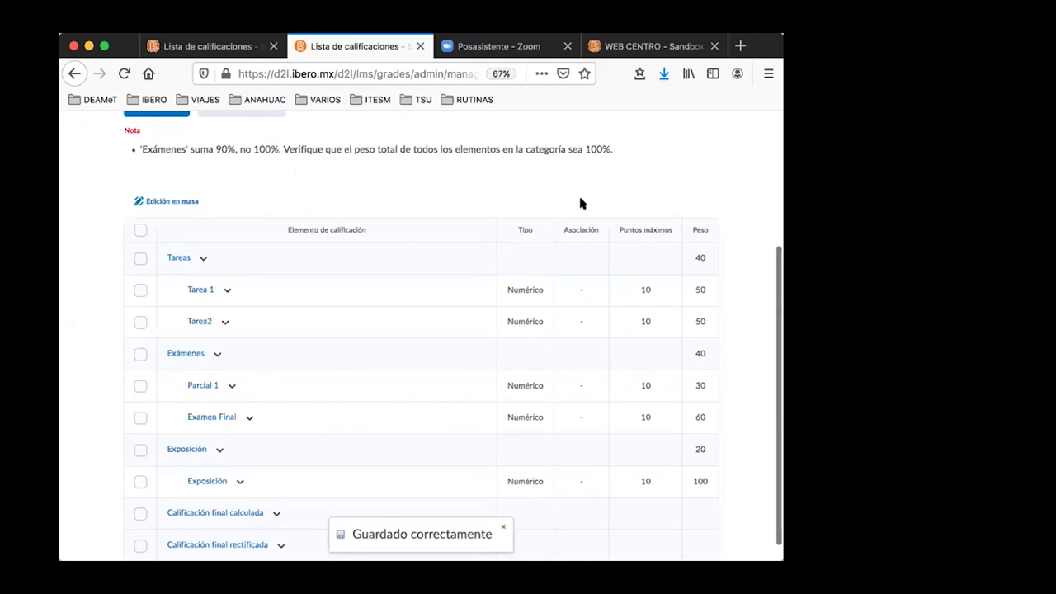
# - Create a new numeric grade item named "Parcial 2" with the default points and weight, then save and close it
pyautogui.scroll(1, 238, 188)
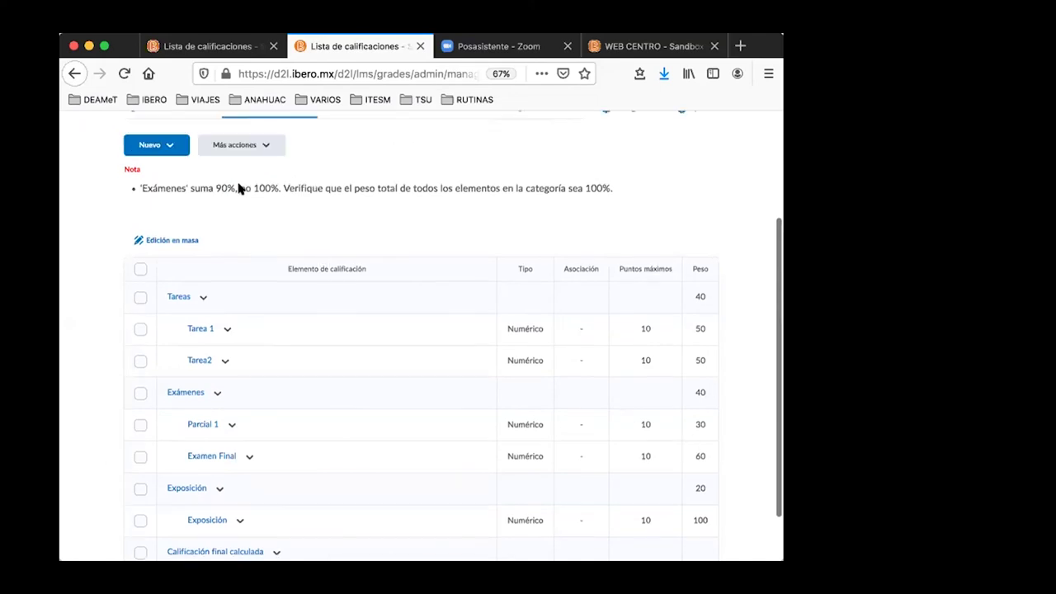
pyautogui.click(167, 148)
pyautogui.click(163, 180)
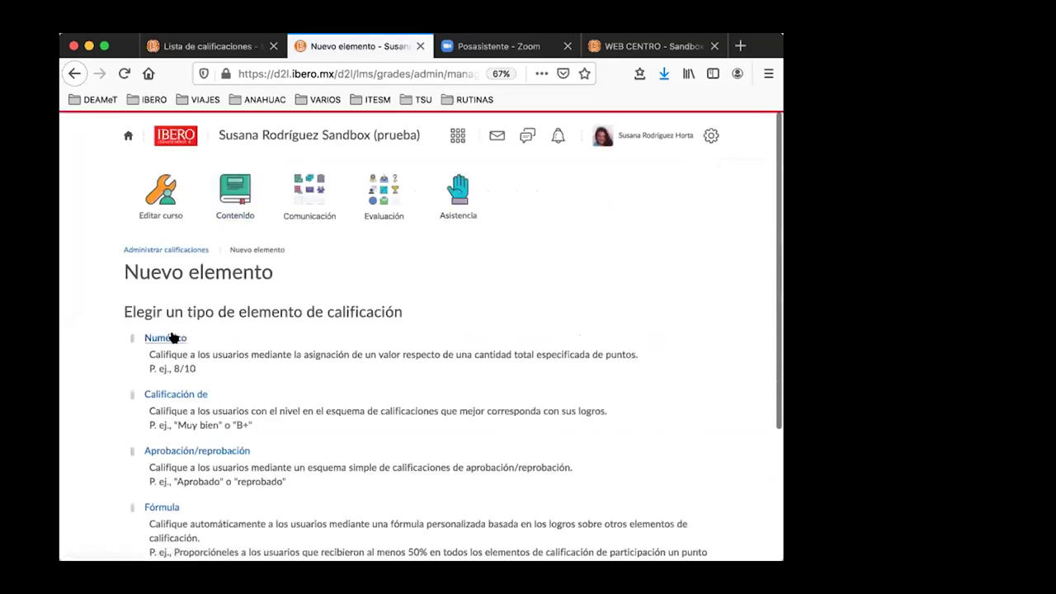
pyautogui.click(211, 323)
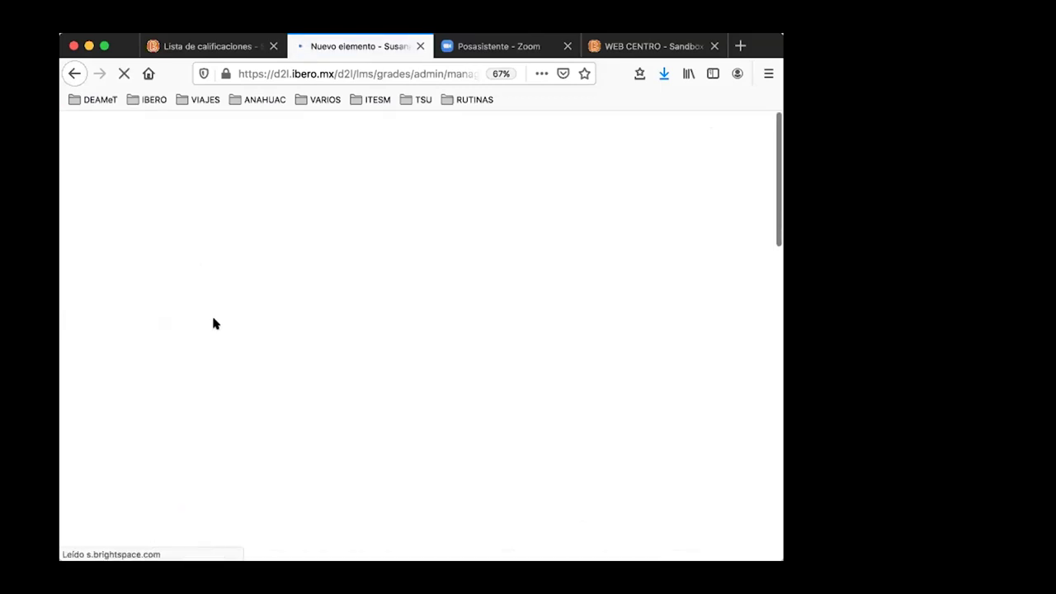
pyautogui.click(189, 431)
pyautogui.write('Parcial')
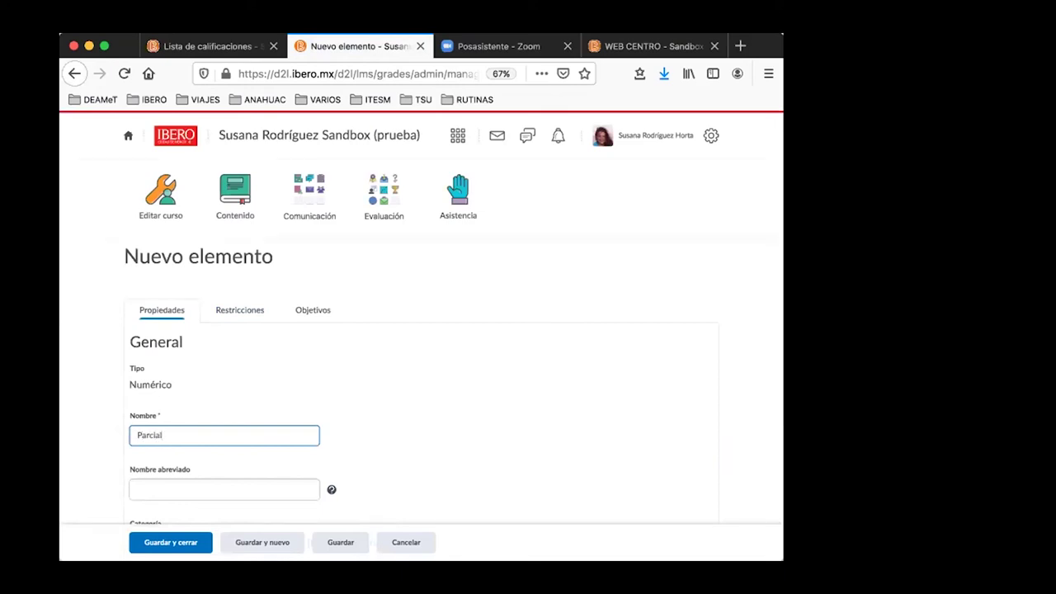
pyautogui.write(' 2')
pyautogui.scroll(-5, 188, 398)
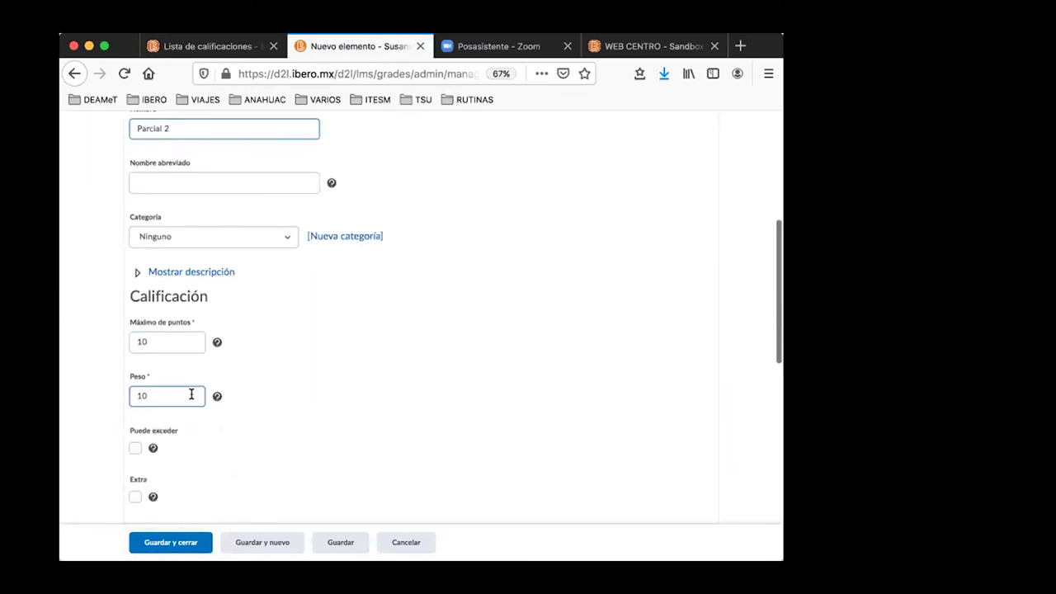
pyautogui.scroll(-5, 190, 398)
pyautogui.click(152, 542)
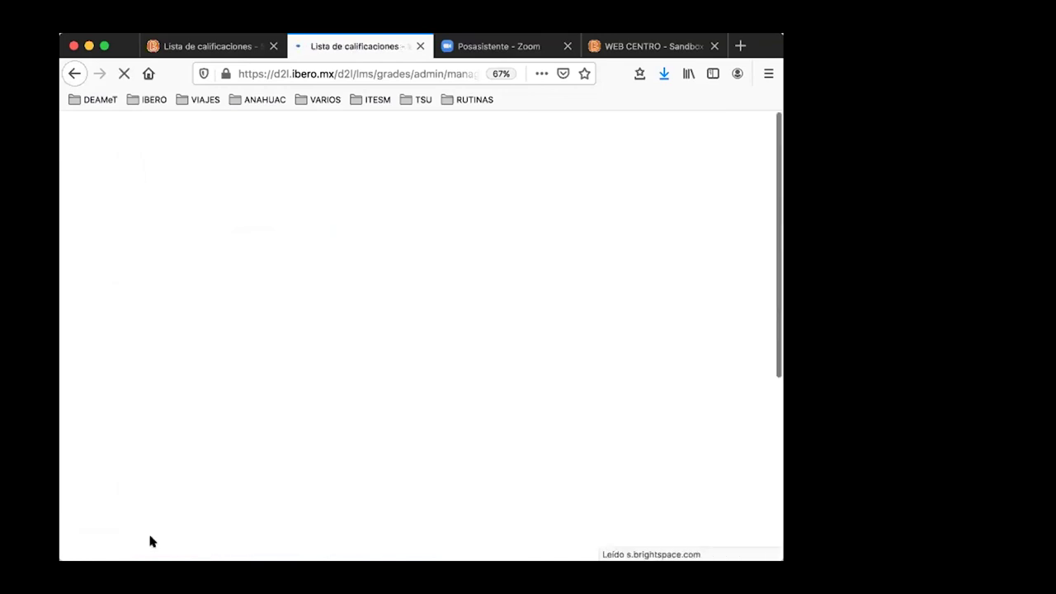
# - Edit the Parcial 2 grade item to assign it to the Exámenes category, and save it
pyautogui.scroll(-2, 293, 429)
pyautogui.scroll(-5, 293, 429)
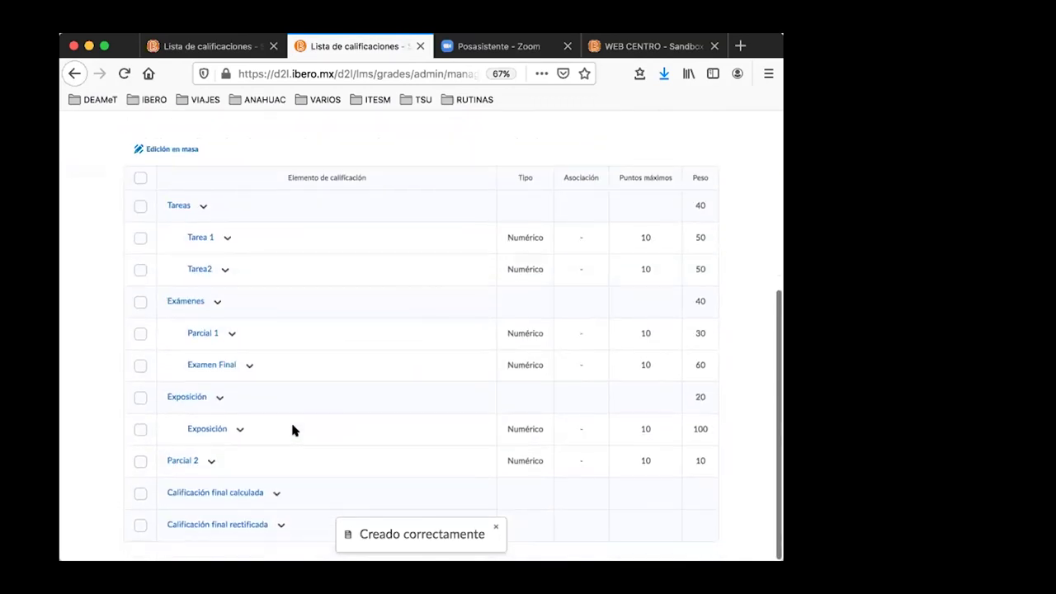
pyautogui.click(212, 460)
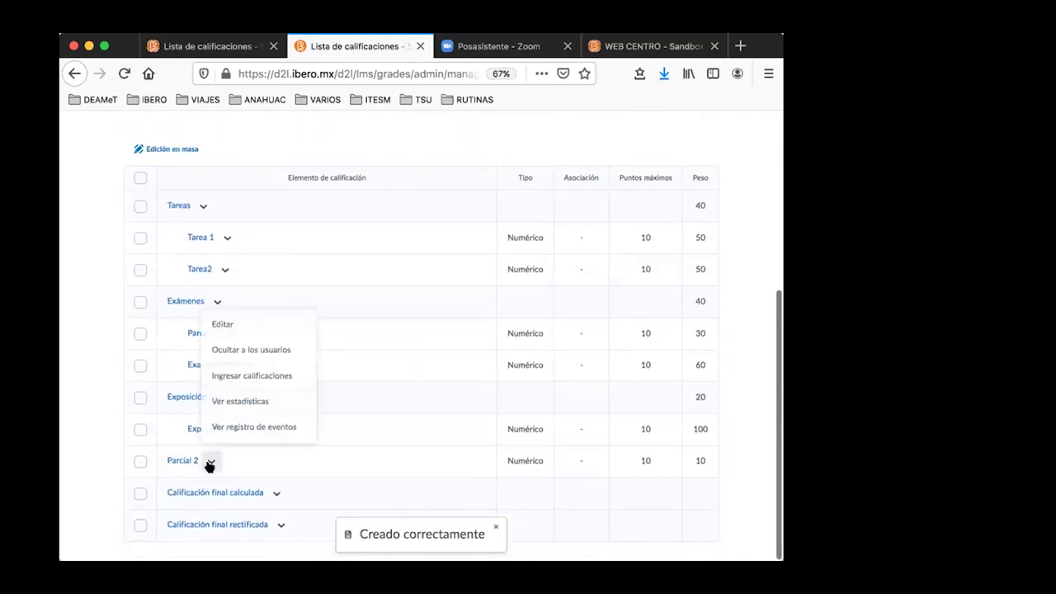
pyautogui.click(252, 324)
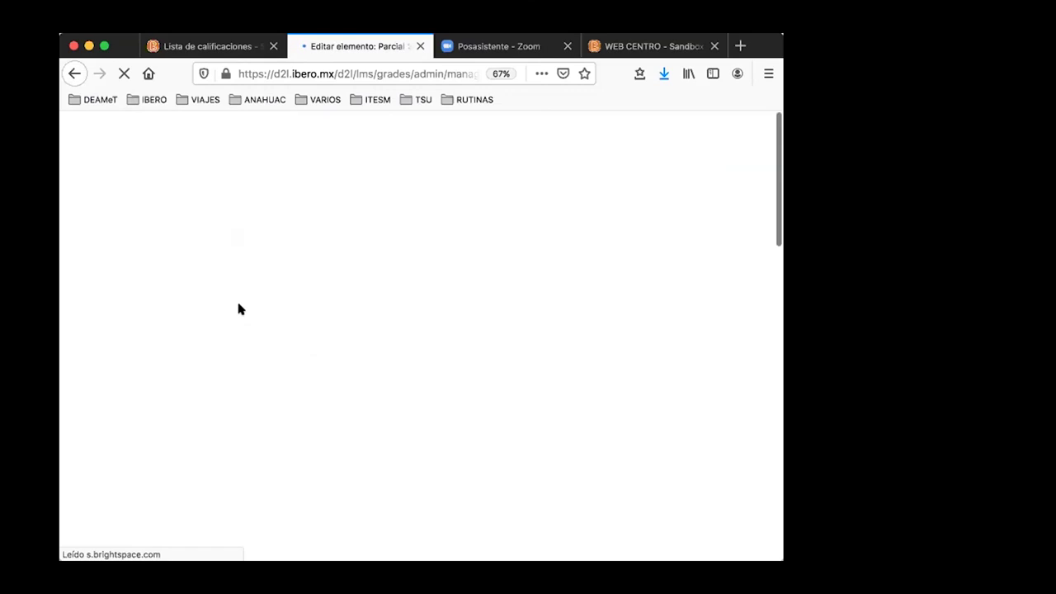
pyautogui.scroll(-5, 236, 337)
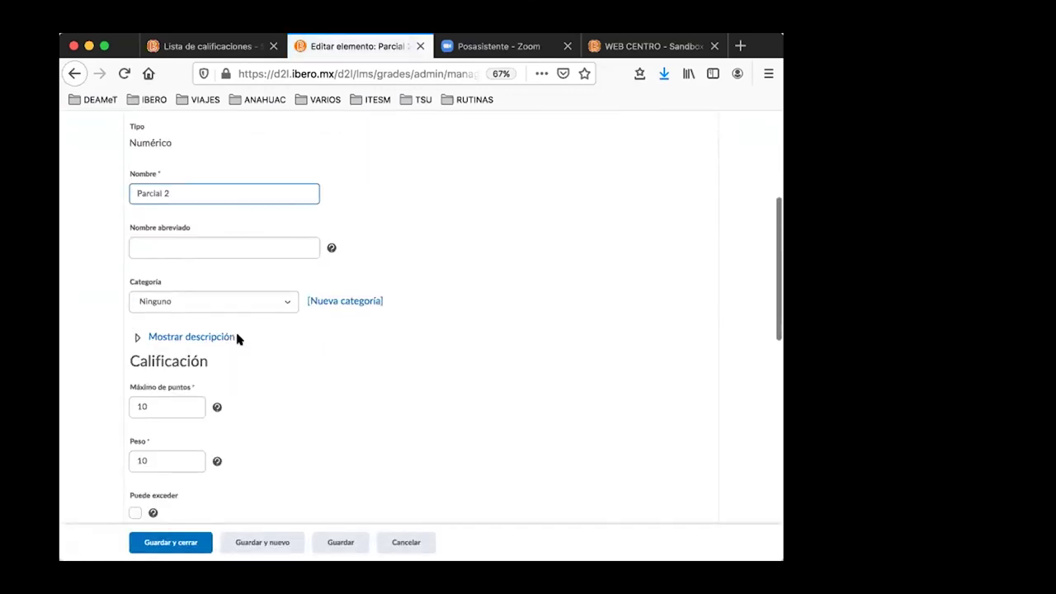
pyautogui.click(254, 294)
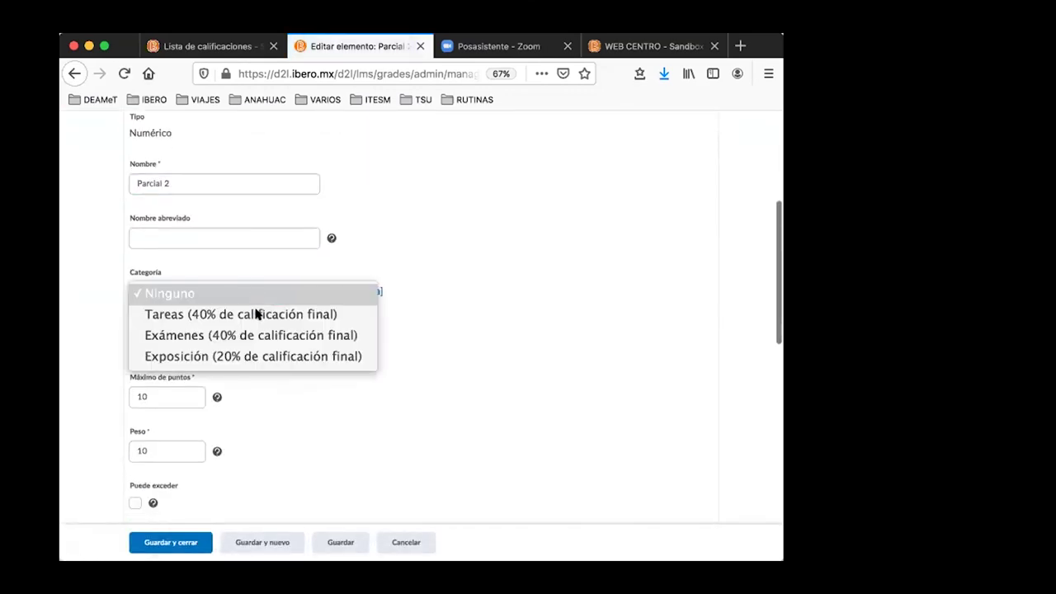
pyautogui.click(251, 333)
pyautogui.click(167, 541)
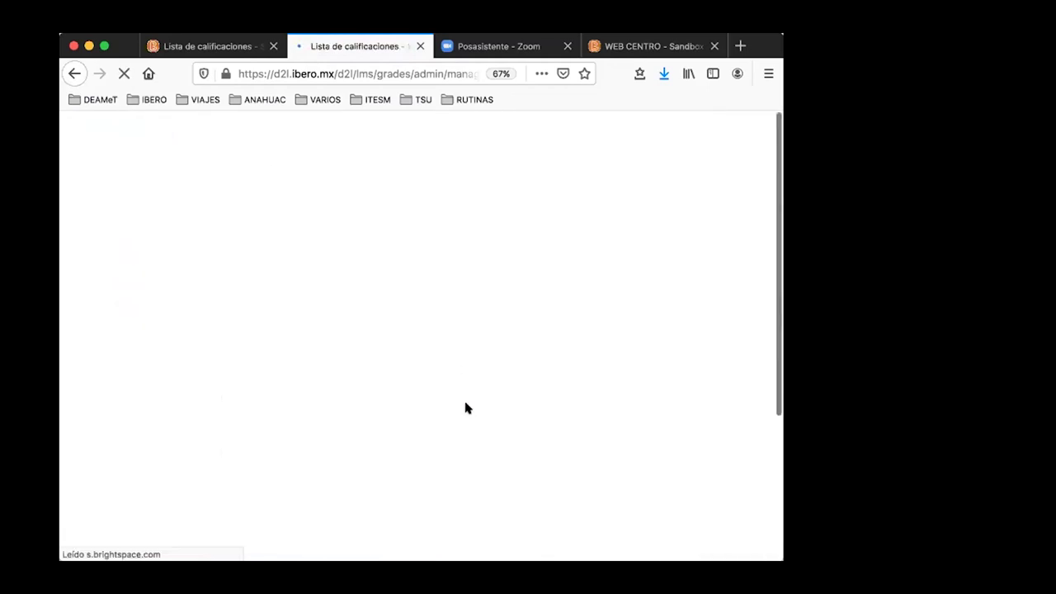
# - Open the Exámenes category together with Parcial 1, Examen Final and Parcial 2 for bulk editing
pyautogui.scroll(-5, 465, 406)
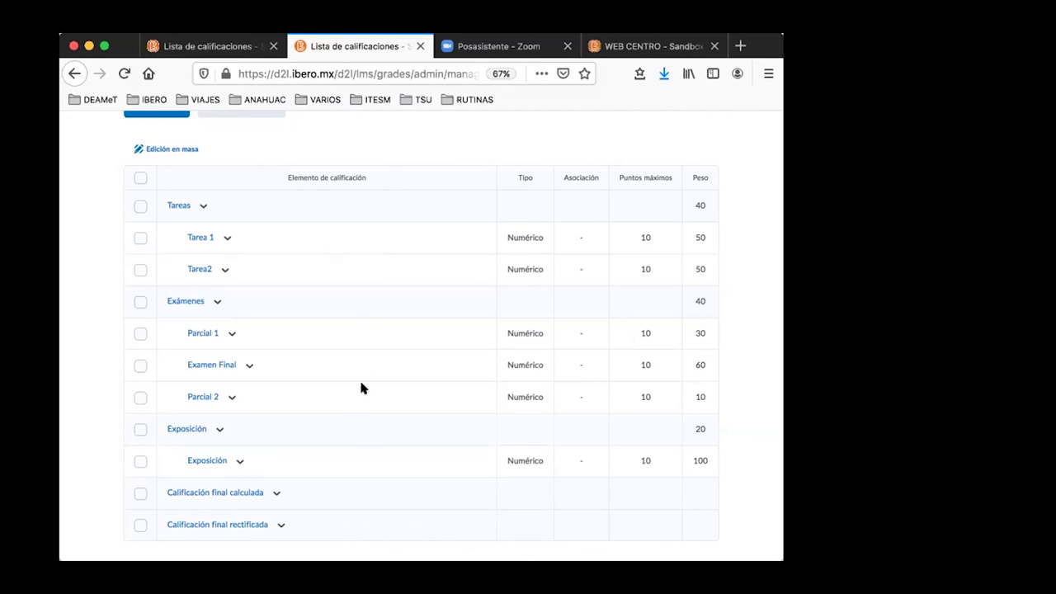
pyautogui.click(140, 301)
pyautogui.click(141, 333)
pyautogui.click(140, 364)
pyautogui.click(140, 396)
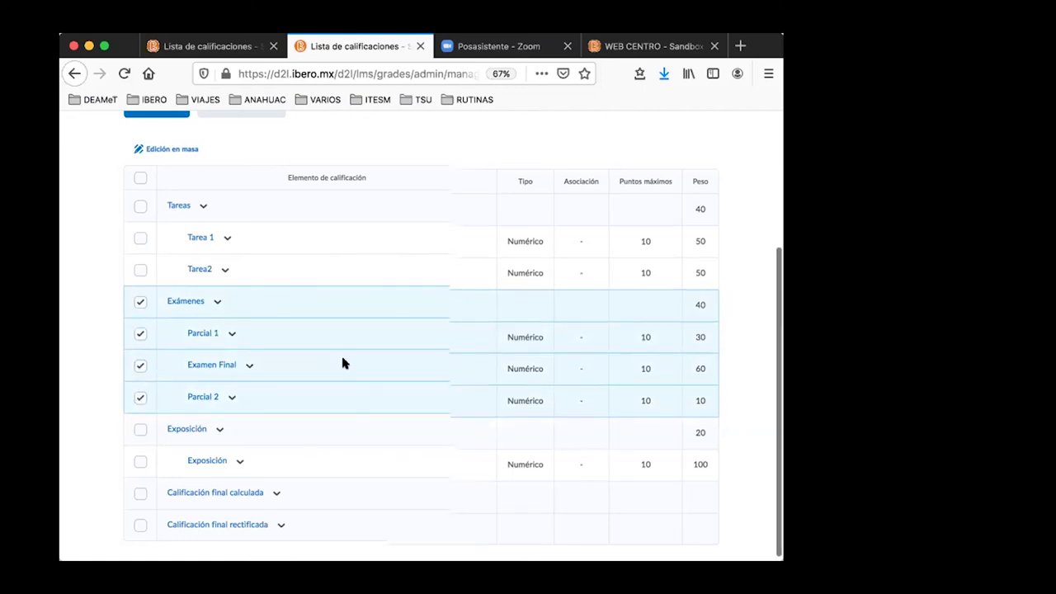
pyautogui.scroll(2, 342, 361)
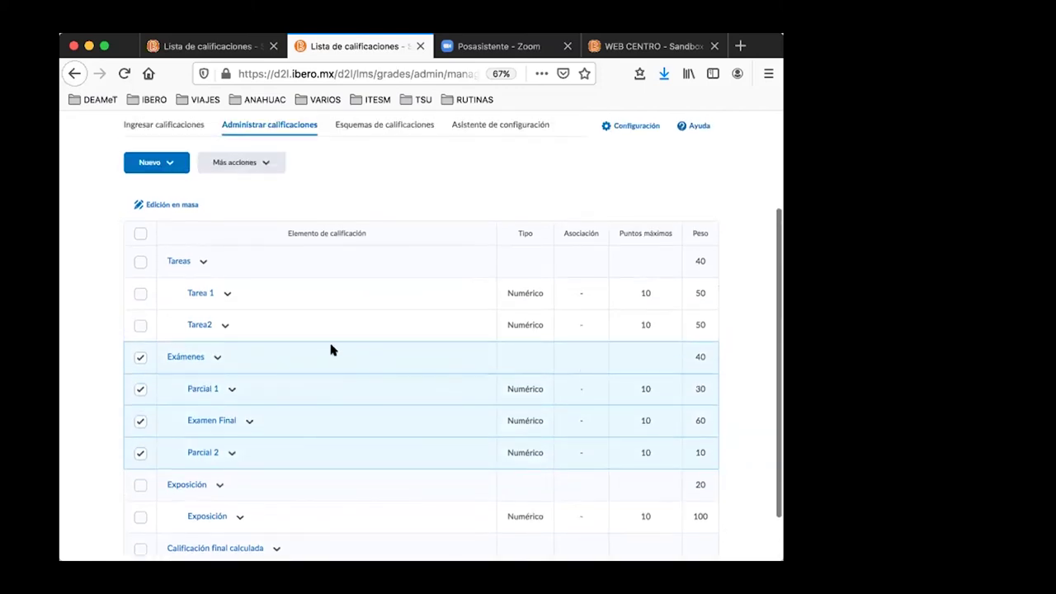
pyautogui.click(157, 208)
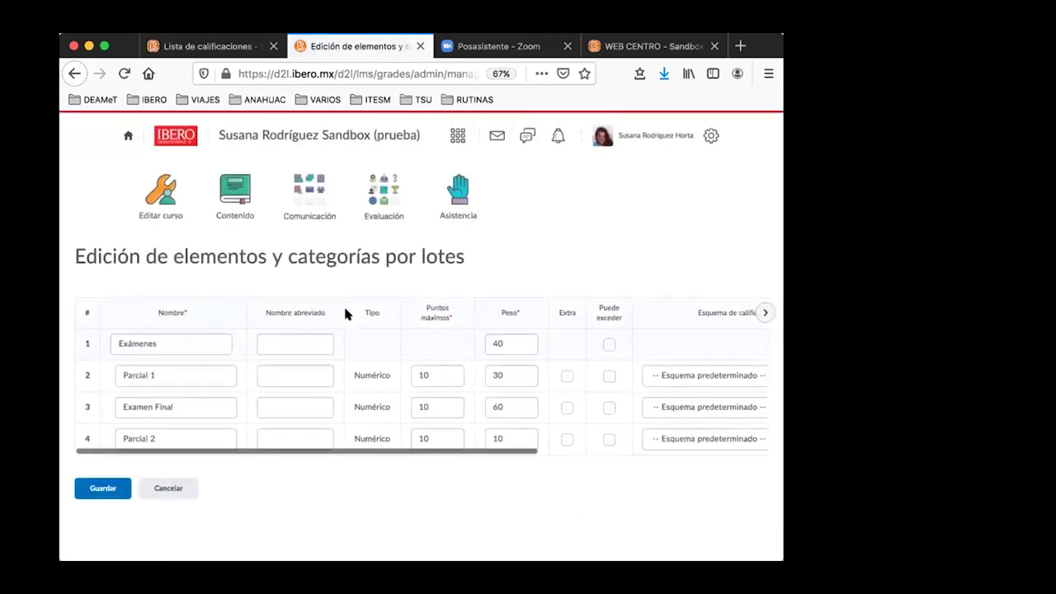
# - Set the weights of Parcial 1 and Parcial 2 to 25 and of Examen Final to 50, and save
pyautogui.click(516, 406)
pyautogui.moveTo(515, 373); pyautogui.dragTo(487, 373)
pyautogui.write('25')
pyautogui.click(525, 407)
pyautogui.click(511, 439)
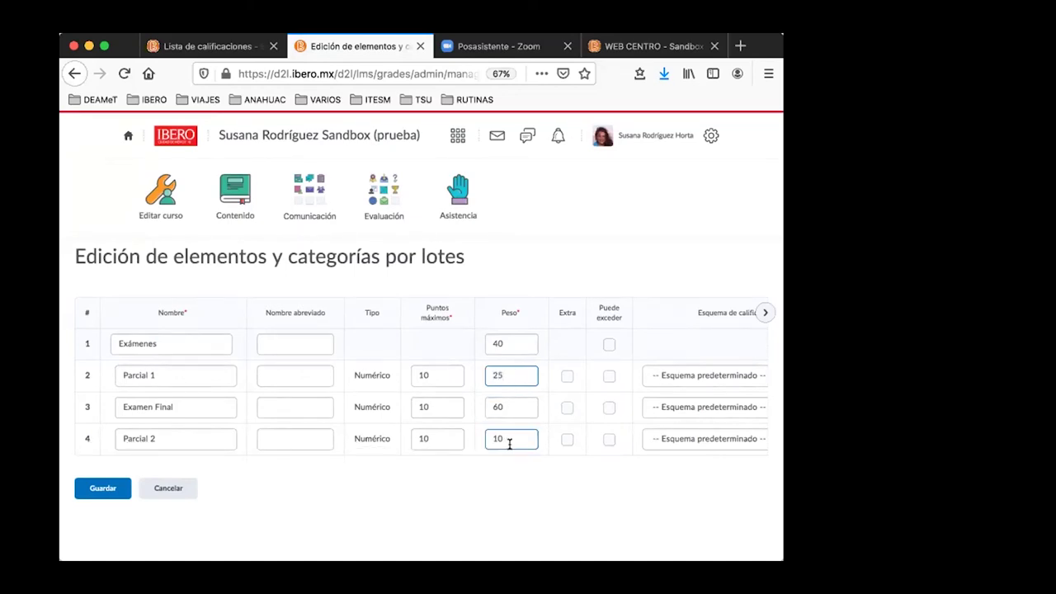
pyautogui.moveTo(510, 439); pyautogui.dragTo(490, 433)
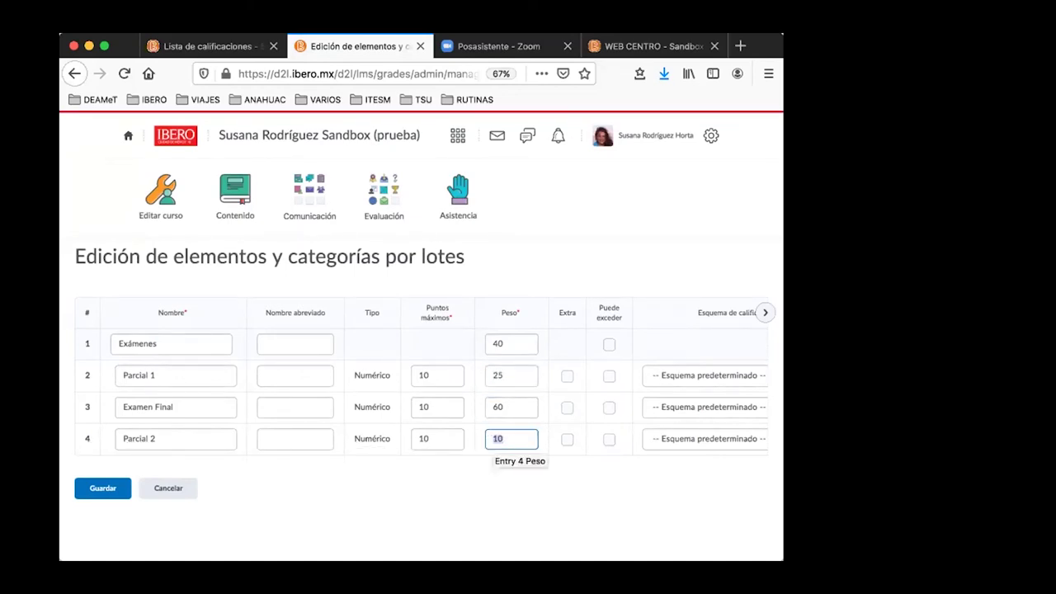
pyautogui.write('25')
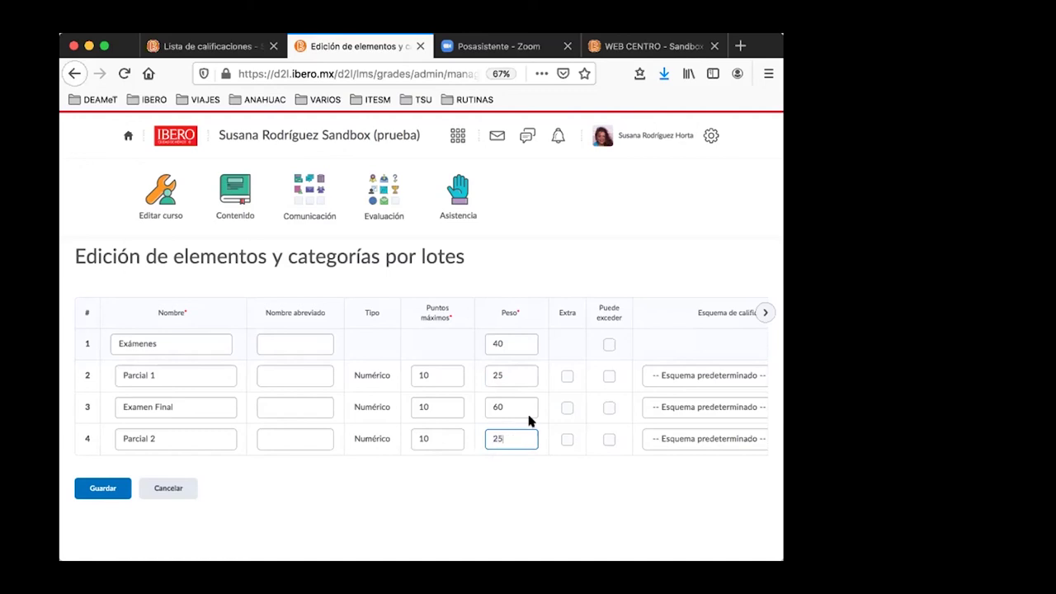
pyautogui.doubleClick(509, 408)
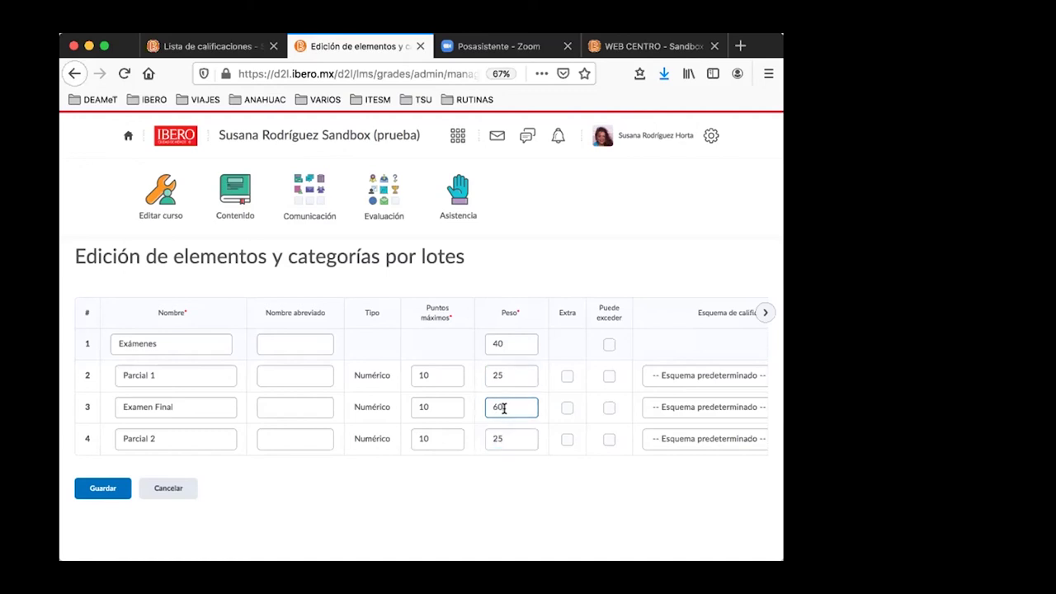
pyautogui.write('50')
pyautogui.click(101, 488)
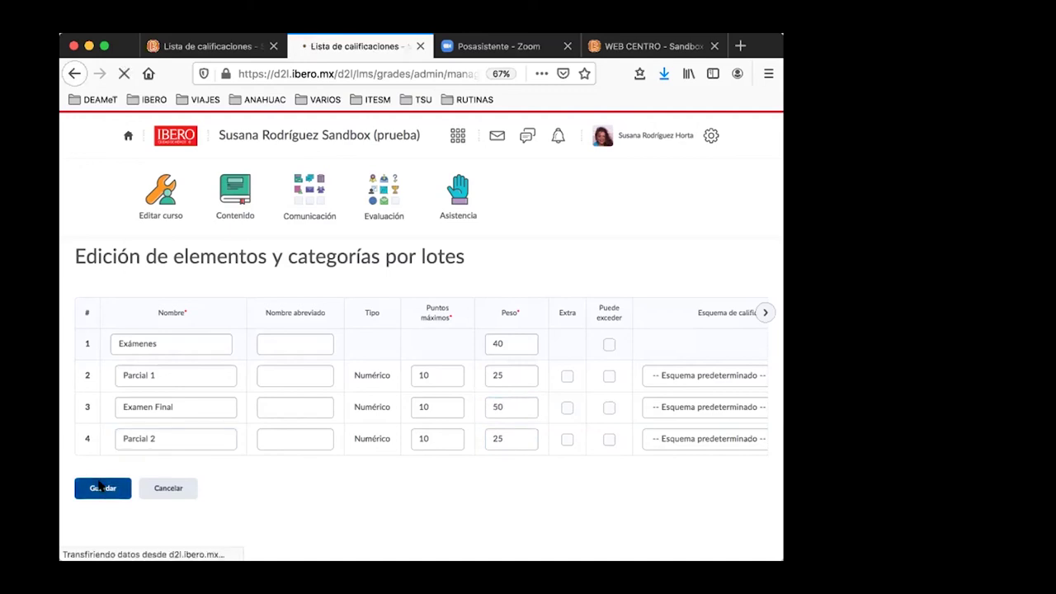
pyautogui.scroll(-5, 395, 405)
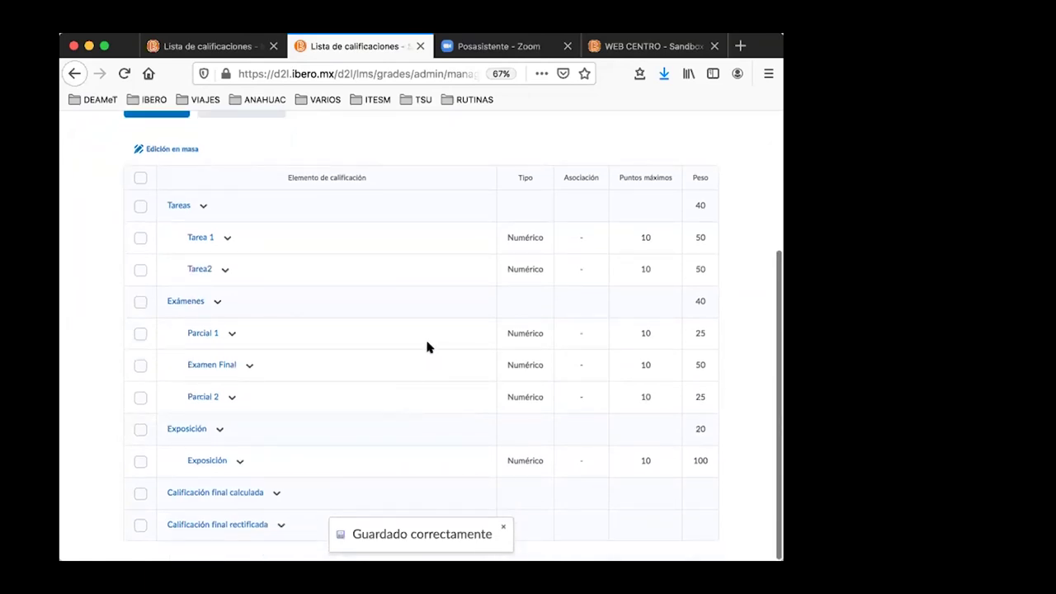
pyautogui.scroll(1, 438, 351)
pyautogui.scroll(-1, 438, 351)
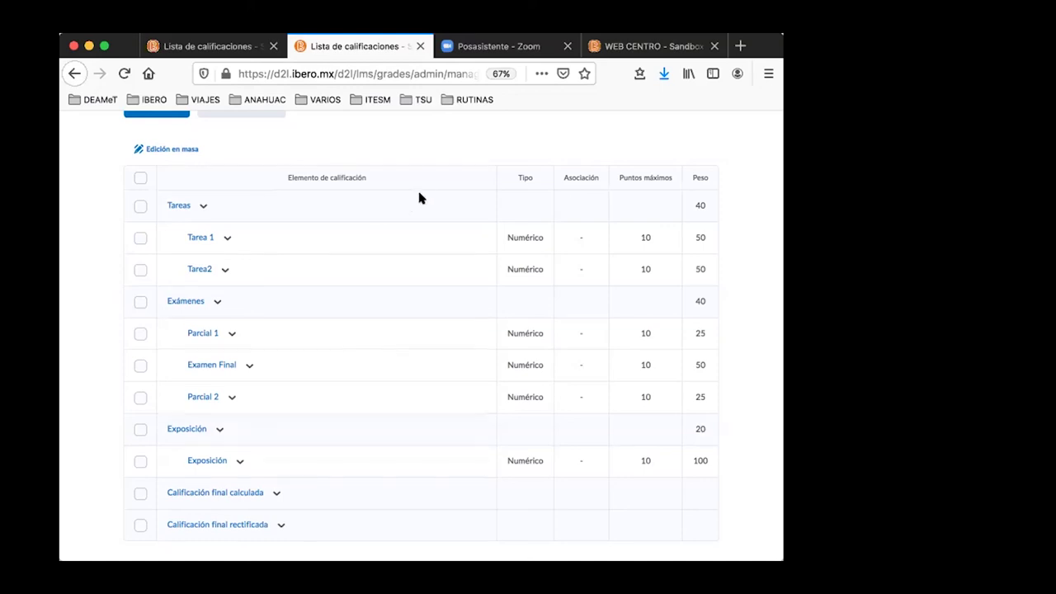
# - Open the reordering page for the grade items and categories
pyautogui.scroll(1, 419, 199)
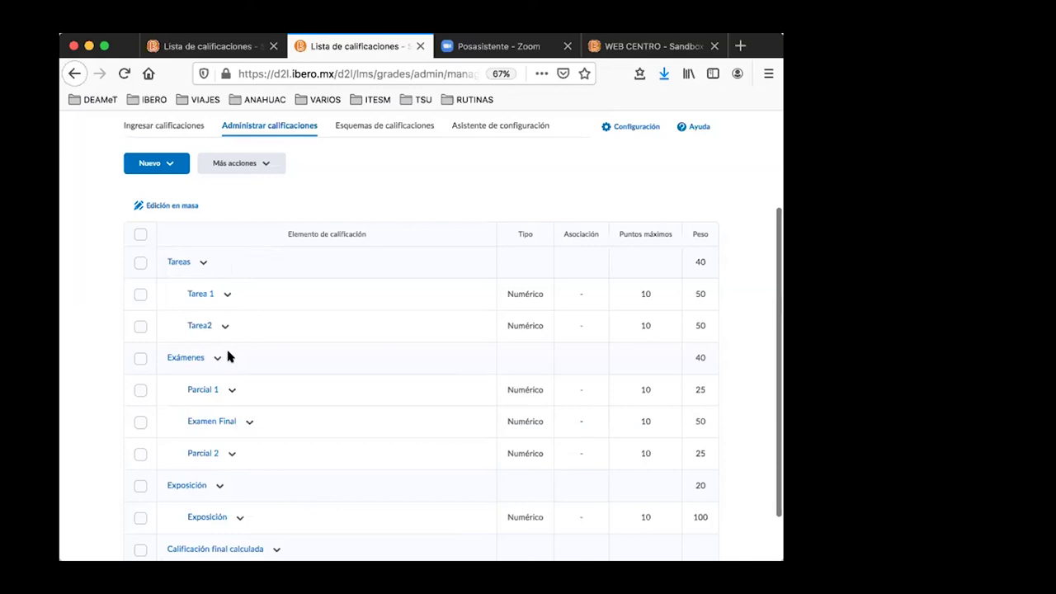
pyautogui.click(269, 165)
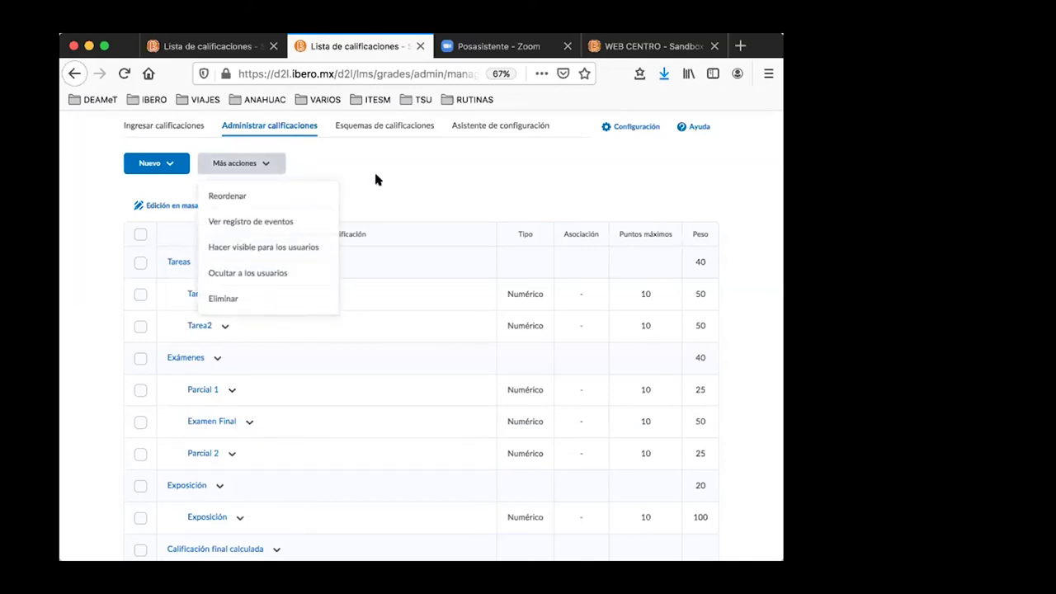
pyautogui.scroll(1, 374, 169)
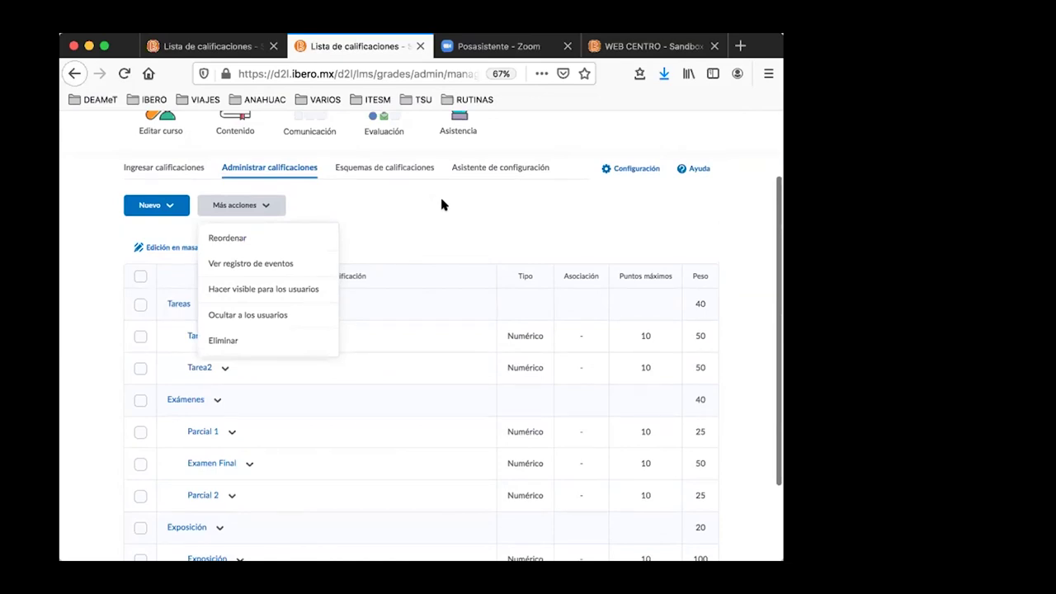
pyautogui.click(282, 230)
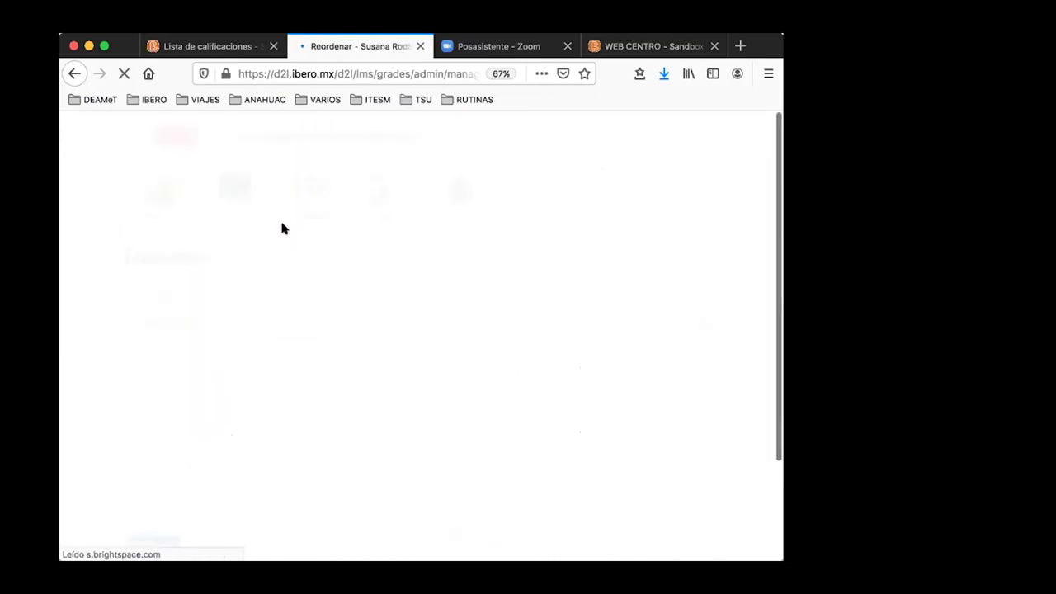
pyautogui.scroll(-2, 408, 286)
pyautogui.scroll(-2, 408, 285)
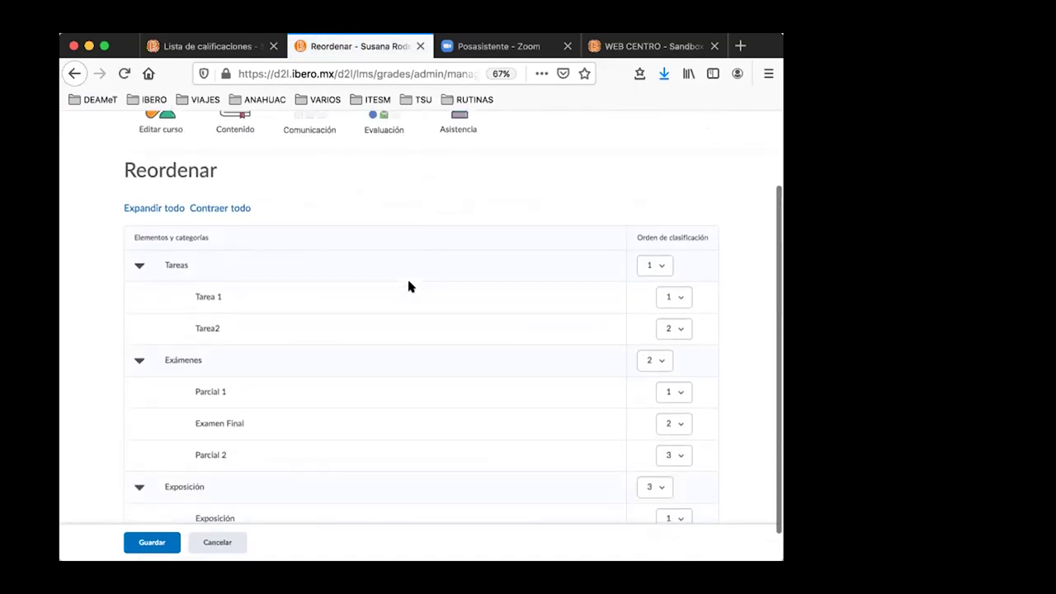
pyautogui.scroll(-1, 438, 272)
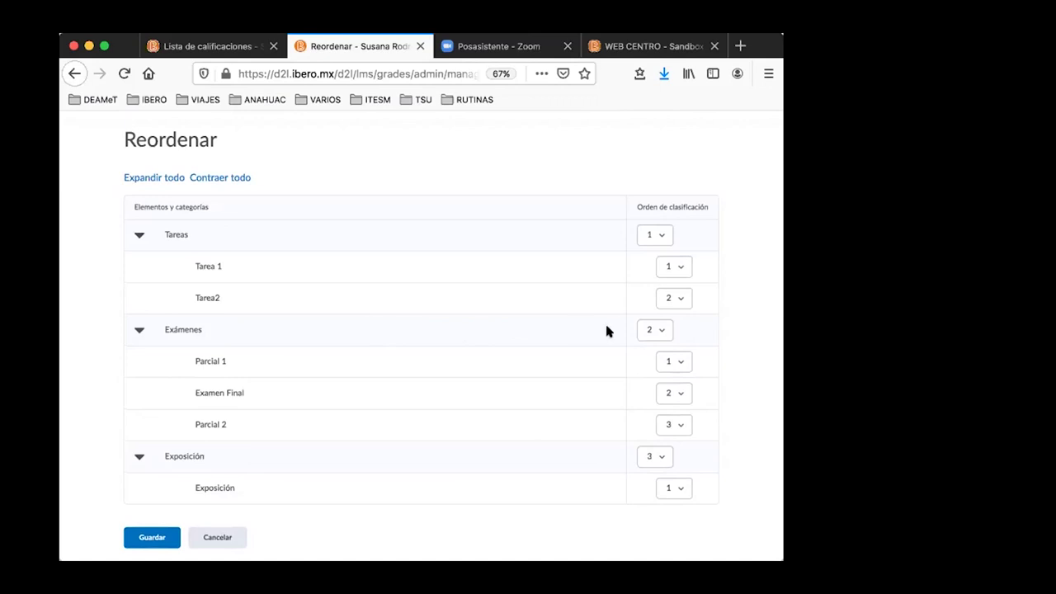
# - Set the sort order of the Exámenes category to 1 and of Examen Final to 3, and save
pyautogui.click(659, 330)
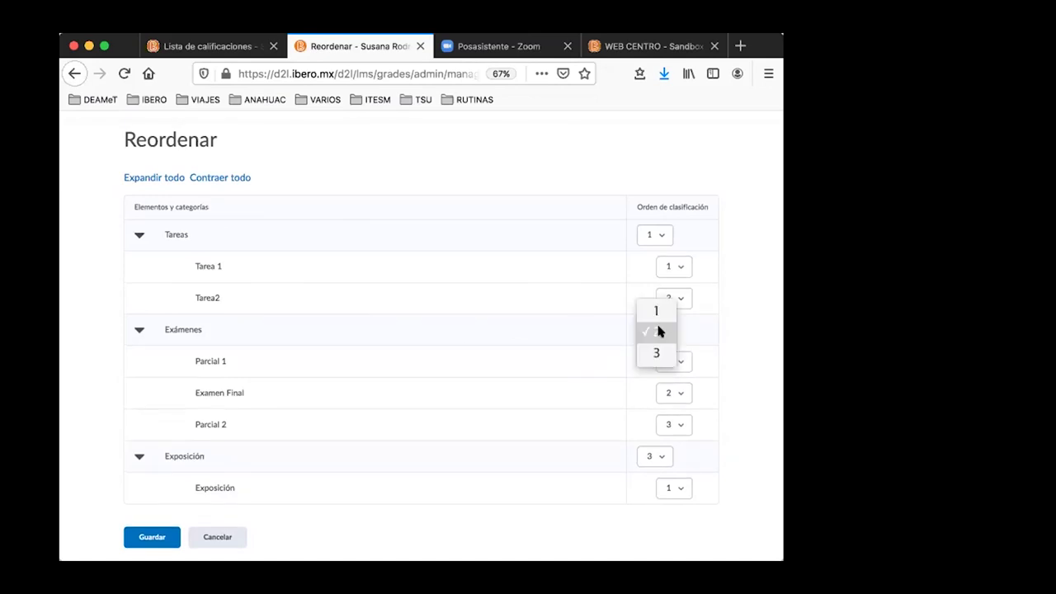
pyautogui.click(658, 311)
pyautogui.scroll(1, 619, 227)
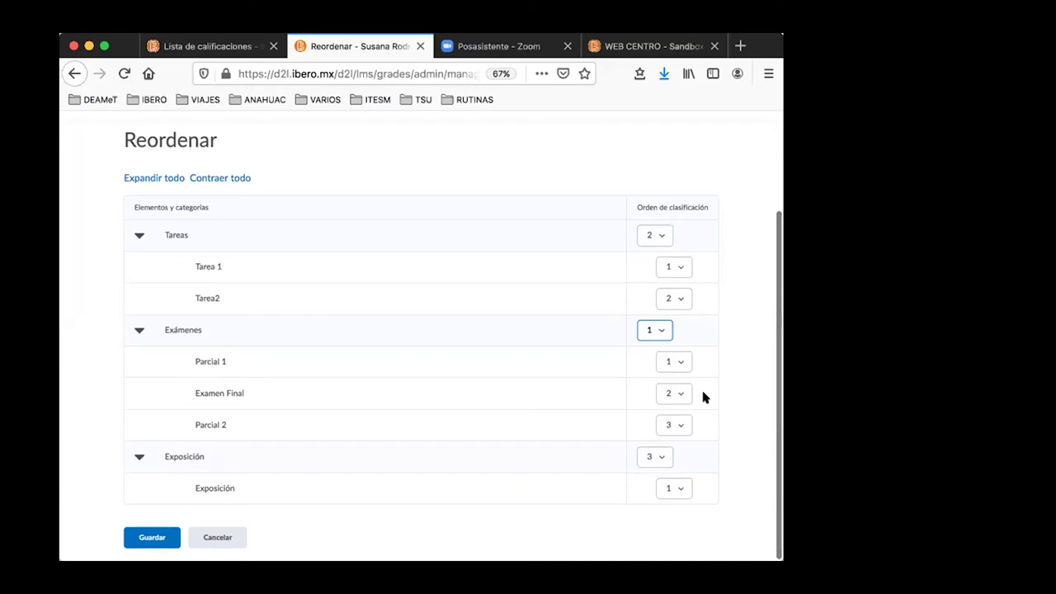
pyautogui.click(676, 394)
pyautogui.click(678, 415)
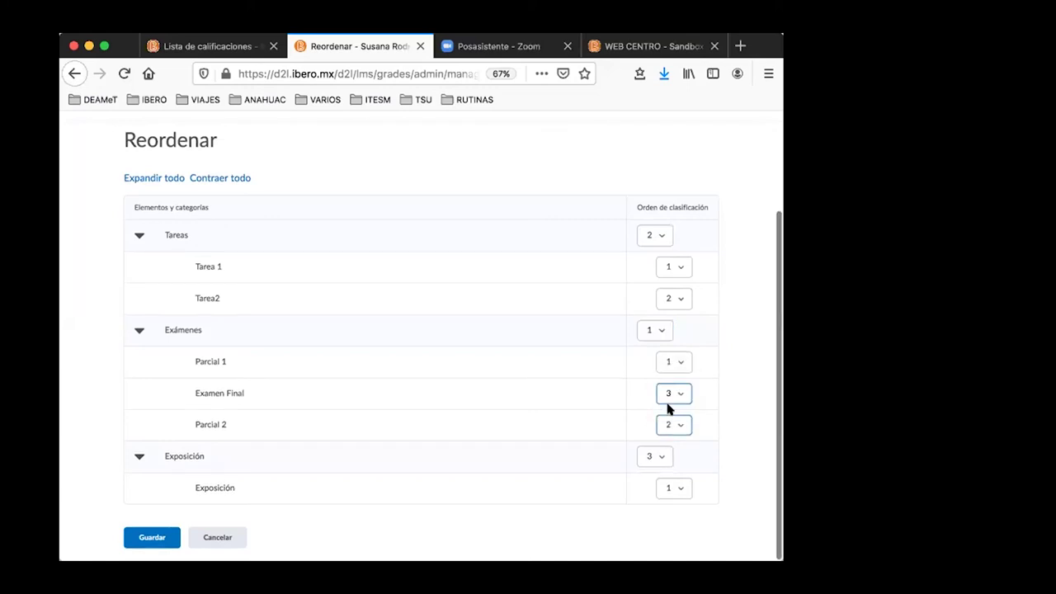
pyautogui.click(135, 539)
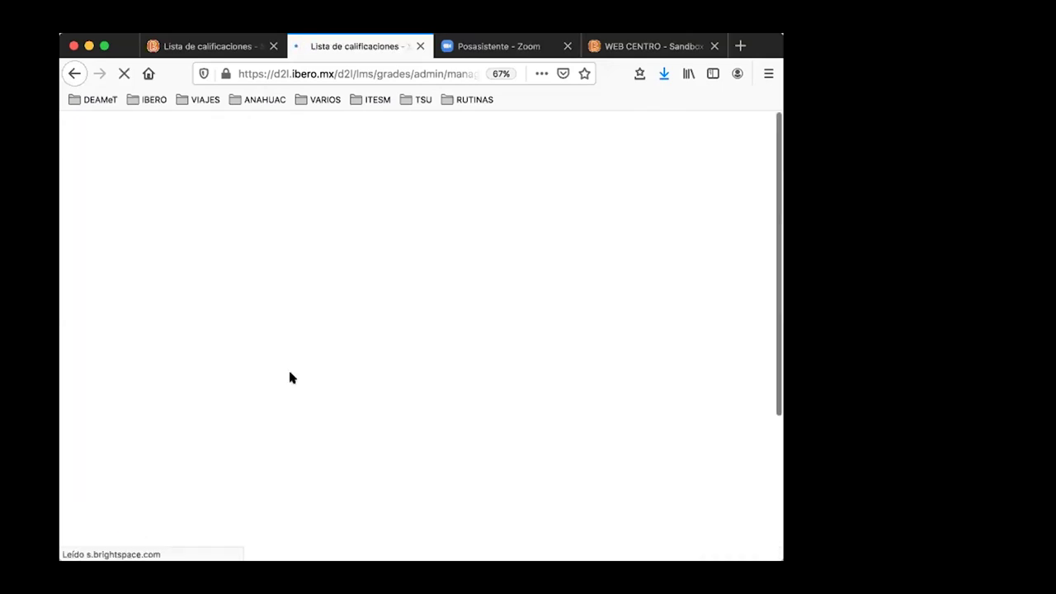
# - Examine the reordered grade list, including its categories, items, maximum points and weights
pyautogui.scroll(-2, 288, 367)
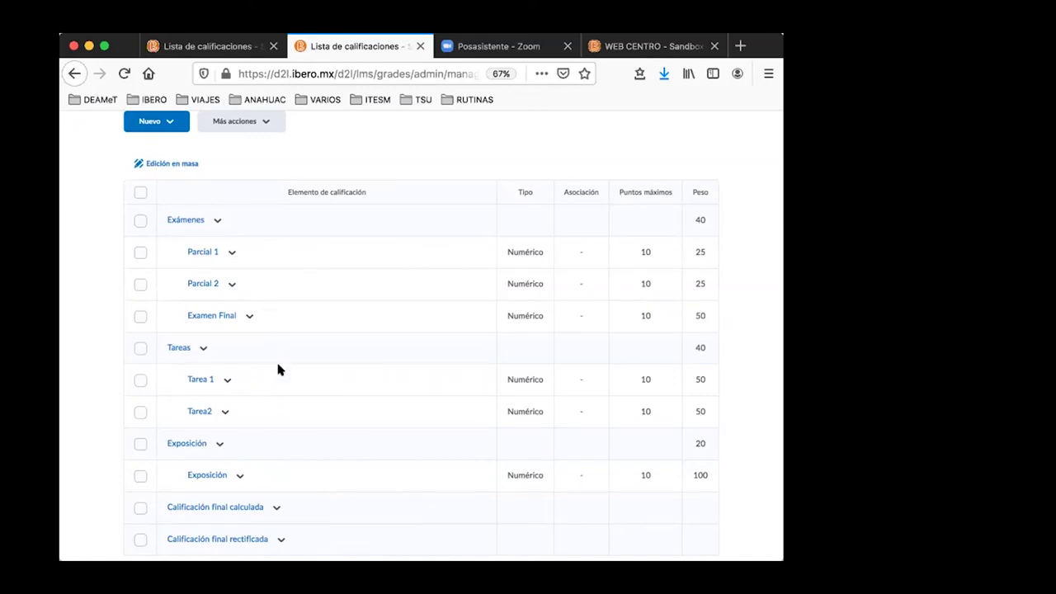
pyautogui.scroll(-1, 278, 370)
pyautogui.scroll(3, 277, 370)
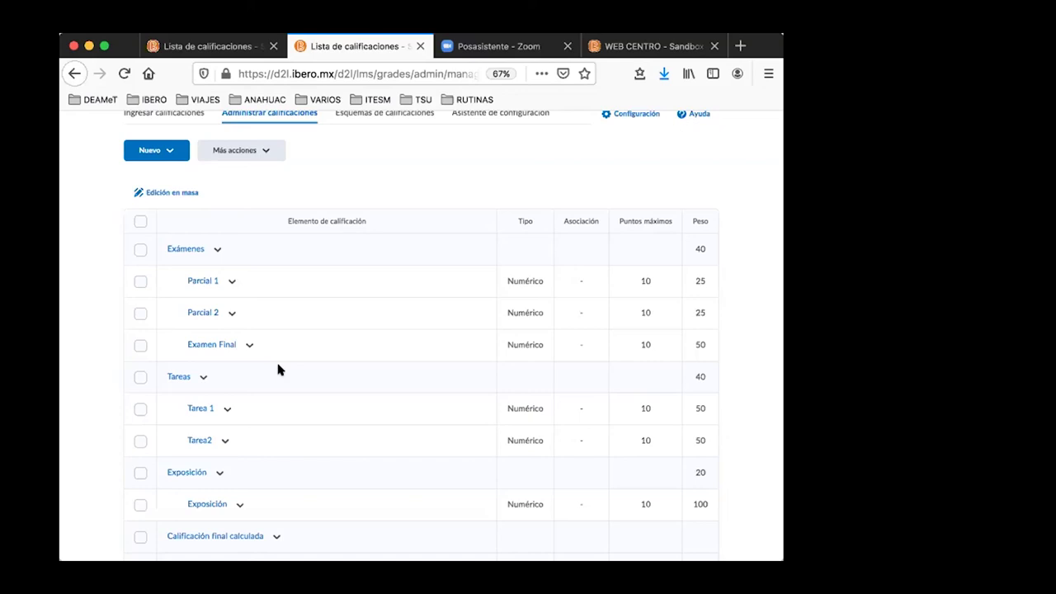
pyautogui.scroll(-1, 279, 370)
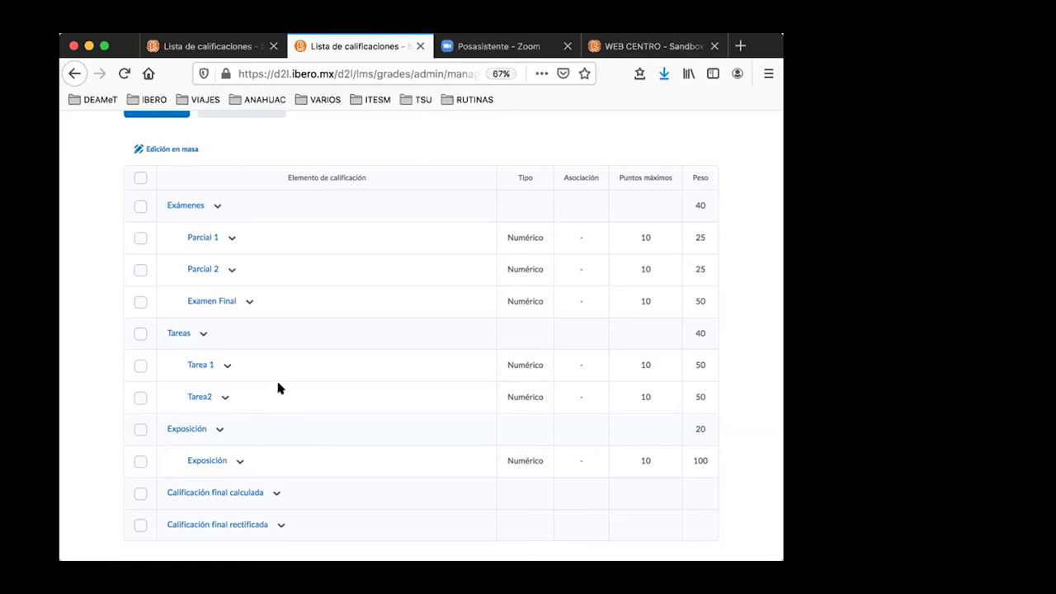
pyautogui.scroll(-1, 278, 387)
pyautogui.scroll(-1, 278, 388)
pyautogui.scroll(-2, 282, 381)
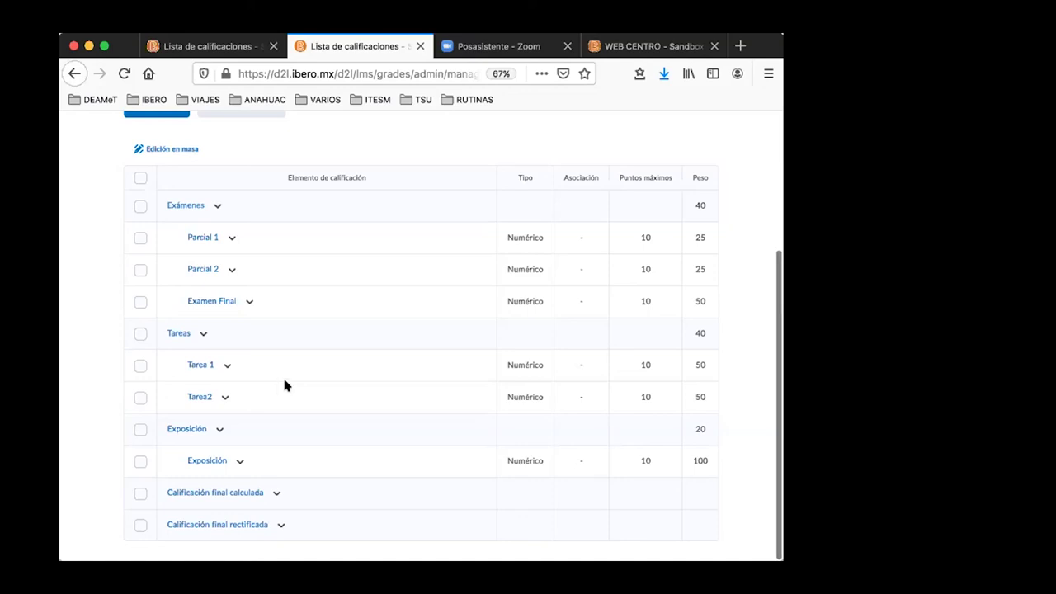
pyautogui.scroll(2, 379, 322)
pyautogui.scroll(-2, 379, 322)
pyautogui.scroll(1, 393, 288)
pyautogui.scroll(-1, 393, 288)
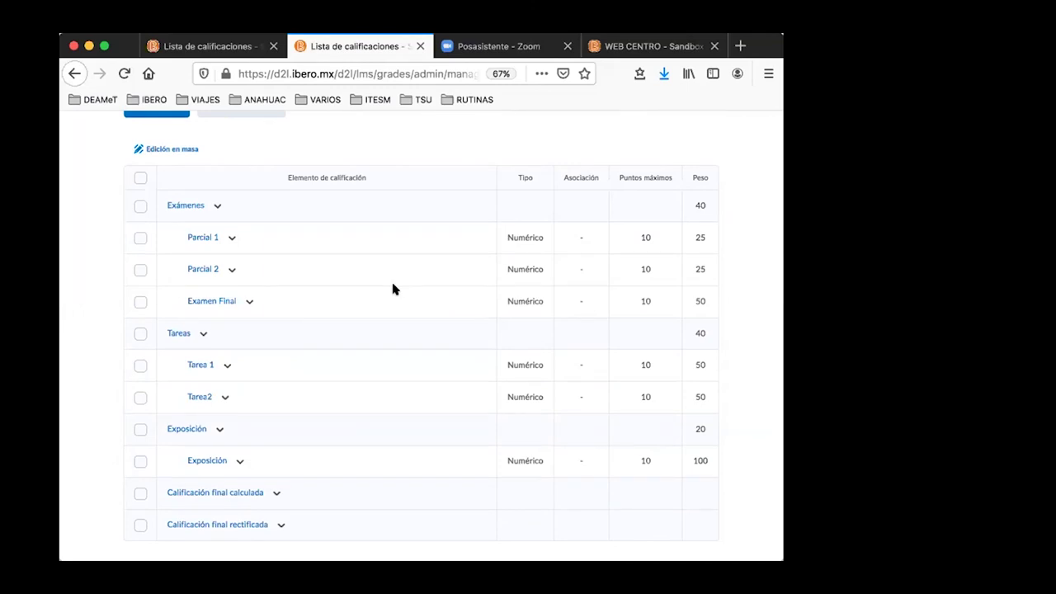
pyautogui.scroll(-1, 402, 280)
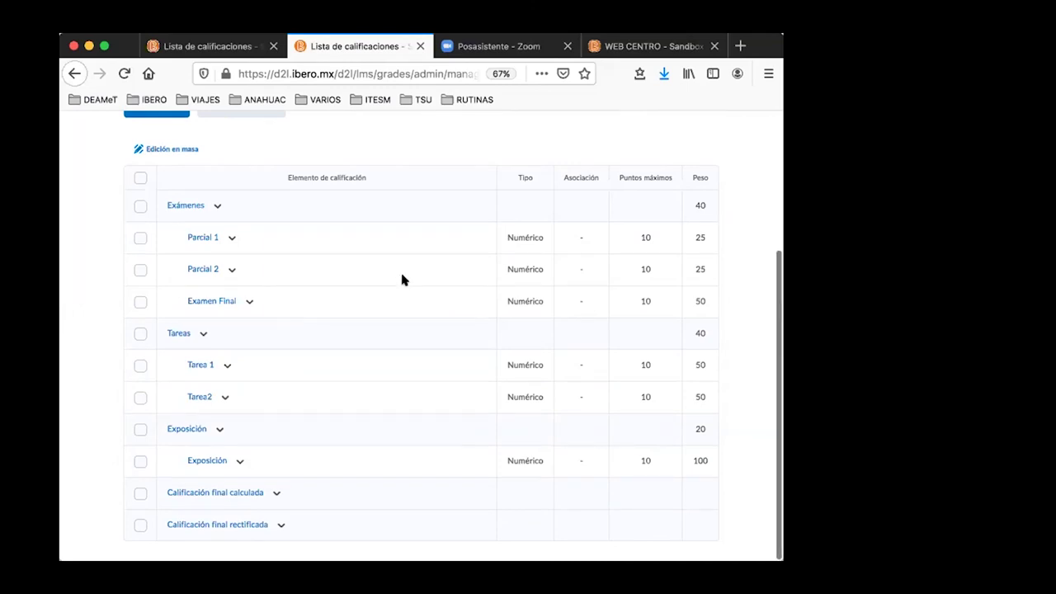
pyautogui.scroll(2, 401, 279)
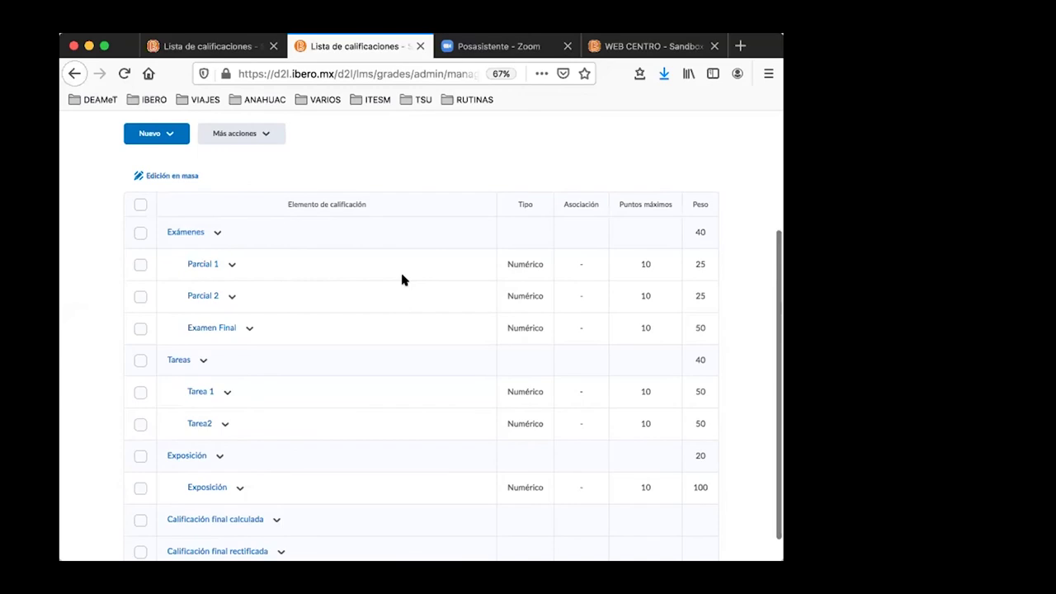
pyautogui.scroll(3, 402, 280)
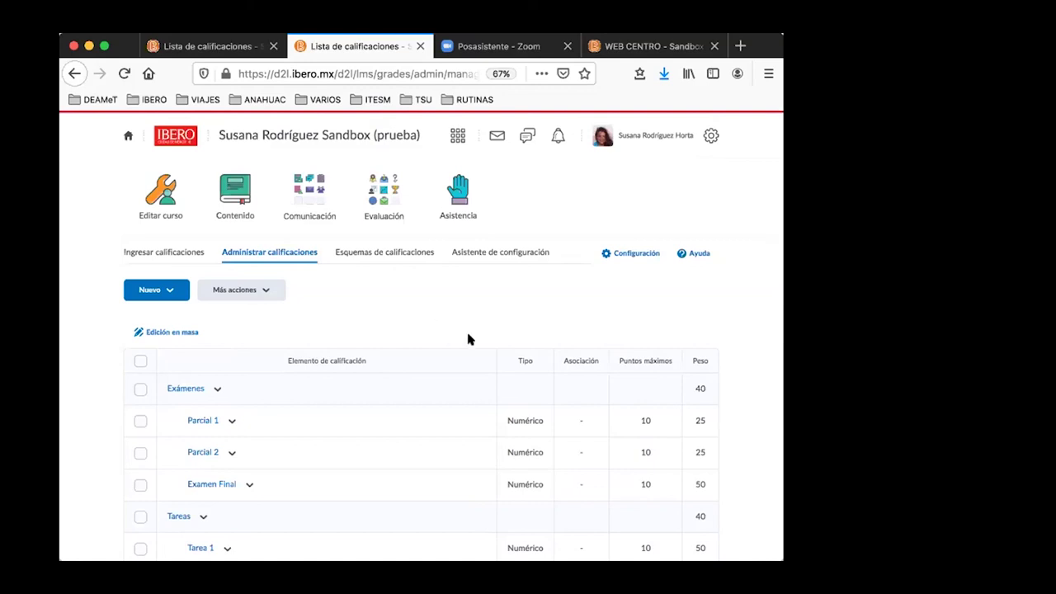
pyautogui.scroll(-4, 400, 423)
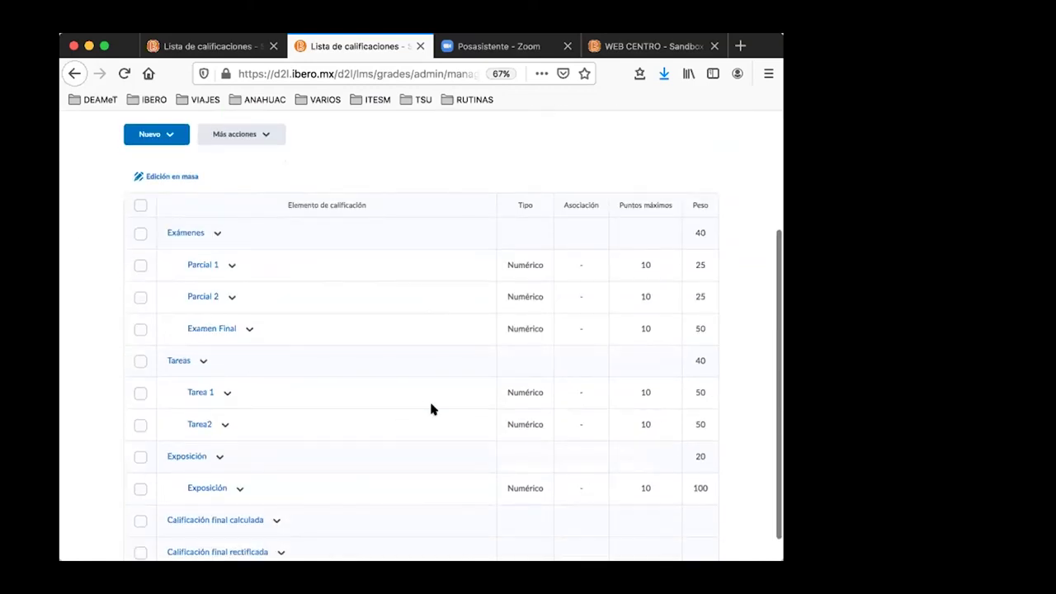
# - Open the assignments page of the current sandbox course
pyautogui.scroll(4, 431, 410)
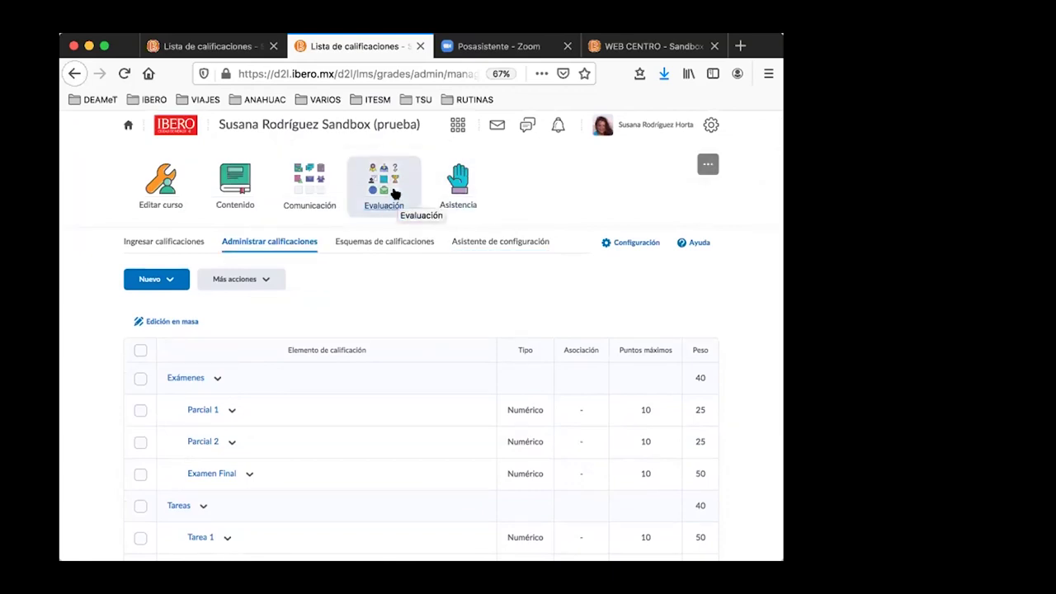
pyautogui.click(393, 194)
pyautogui.click(413, 202)
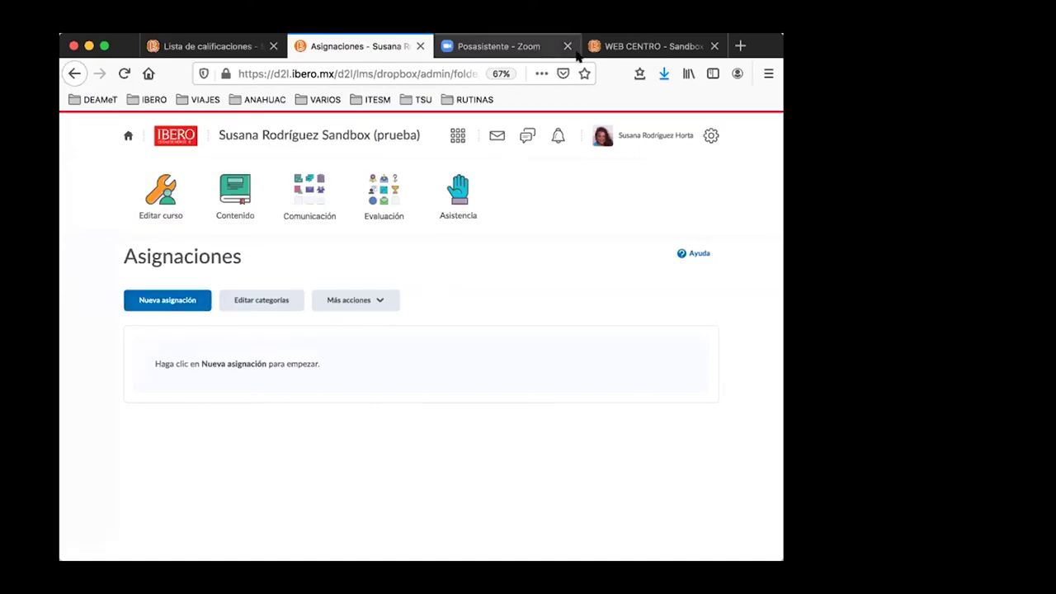
# - Switch to the Sandbox Sus Centro Calificaciones course and open its assignments list
pyautogui.click(224, 46)
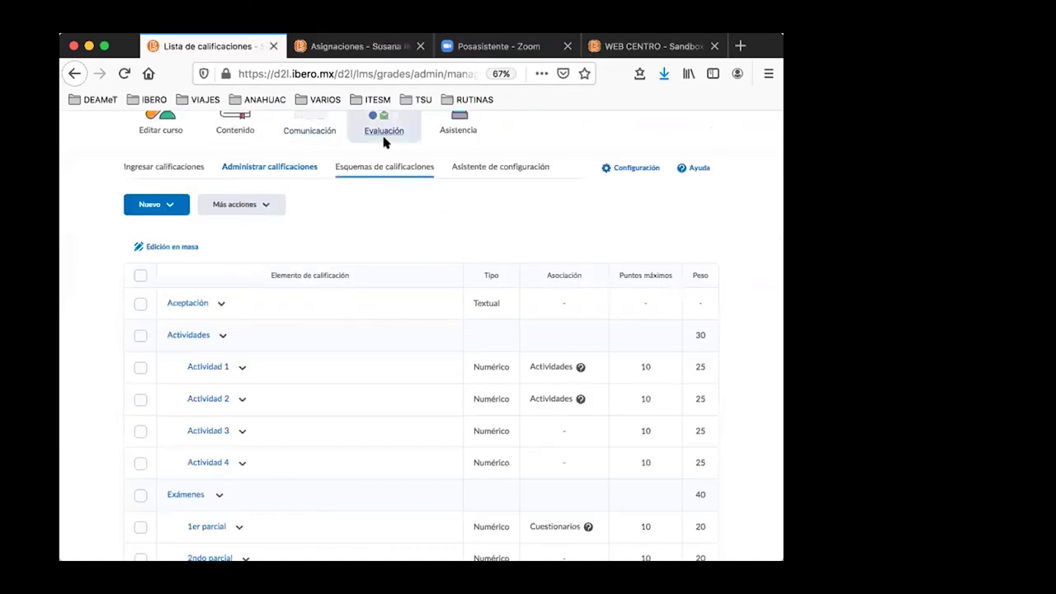
pyautogui.click(382, 203)
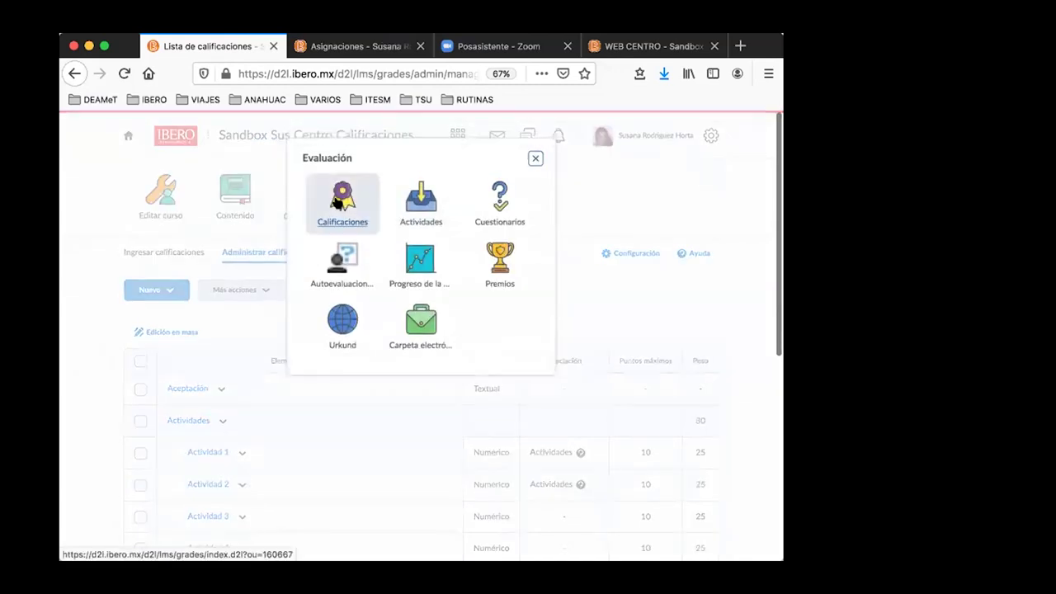
pyautogui.click(435, 214)
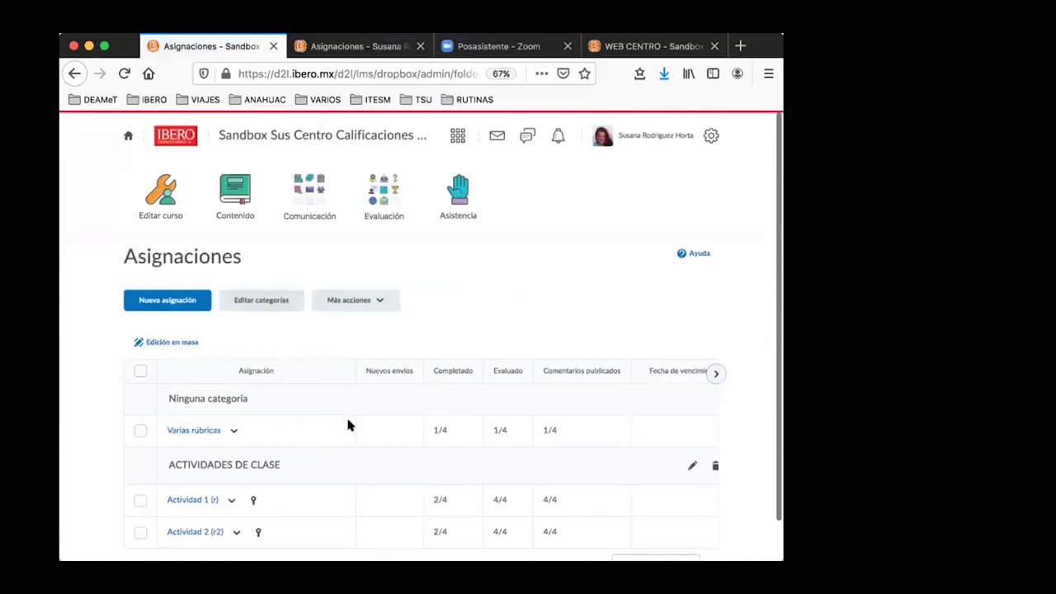
pyautogui.scroll(-1, 348, 425)
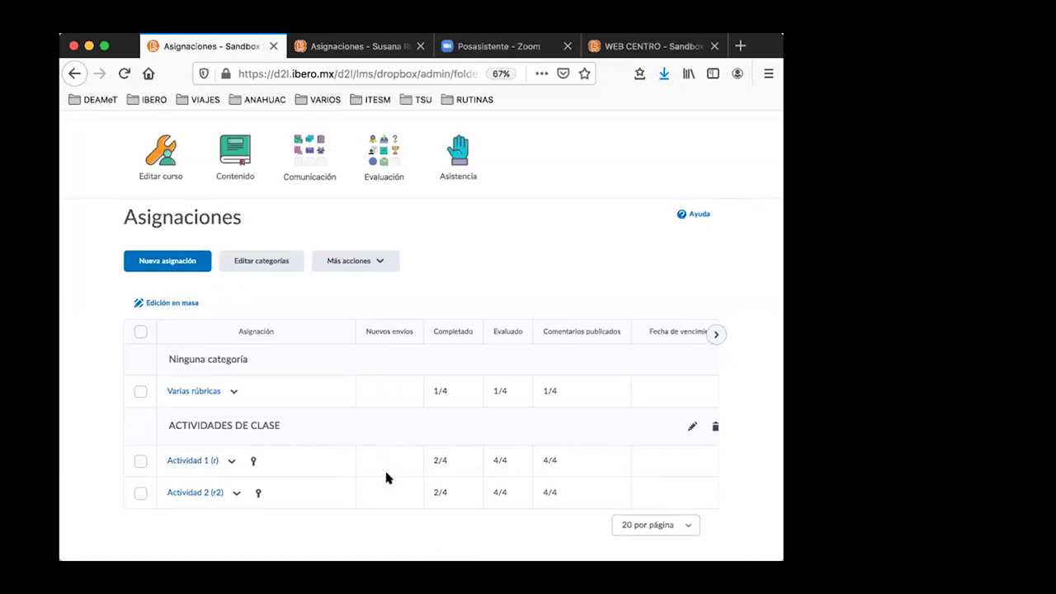
pyautogui.scroll(1, 386, 475)
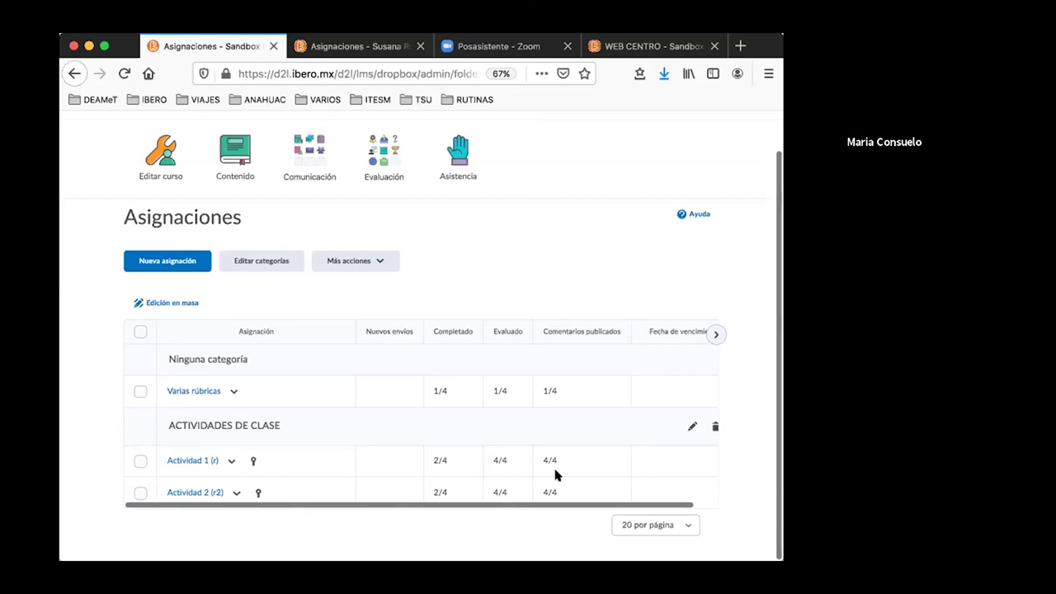
# - Create a new assignment and name it "Tarea 1. Mapa Mental"
pyautogui.click(187, 262)
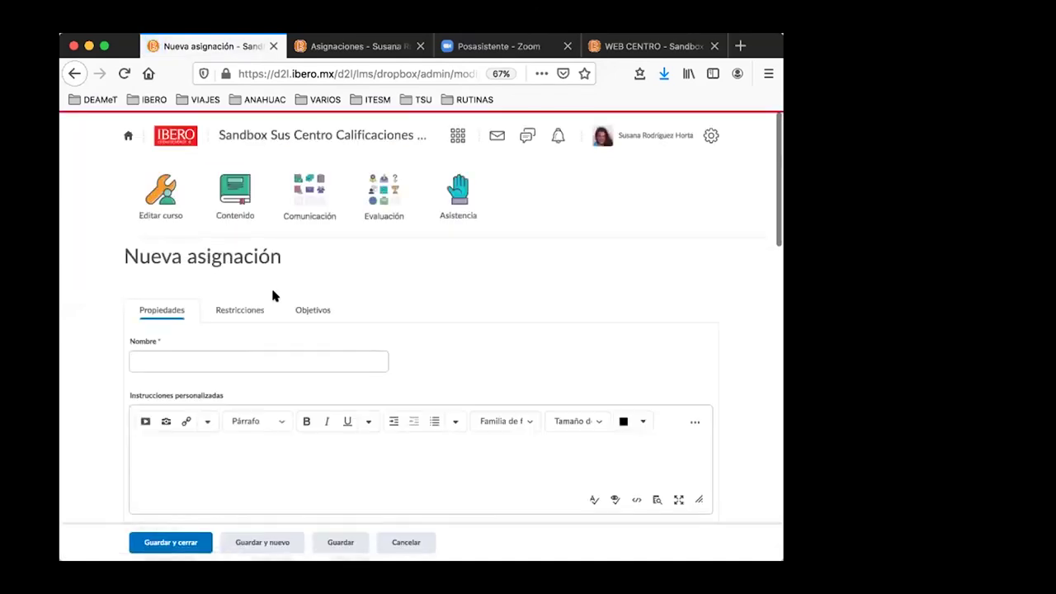
pyautogui.click(74, 74)
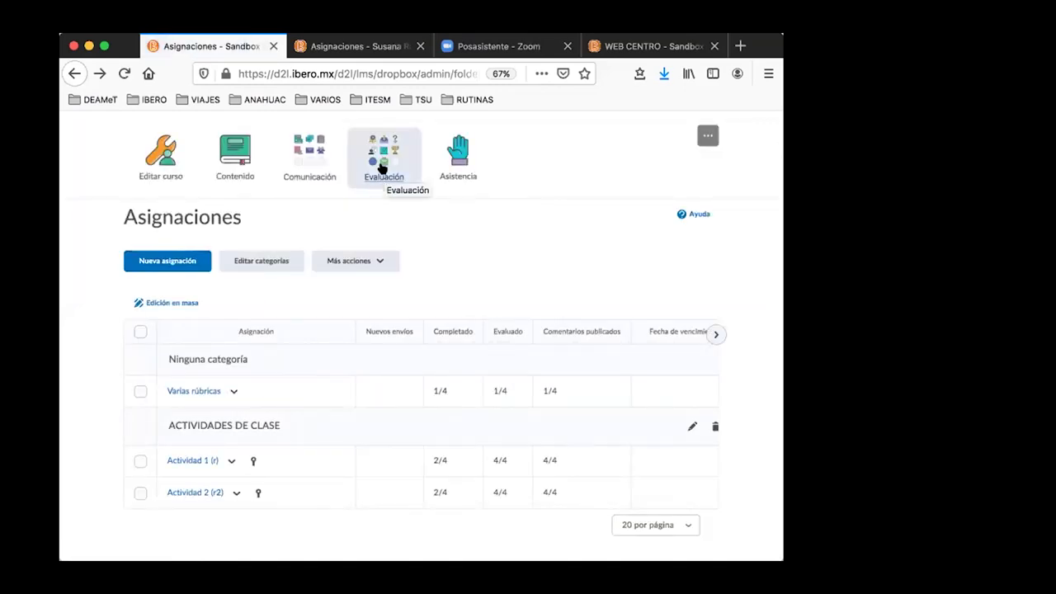
pyautogui.click(193, 262)
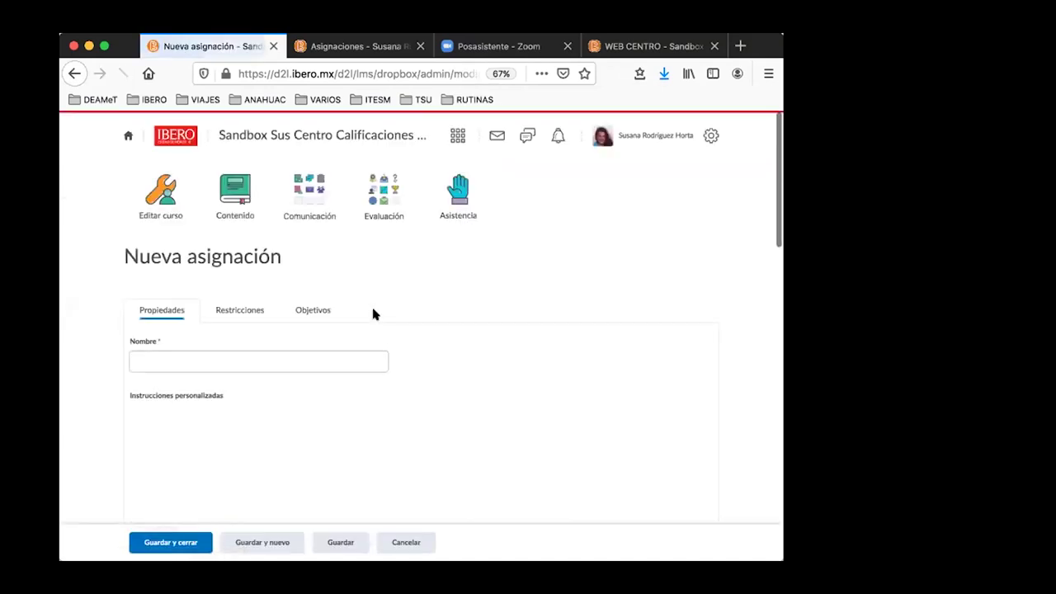
pyautogui.click(346, 295)
pyautogui.write('Tarea')
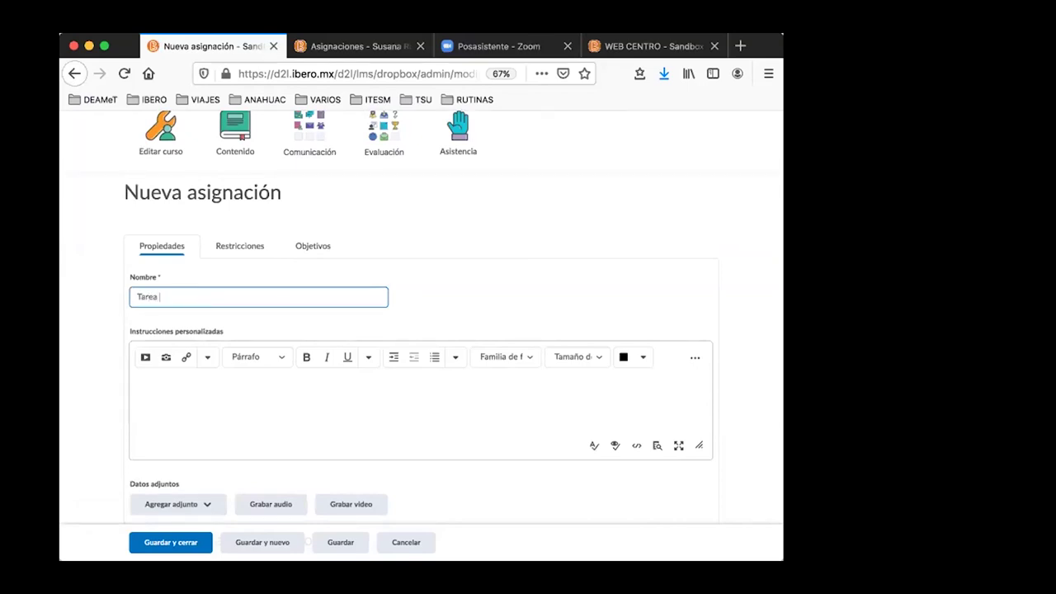
pyautogui.write(' 1. Mapa Mental')
# - Enter "Instrucciones..." as the custom instructions of the new assignment
pyautogui.scroll(-1, 434, 235)
pyautogui.click(385, 360)
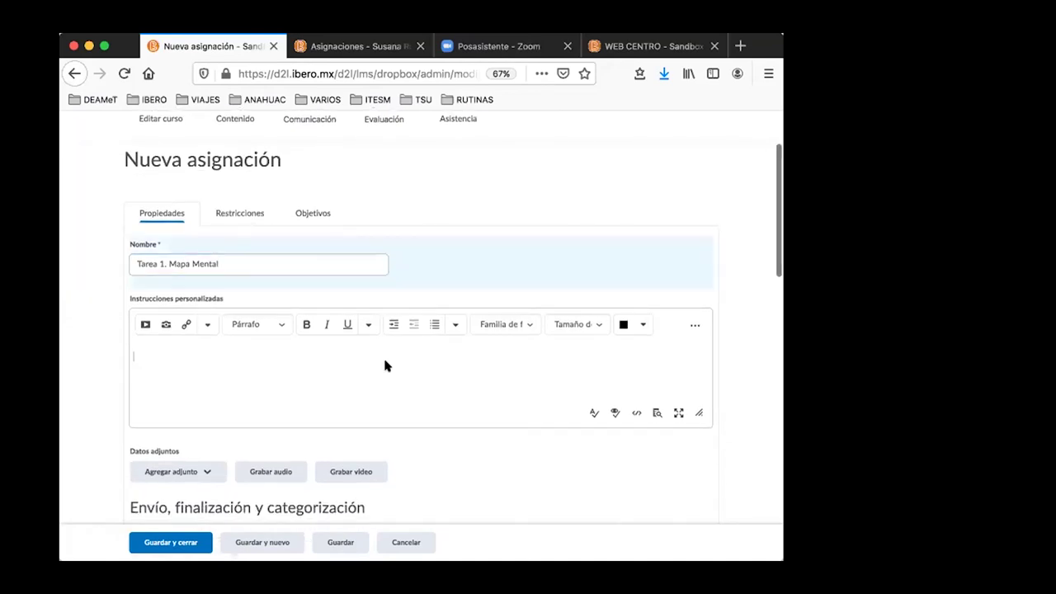
pyautogui.write('Instrucc')
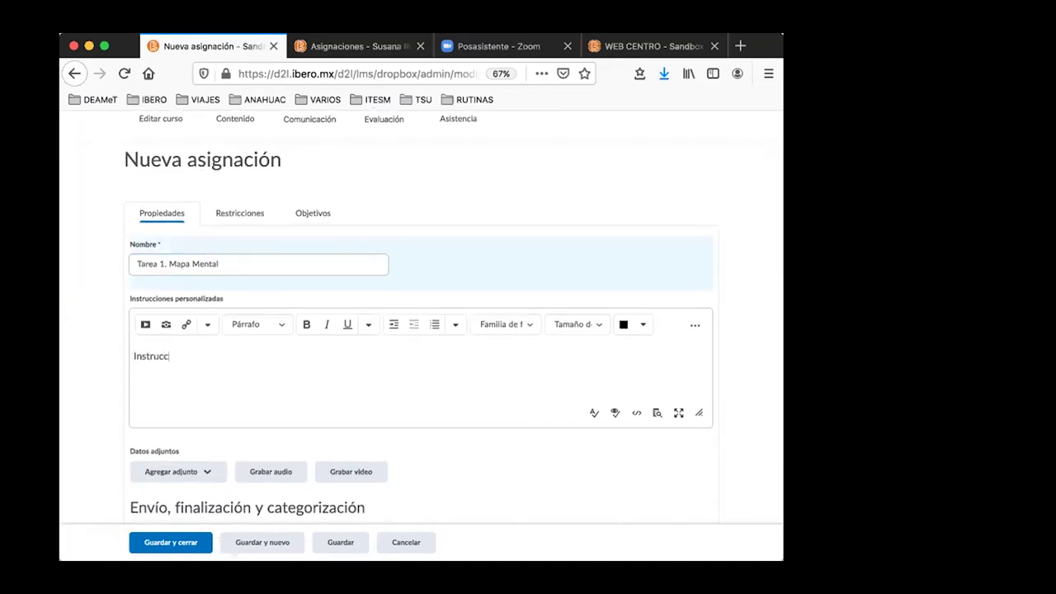
pyautogui.write('iones...')
# - Examine the attachment types that can be added to the new assignment
pyautogui.scroll(-2, 481, 371)
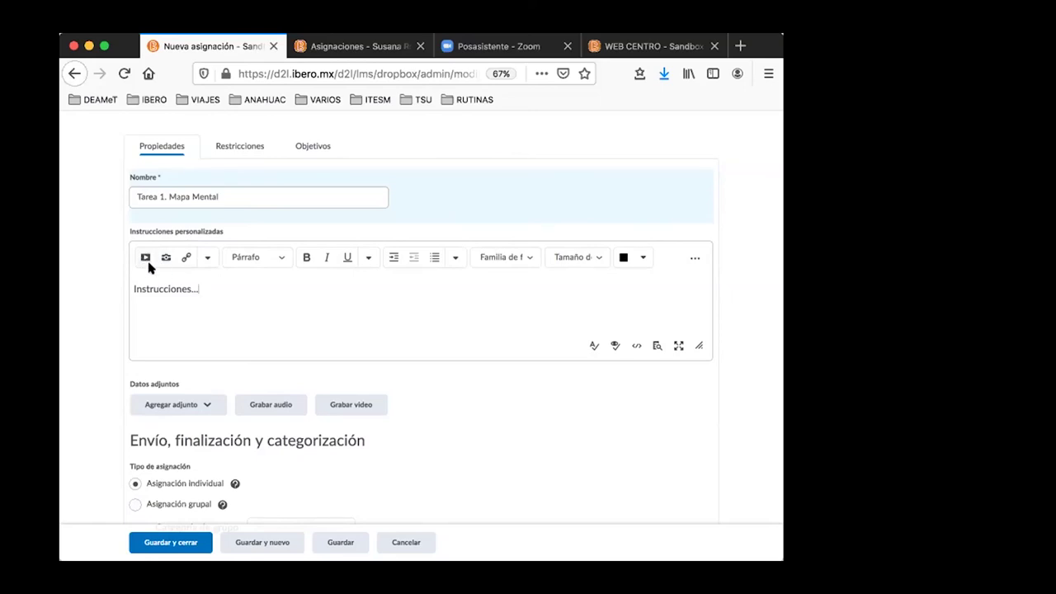
pyautogui.scroll(-2, 237, 308)
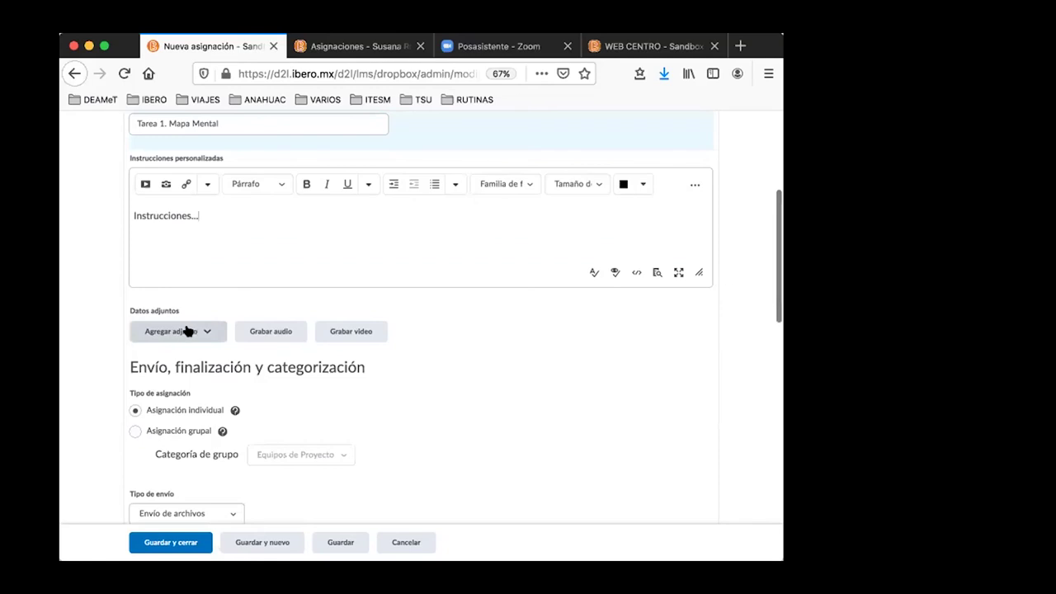
pyautogui.click(199, 331)
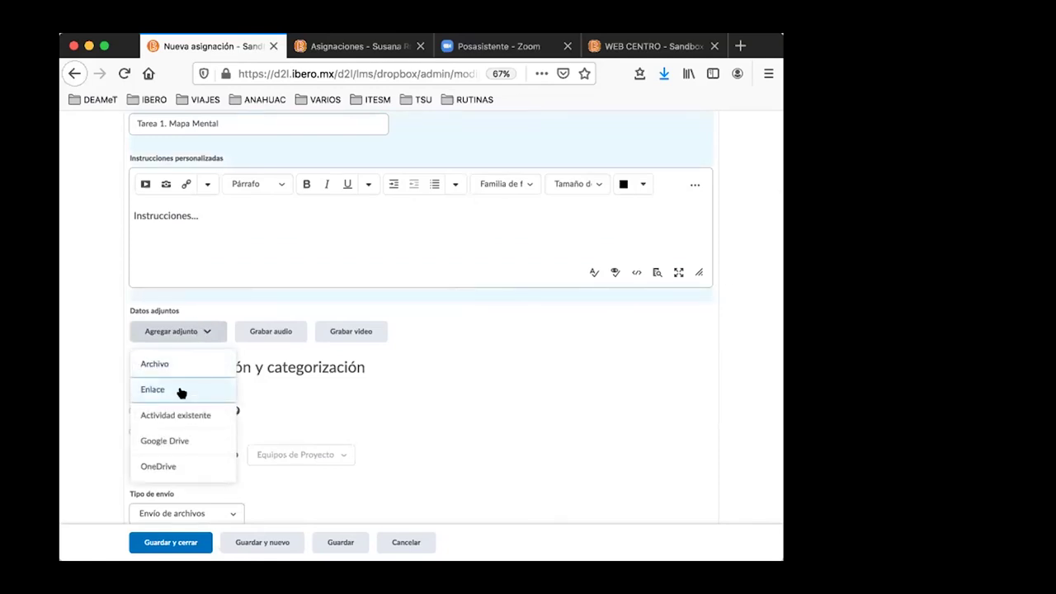
pyautogui.scroll(-1, 196, 403)
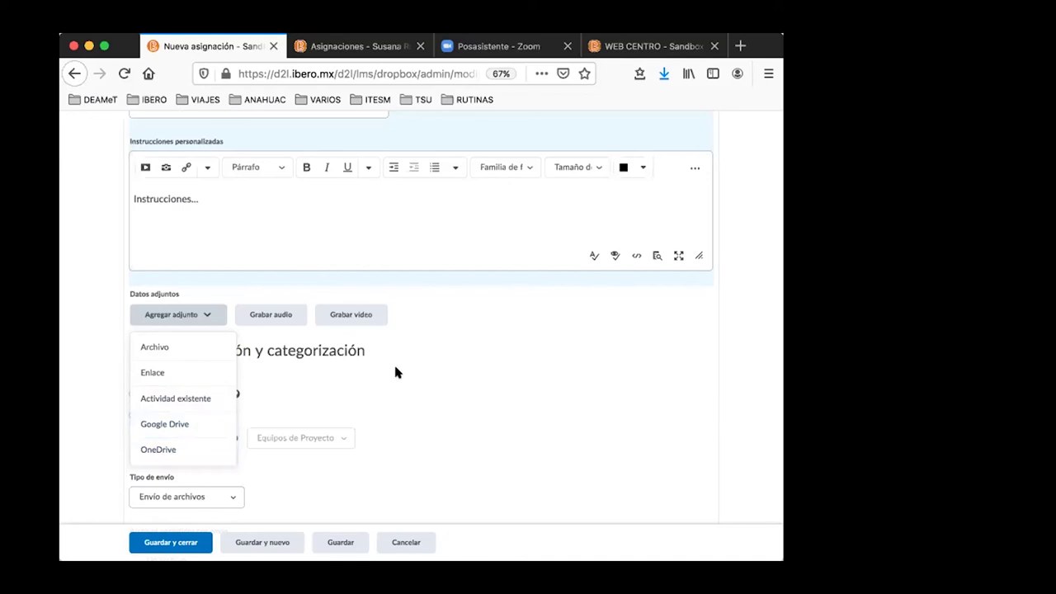
pyautogui.click(421, 364)
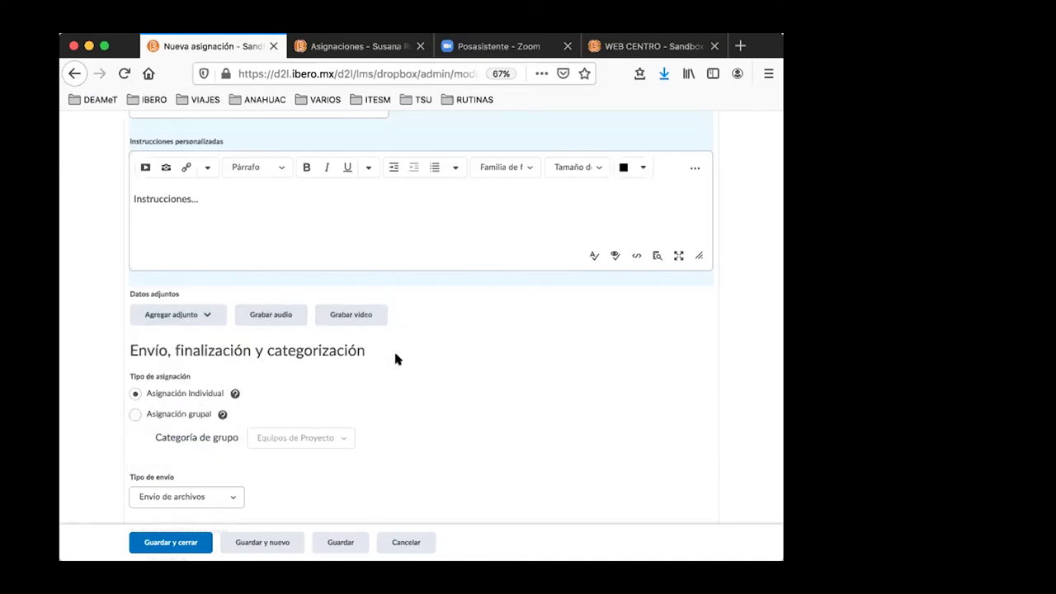
pyautogui.scroll(1, 288, 291)
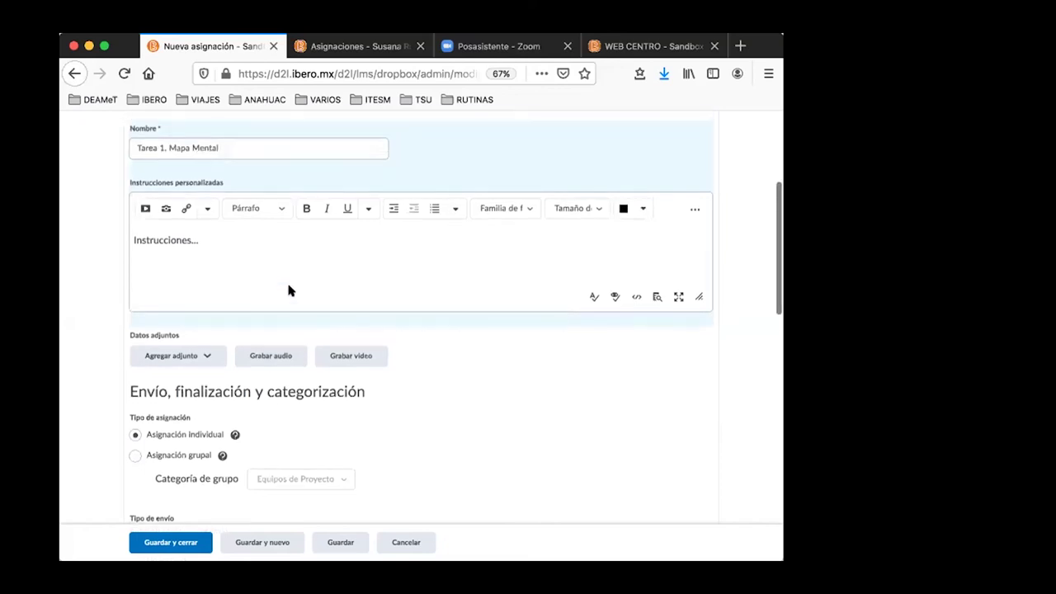
pyautogui.scroll(-1, 446, 254)
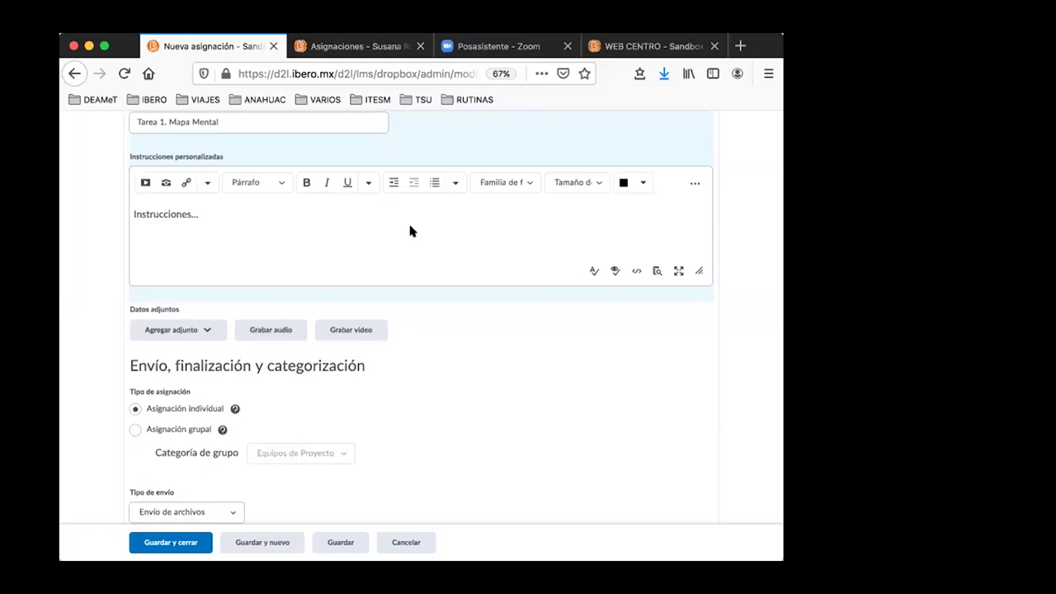
# - Examine the individual and group assignment settings and the submission types available for the assignment
pyautogui.scroll(-3, 411, 231)
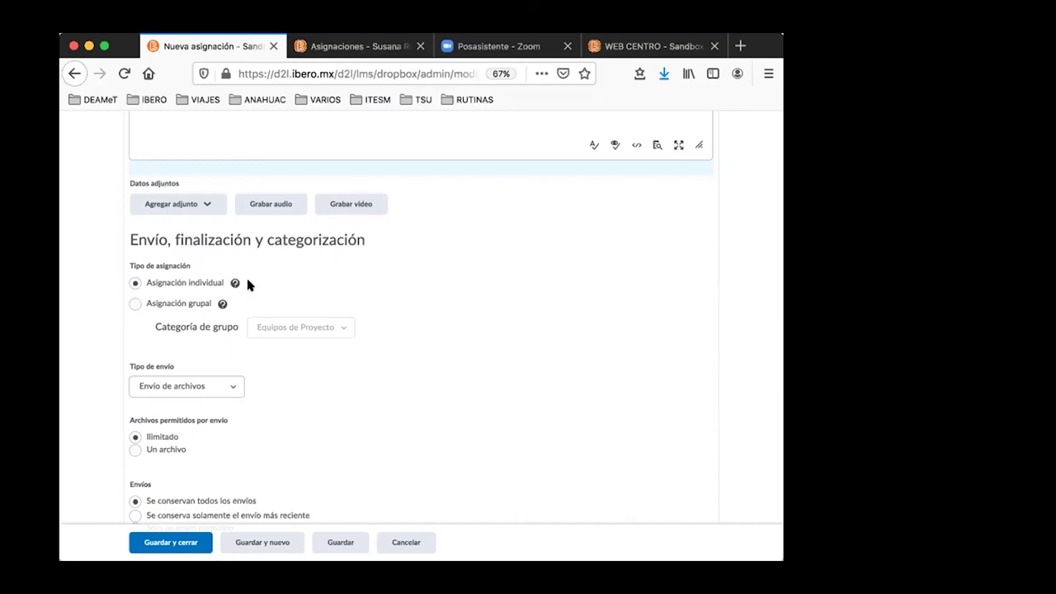
pyautogui.scroll(-1, 248, 285)
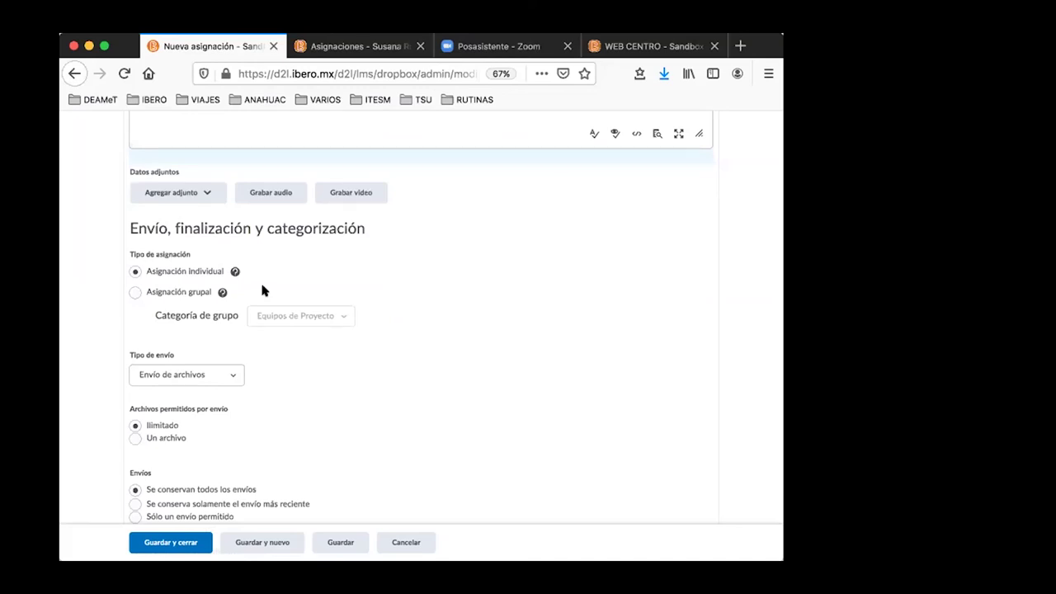
pyautogui.scroll(1, 261, 284)
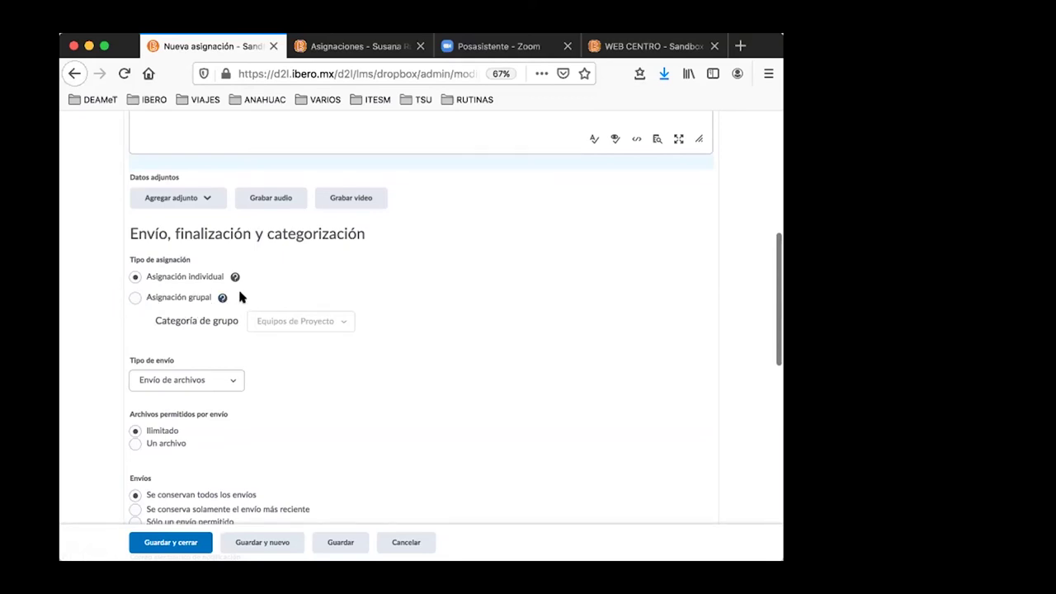
pyautogui.scroll(-1, 240, 294)
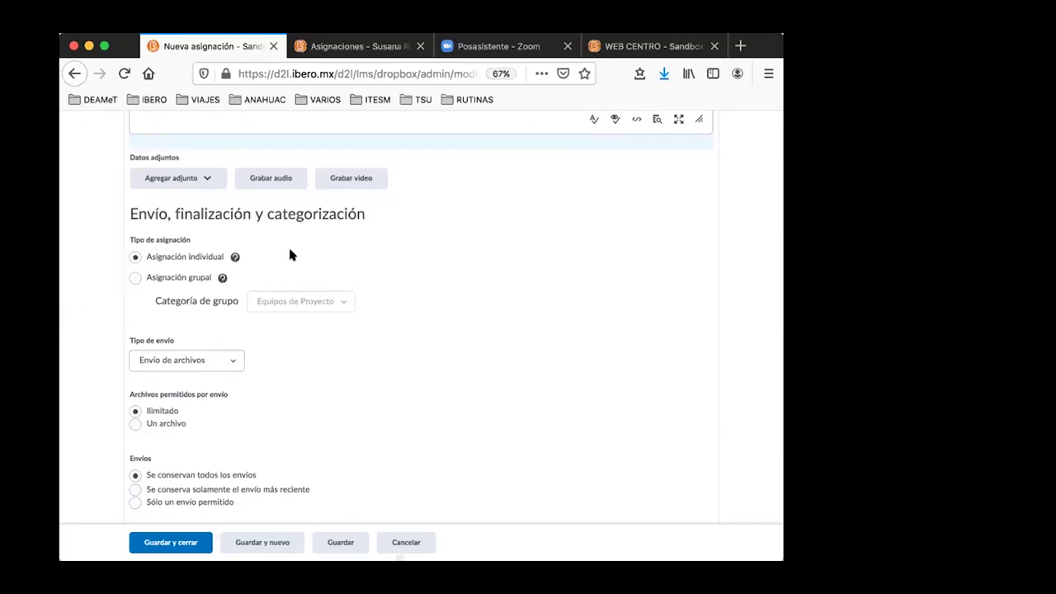
pyautogui.scroll(-1, 166, 330)
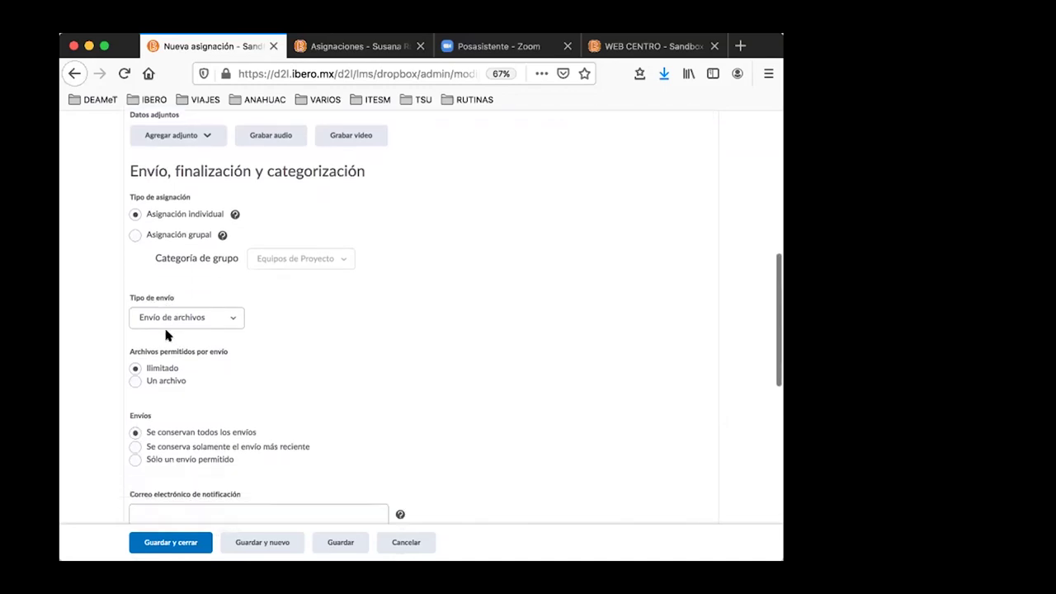
pyautogui.scroll(-1, 203, 332)
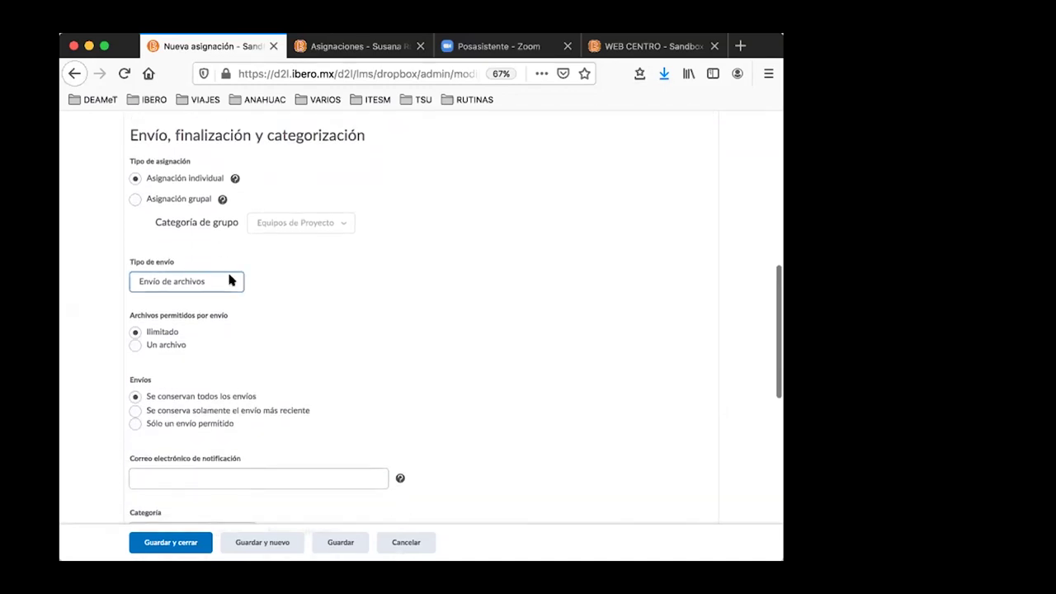
pyautogui.click(229, 281)
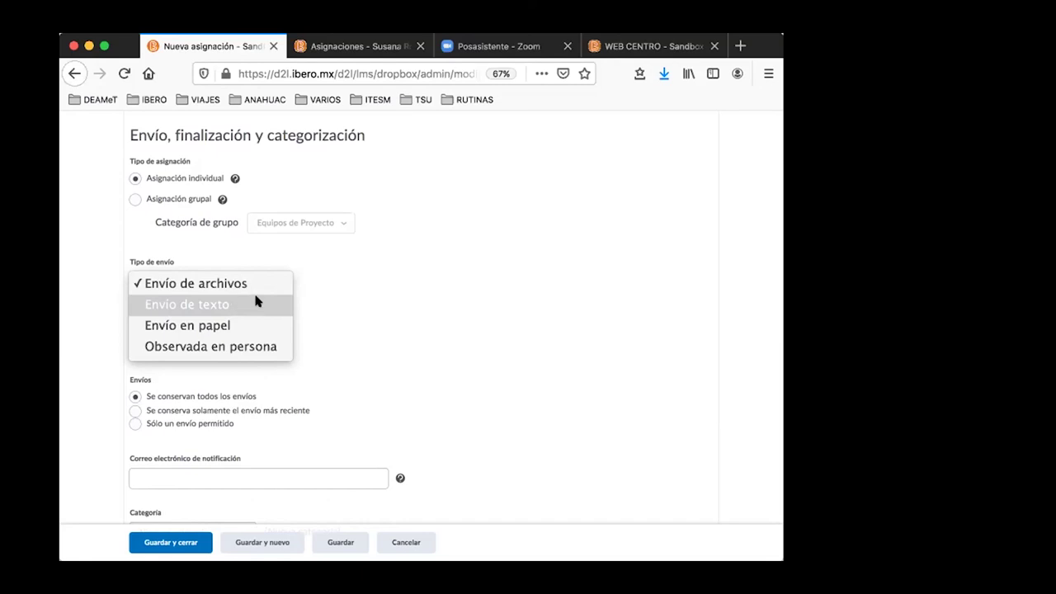
pyautogui.scroll(5, 456, 227)
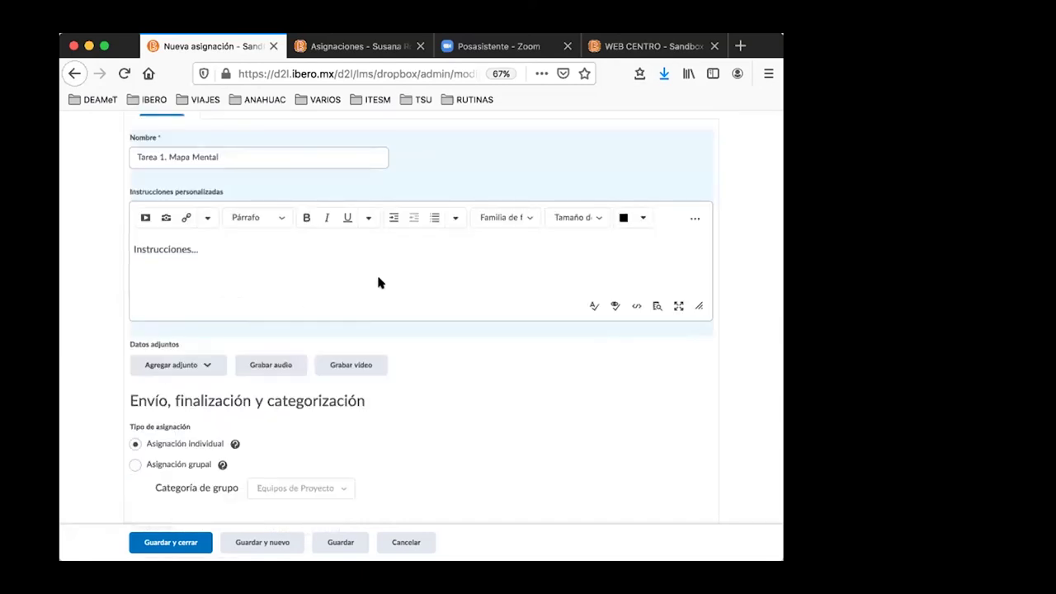
pyautogui.scroll(-4, 458, 363)
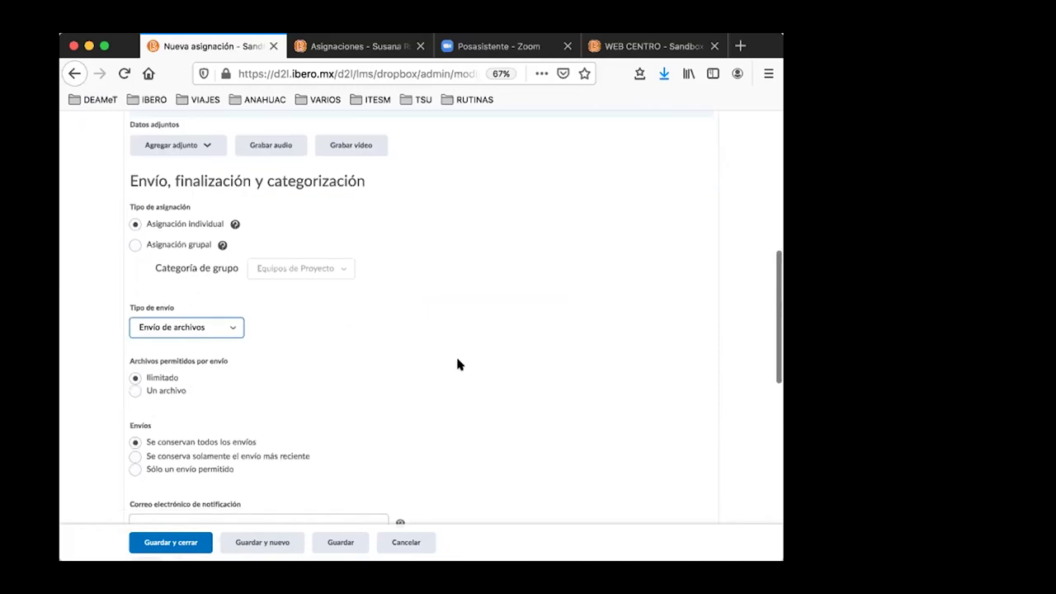
pyautogui.click(215, 328)
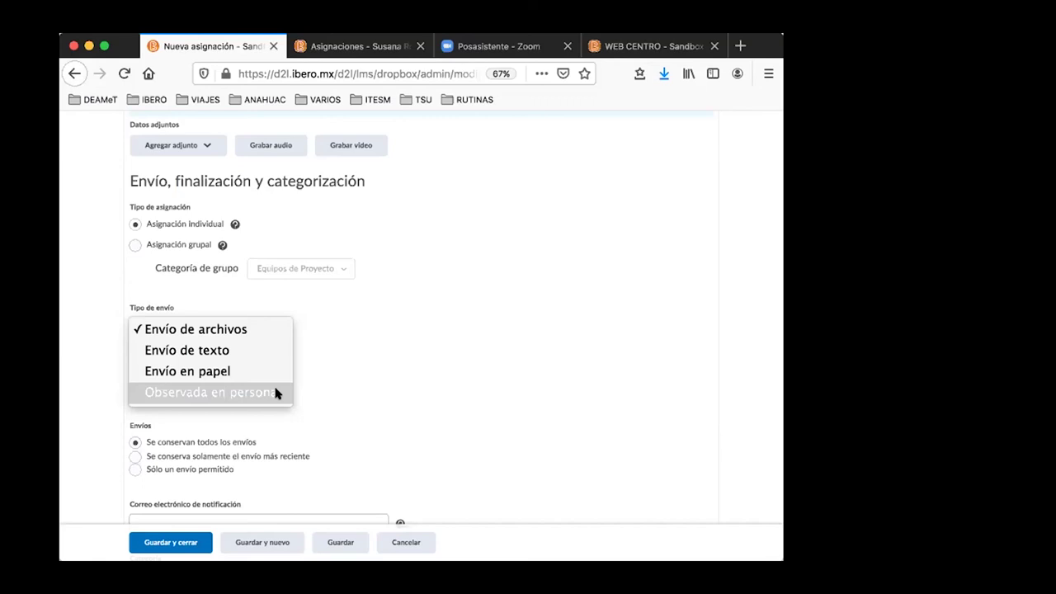
pyautogui.click(450, 383)
pyautogui.scroll(-3, 201, 410)
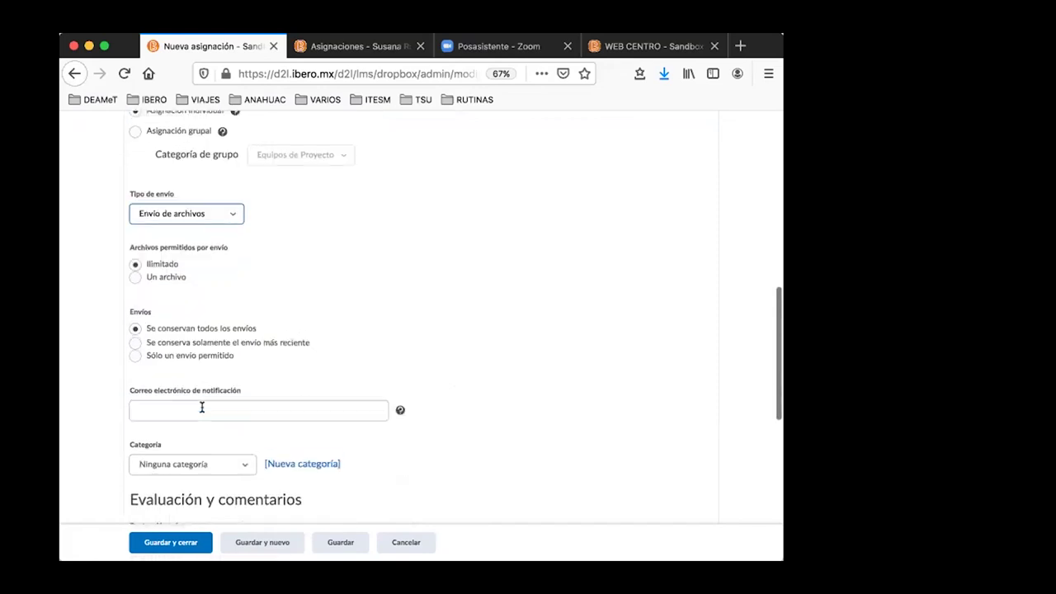
pyautogui.scroll(-2, 236, 331)
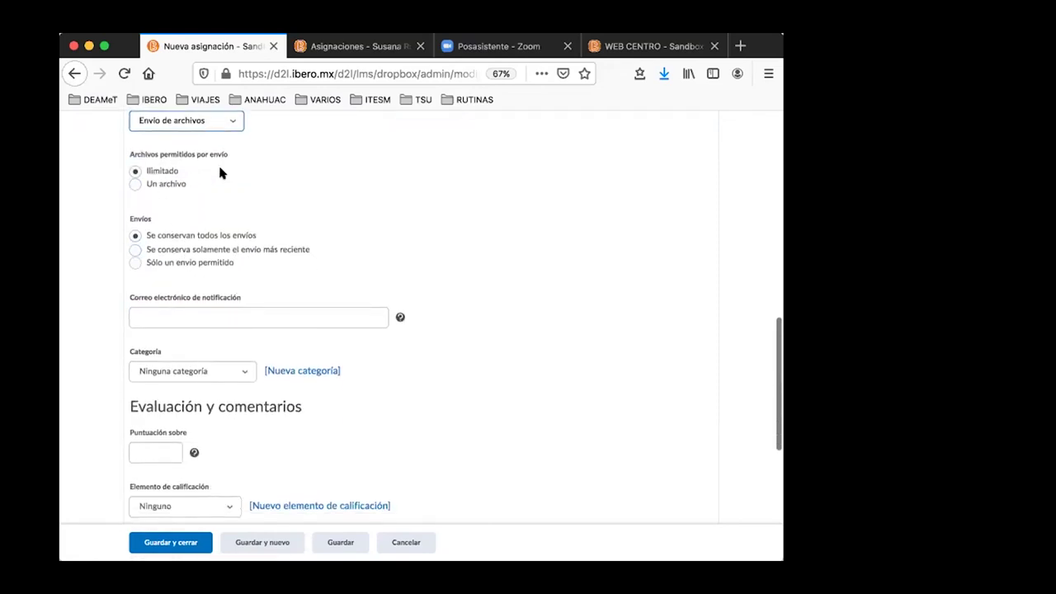
pyautogui.scroll(7, 209, 179)
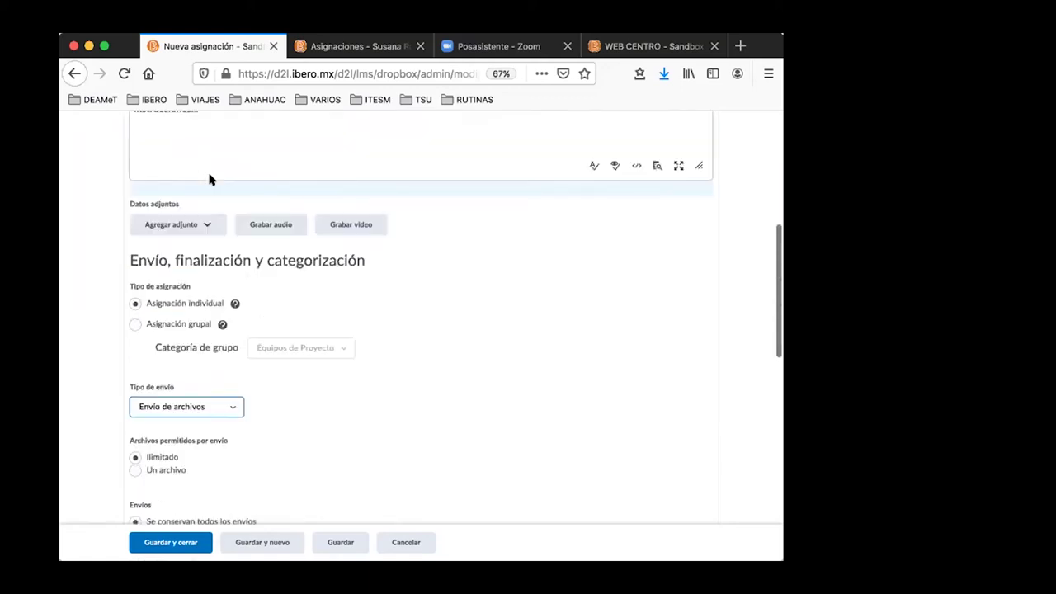
pyautogui.scroll(-1, 188, 165)
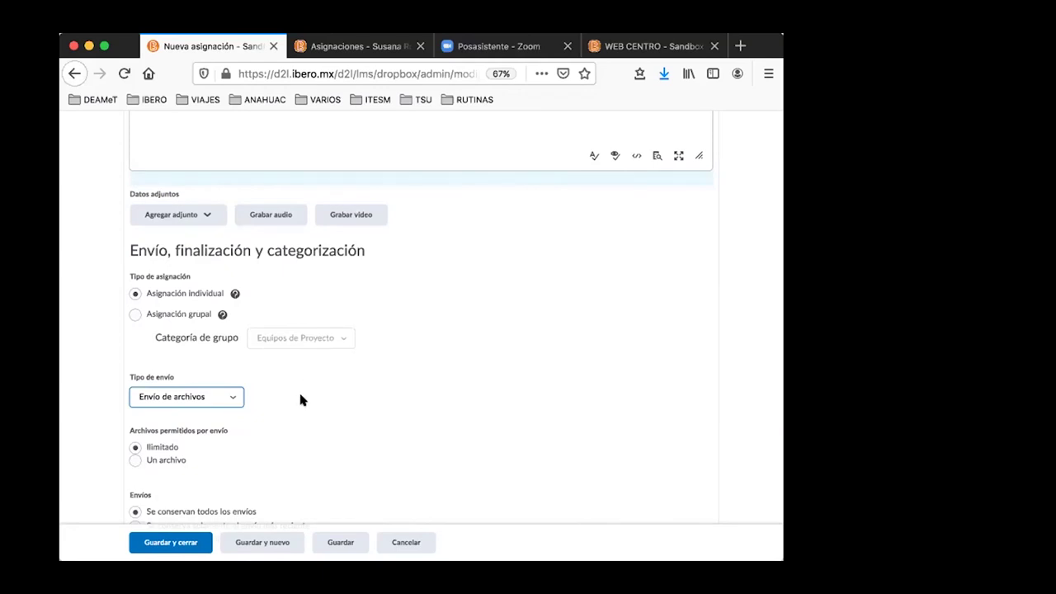
# - Try the one-file limit and the alternative submission retention options, restoring "Ilimitado" files and "Se conservan todos los envíos"
pyautogui.click(136, 460)
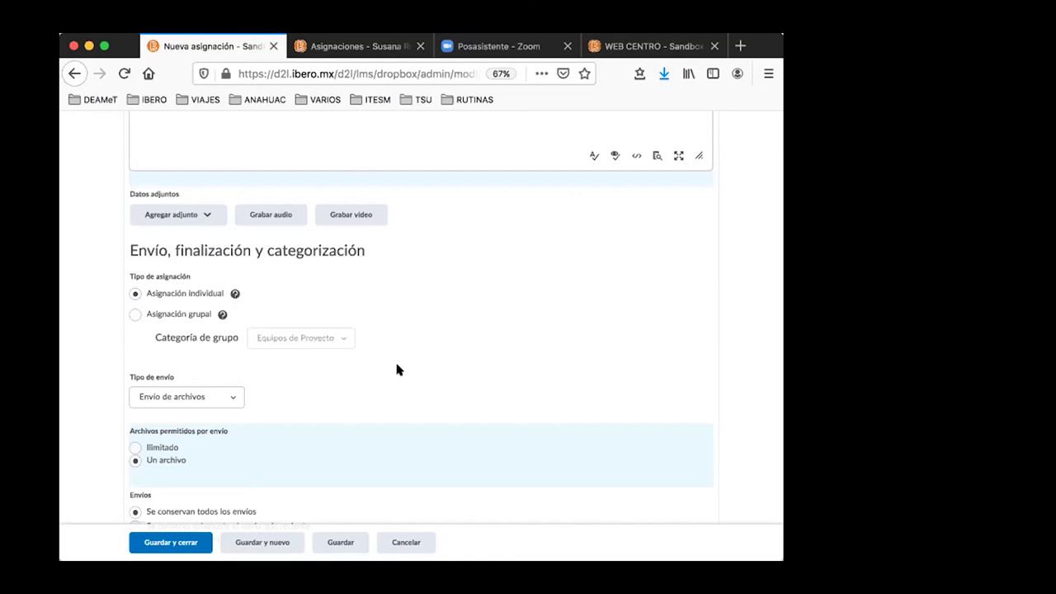
pyautogui.click(135, 448)
pyautogui.scroll(-3, 268, 460)
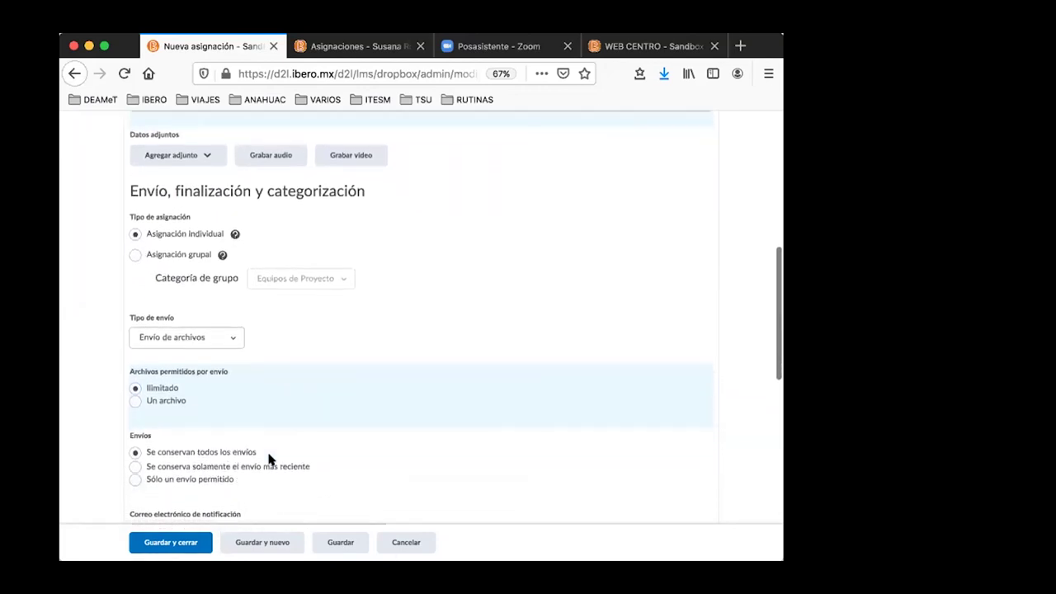
pyautogui.scroll(-5, 268, 459)
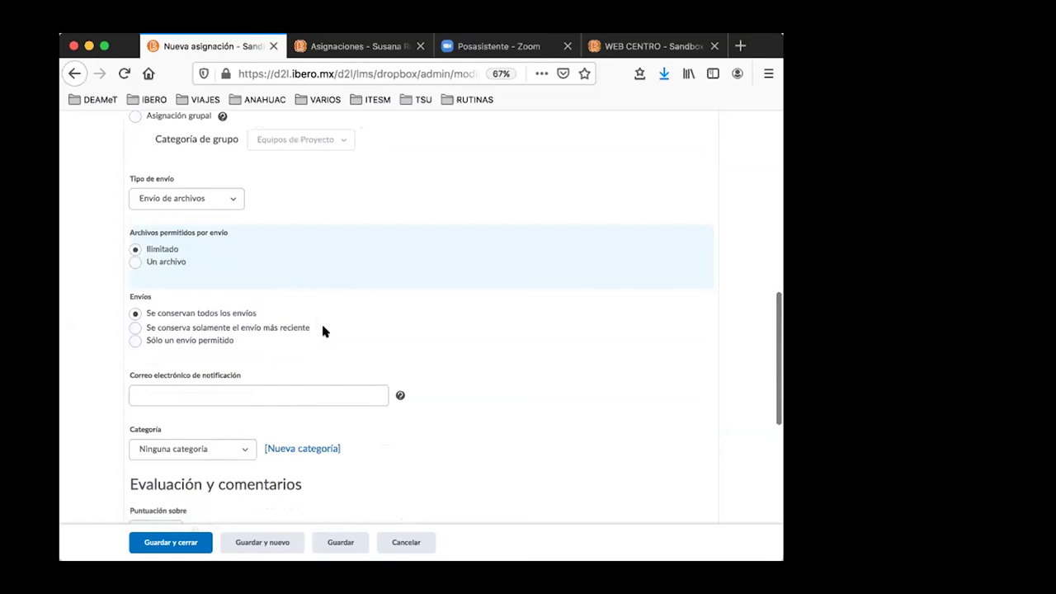
pyautogui.click(135, 342)
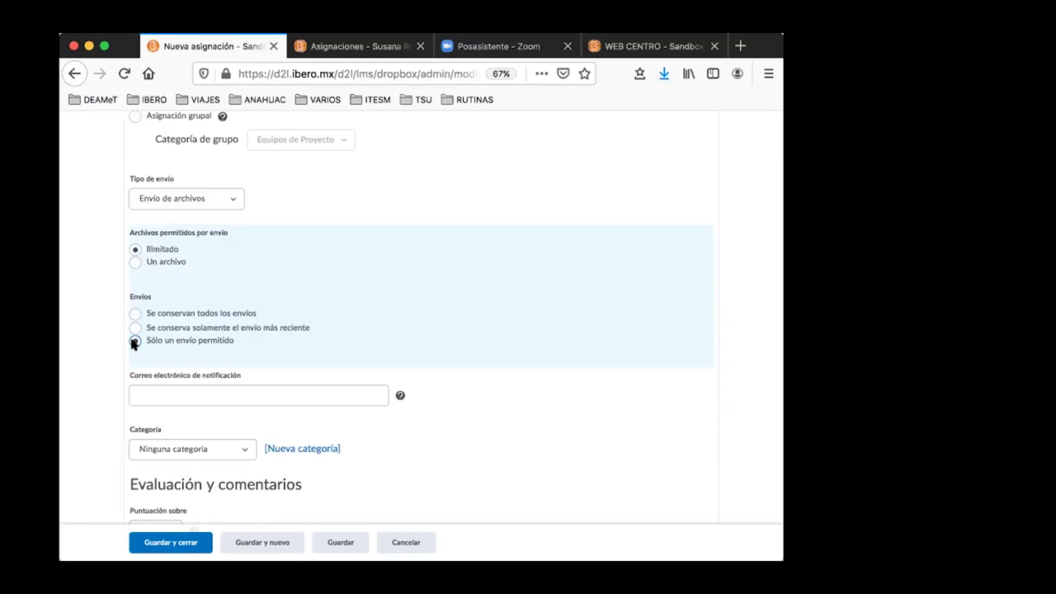
pyautogui.click(135, 341)
pyautogui.click(136, 327)
pyautogui.click(135, 327)
pyautogui.click(134, 313)
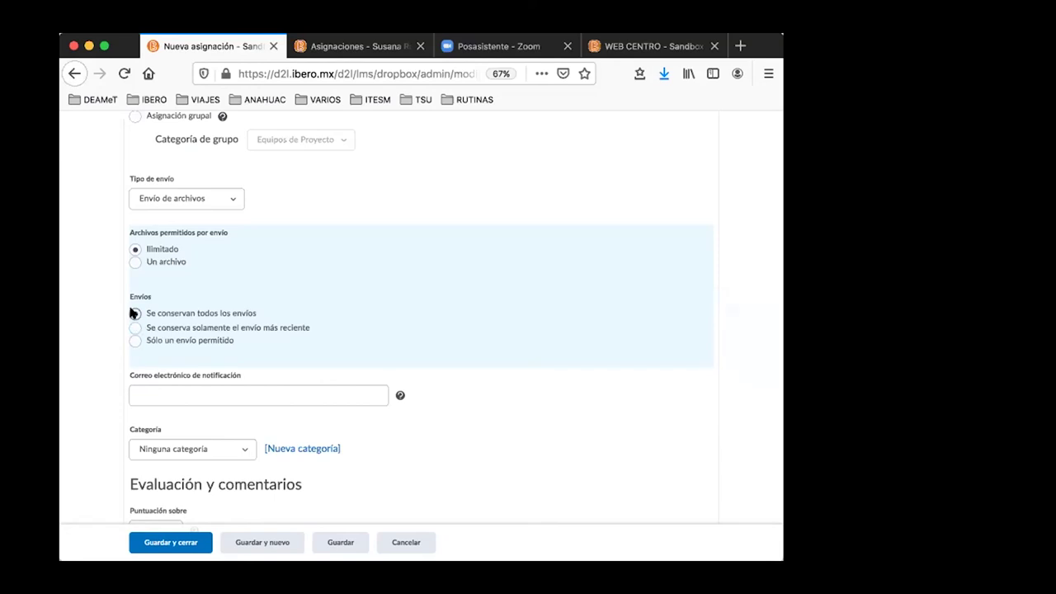
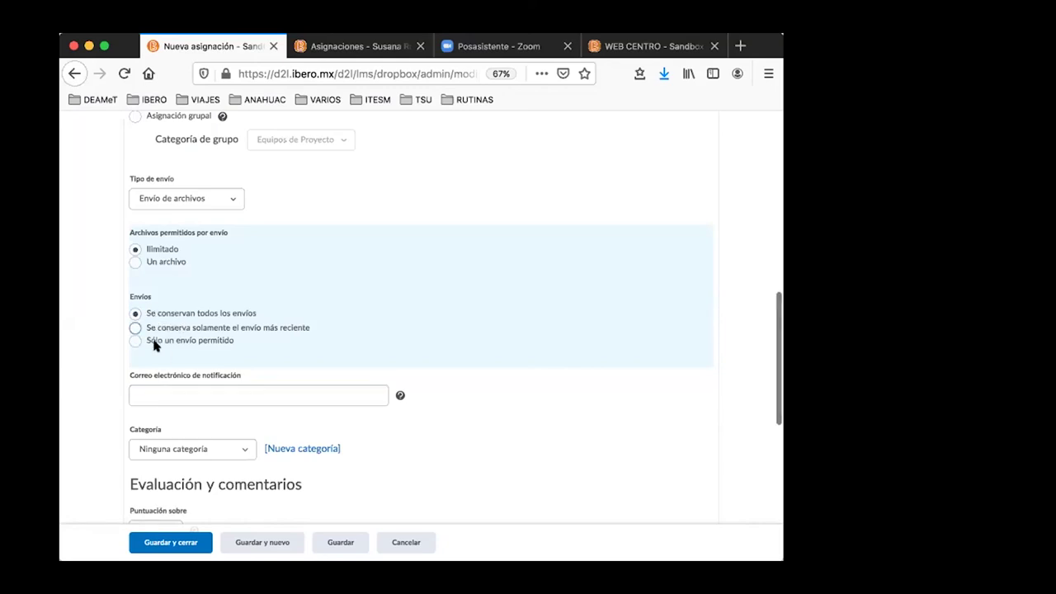
# - Create a new activity category named "Tareas" for the assignment and save it
pyautogui.scroll(-1, 136, 330)
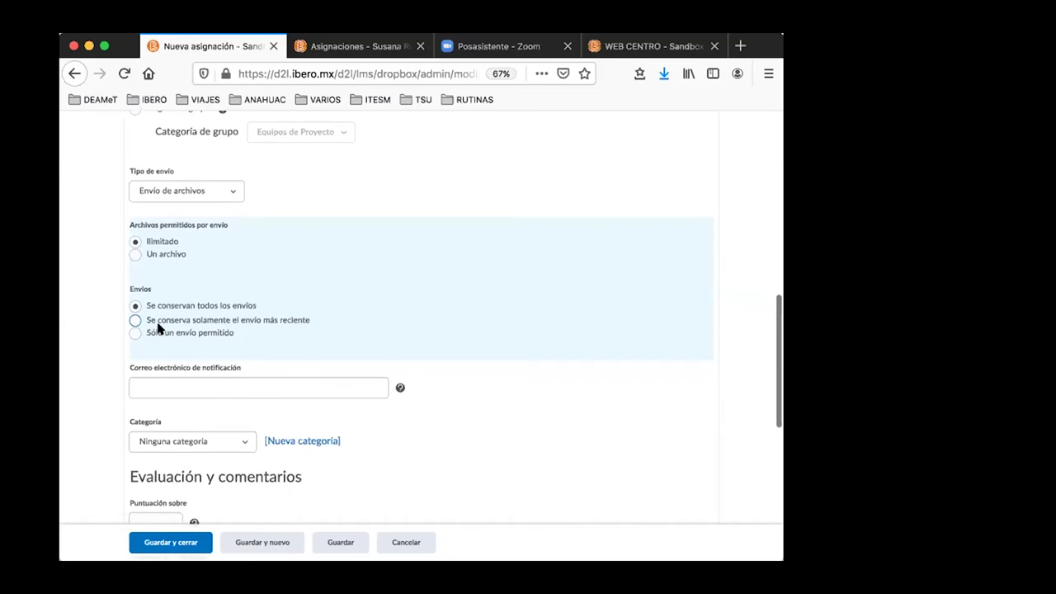
pyautogui.scroll(-1, 159, 328)
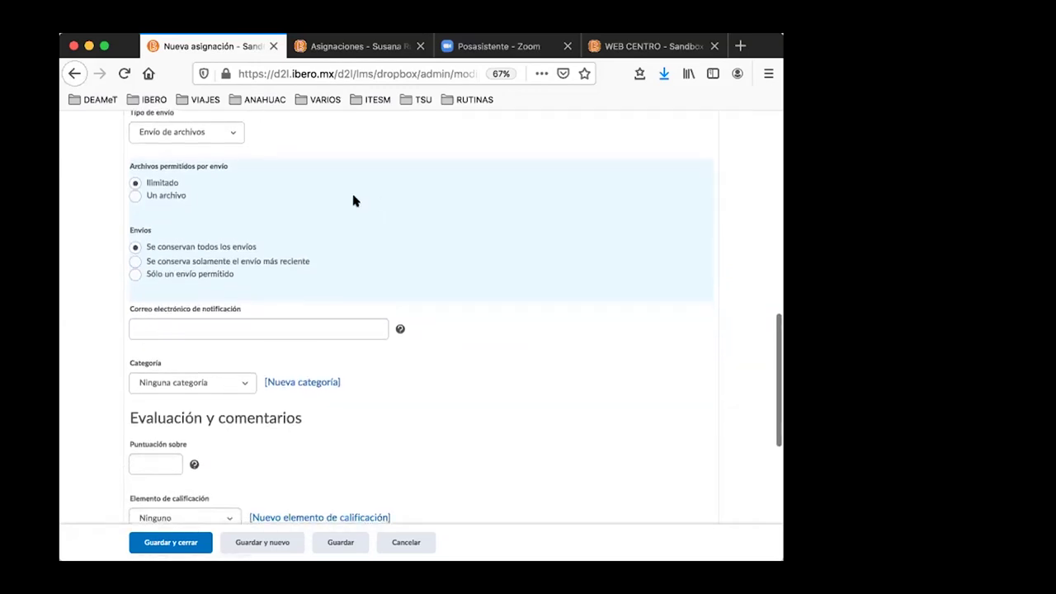
pyautogui.scroll(-1, 410, 201)
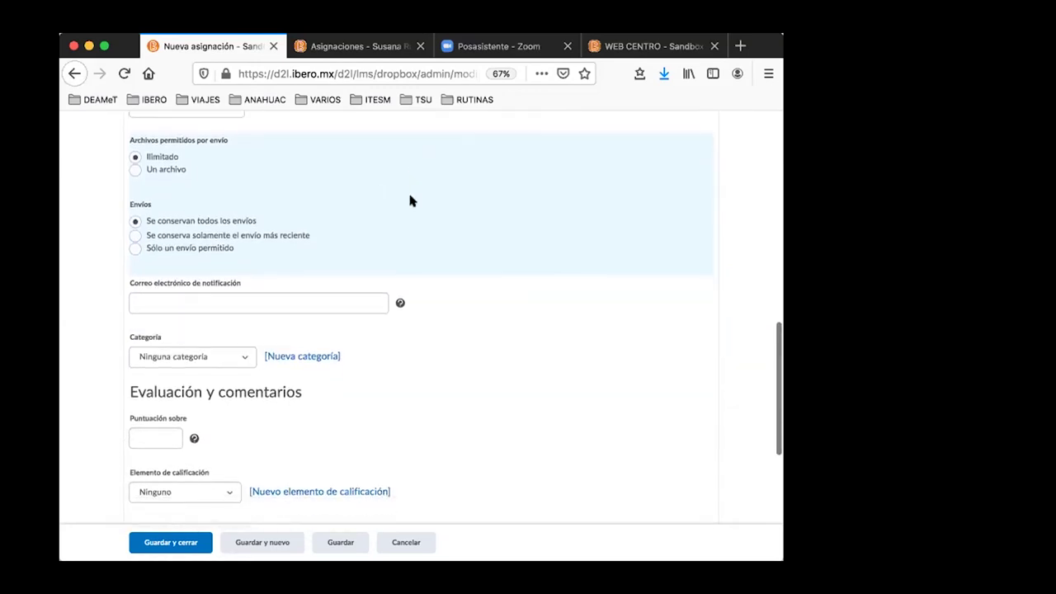
pyautogui.click(302, 285)
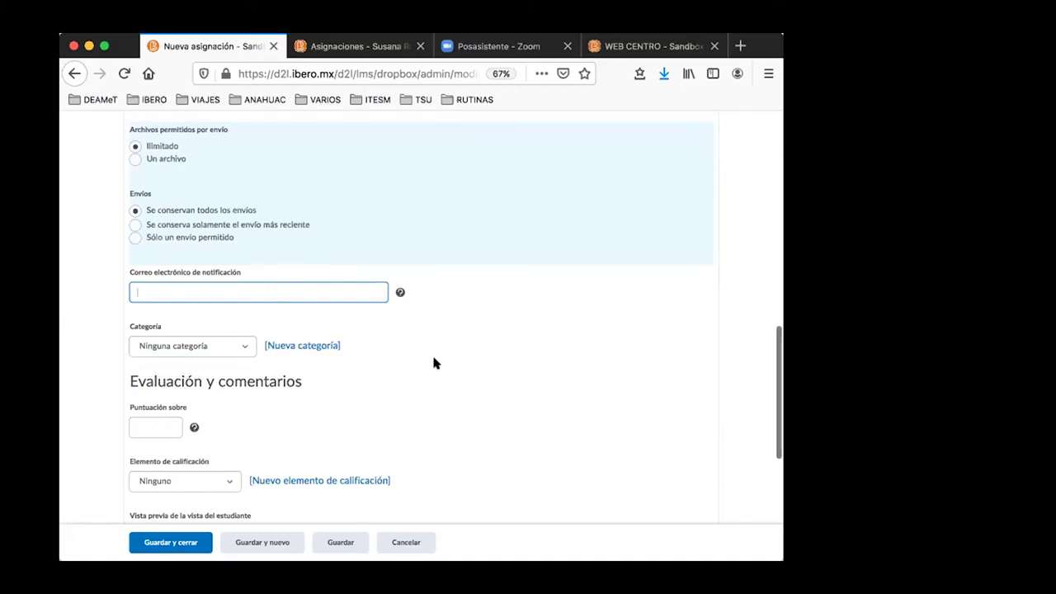
pyautogui.scroll(-2, 432, 359)
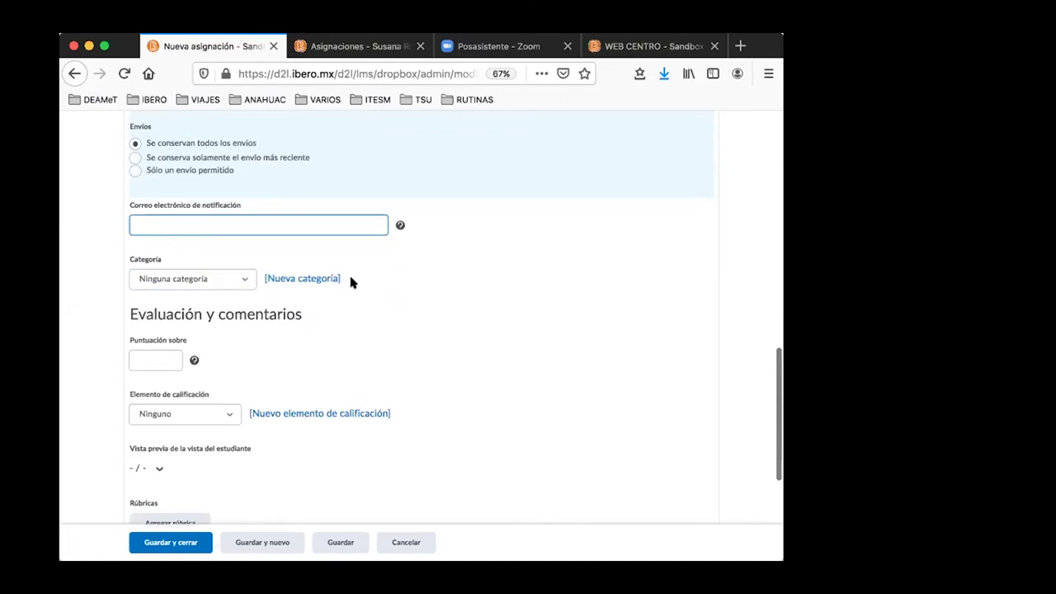
pyautogui.click(307, 280)
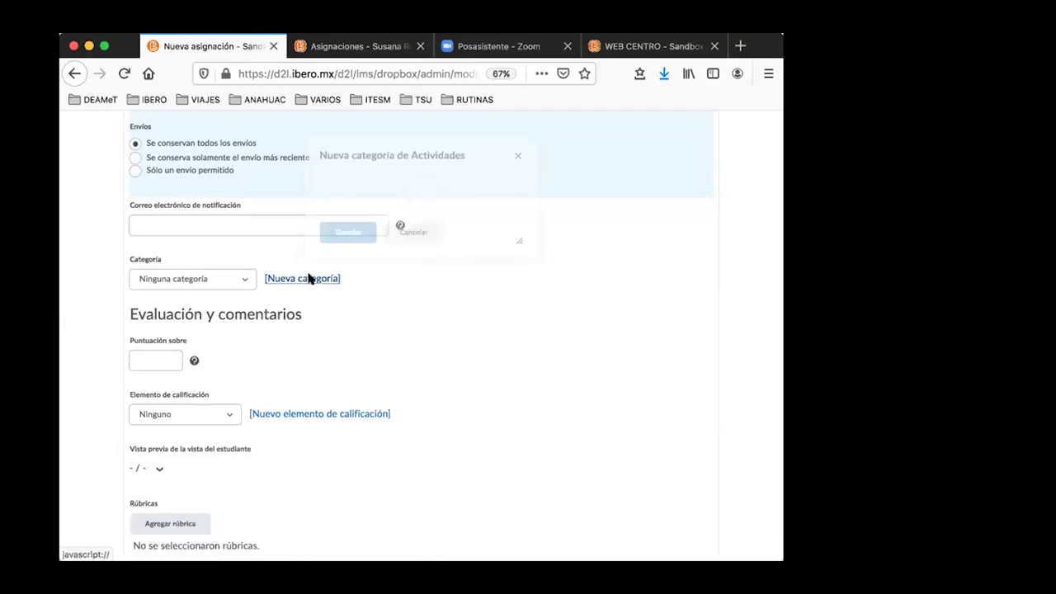
pyautogui.click(347, 226)
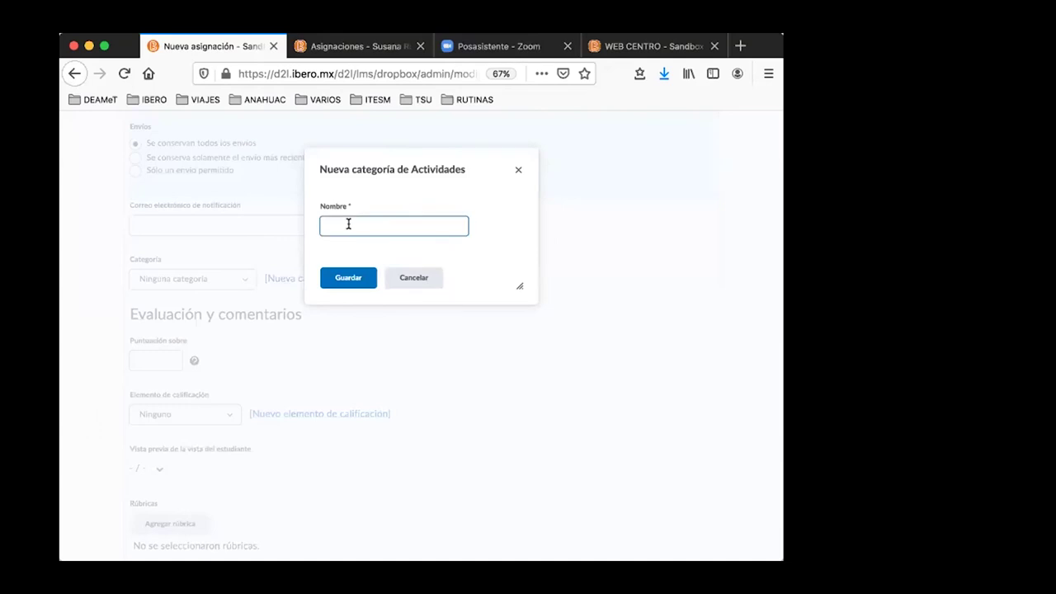
pyautogui.write('Tareas')
pyautogui.click(358, 279)
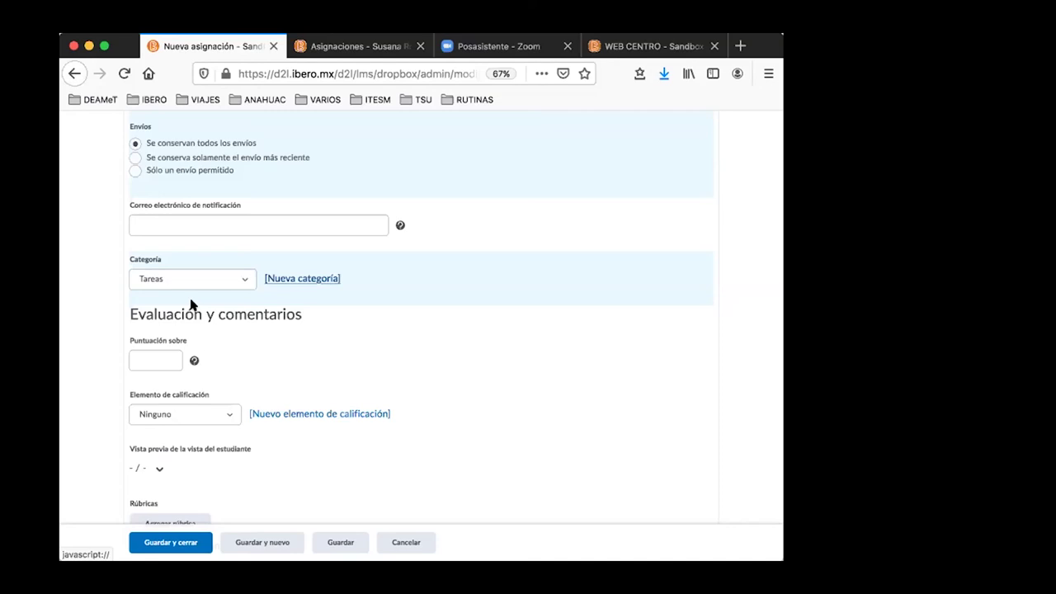
# - Set the assignment's "Puntuación sobre" value to 10
pyautogui.click(163, 359)
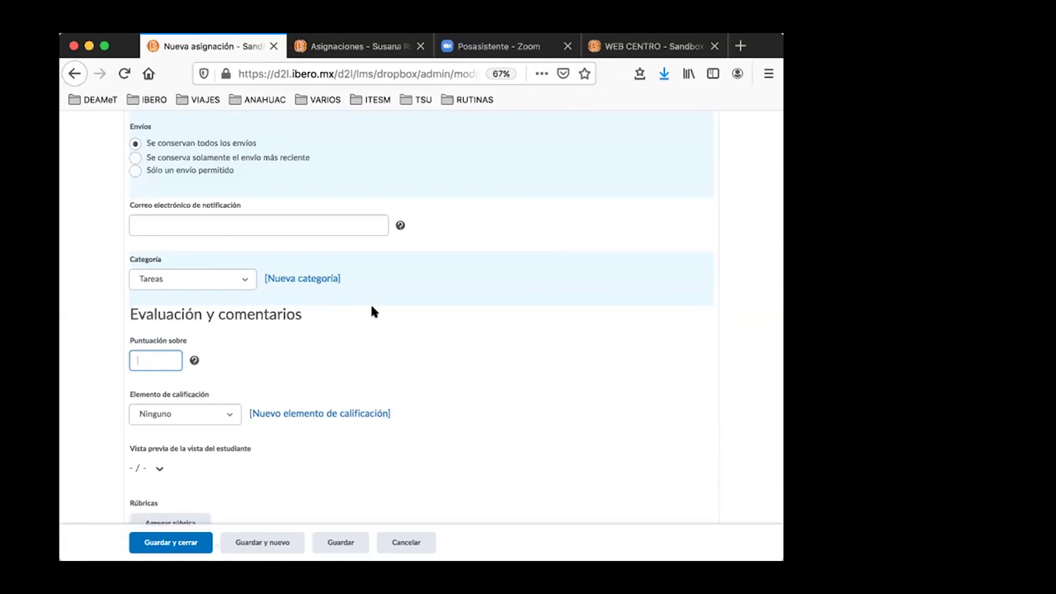
pyautogui.scroll(2, 372, 310)
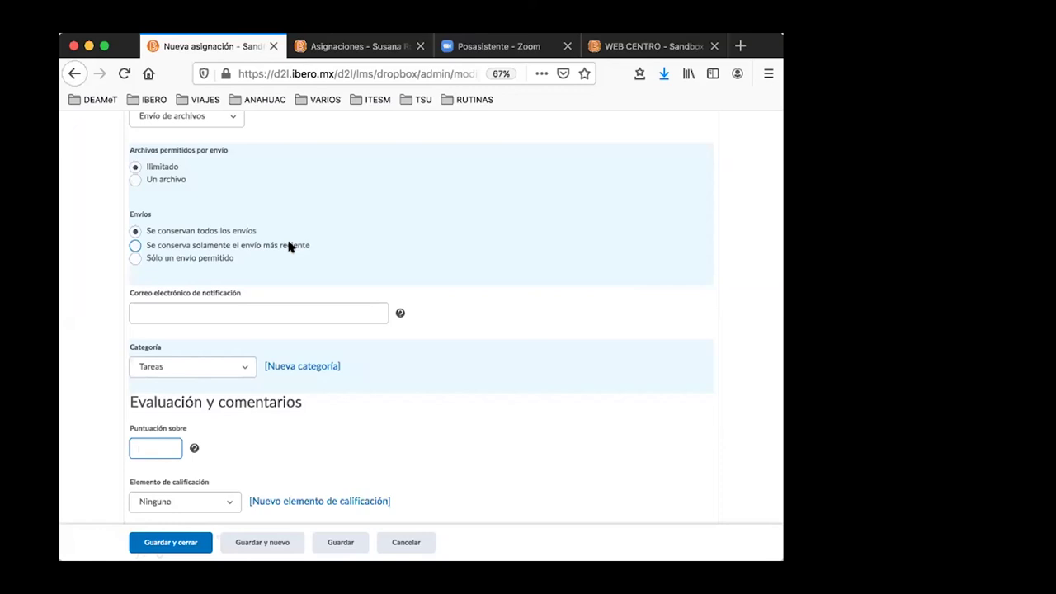
pyautogui.scroll(-1, 296, 292)
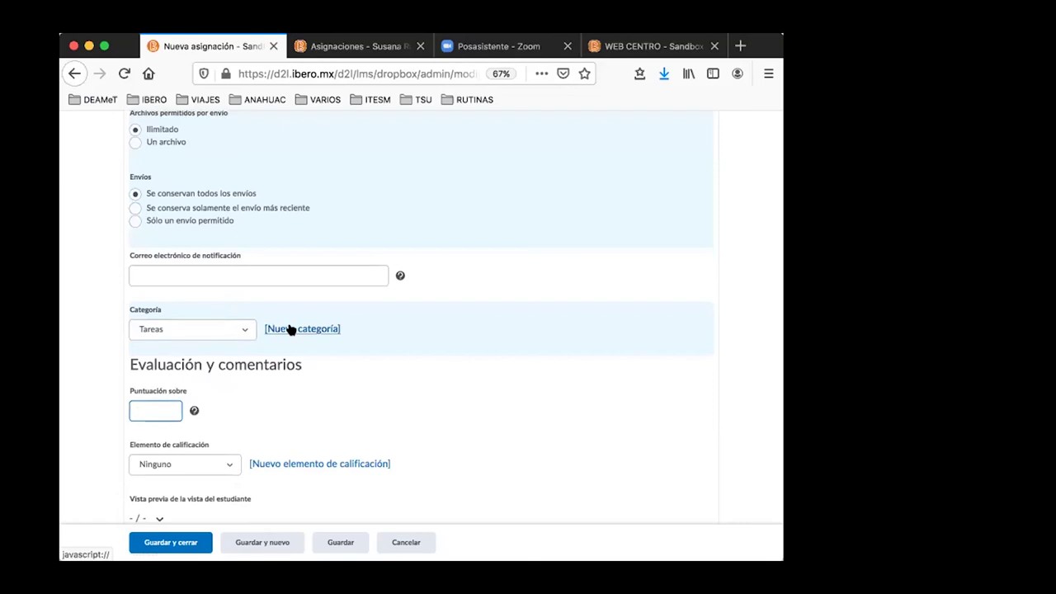
pyautogui.scroll(-2, 289, 328)
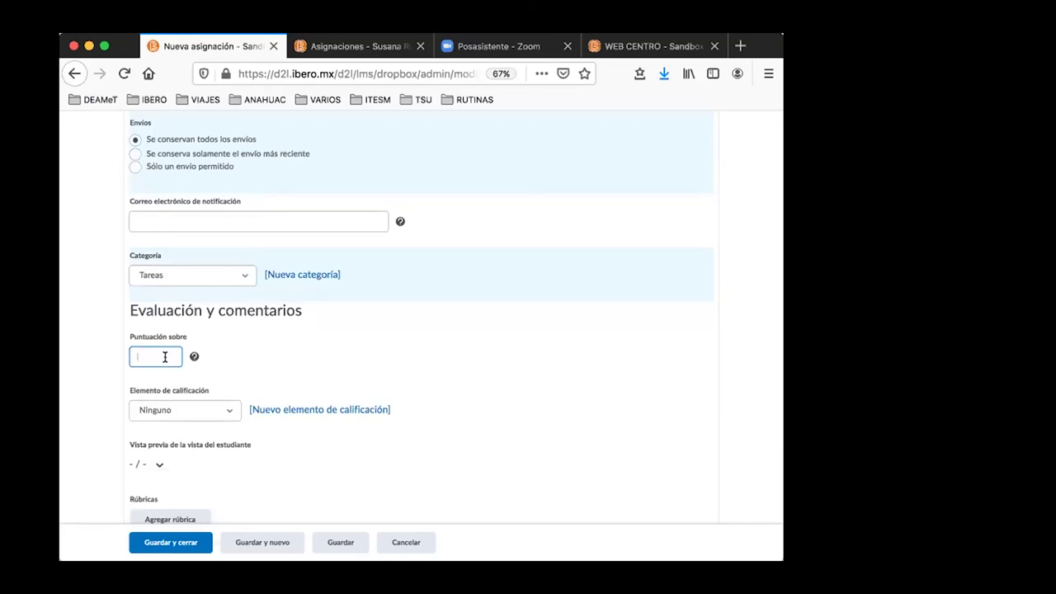
pyautogui.write('10')
# - Link the assignment to the existing grade item "Actividad 3"
pyautogui.scroll(-2, 190, 353)
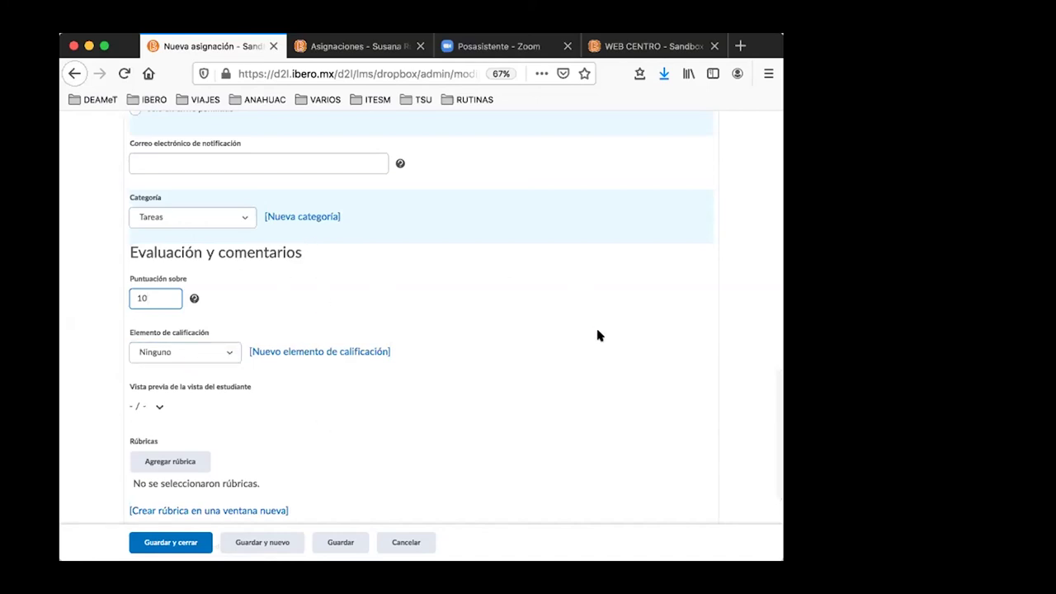
pyautogui.click(223, 354)
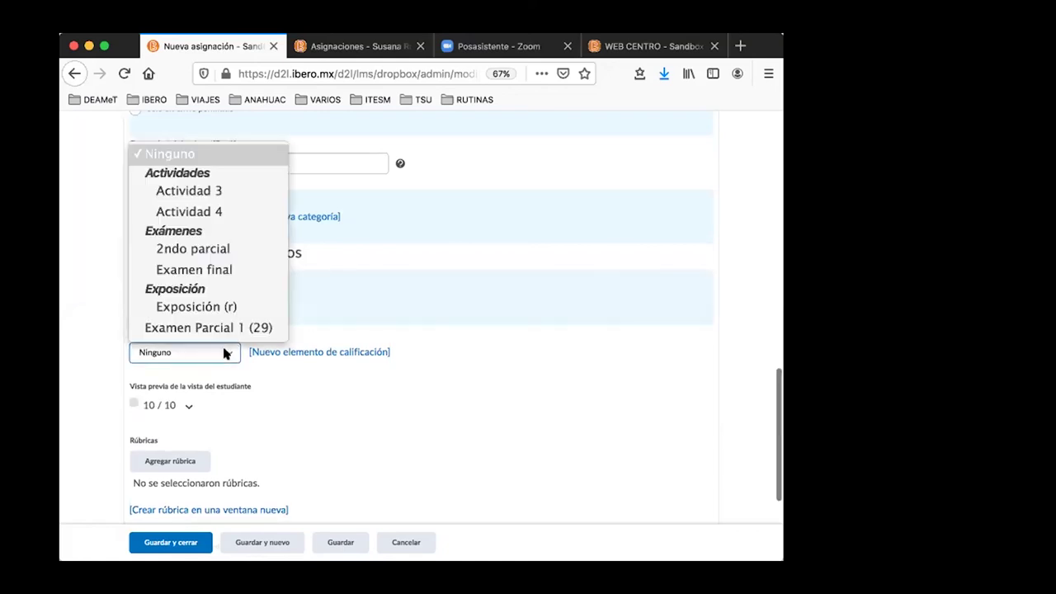
pyautogui.click(211, 198)
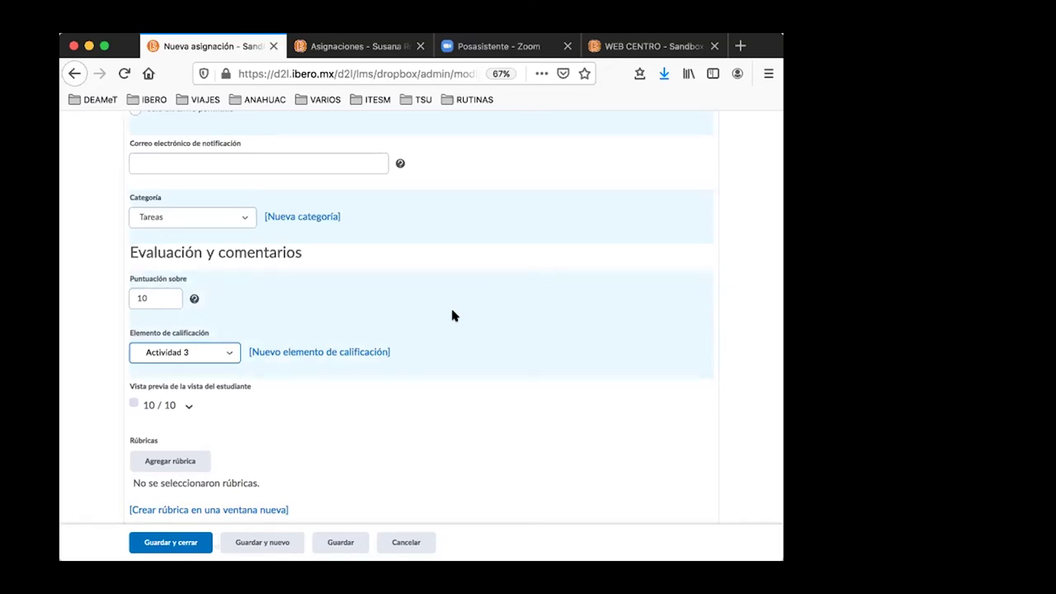
# - Disallow users from adding the assignment folder to ePortfolio and leave the annotation tools available for evaluation
pyautogui.scroll(-2, 453, 315)
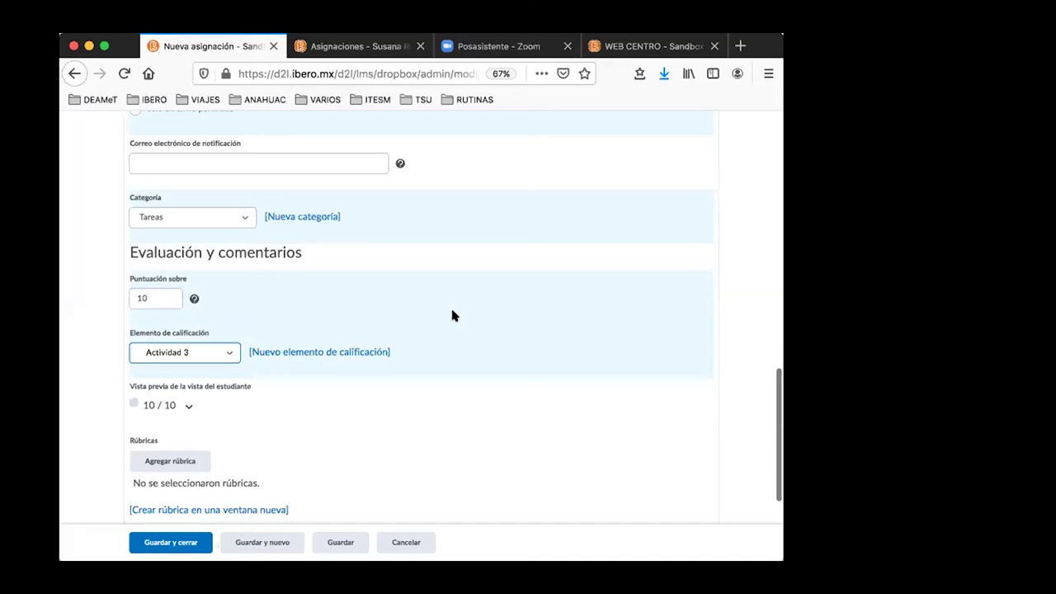
pyautogui.scroll(-2, 453, 315)
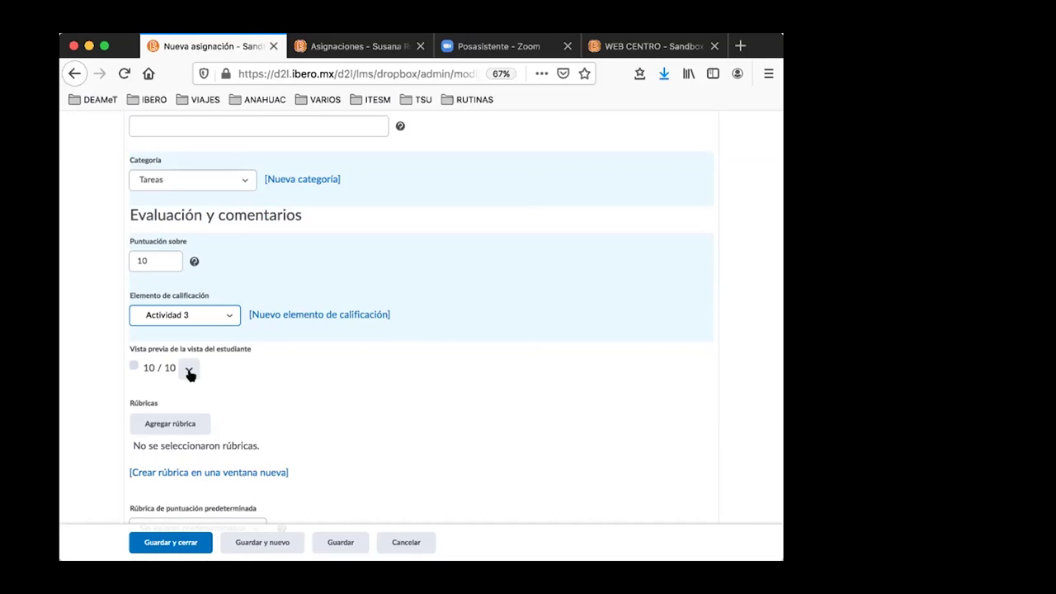
pyautogui.scroll(-1, 190, 374)
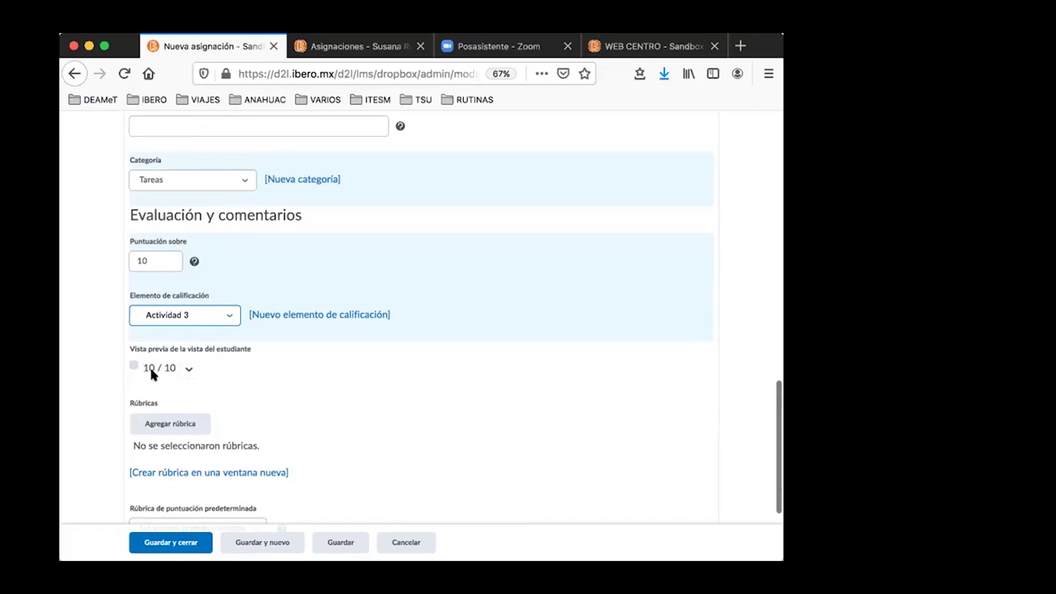
pyautogui.scroll(-1, 190, 373)
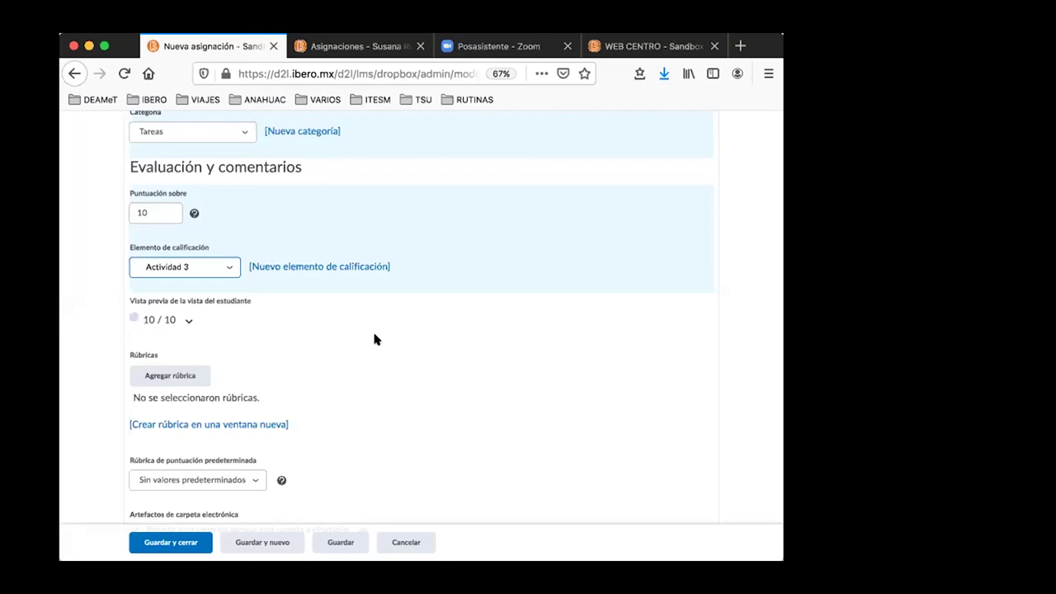
pyautogui.scroll(-3, 374, 338)
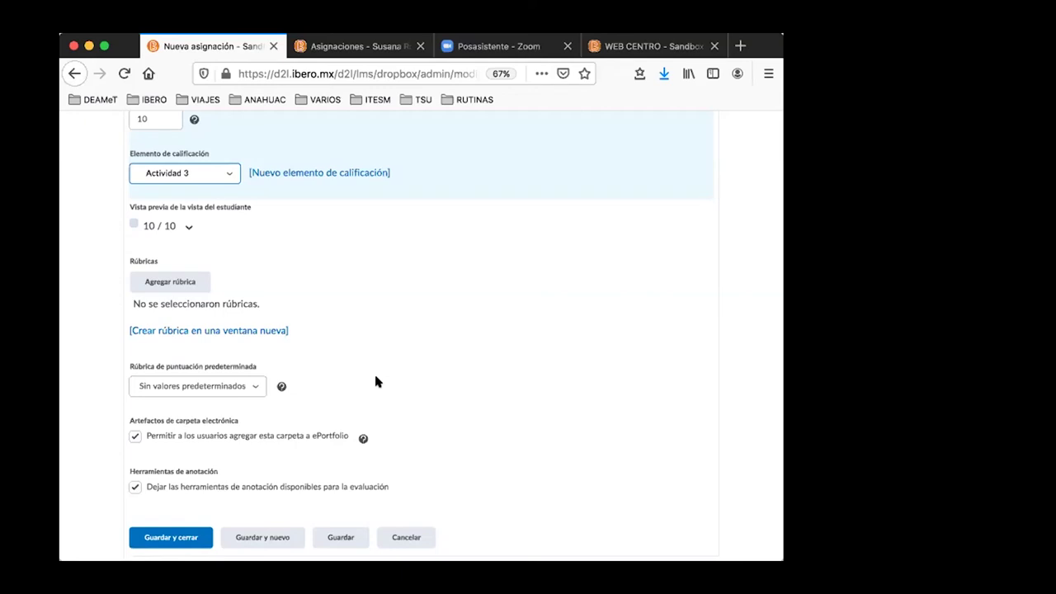
pyautogui.click(130, 435)
pyautogui.click(176, 438)
pyautogui.click(146, 438)
pyautogui.click(135, 437)
pyautogui.scroll(-1, 402, 442)
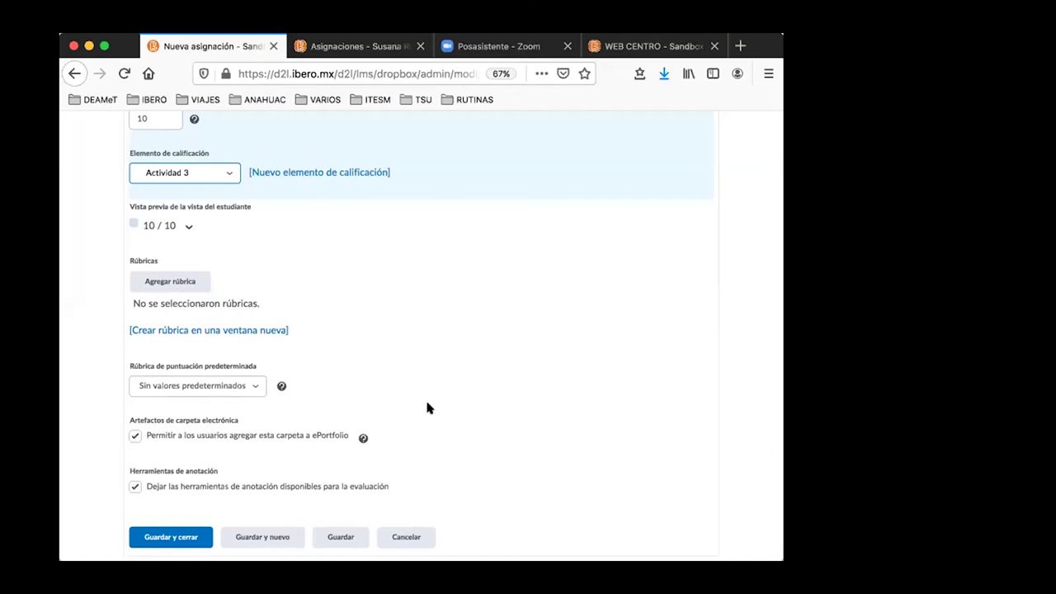
pyautogui.click(135, 435)
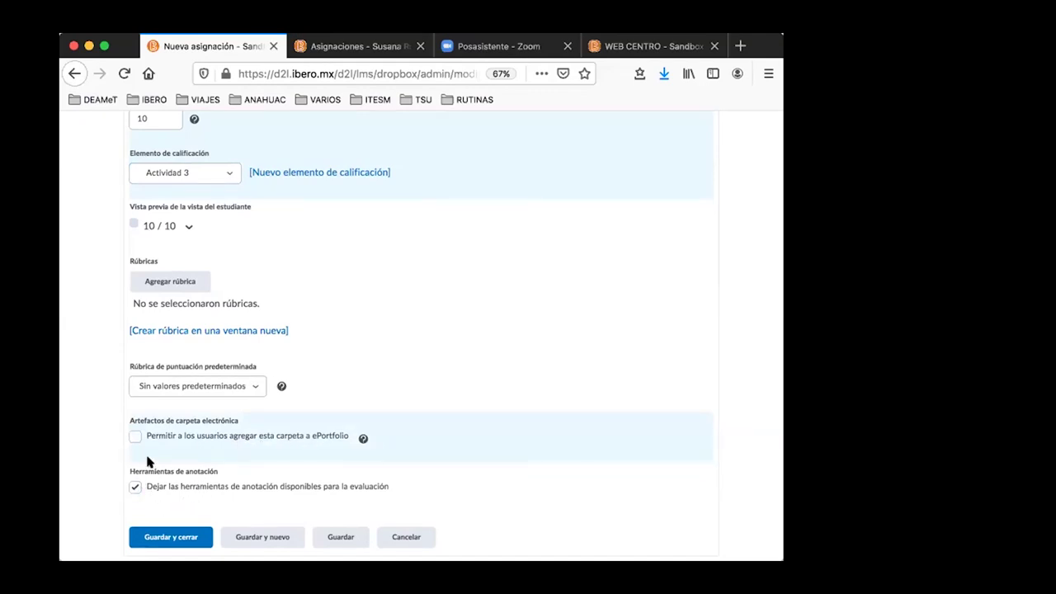
pyautogui.click(191, 492)
pyautogui.click(181, 493)
pyautogui.scroll(1, 337, 483)
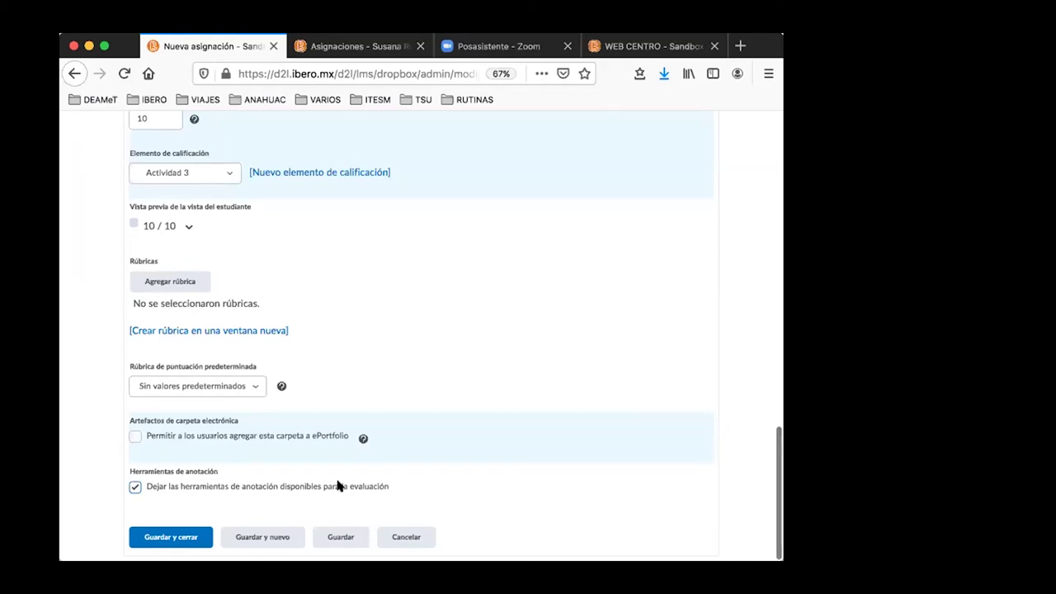
pyautogui.scroll(-1, 319, 491)
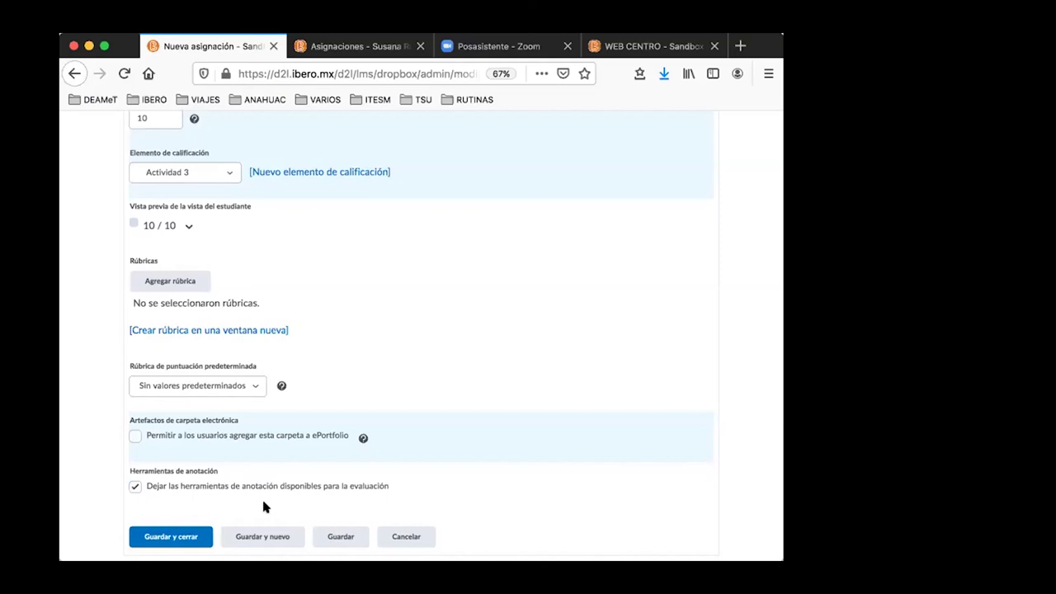
# - Examine the assignment's evaluation, rubric, category and submission settings before saving
pyautogui.scroll(1, 368, 443)
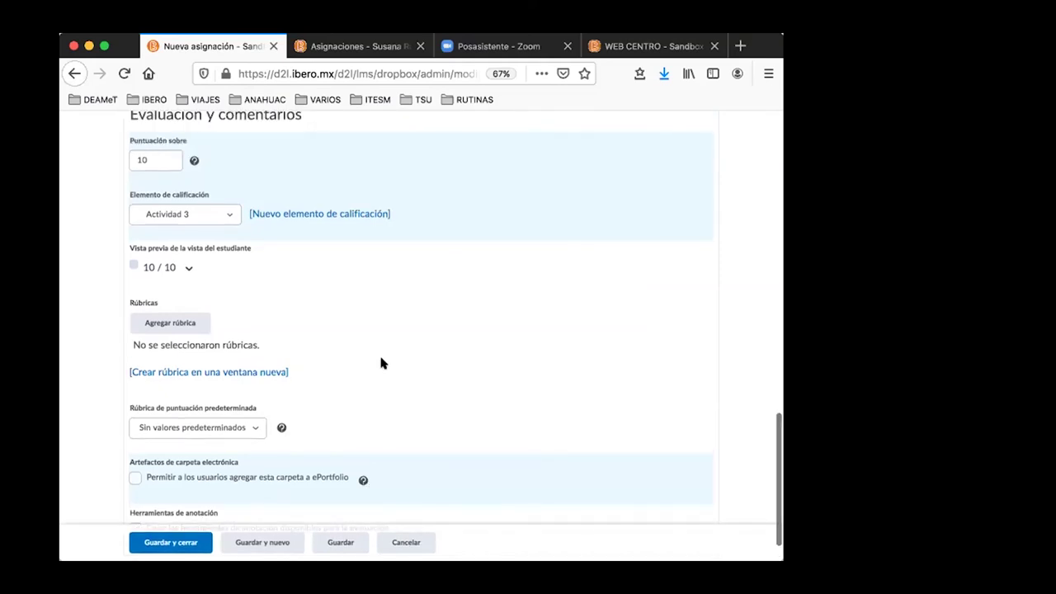
pyautogui.scroll(1, 381, 362)
pyautogui.scroll(2, 393, 331)
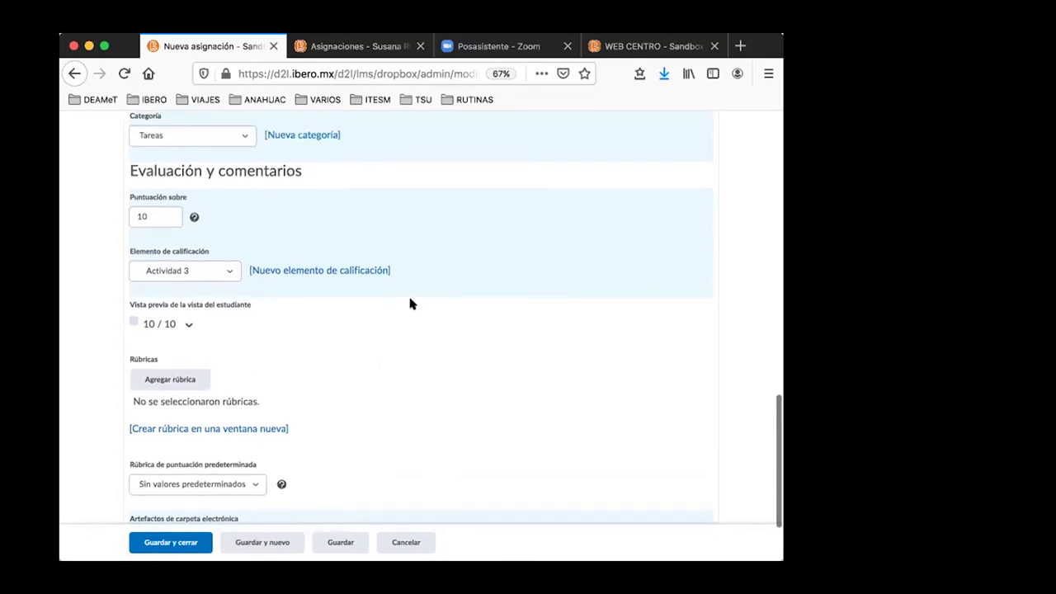
pyautogui.scroll(1, 425, 273)
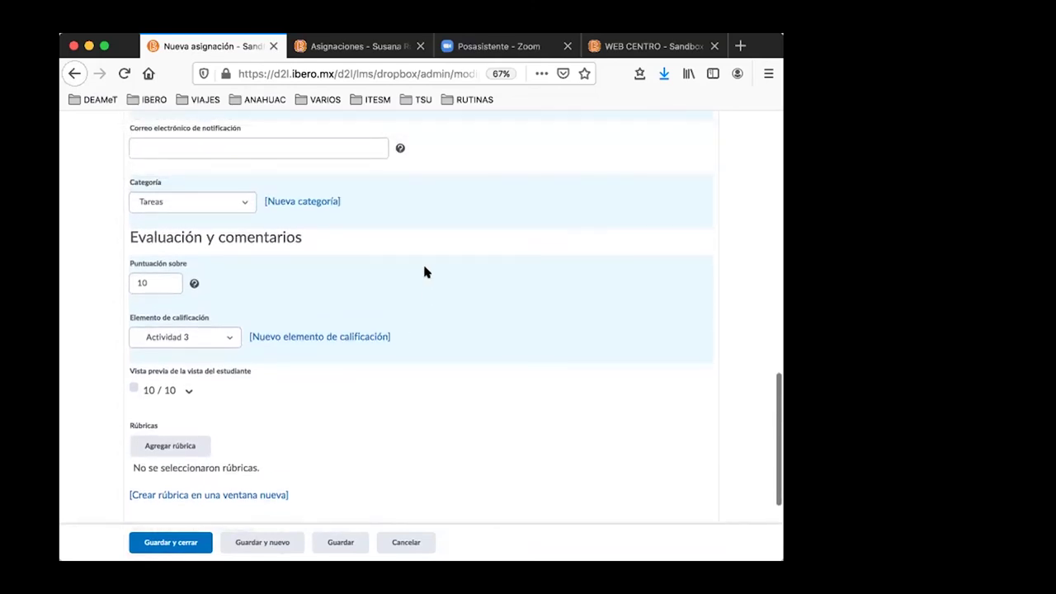
pyautogui.scroll(-3, 424, 267)
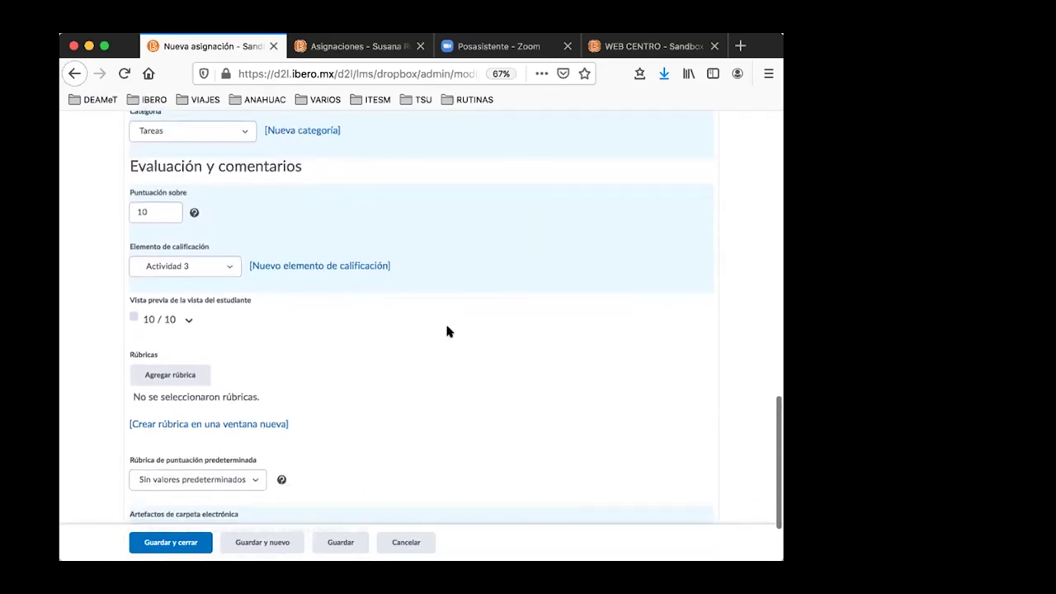
pyautogui.scroll(-2, 446, 331)
pyautogui.scroll(-1, 446, 396)
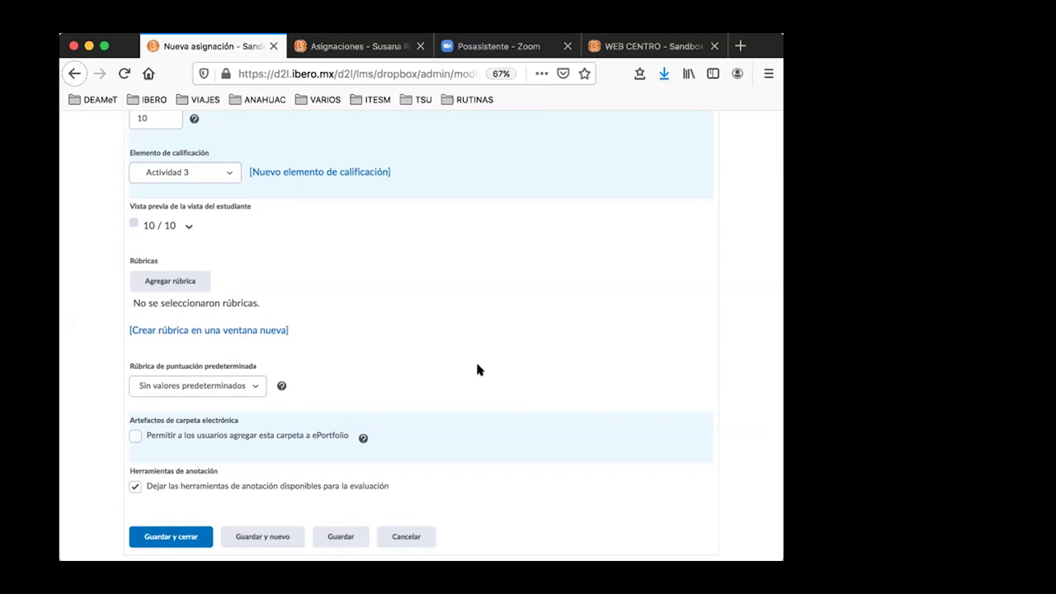
pyautogui.scroll(1, 477, 370)
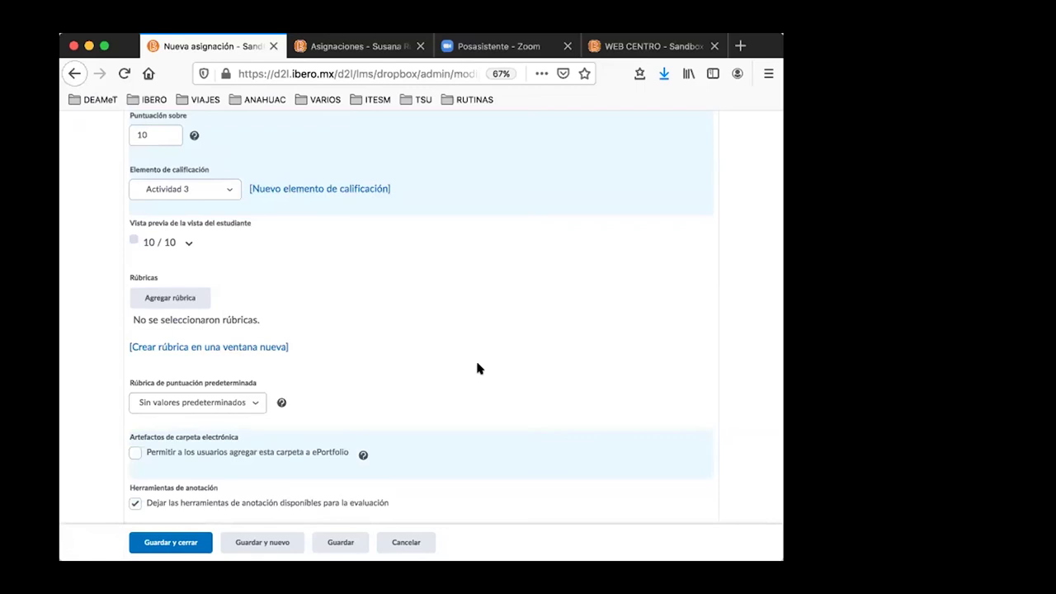
pyautogui.scroll(3, 477, 370)
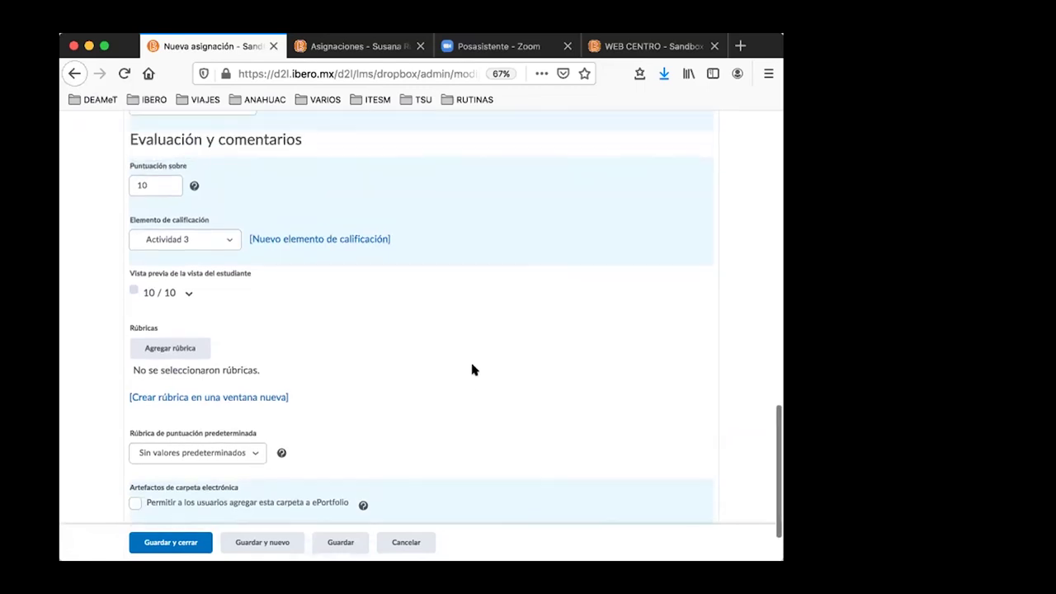
pyautogui.scroll(10, 476, 370)
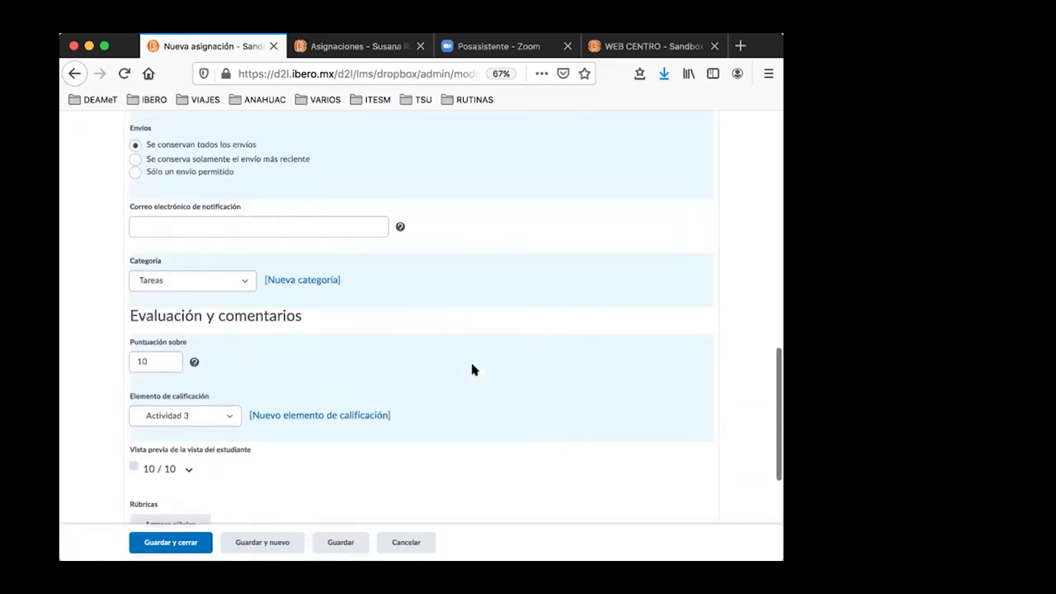
pyautogui.scroll(8, 472, 370)
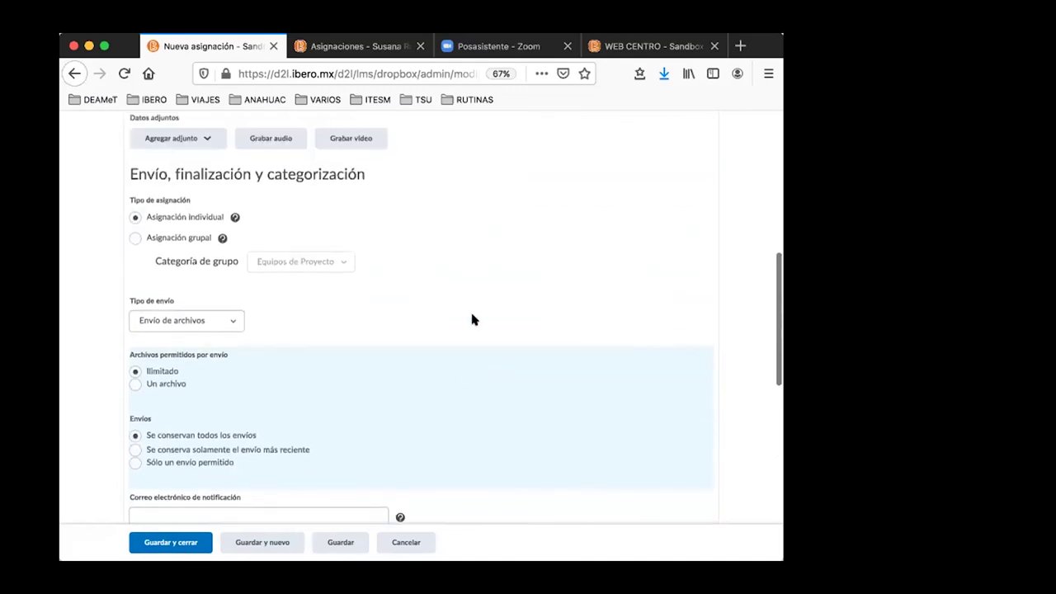
pyautogui.scroll(4, 479, 279)
pyautogui.scroll(-8, 478, 279)
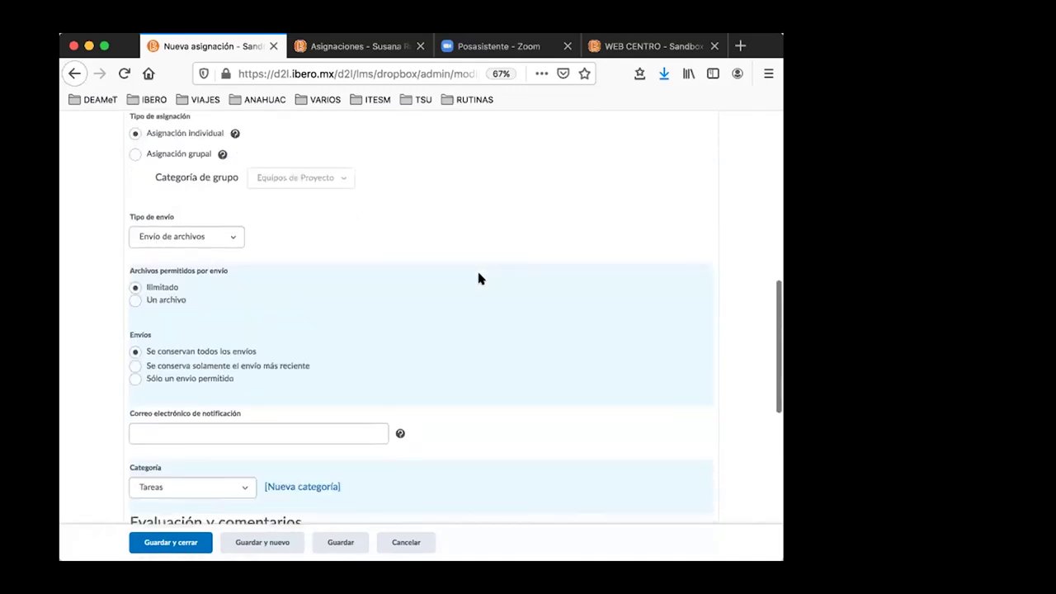
pyautogui.scroll(-5, 478, 279)
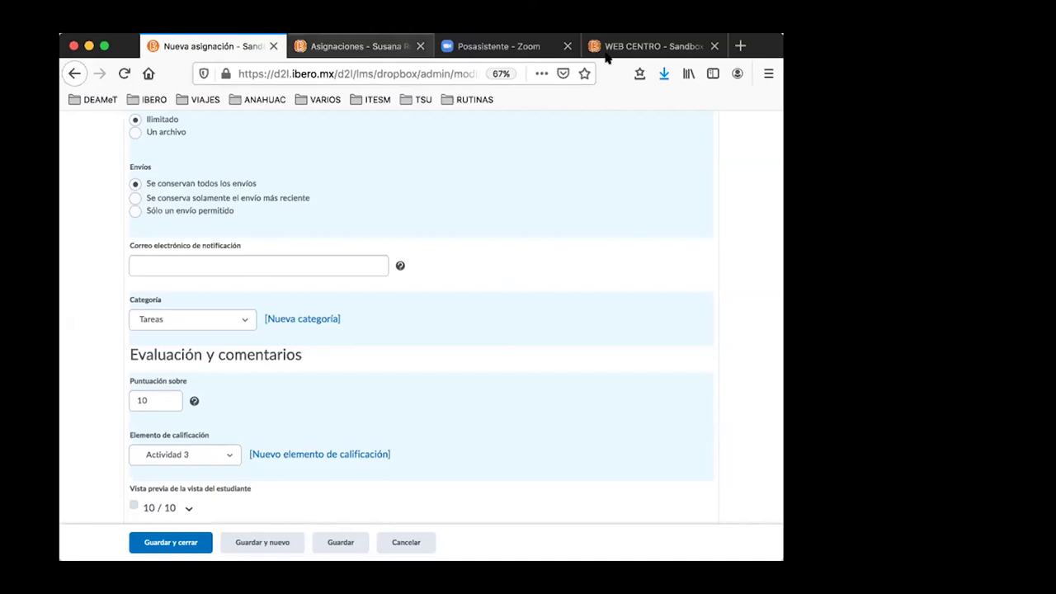
# - In the other course tab, switch to the Centro Calificaciones Actividades sandbox course and examine how its assignments list is grouped by category
pyautogui.click(641, 48)
pyautogui.click(373, 46)
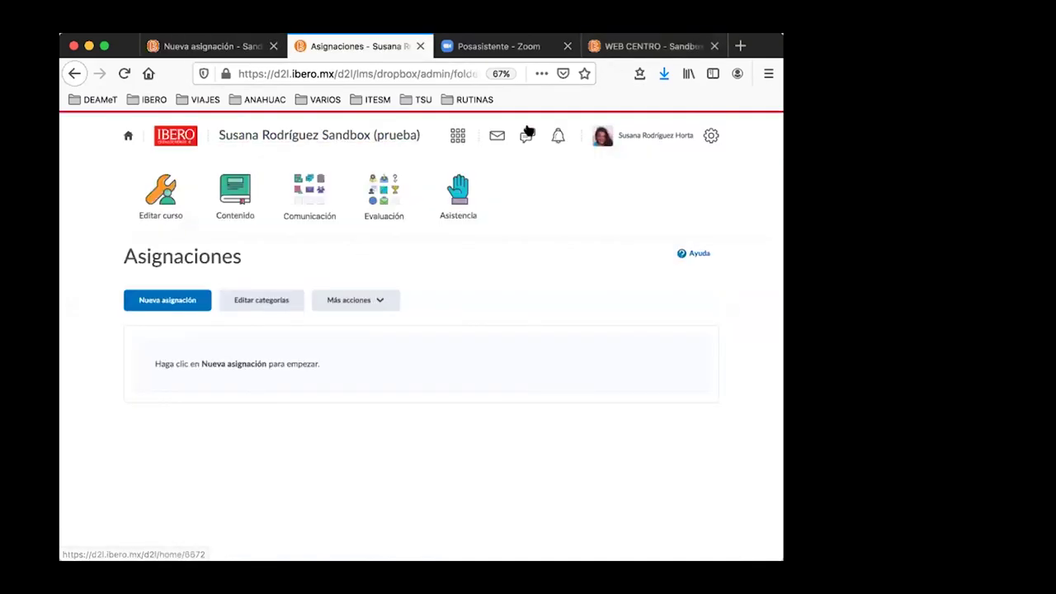
pyautogui.click(458, 137)
pyautogui.click(406, 257)
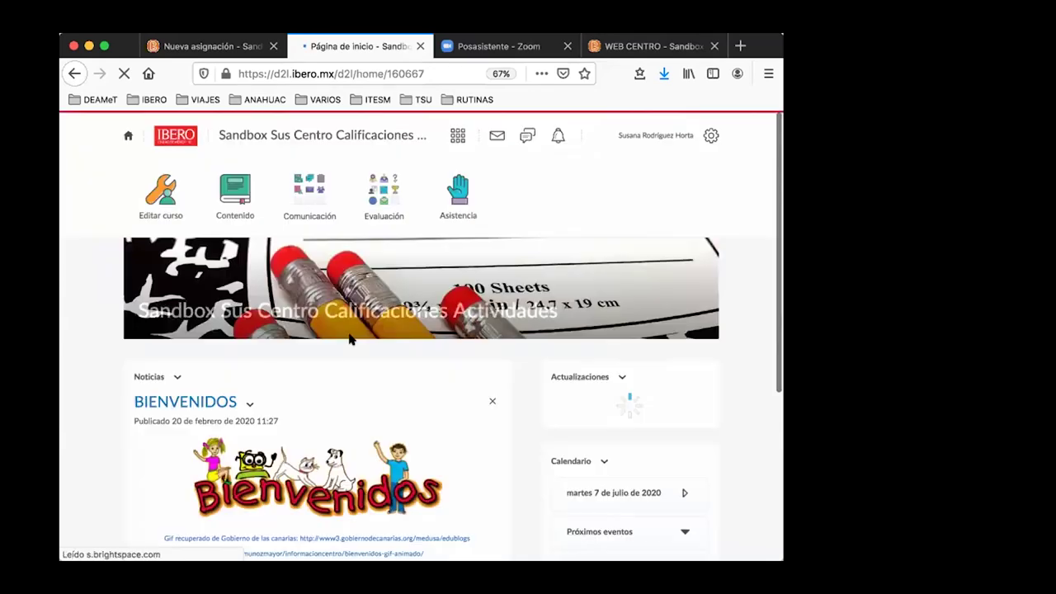
pyautogui.click(383, 194)
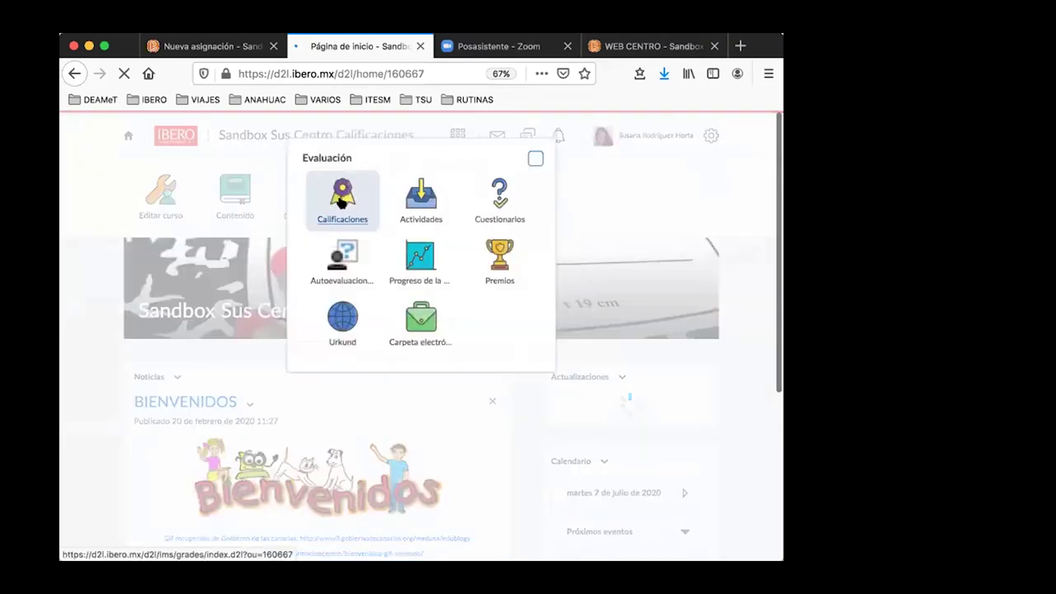
pyautogui.click(392, 203)
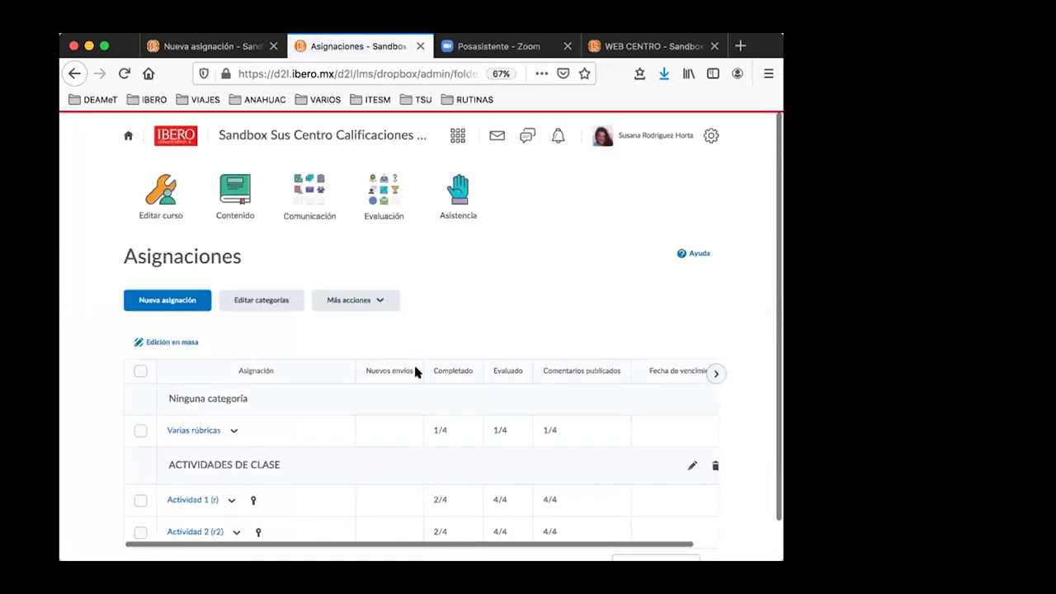
pyautogui.scroll(-2, 415, 372)
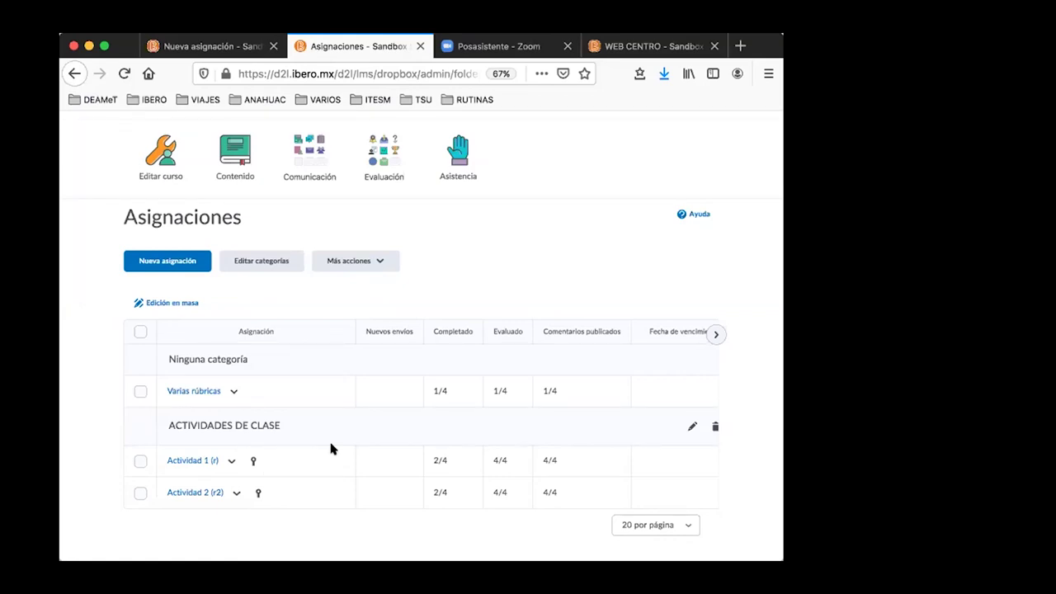
# - Return to the new assignment form and save the assignment, keeping it open for editing
pyautogui.click(229, 46)
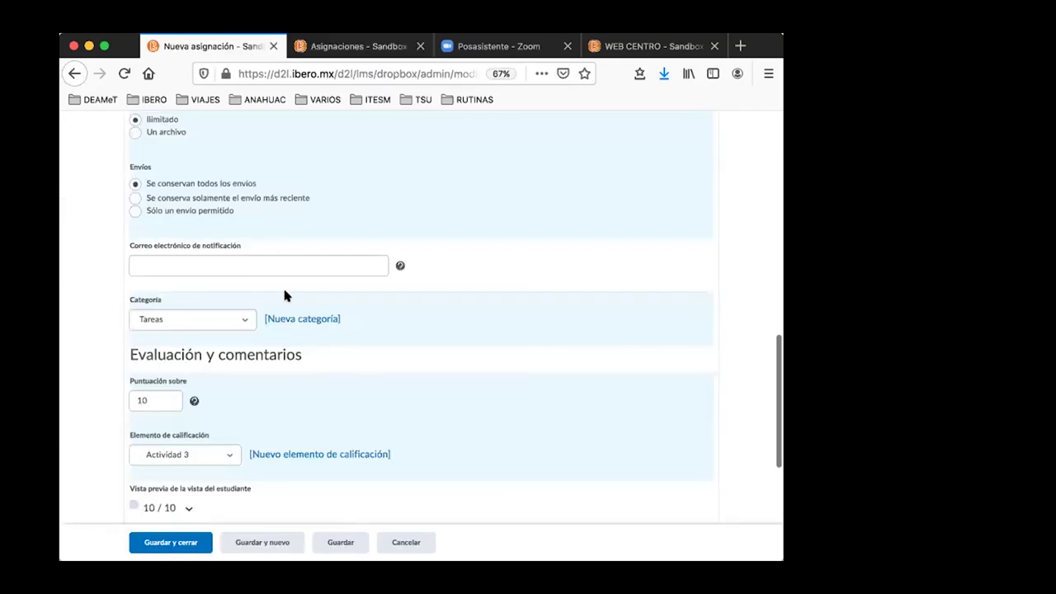
pyautogui.scroll(-5, 285, 296)
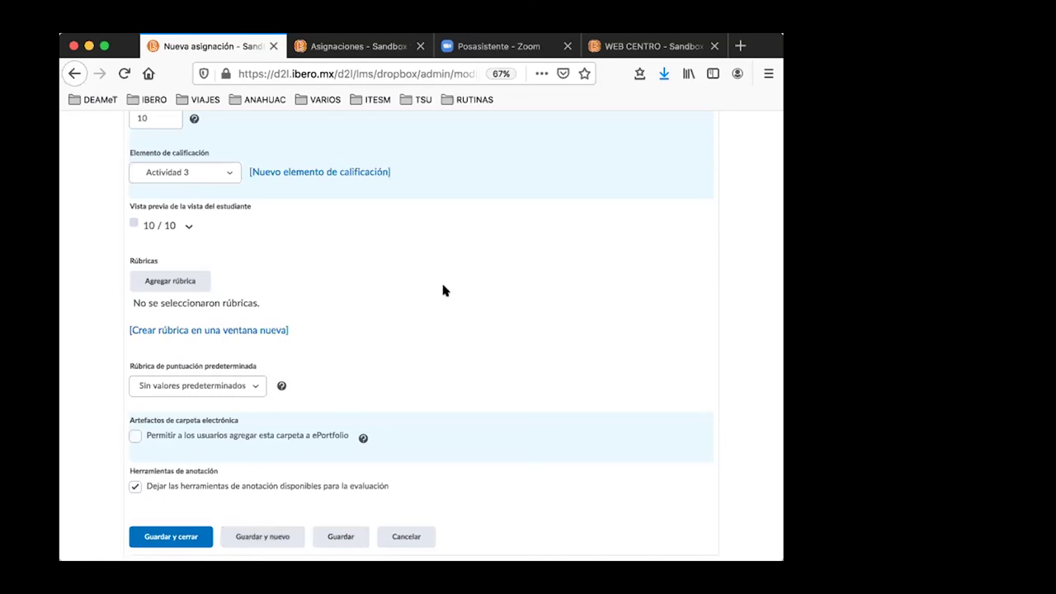
pyautogui.click(341, 537)
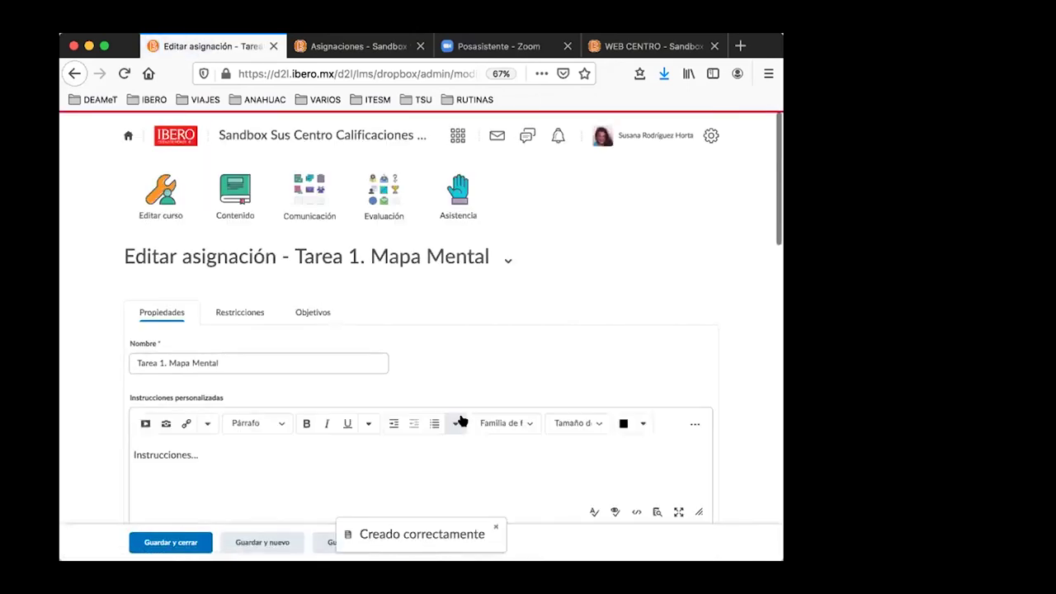
# - Review the saved assignment's properties, and in its restrictions turn off "Ocultar a los usuarios" so that students can see it
pyautogui.scroll(-5, 461, 420)
pyautogui.scroll(-6, 460, 420)
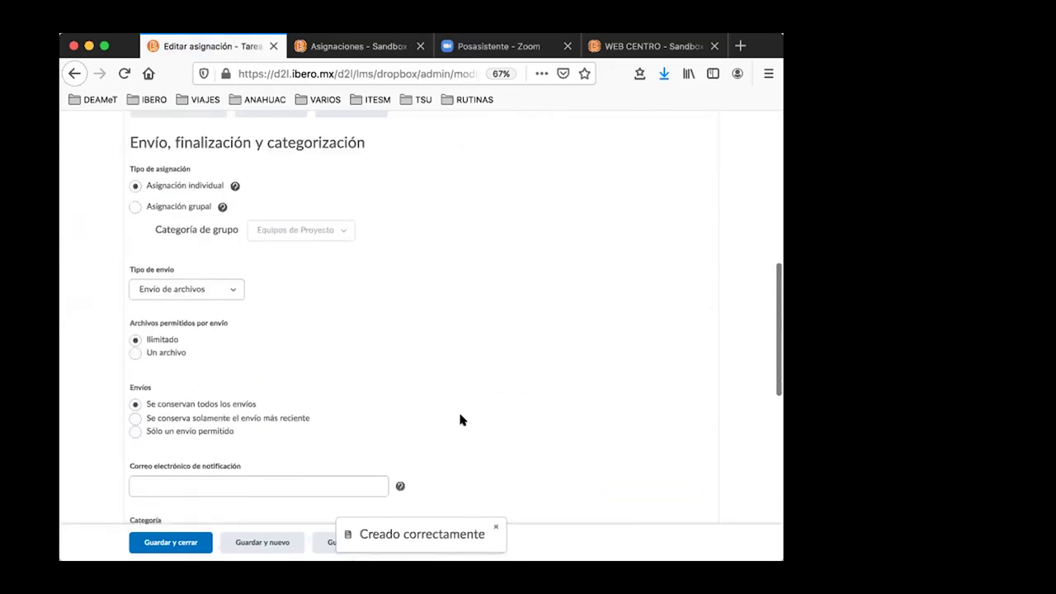
pyautogui.scroll(6, 460, 420)
pyautogui.scroll(-1, 461, 420)
pyautogui.scroll(5, 461, 420)
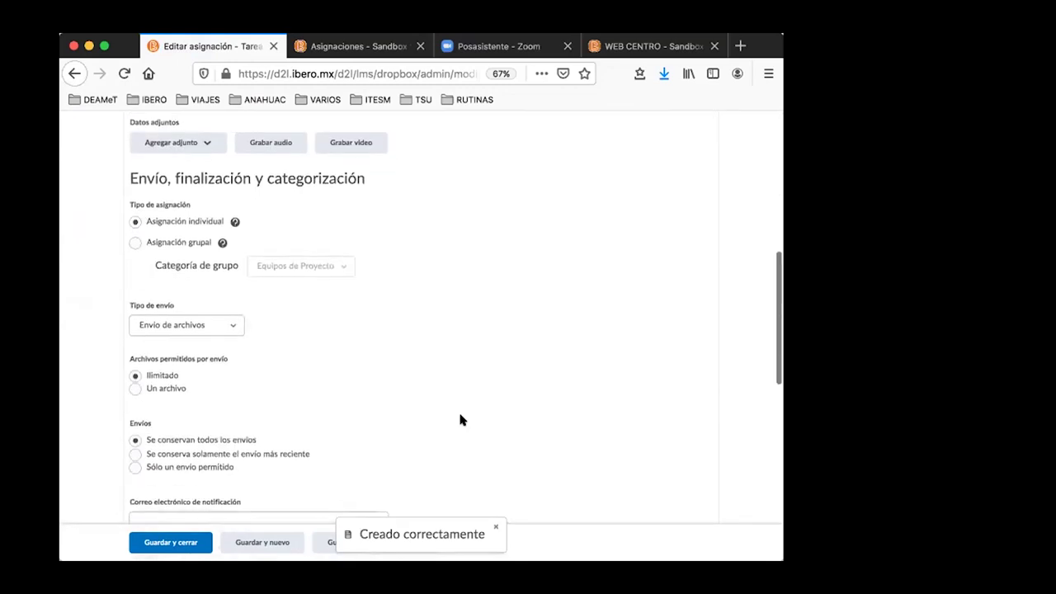
pyautogui.scroll(2, 460, 420)
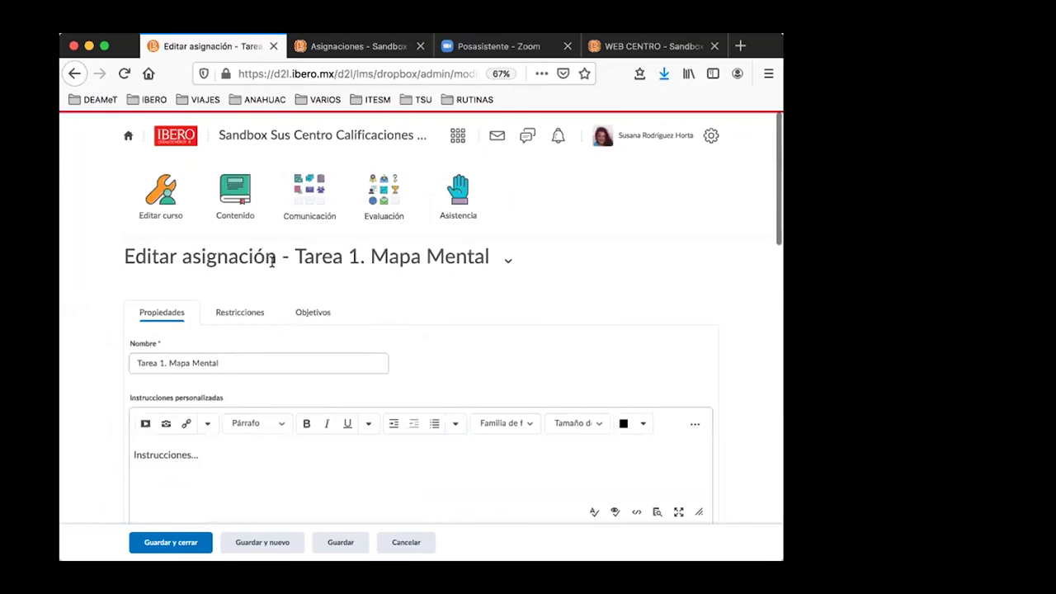
pyautogui.click(236, 311)
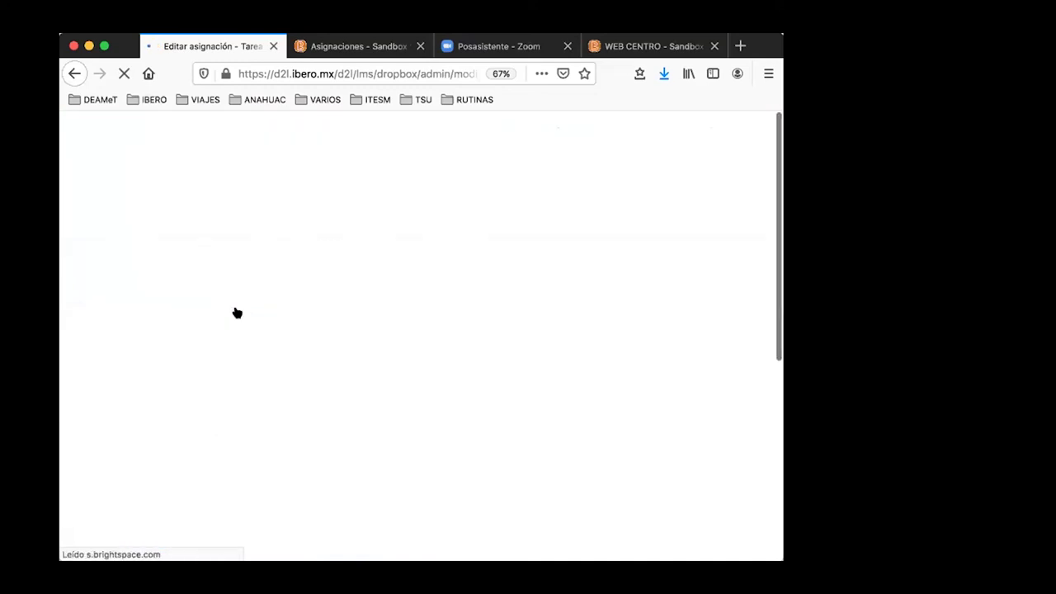
pyautogui.scroll(-2, 273, 302)
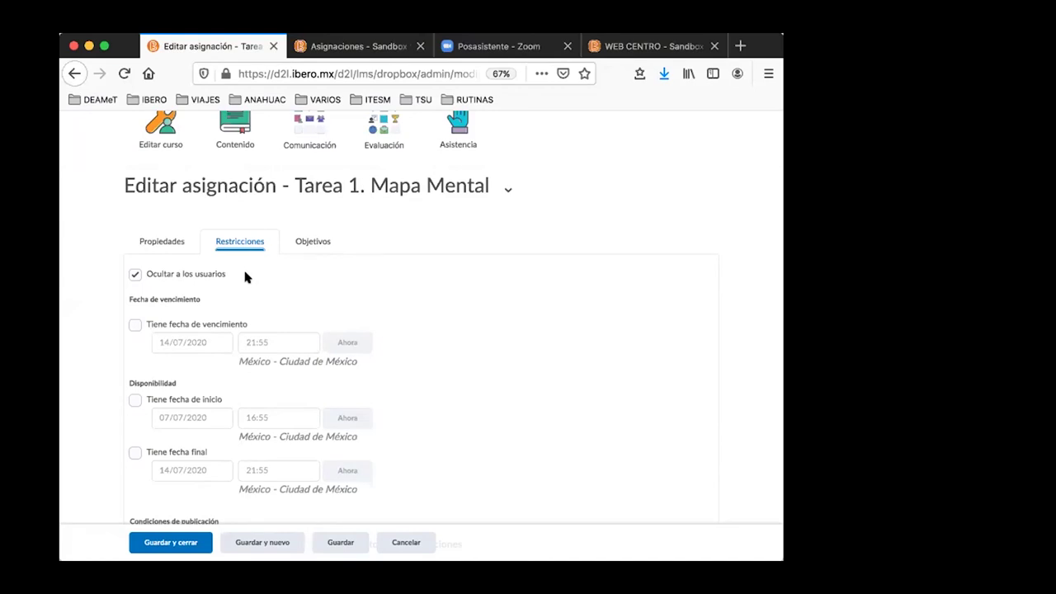
pyautogui.click(135, 275)
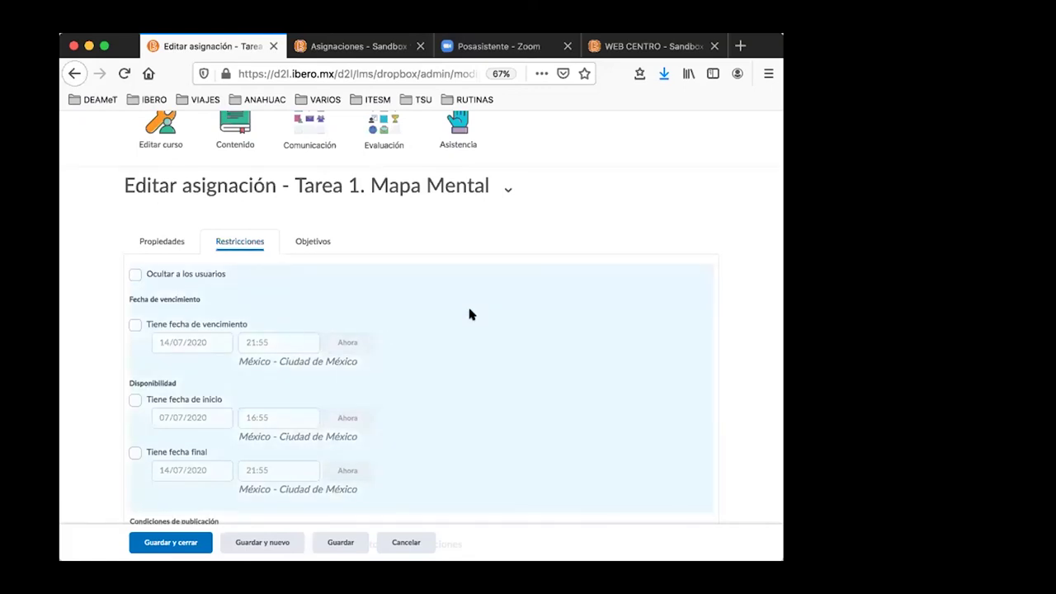
# - Enable an availability start date of 07/07/2020 for the assignment, checking the date calendar
pyautogui.scroll(-2, 470, 314)
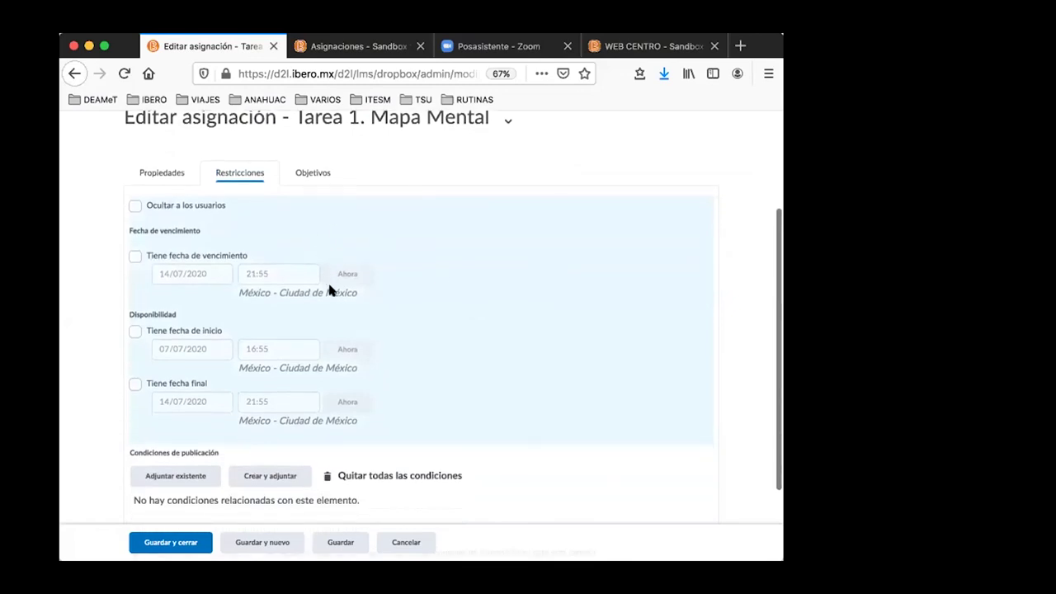
pyautogui.click(135, 331)
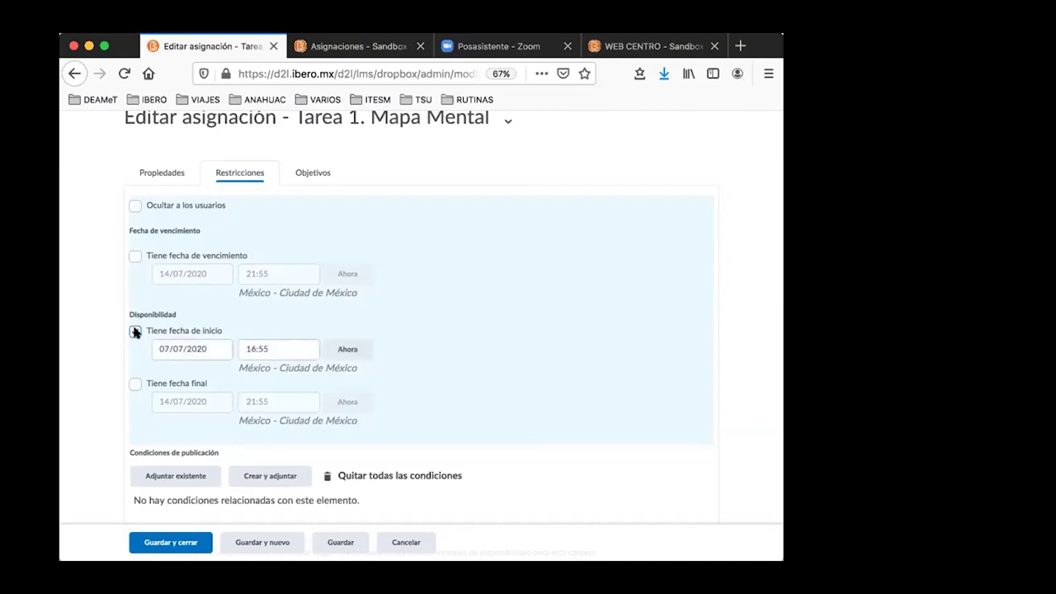
pyautogui.click(136, 331)
pyautogui.click(136, 331)
pyautogui.click(293, 352)
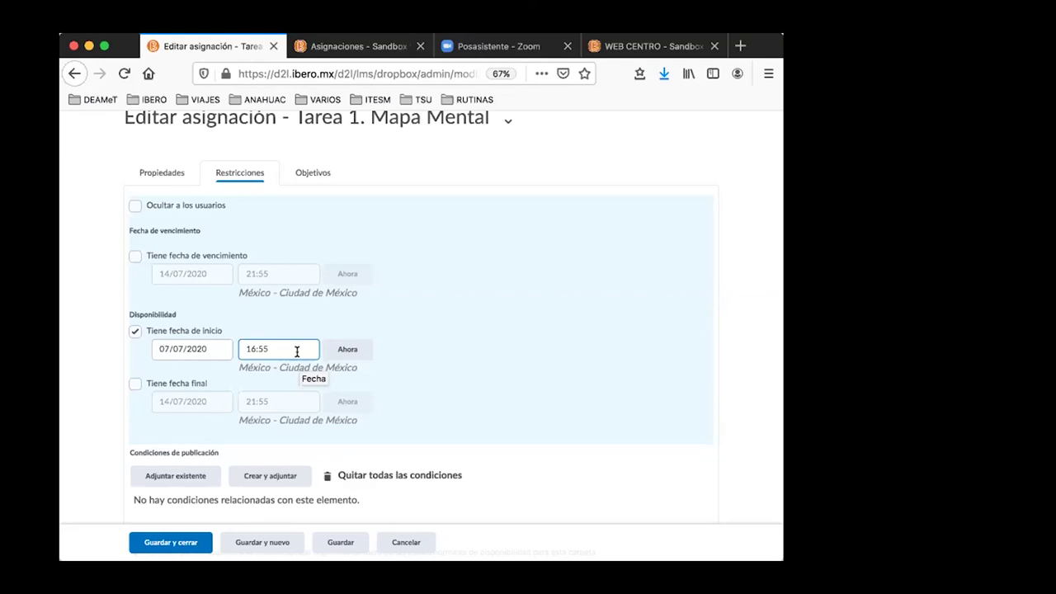
pyautogui.click(298, 333)
pyautogui.scroll(-1, 453, 320)
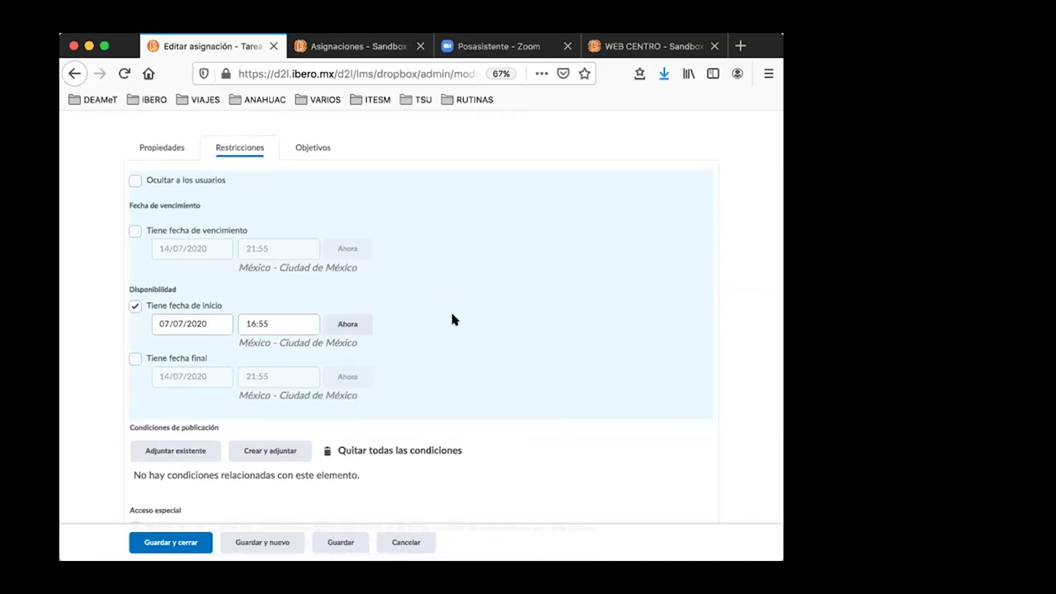
pyautogui.click(135, 307)
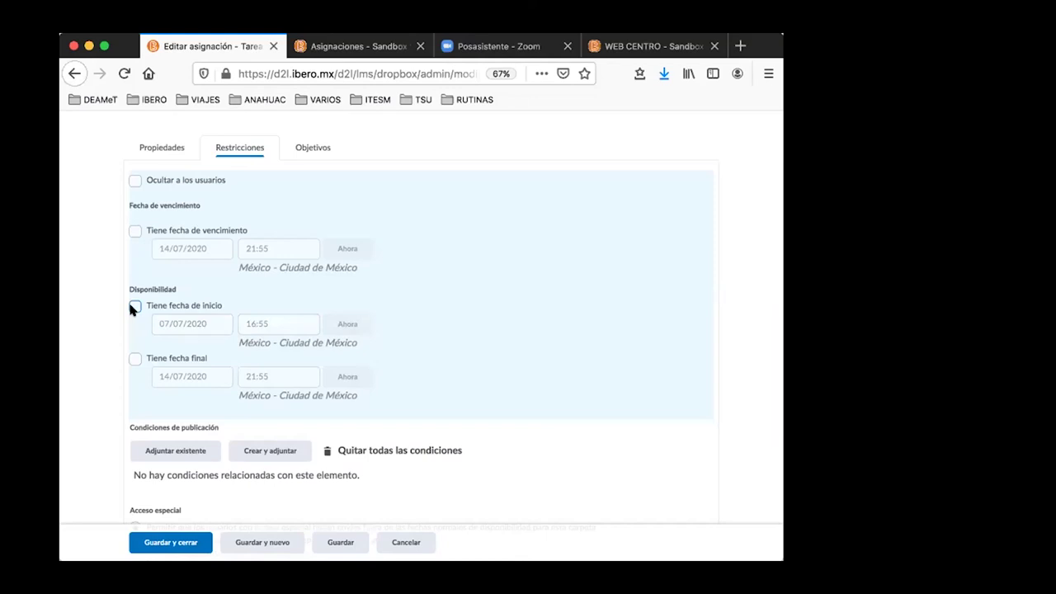
pyautogui.click(135, 307)
pyautogui.click(212, 322)
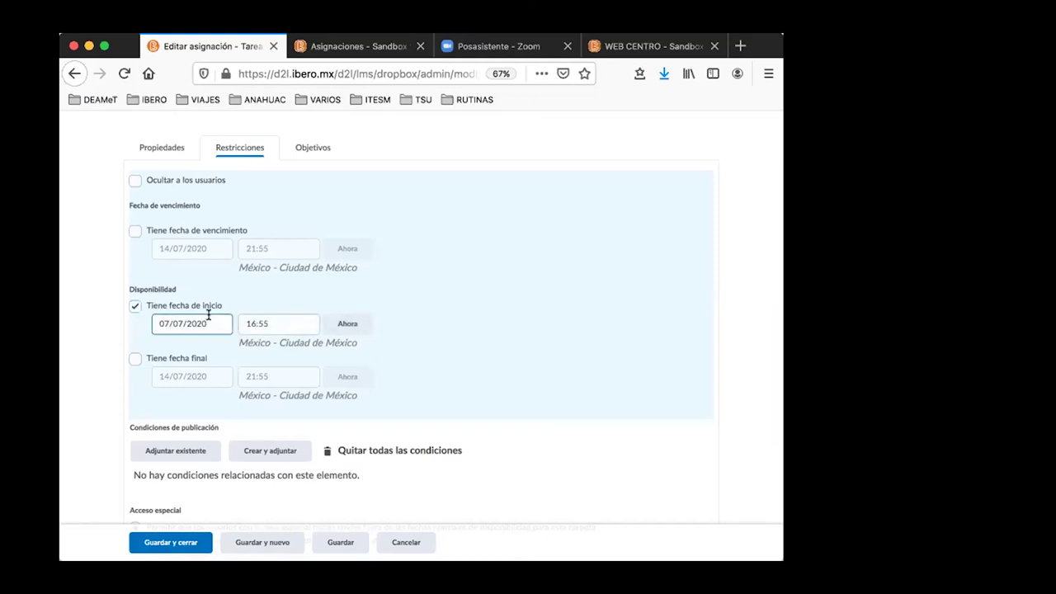
pyautogui.click(212, 322)
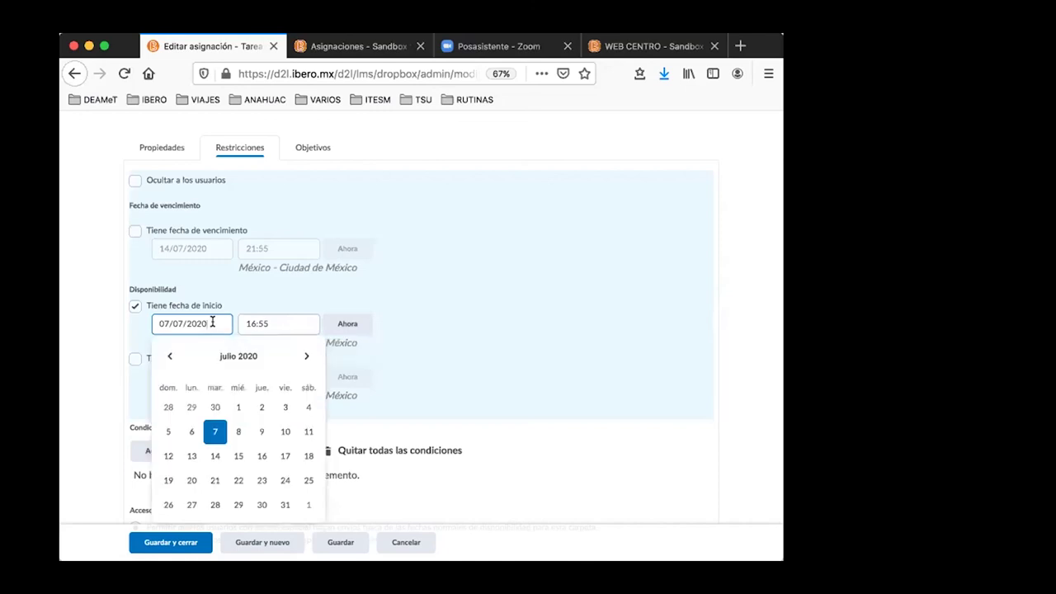
pyautogui.click(529, 285)
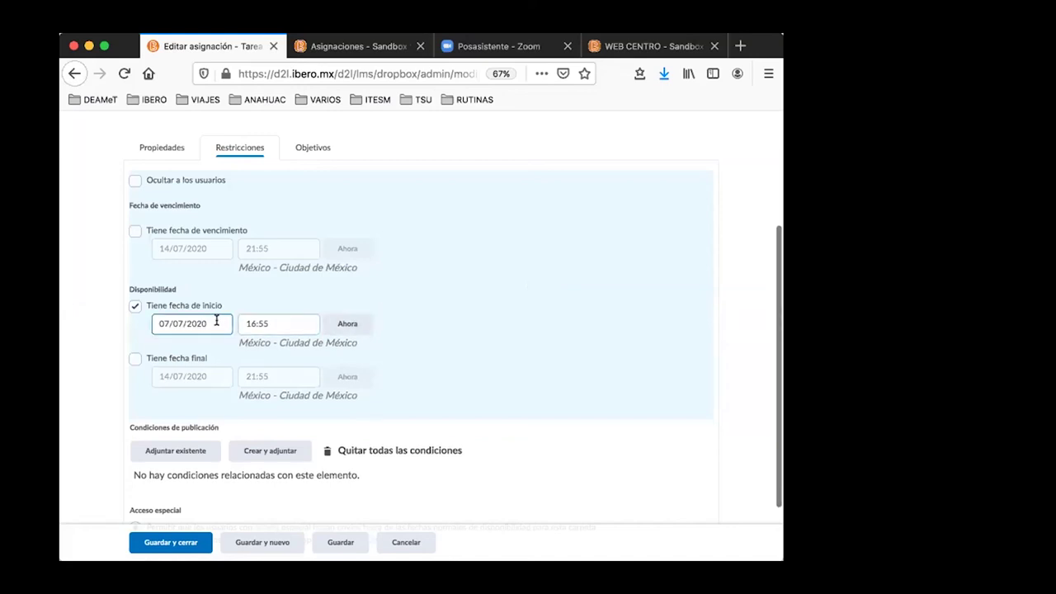
# - Set the availability start time to 17:30
pyautogui.click(268, 324)
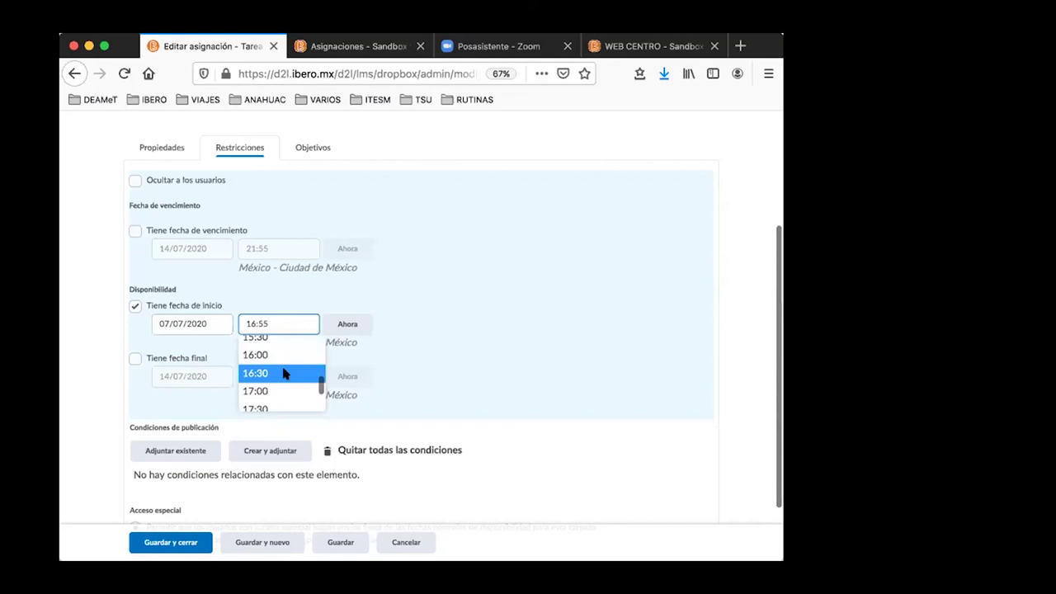
pyautogui.scroll(-3, 285, 374)
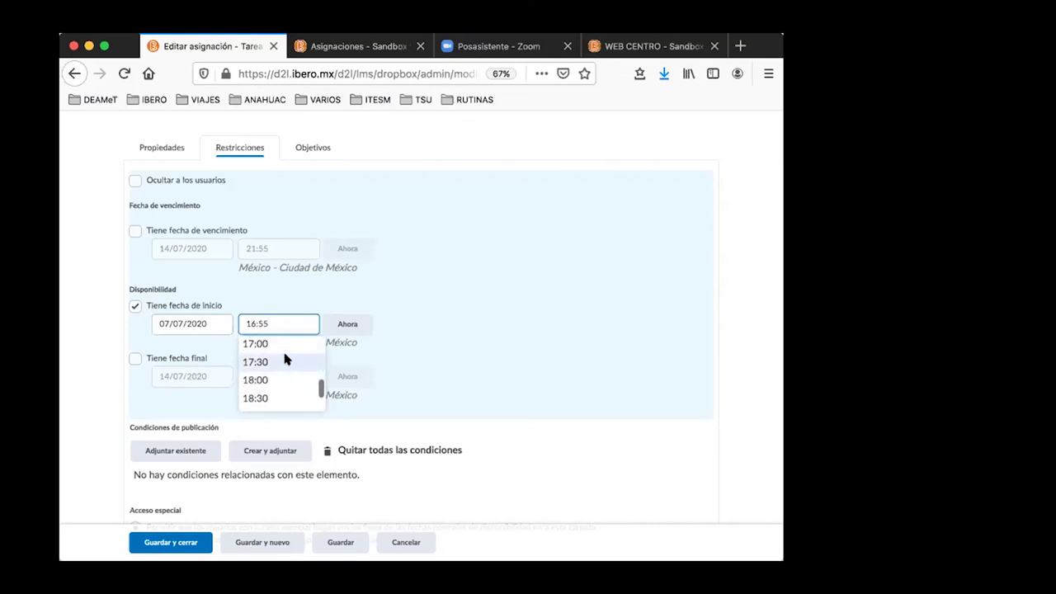
pyautogui.click(284, 359)
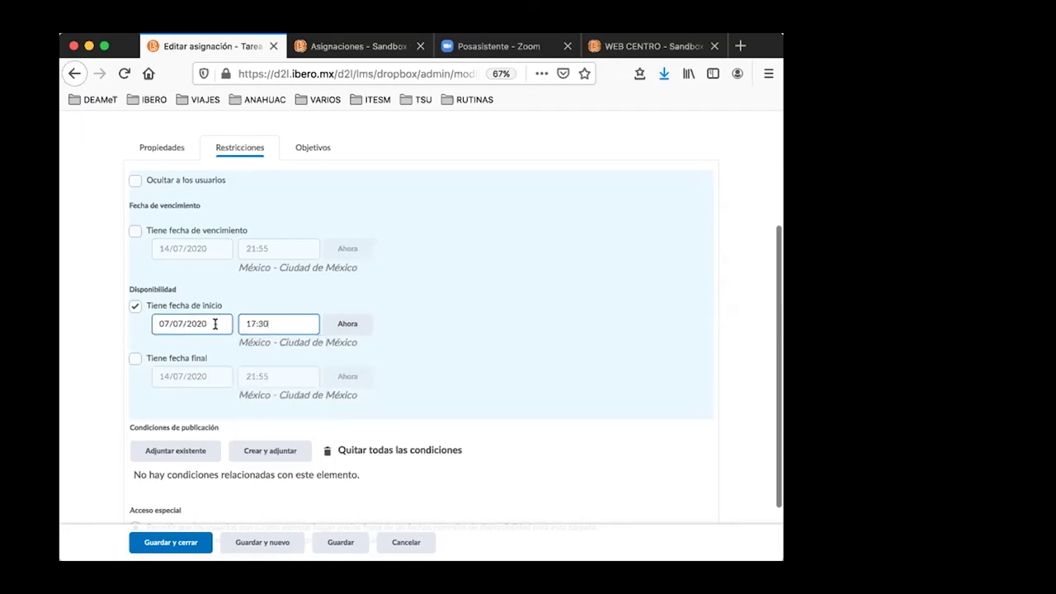
pyautogui.click(278, 322)
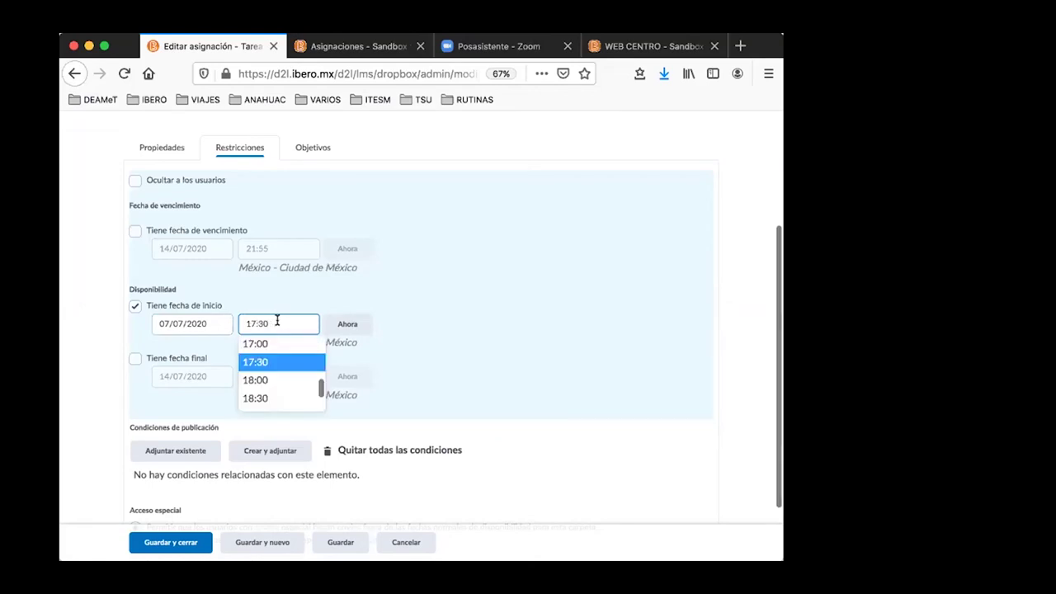
pyautogui.click(494, 296)
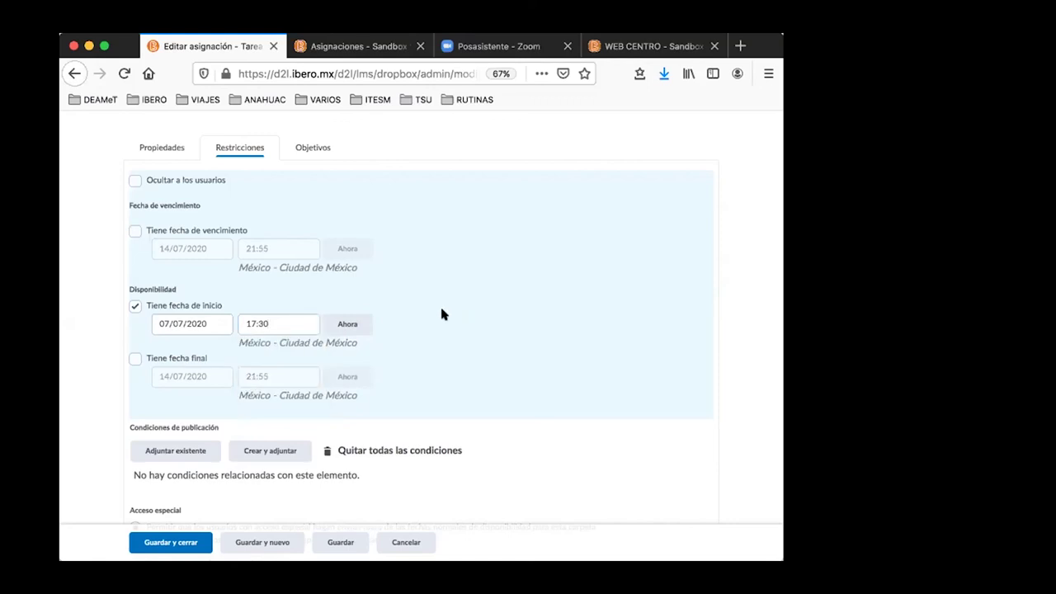
# - Enable the availability end date and set the start time to 18:00
pyautogui.click(133, 358)
pyautogui.click(213, 323)
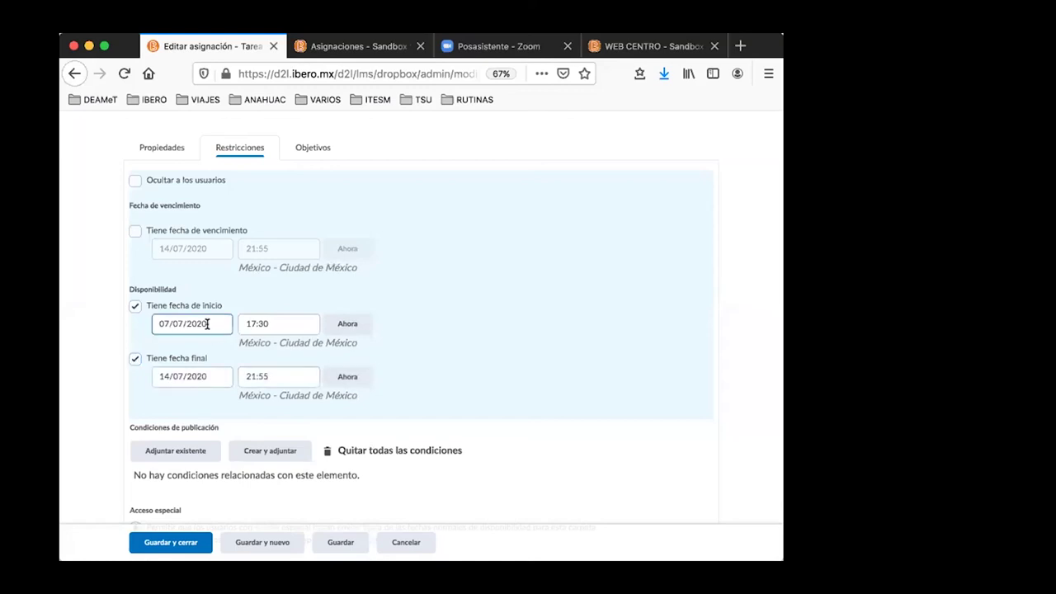
pyautogui.click(271, 324)
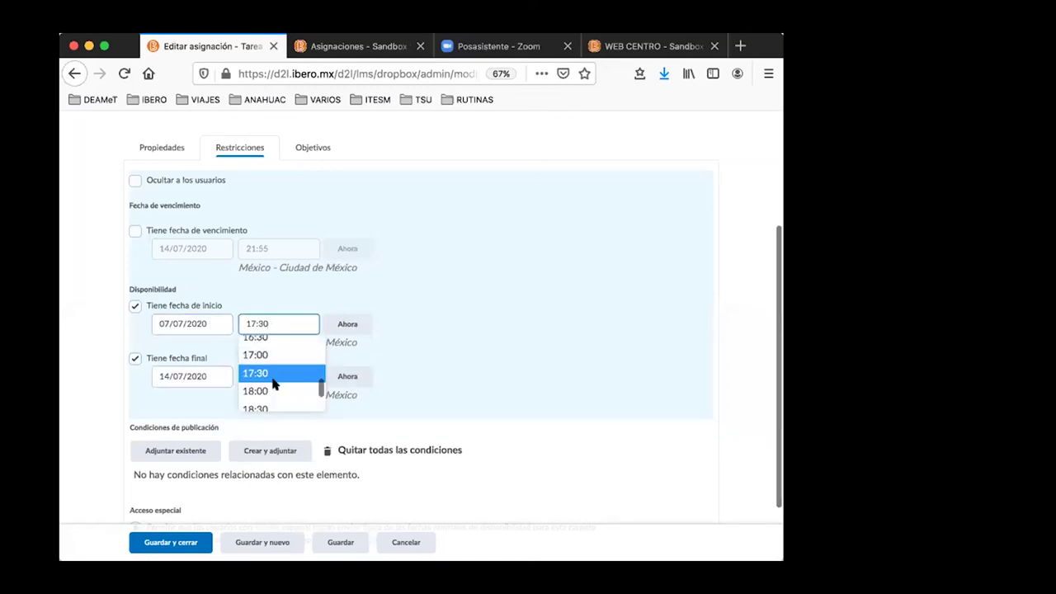
pyautogui.click(273, 389)
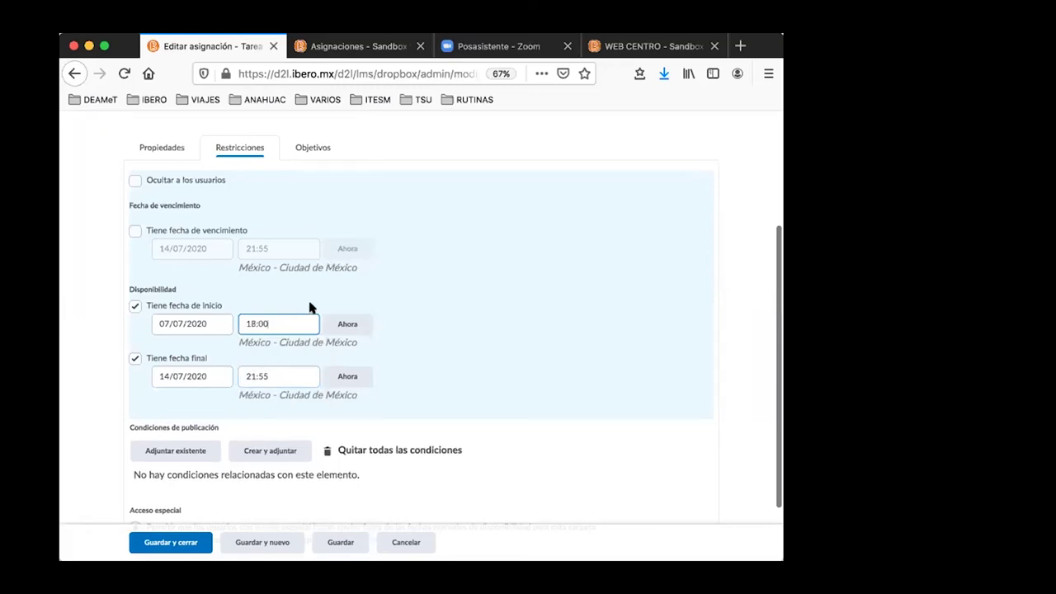
# - Set the assignment's availability end to 08/07/2020 at 22:00
pyautogui.scroll(-1, 308, 305)
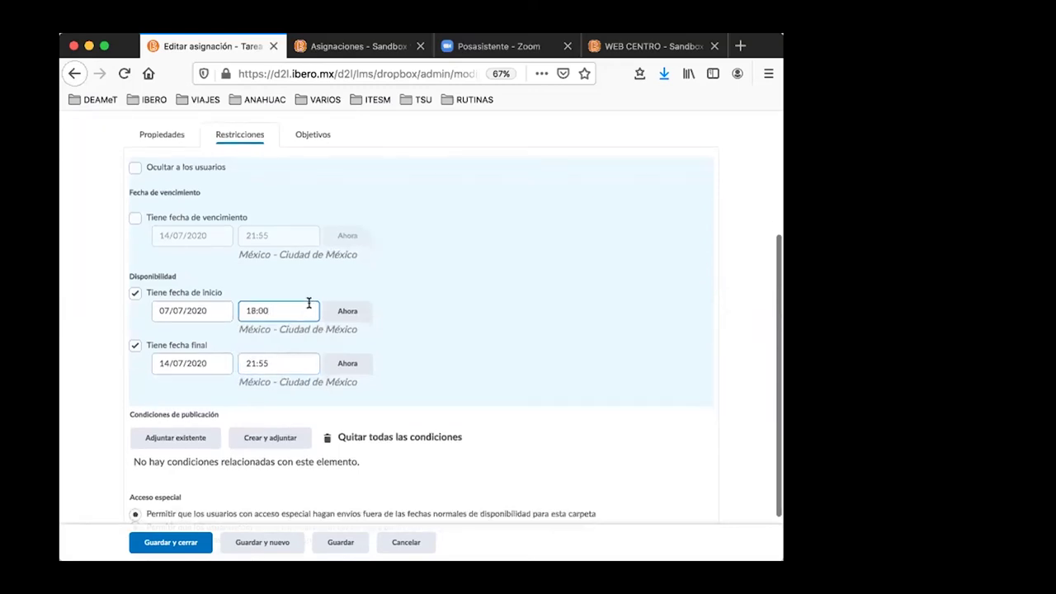
pyautogui.click(212, 360)
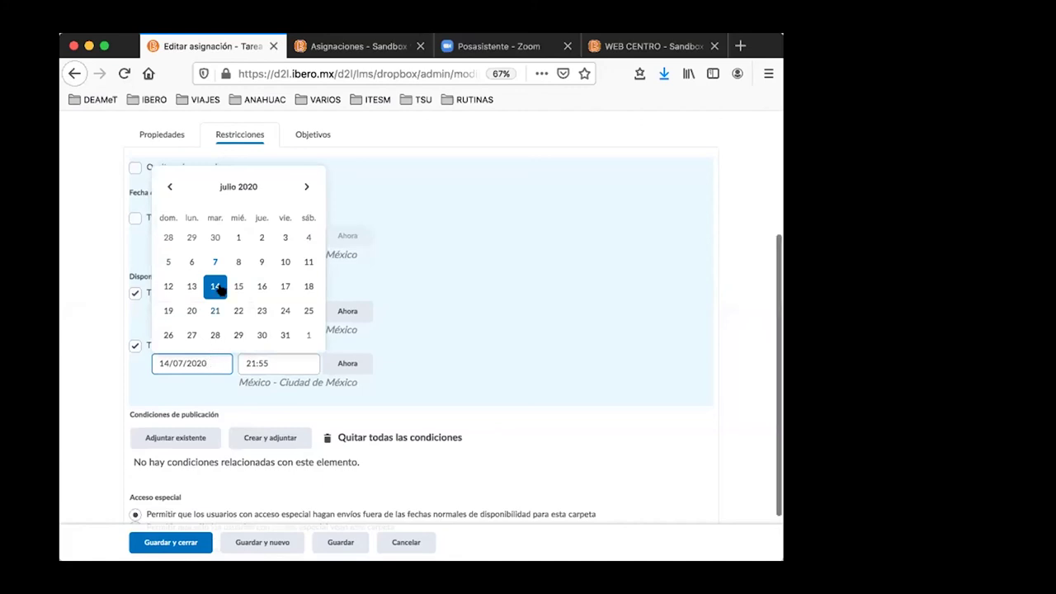
pyautogui.click(238, 262)
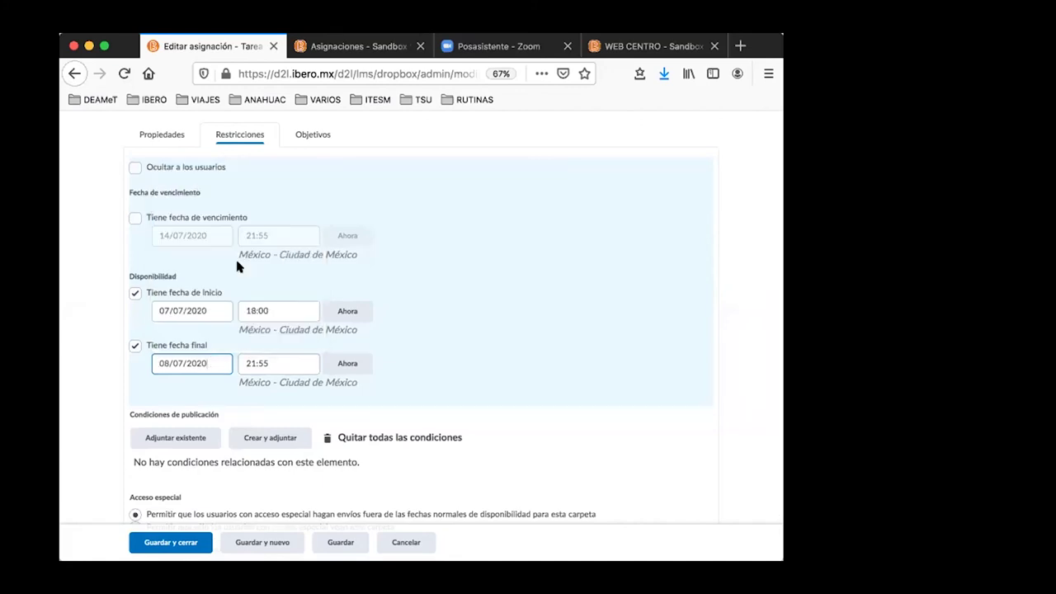
pyautogui.click(269, 360)
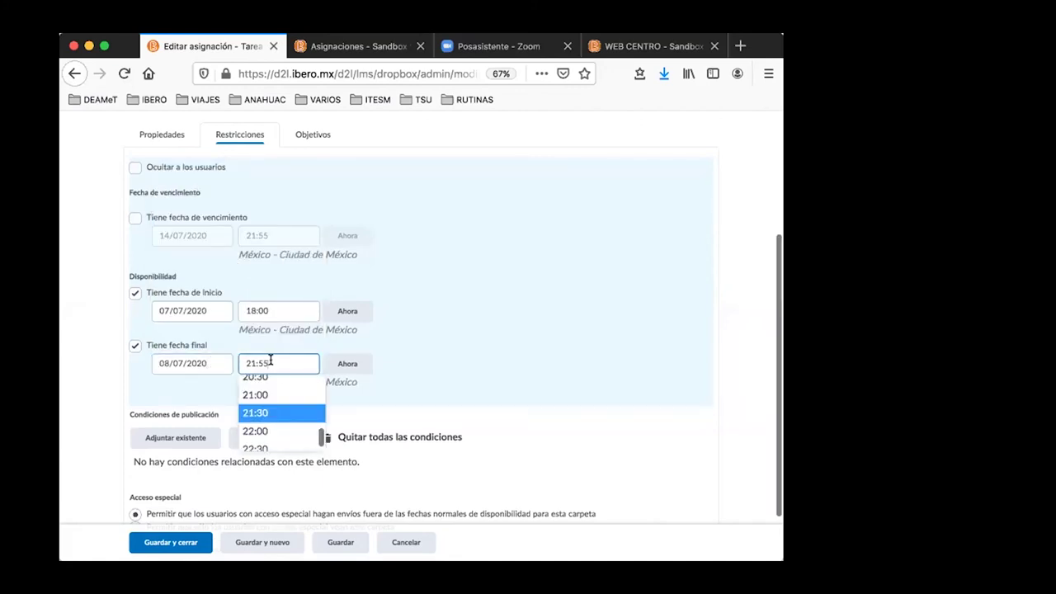
pyautogui.click(271, 429)
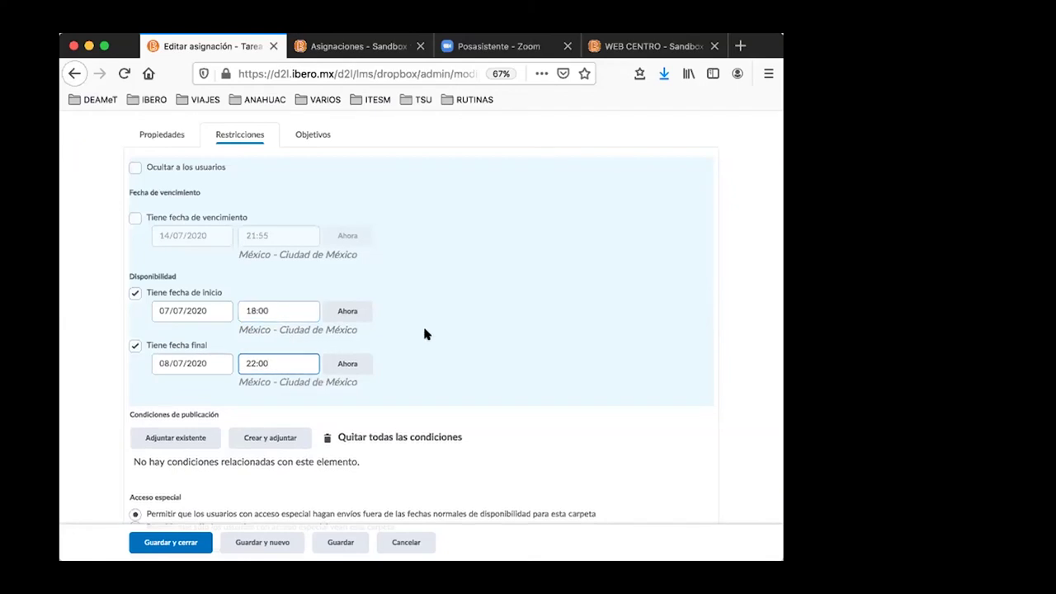
# - Enable the assignment's due date and set it to 08/07/2020 at 20:00
pyautogui.scroll(1, 425, 333)
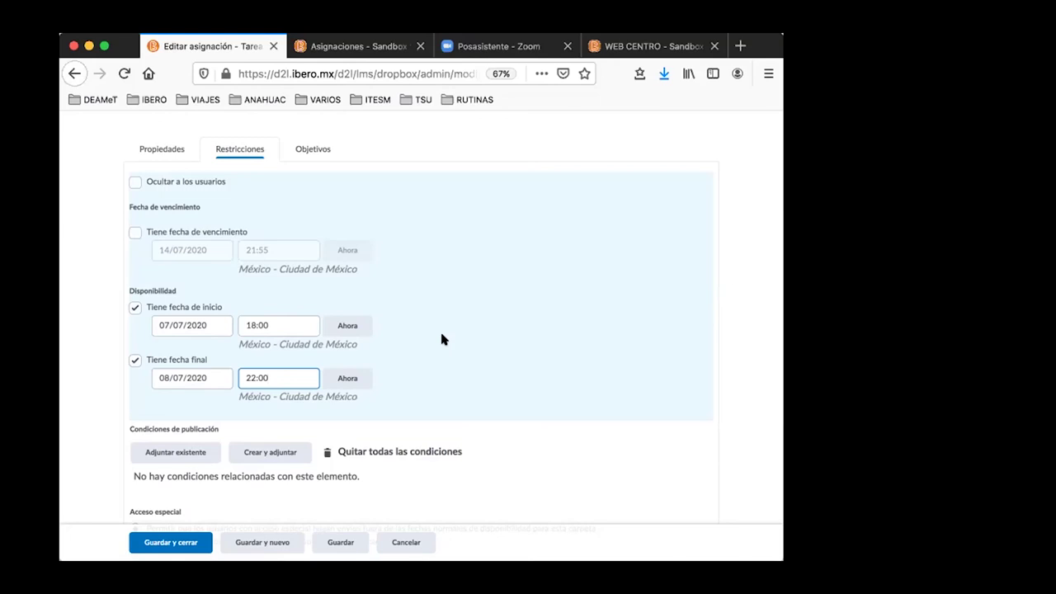
pyautogui.scroll(1, 440, 329)
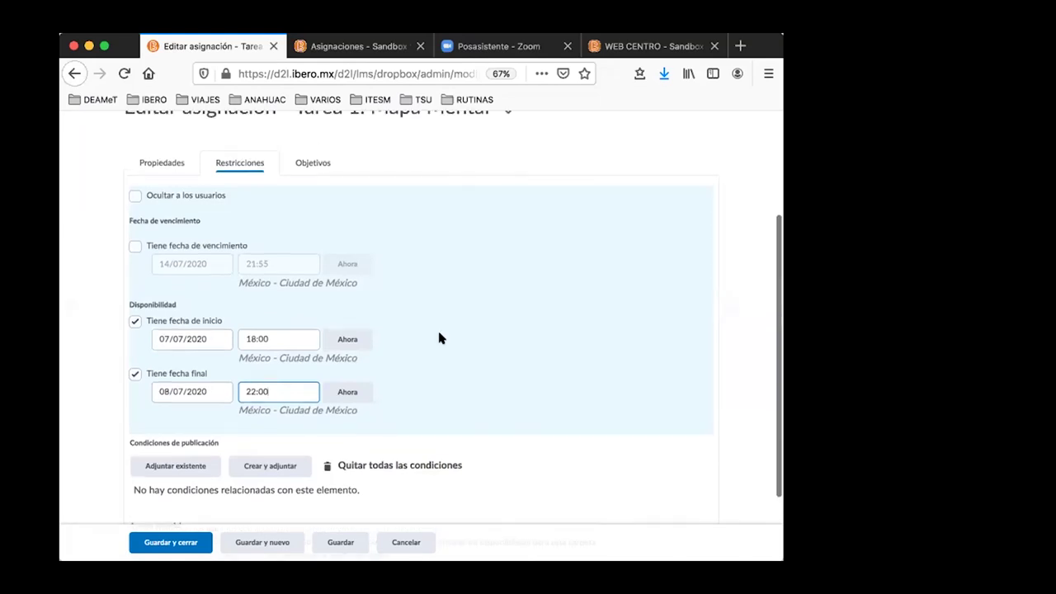
pyautogui.click(135, 247)
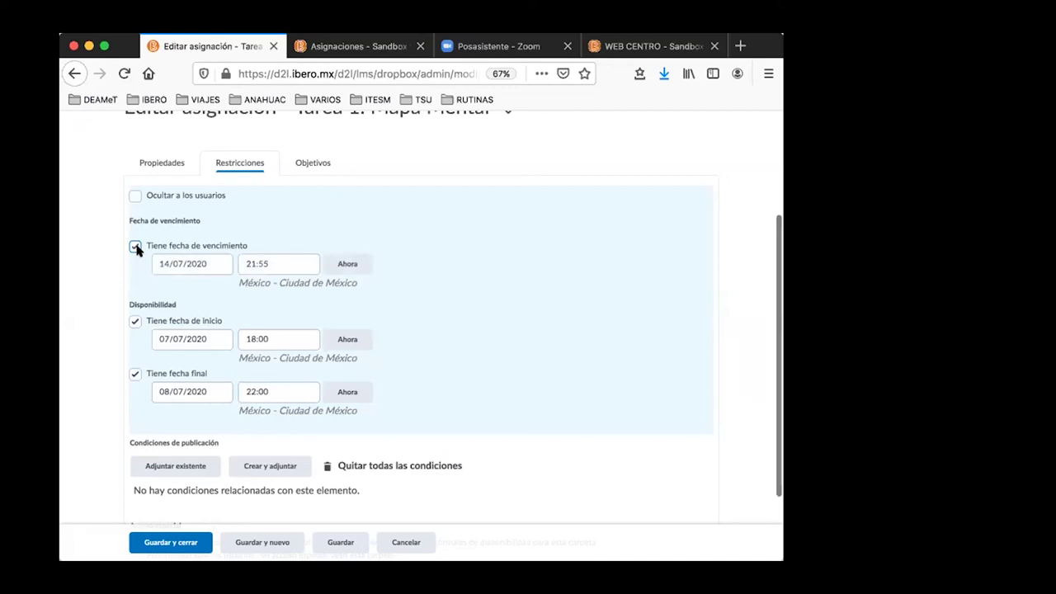
pyautogui.click(240, 264)
pyautogui.click(222, 263)
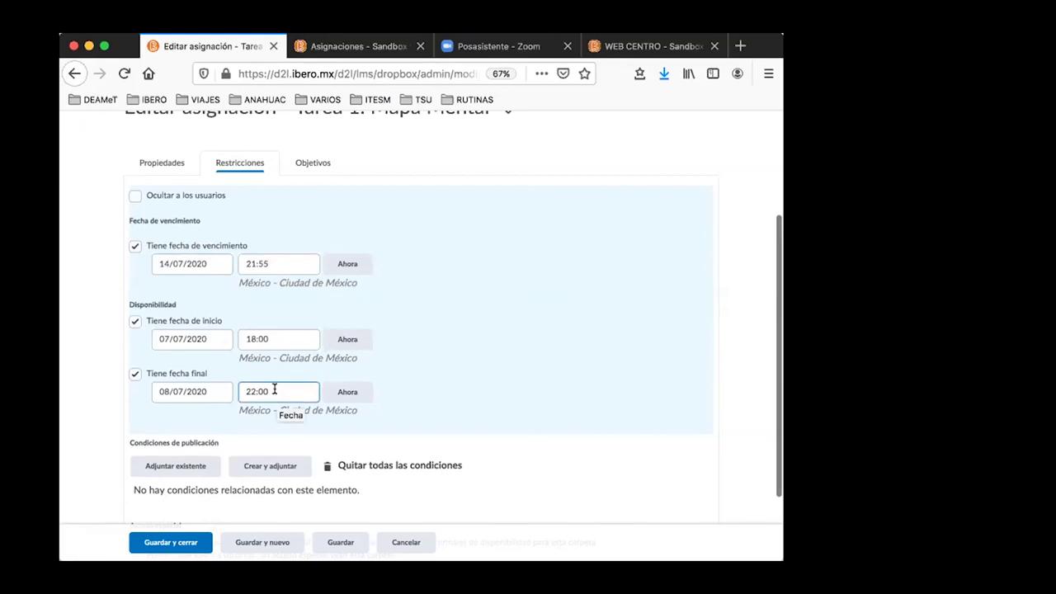
pyautogui.click(203, 264)
pyautogui.click(237, 375)
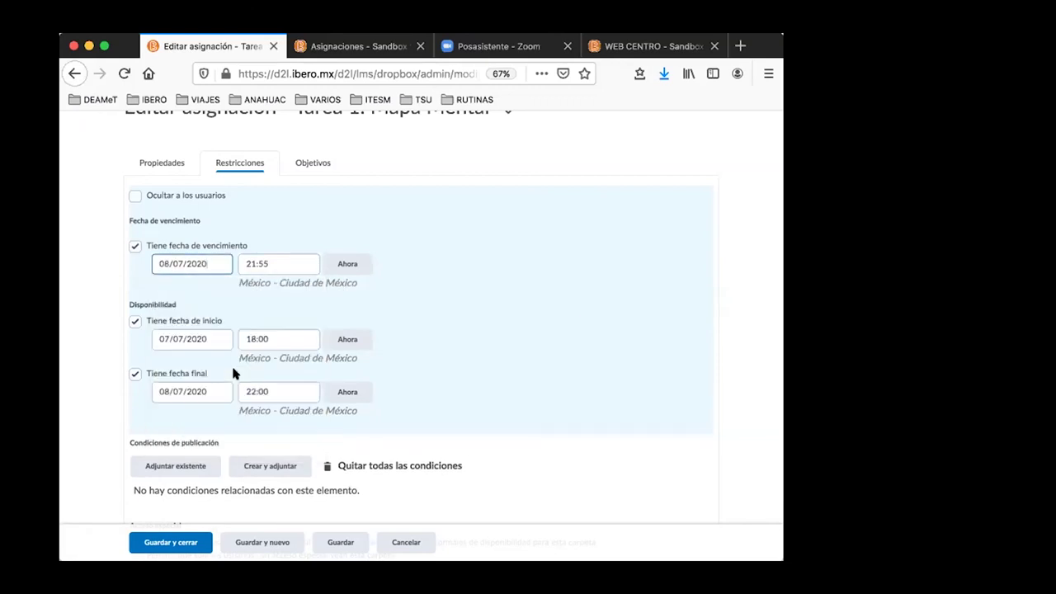
pyautogui.click(266, 263)
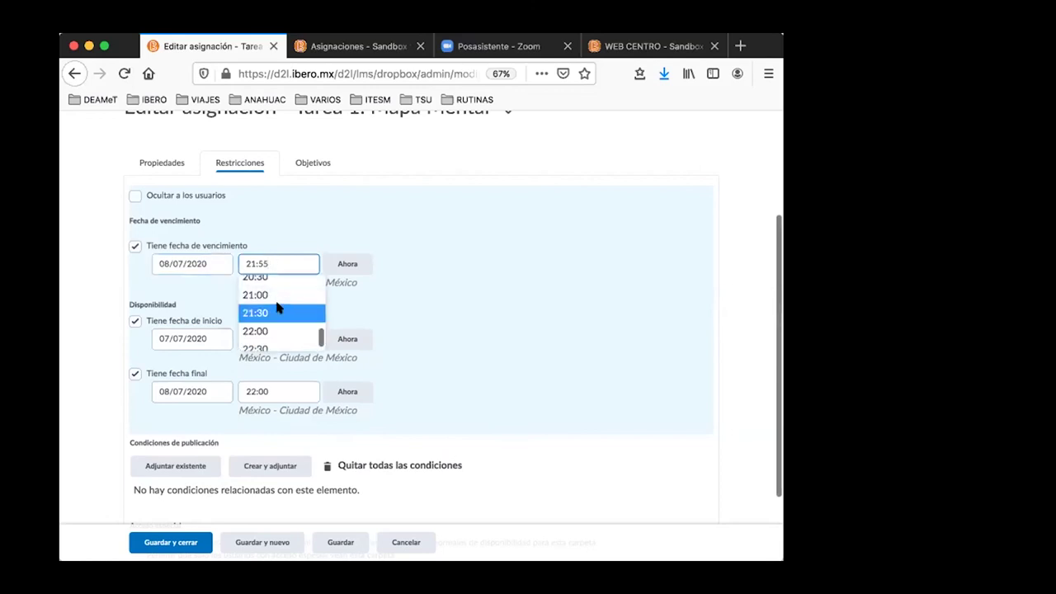
pyautogui.scroll(2, 277, 307)
pyautogui.scroll(1, 273, 300)
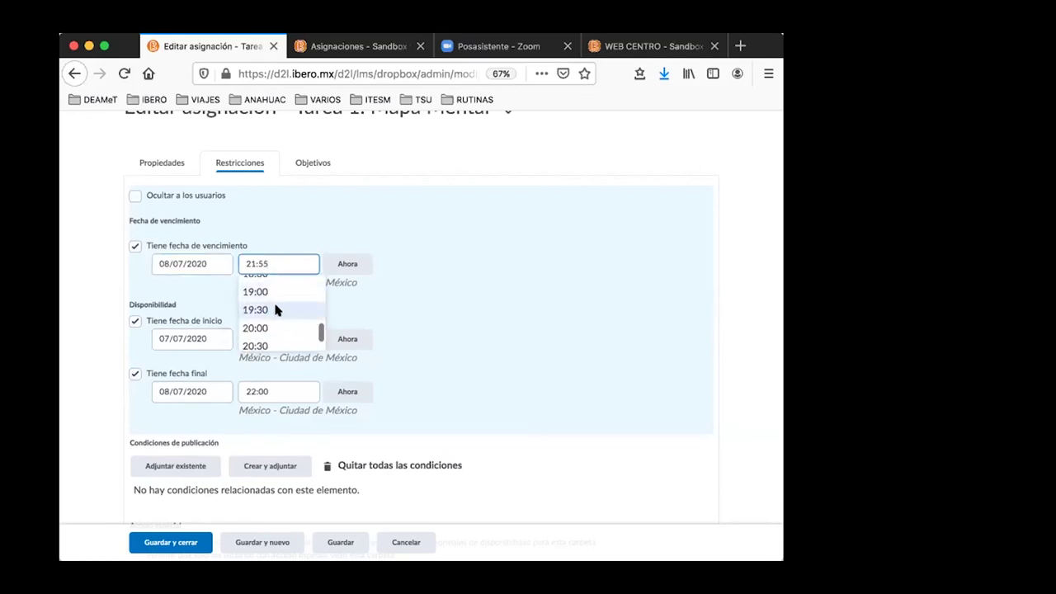
pyautogui.click(275, 322)
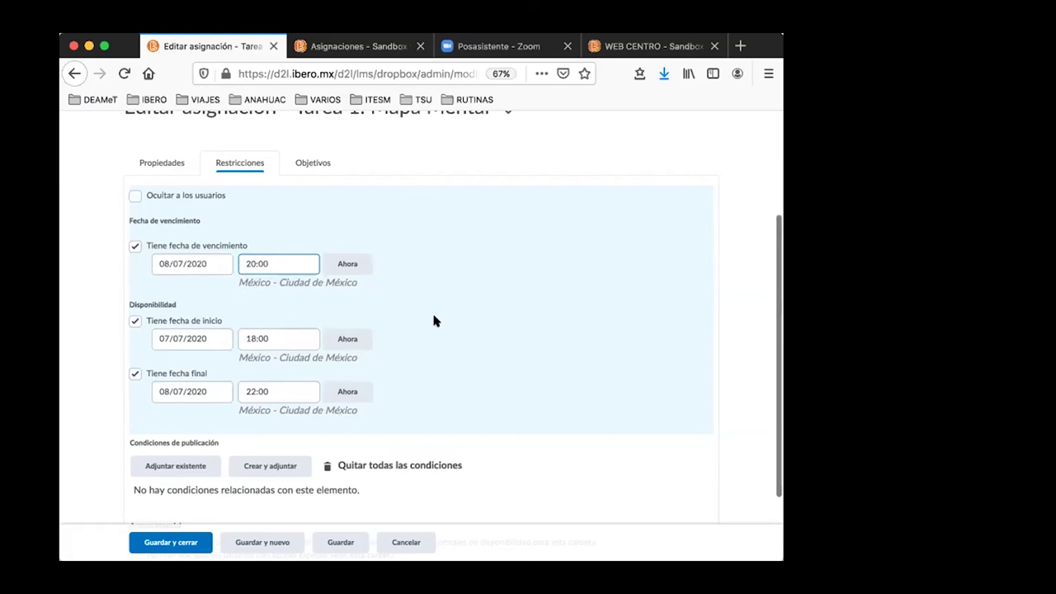
# - Review the assignment's due date and its availability start and end dates and times
pyautogui.scroll(-1, 434, 319)
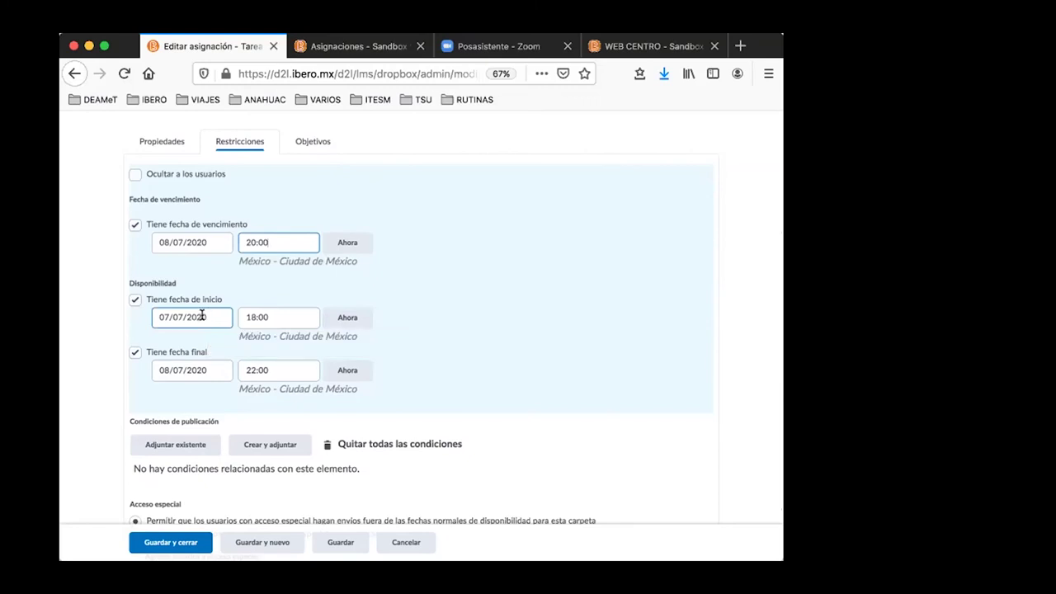
pyautogui.click(269, 319)
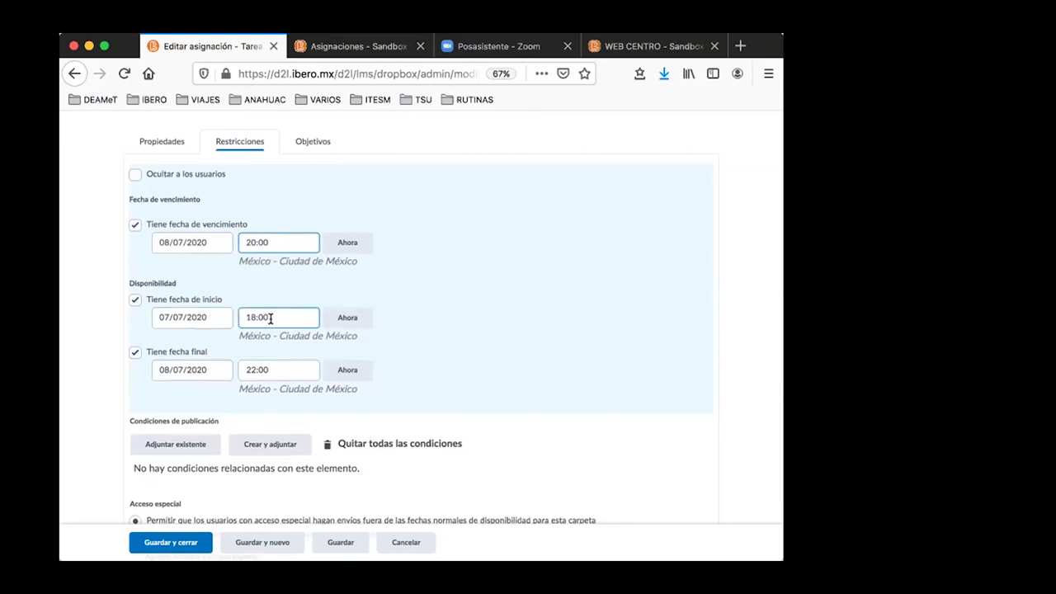
pyautogui.click(293, 240)
pyautogui.click(294, 361)
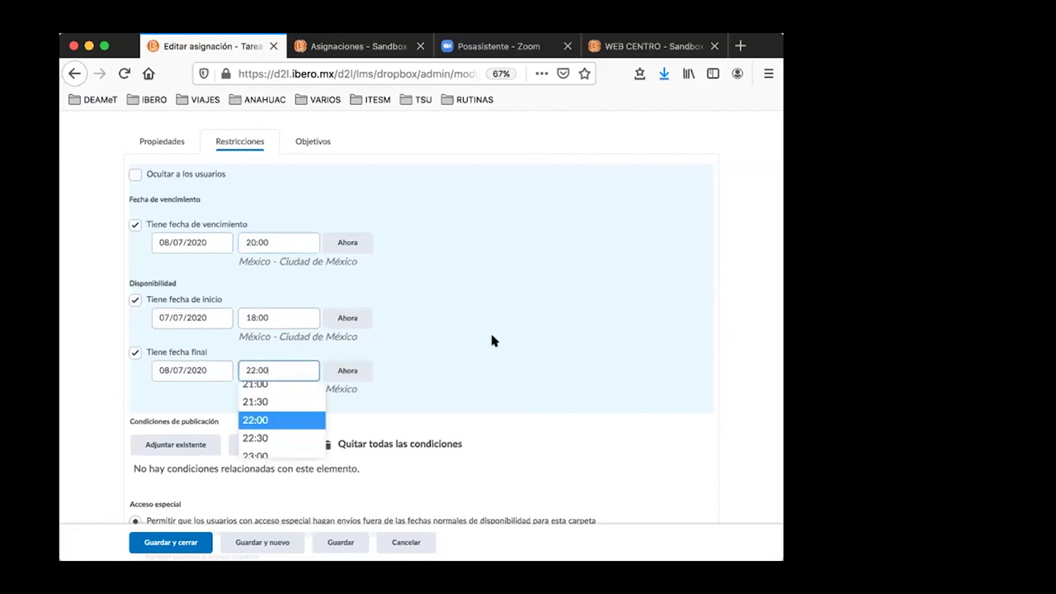
pyautogui.scroll(-1, 490, 337)
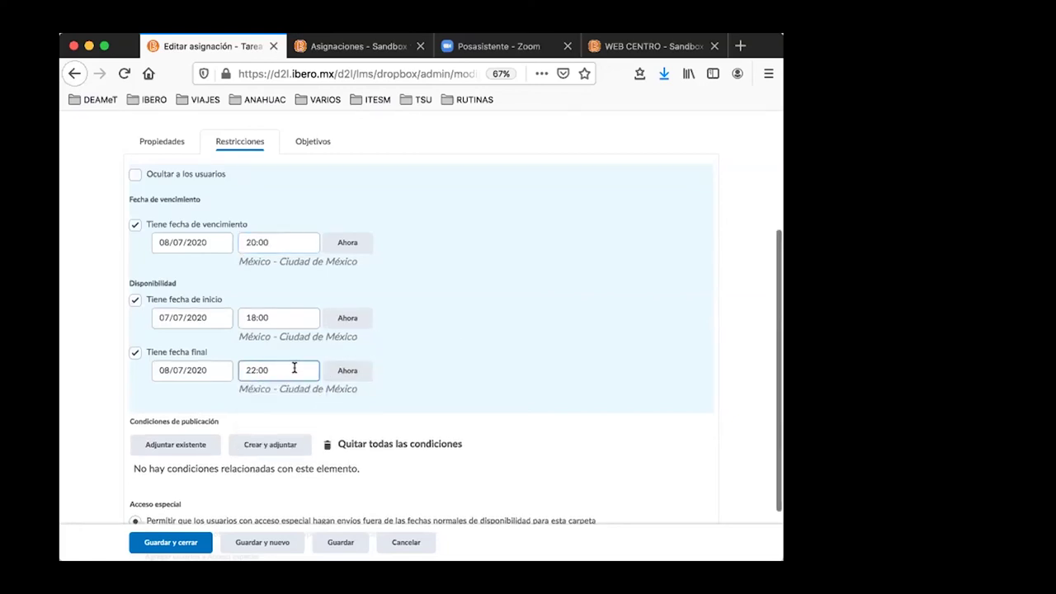
pyautogui.click(294, 368)
pyautogui.click(275, 366)
pyautogui.click(274, 365)
pyautogui.click(406, 359)
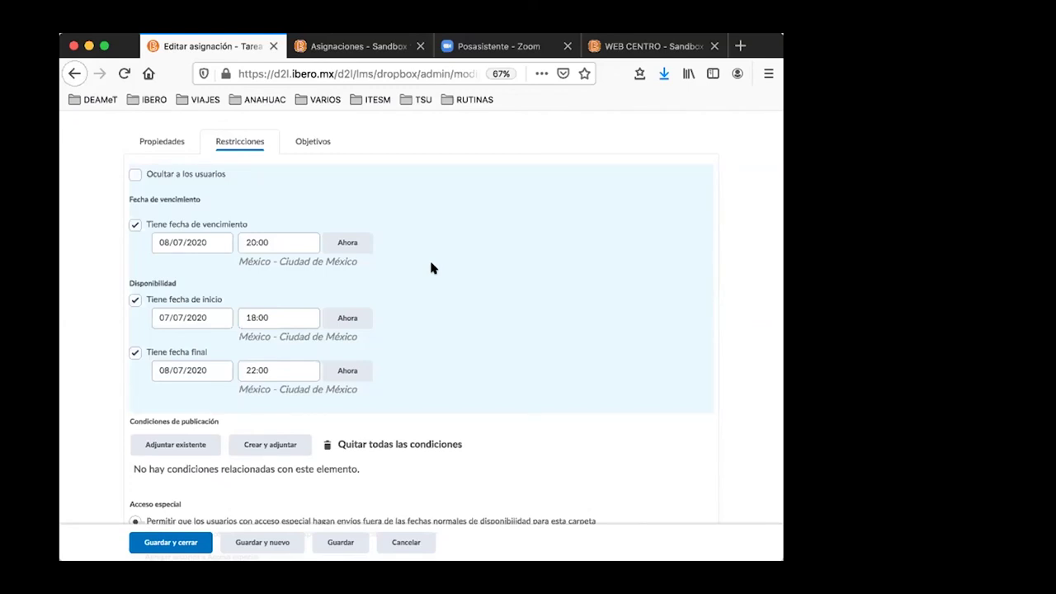
# - Turn the due date off and back on, and do the same with the availability end date
pyautogui.click(135, 226)
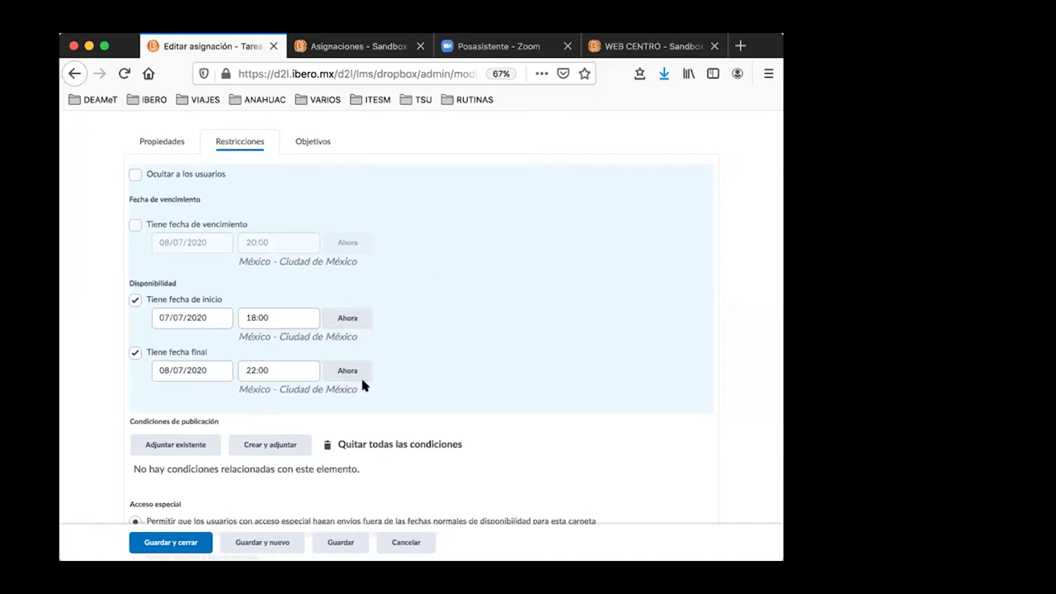
pyautogui.click(135, 226)
pyautogui.click(134, 350)
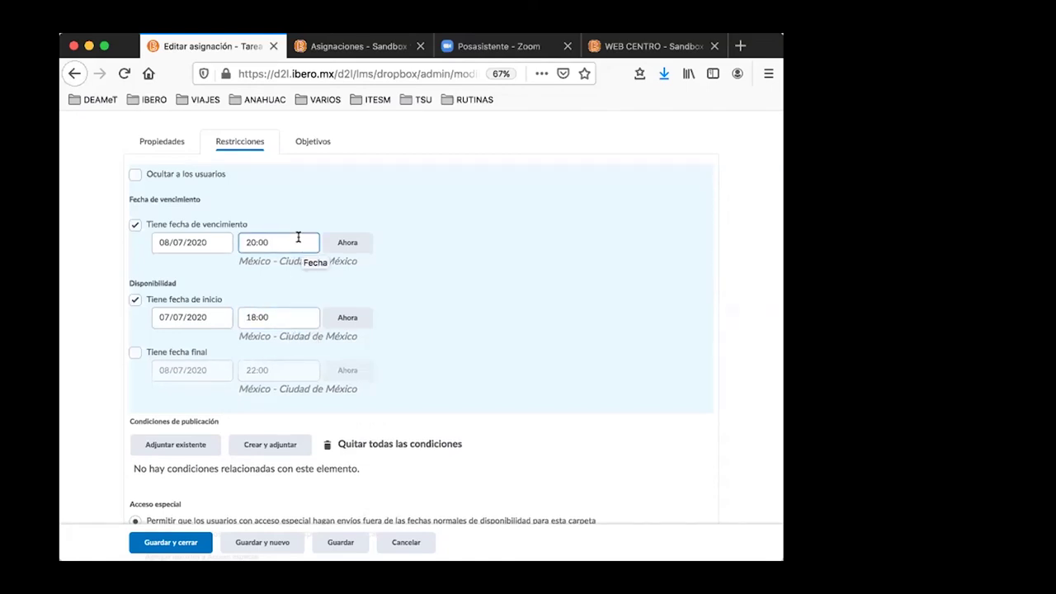
pyautogui.click(486, 217)
pyautogui.click(134, 352)
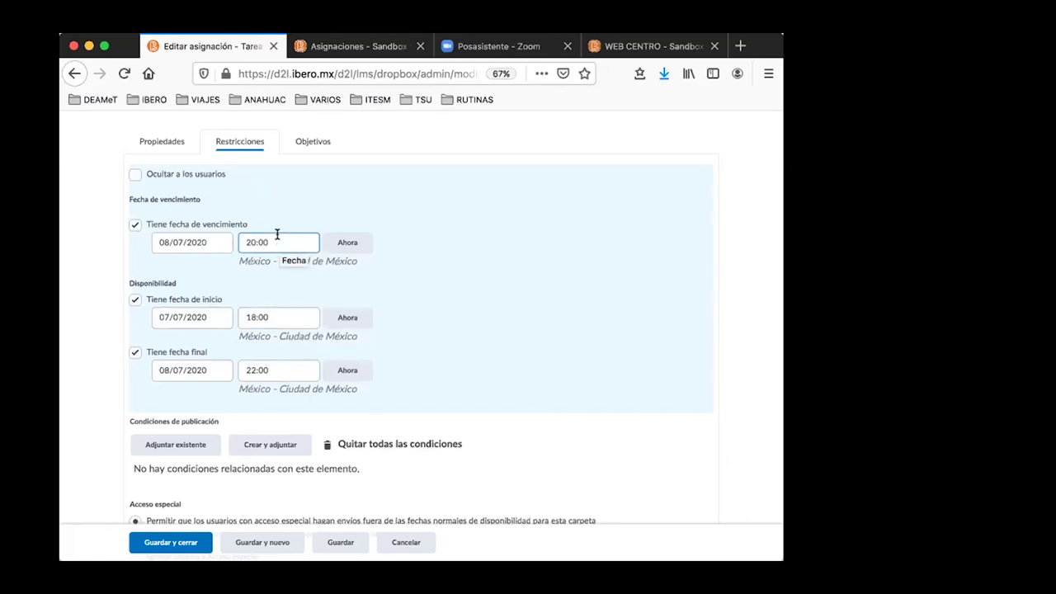
# - Disable the assignment's due date, keeping only the availability dates, and save and close the assignment
pyautogui.click(134, 225)
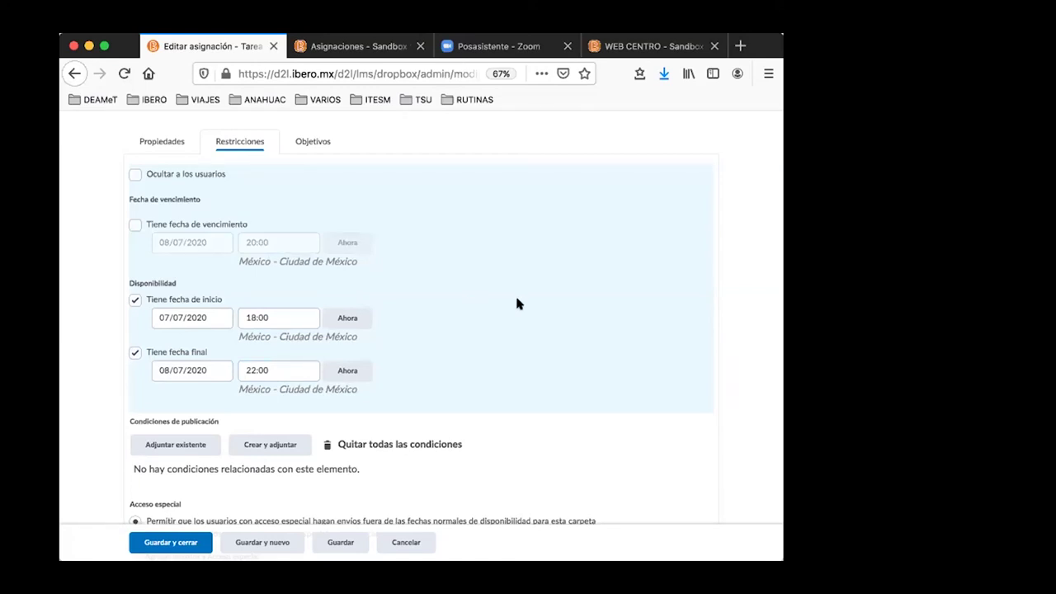
pyautogui.scroll(-1, 516, 303)
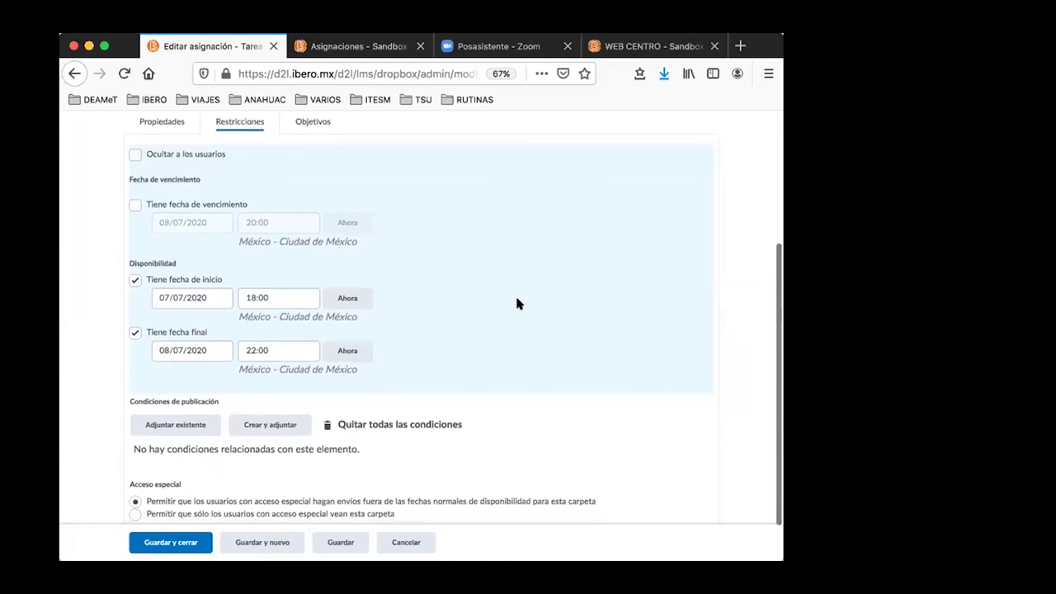
pyautogui.scroll(-1, 516, 303)
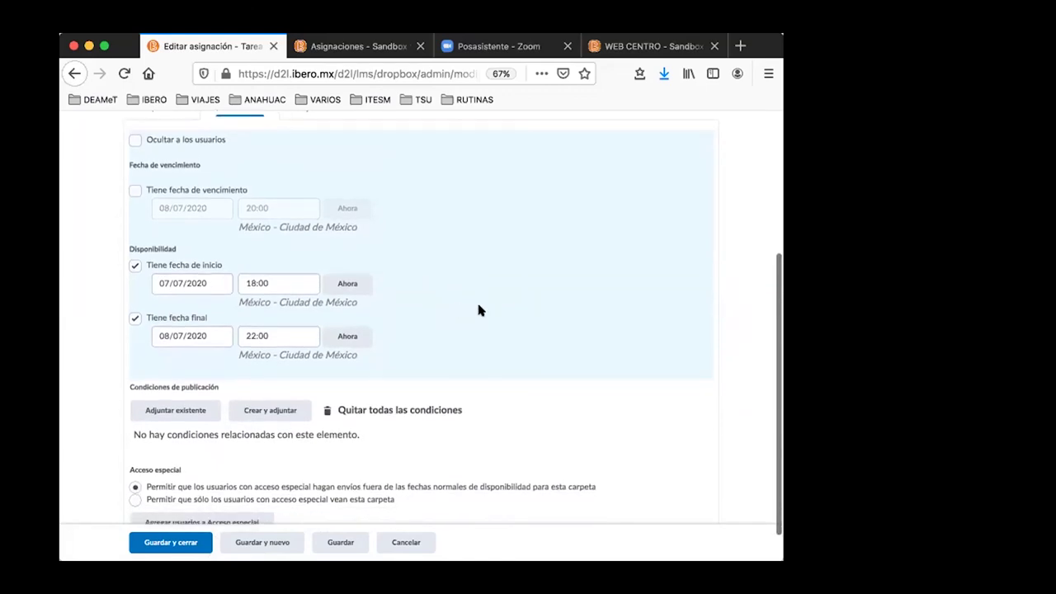
pyautogui.scroll(-1, 483, 311)
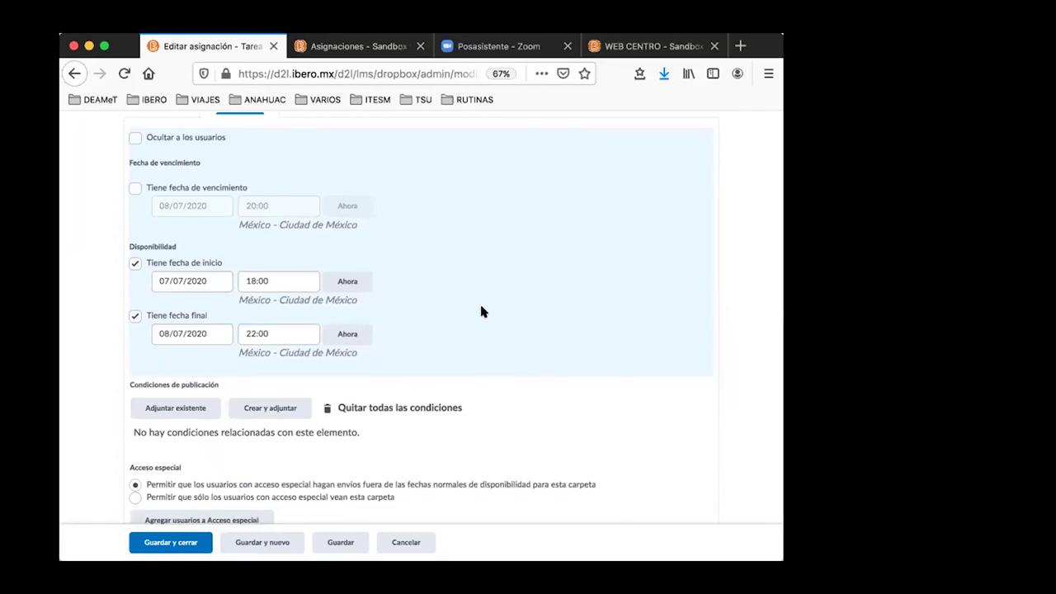
pyautogui.scroll(-1, 487, 301)
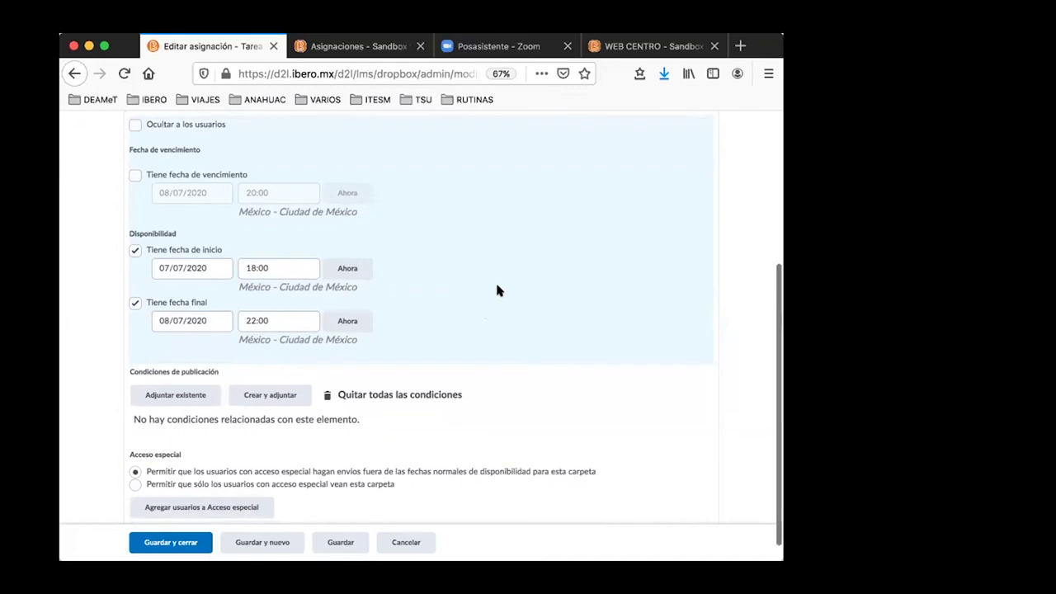
pyautogui.scroll(-1, 498, 289)
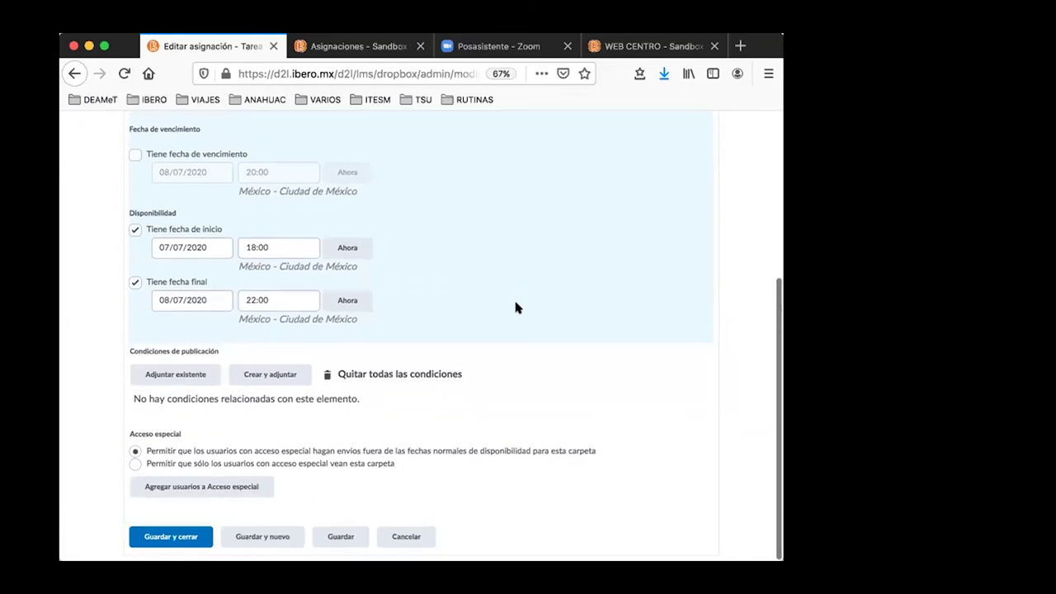
pyautogui.scroll(5, 516, 307)
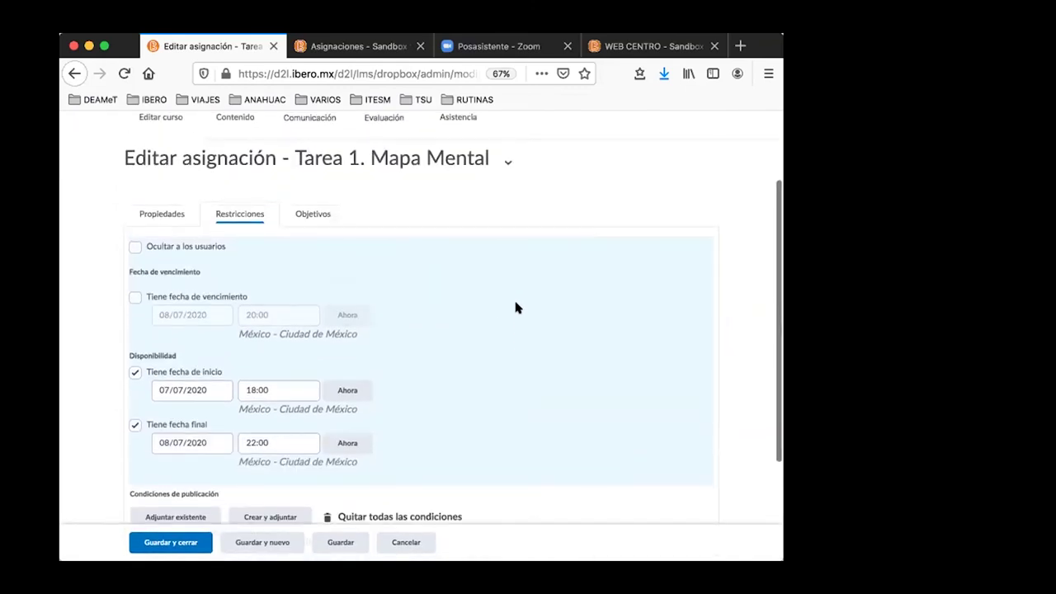
pyautogui.scroll(2, 515, 308)
pyautogui.click(171, 542)
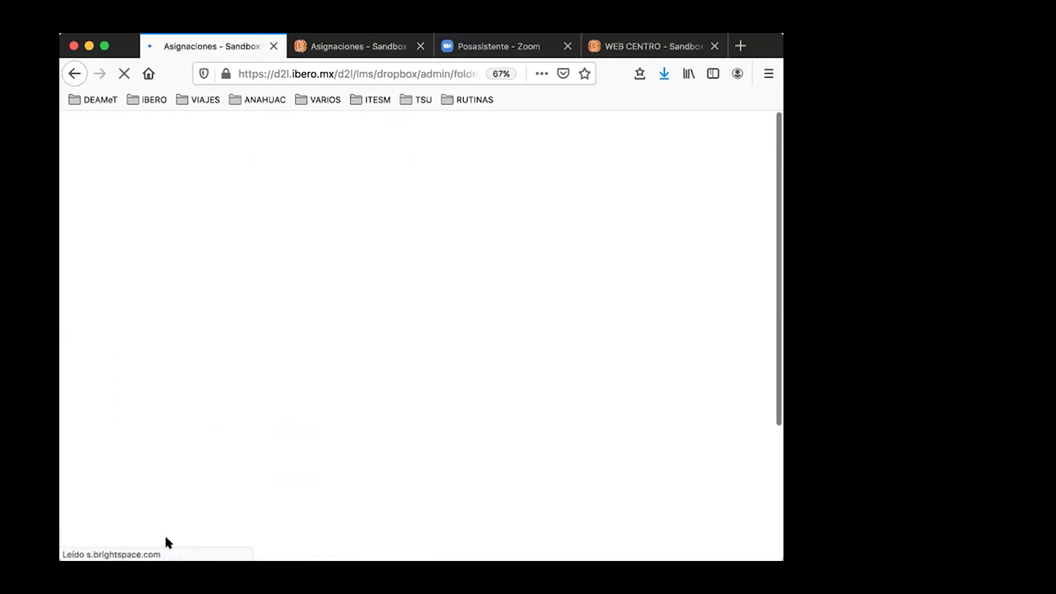
# - Reopen "Tarea 1. Mapa Mental" for editing from the assignment list and go to its special access restrictions
pyautogui.scroll(-3, 404, 401)
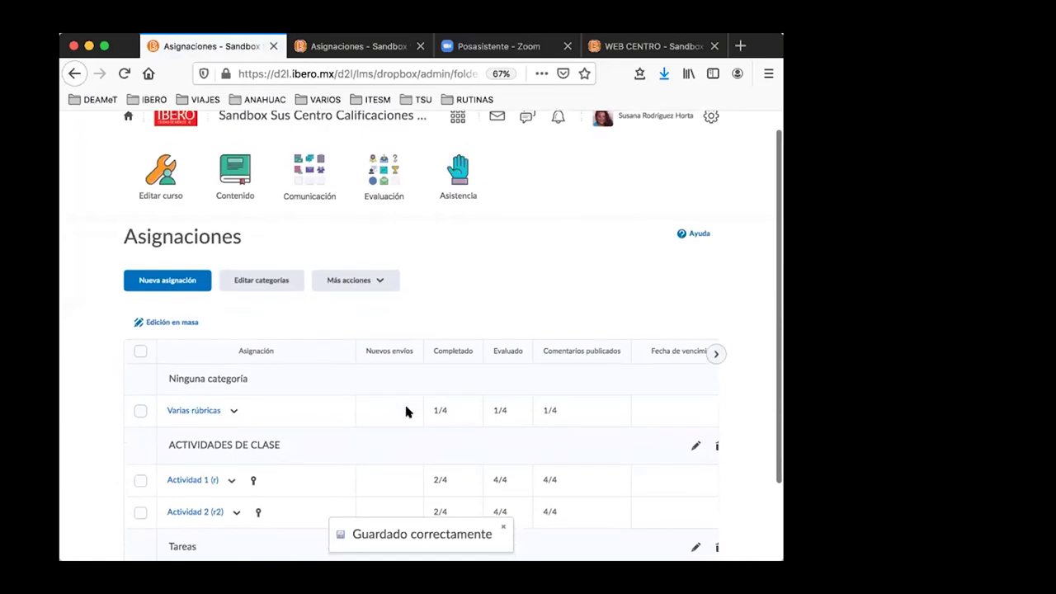
pyautogui.scroll(-1, 226, 478)
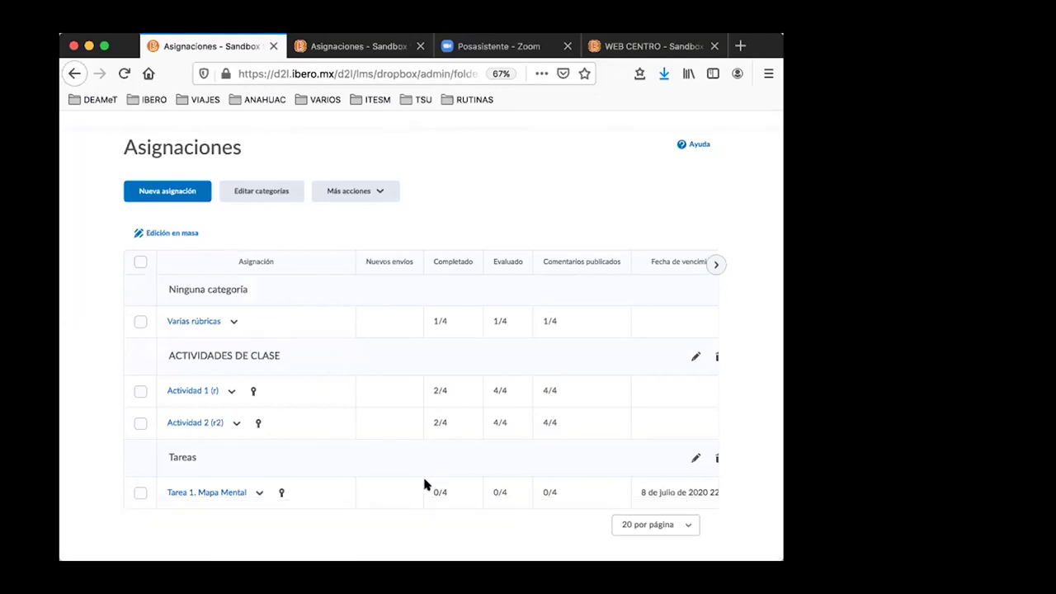
pyautogui.hscroll(2, 427, 477)
pyautogui.hscroll(-2, 427, 482)
pyautogui.click(259, 494)
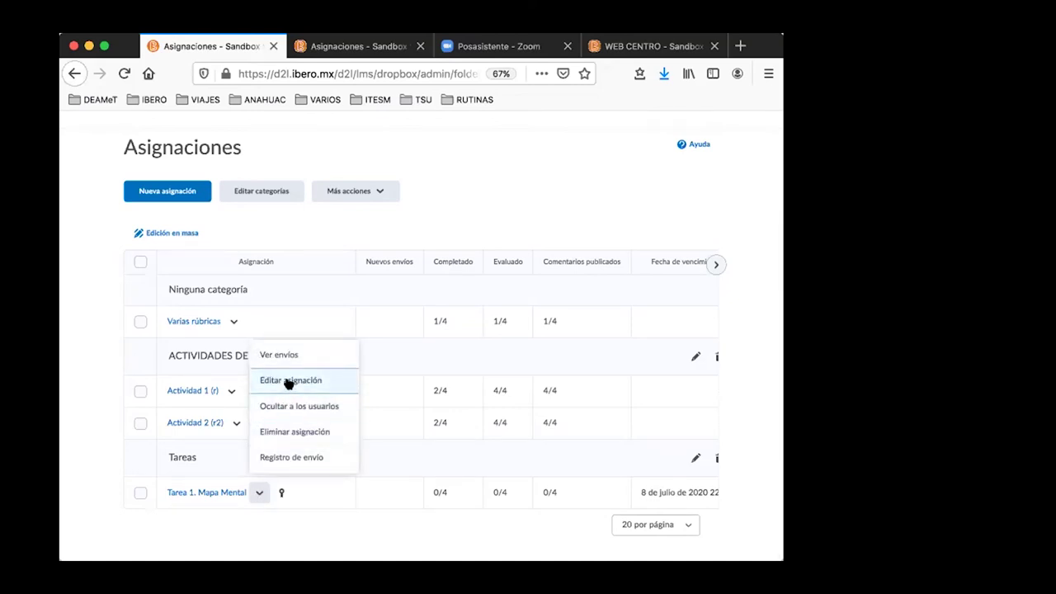
pyautogui.click(289, 382)
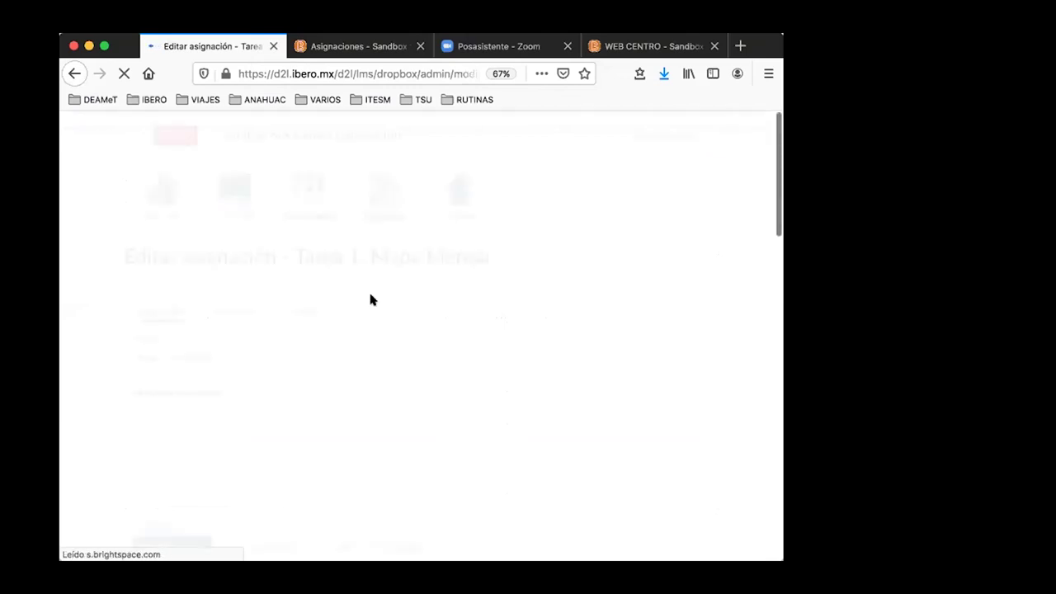
pyautogui.scroll(-1, 347, 297)
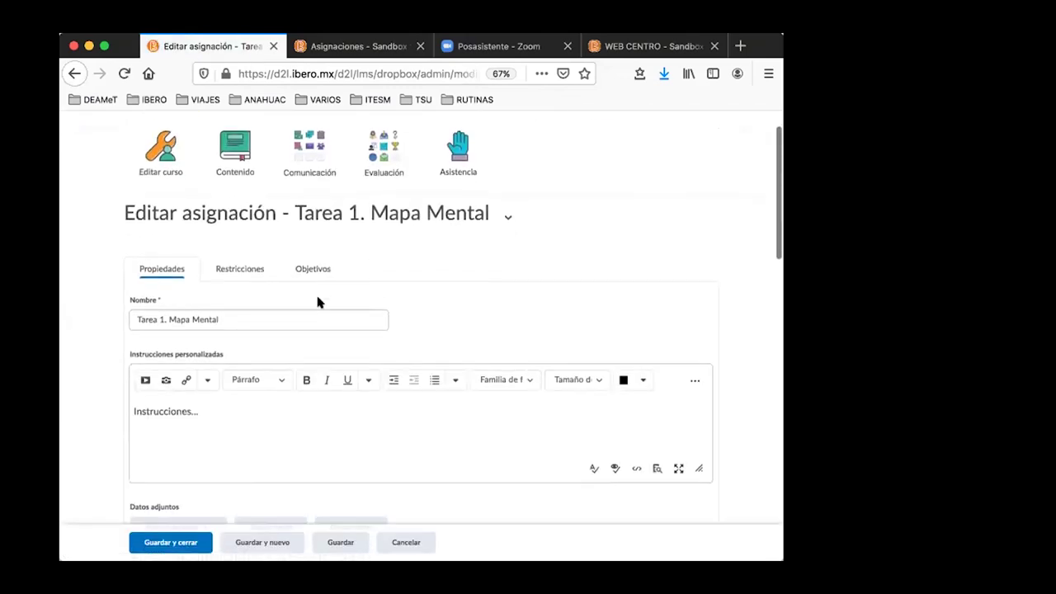
pyautogui.click(242, 270)
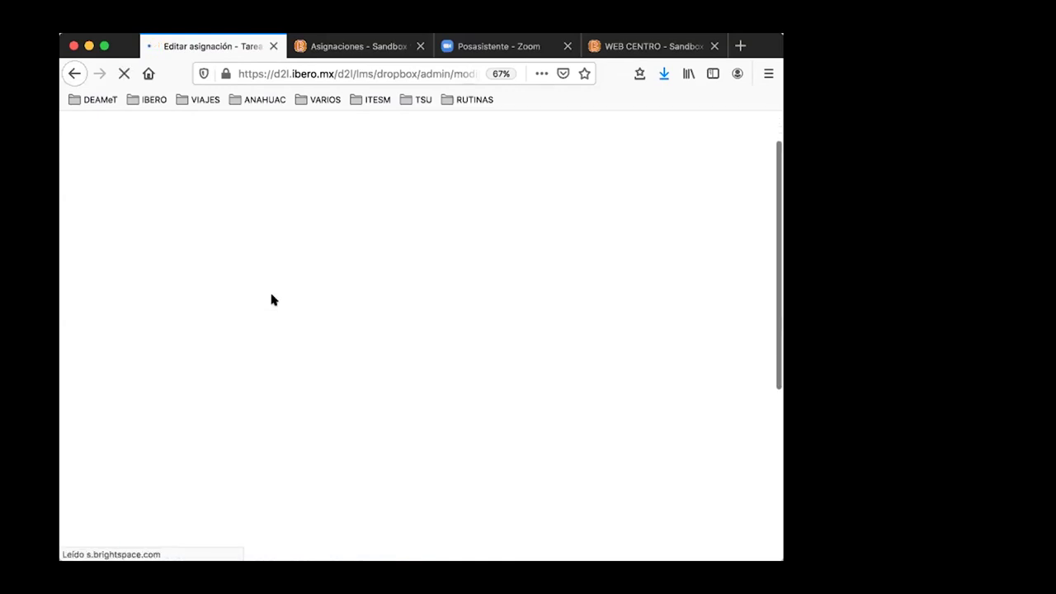
pyautogui.scroll(-5, 285, 356)
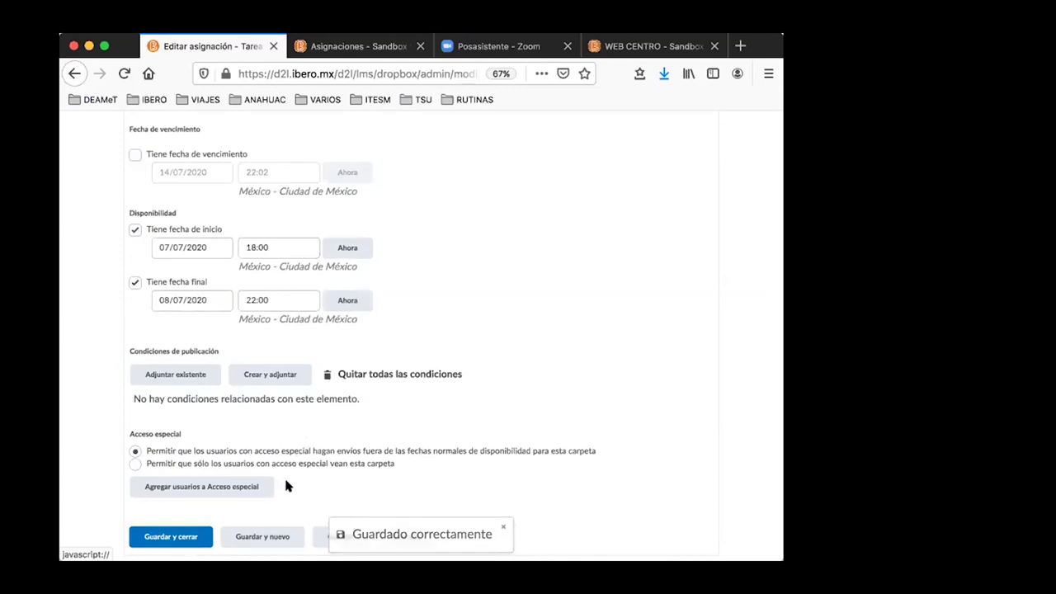
# - Start adding special access users, setting the special availability start date to 08/07/2020 and the end date to 09/07/2020
pyautogui.click(304, 249)
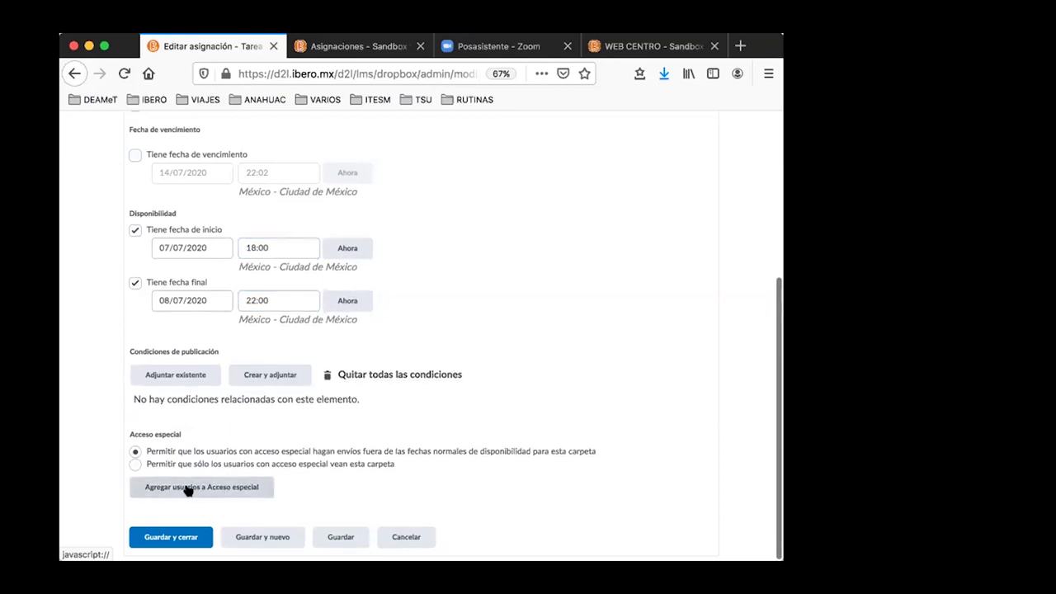
pyautogui.click(213, 489)
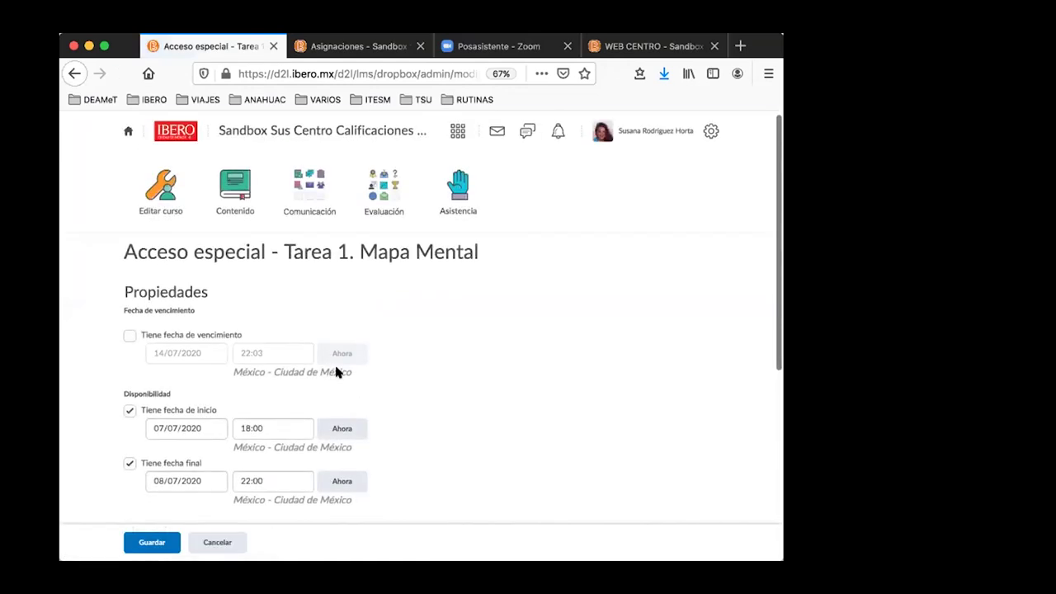
pyautogui.scroll(-2, 336, 371)
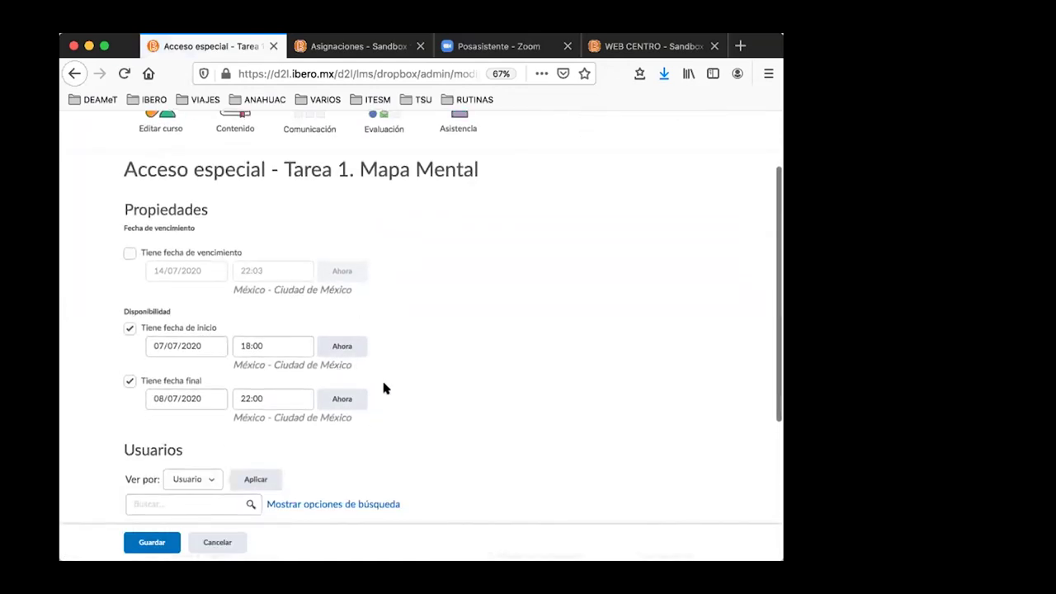
pyautogui.click(219, 344)
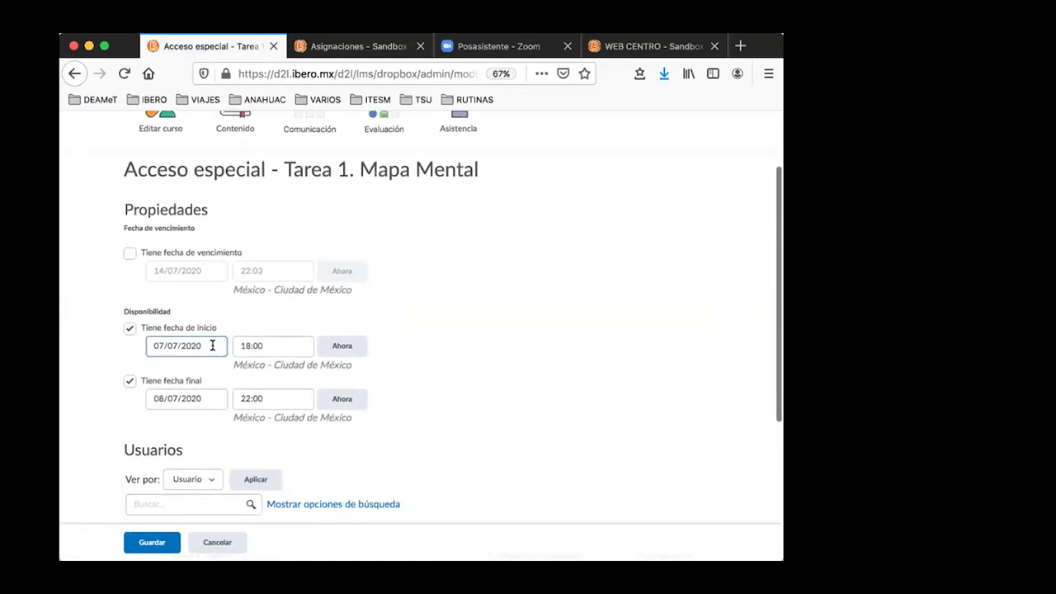
pyautogui.click(212, 346)
pyautogui.click(234, 452)
pyautogui.click(212, 398)
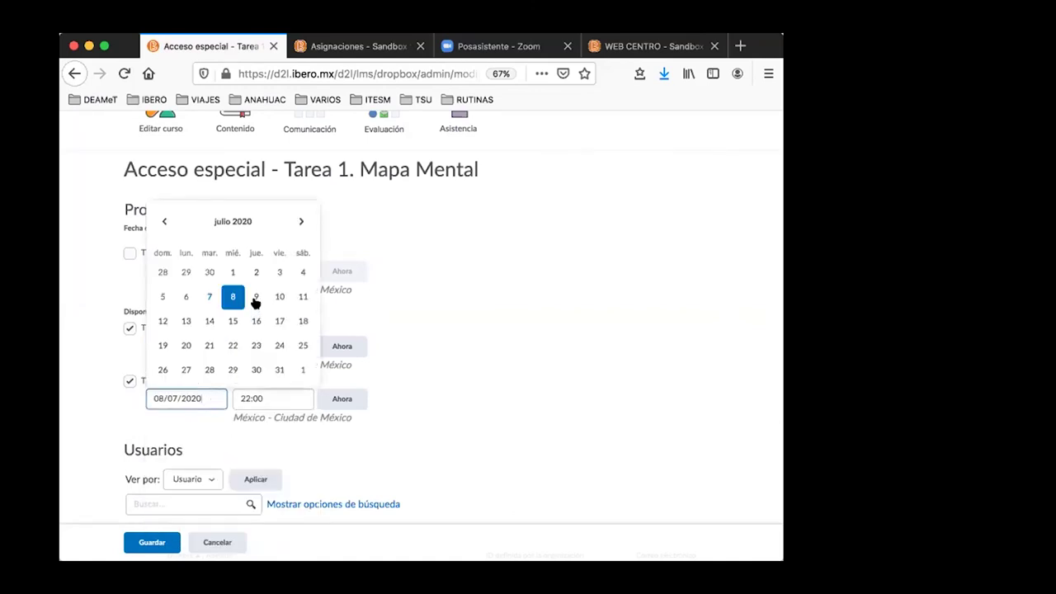
pyautogui.click(256, 299)
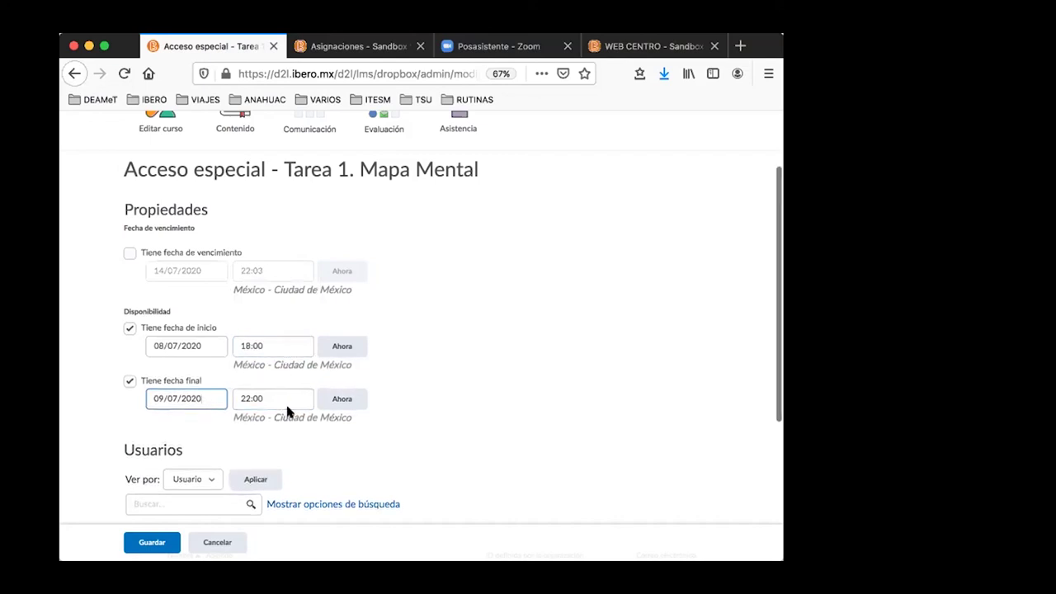
# - Select the second student in the user list for special access and save the special access settings
pyautogui.scroll(-2, 286, 402)
pyautogui.scroll(-5, 326, 376)
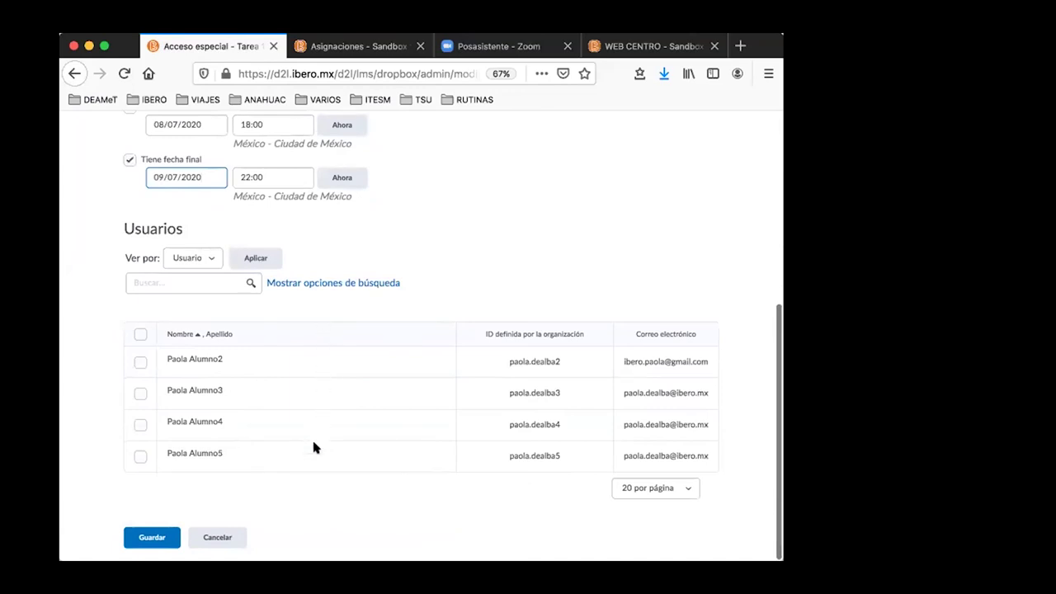
pyautogui.click(140, 394)
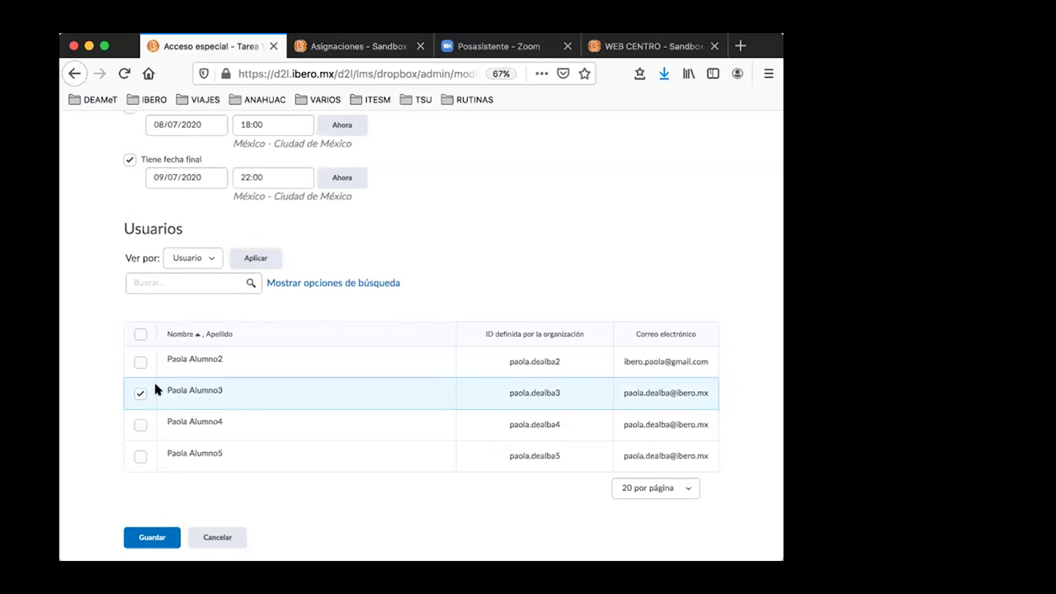
pyautogui.click(149, 537)
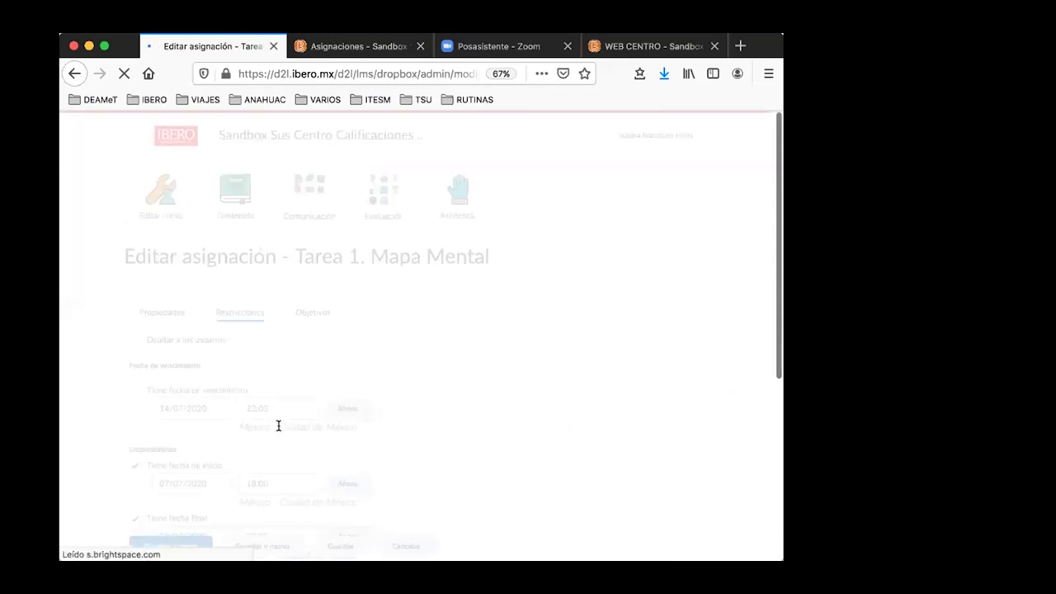
# - Check the student's special access entry in the restrictions and save and close the assignment
pyautogui.scroll(-5, 277, 431)
pyautogui.scroll(-1, 277, 431)
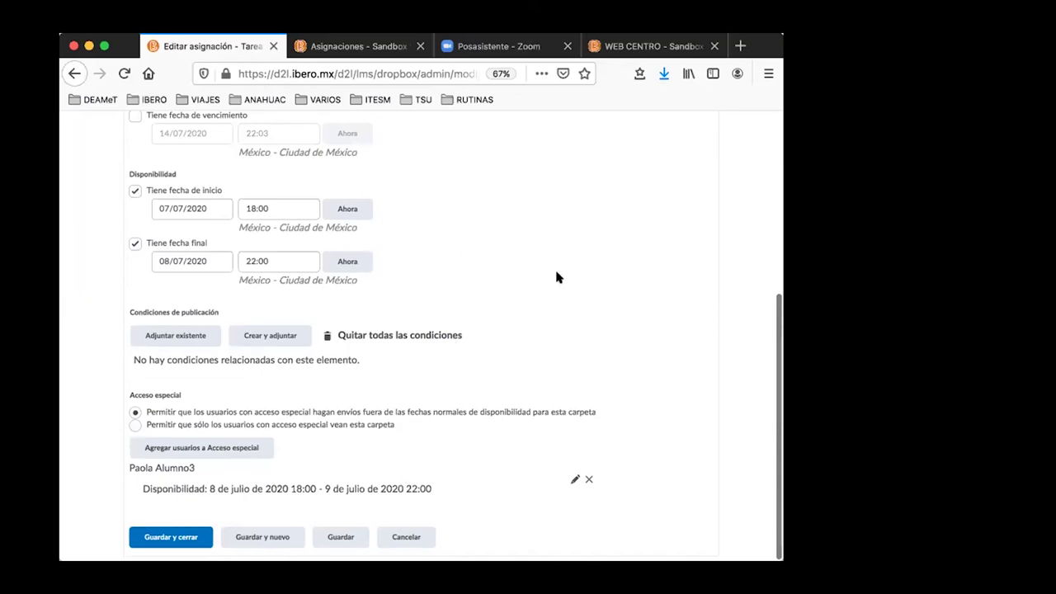
pyautogui.scroll(-1, 556, 273)
pyautogui.click(160, 536)
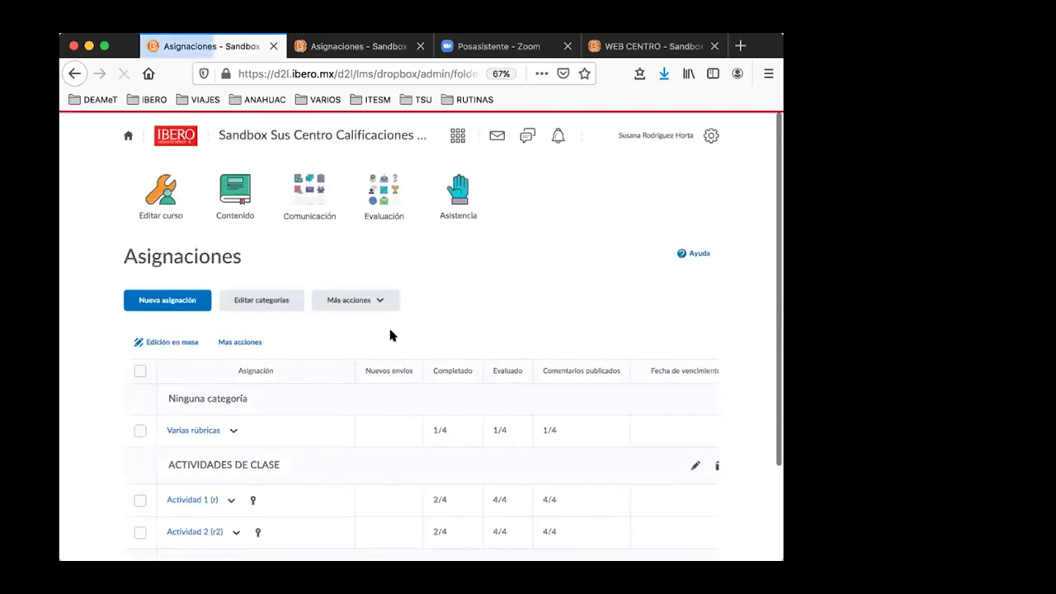
# - Open the course gradebook on the grade entry list
pyautogui.click(380, 212)
pyautogui.click(350, 206)
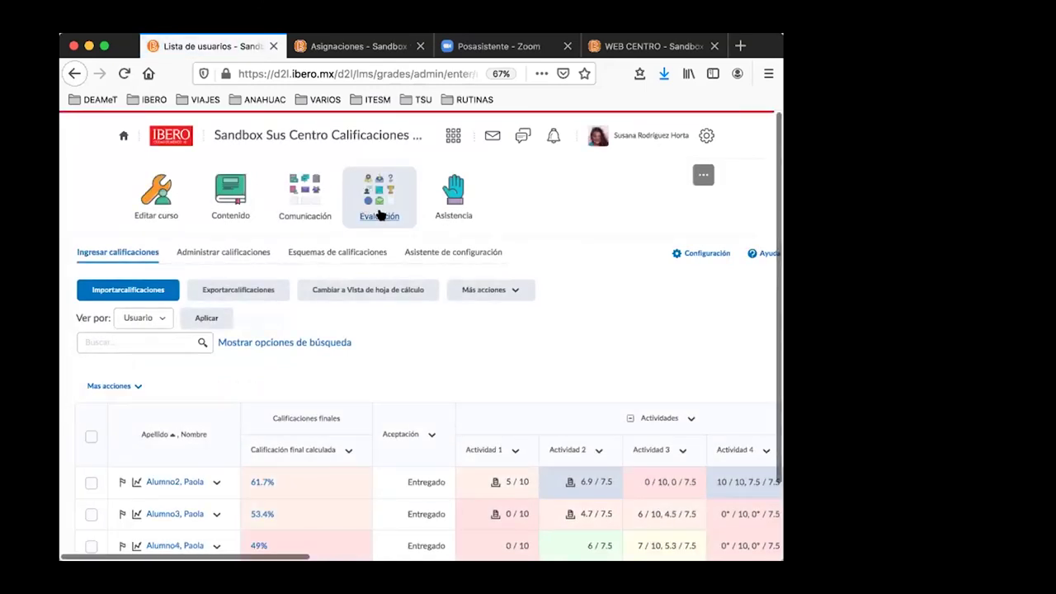
# - Open the grade entry list and review every student's grade columns, from the activities through to the adjusted final grade
pyautogui.click(381, 212)
pyautogui.click(345, 202)
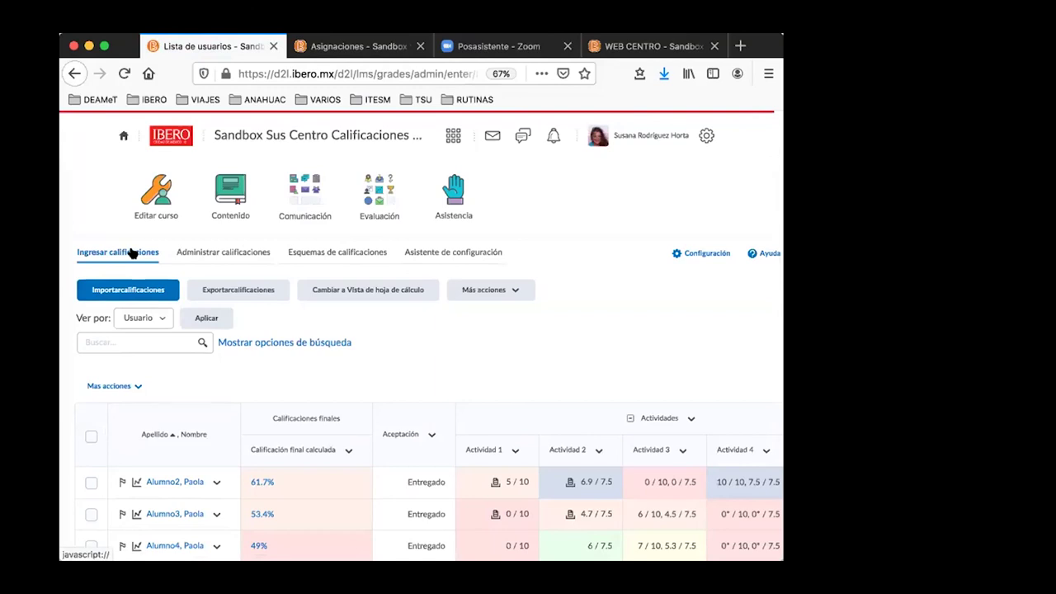
pyautogui.click(132, 253)
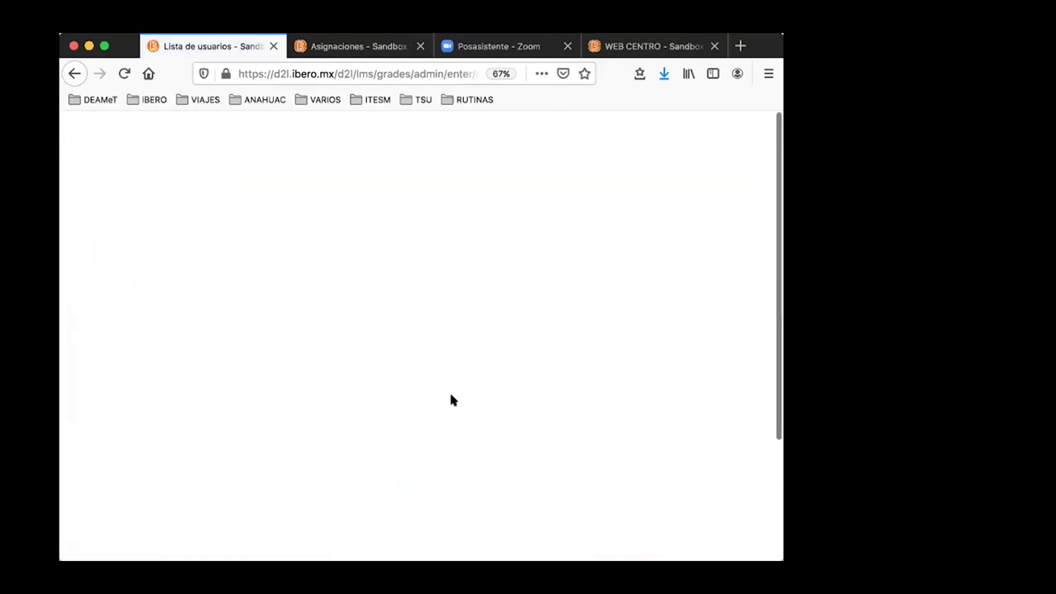
pyautogui.scroll(-2, 450, 401)
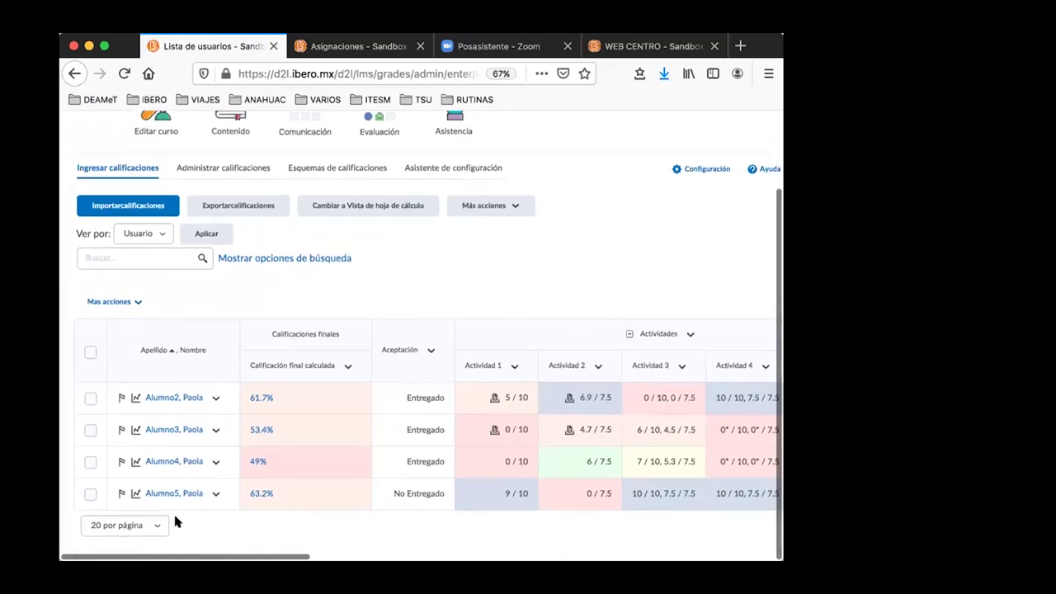
pyautogui.hscroll(3, 328, 428)
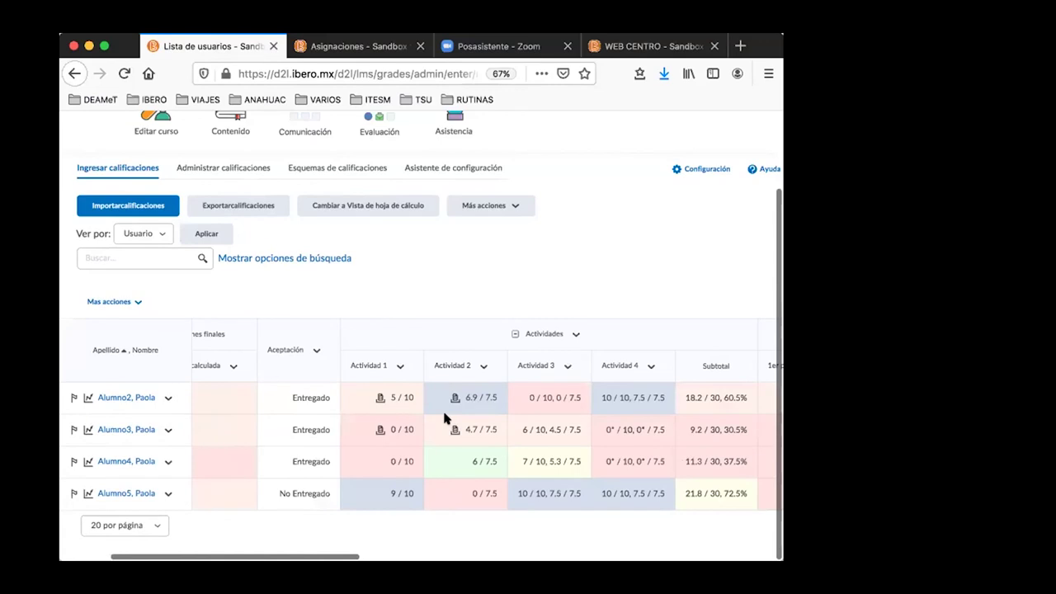
pyautogui.hscroll(3, 445, 419)
pyautogui.hscroll(3, 528, 415)
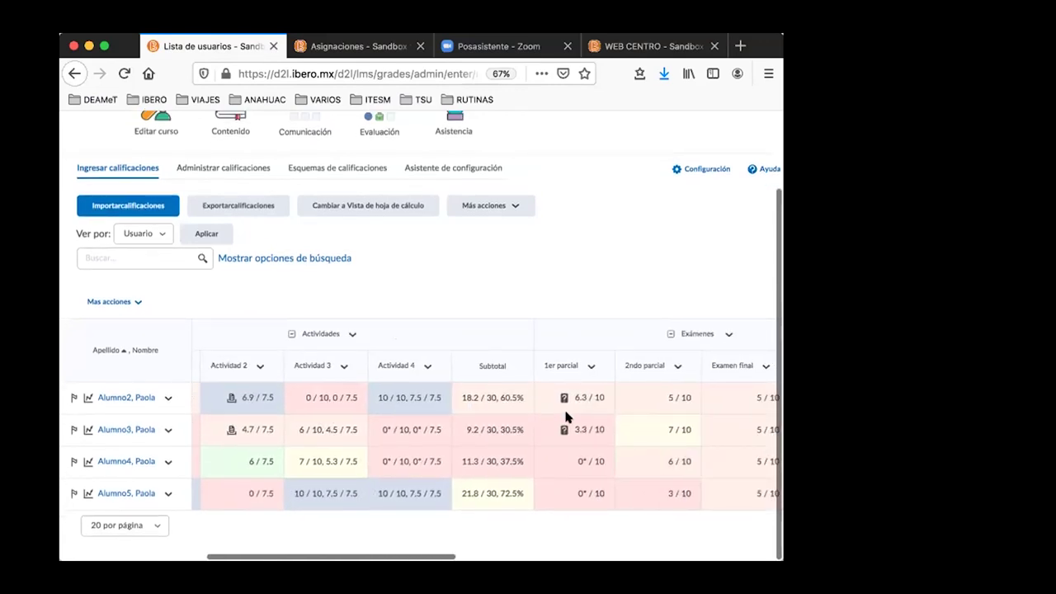
pyautogui.hscroll(3, 567, 417)
pyautogui.hscroll(12, 678, 384)
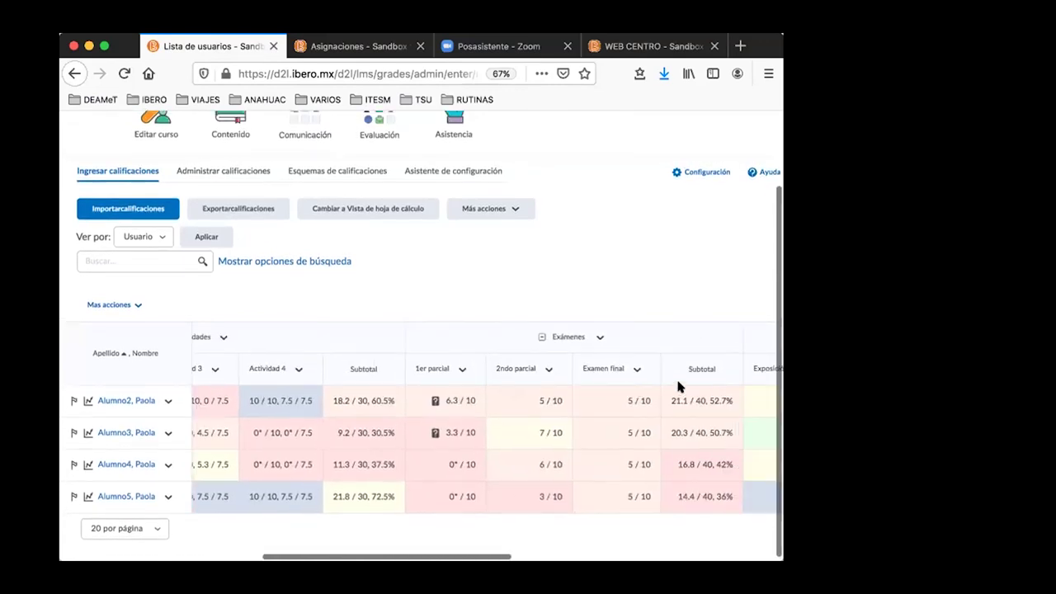
pyautogui.hscroll(6, 677, 384)
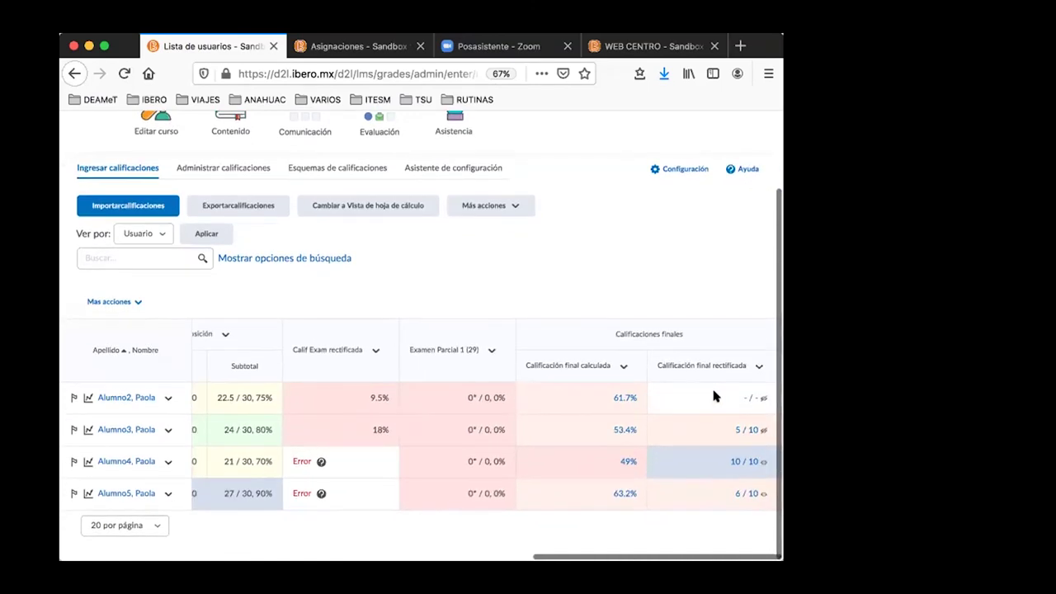
pyautogui.hscroll(-11, 502, 387)
pyautogui.hscroll(-12, 481, 394)
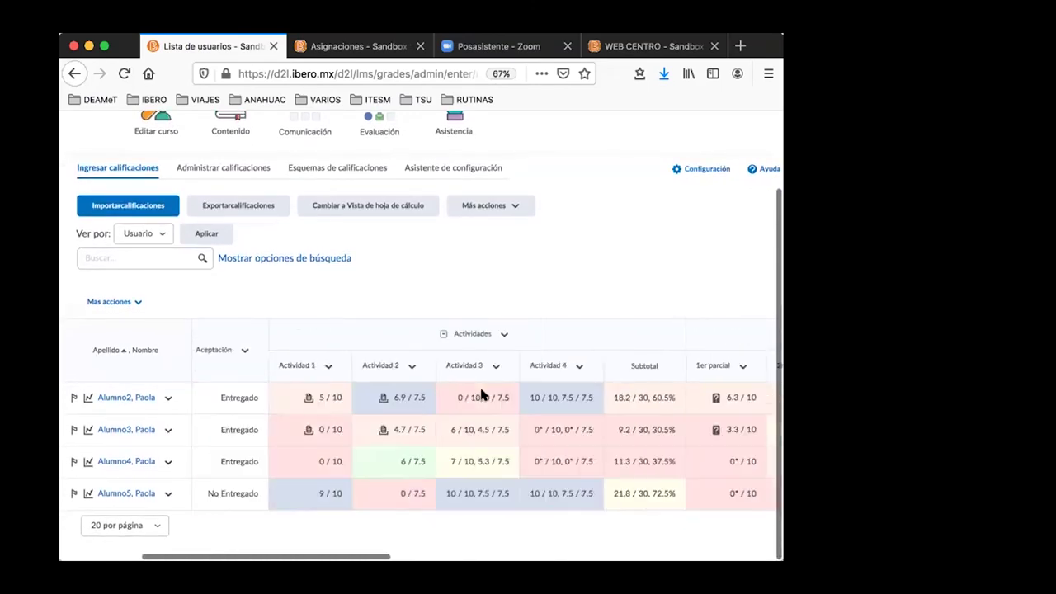
# - Open banner2.png from the first student's Actividad 1 submission and add the text annotation "Hola" below "Muy bien!!"
pyautogui.hscroll(1, 427, 402)
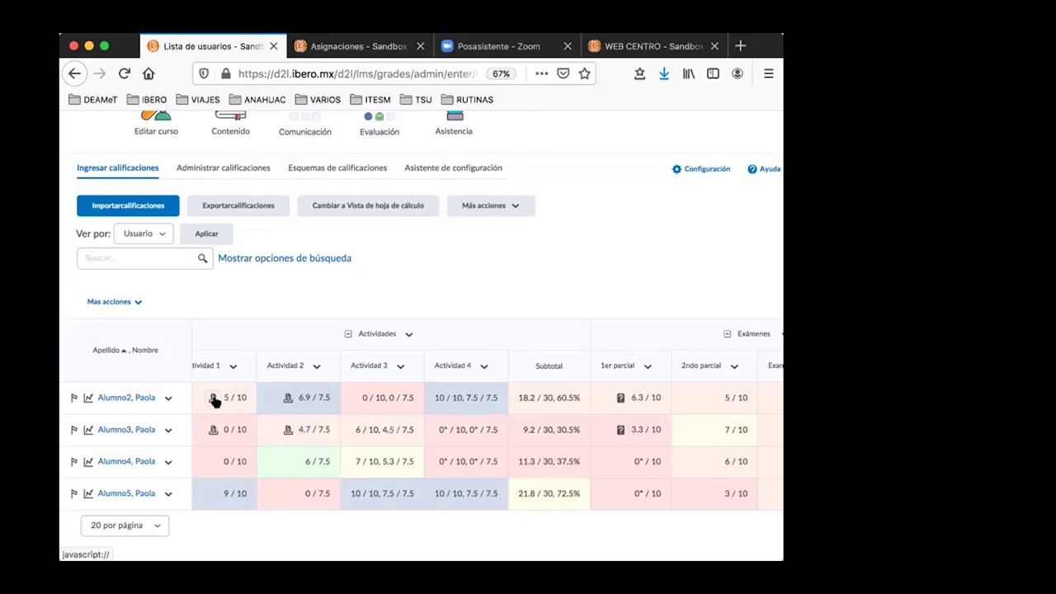
pyautogui.click(212, 399)
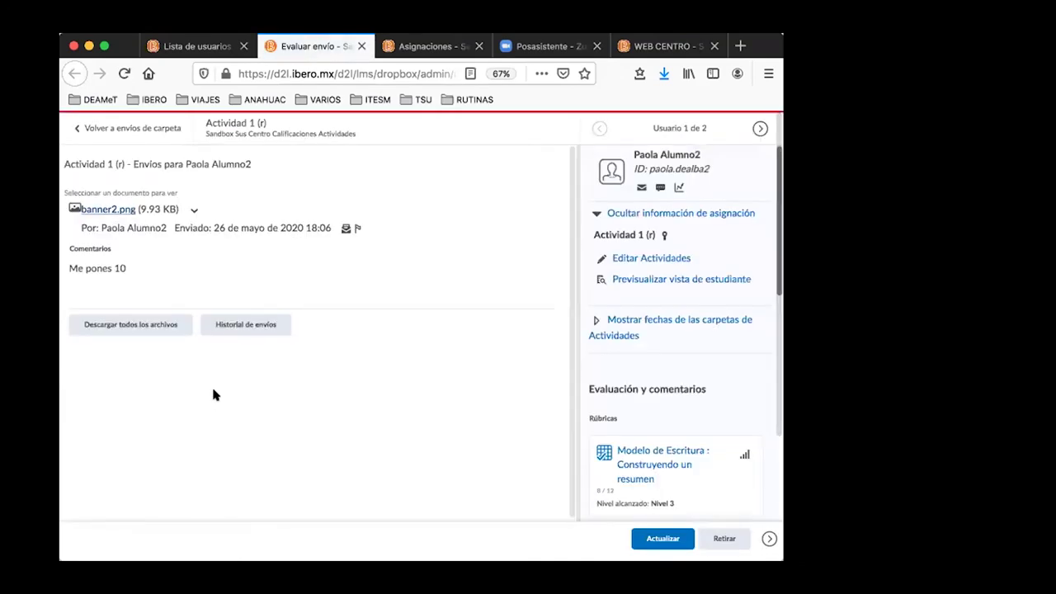
pyautogui.click(117, 209)
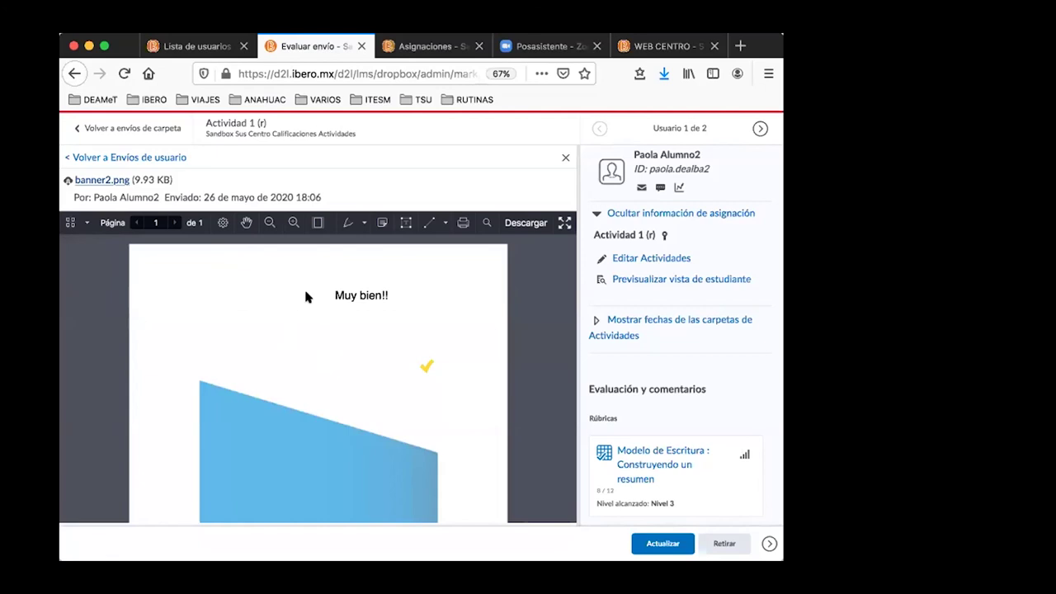
pyautogui.click(347, 332)
pyautogui.write('Hola')
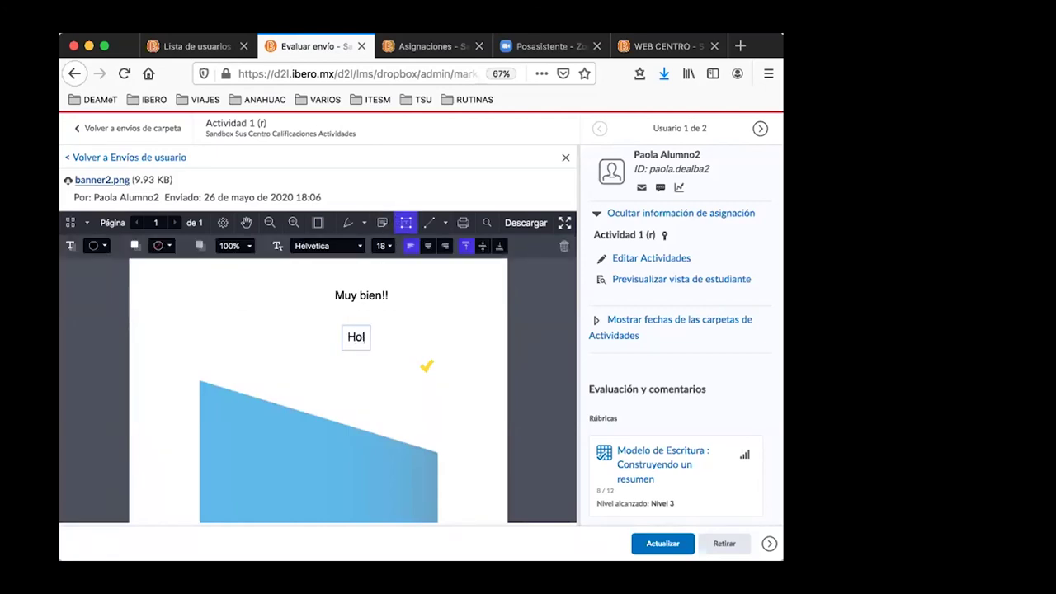
pyautogui.click(513, 324)
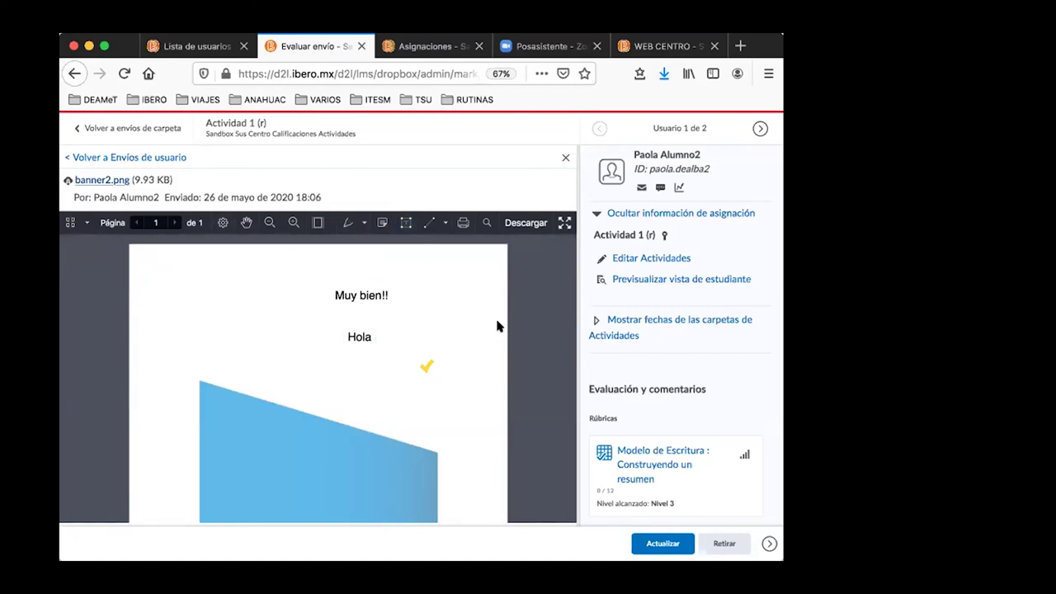
# - Set the score of the first student's Actividad 1 submission to 8 out of 10
pyautogui.scroll(-4, 640, 279)
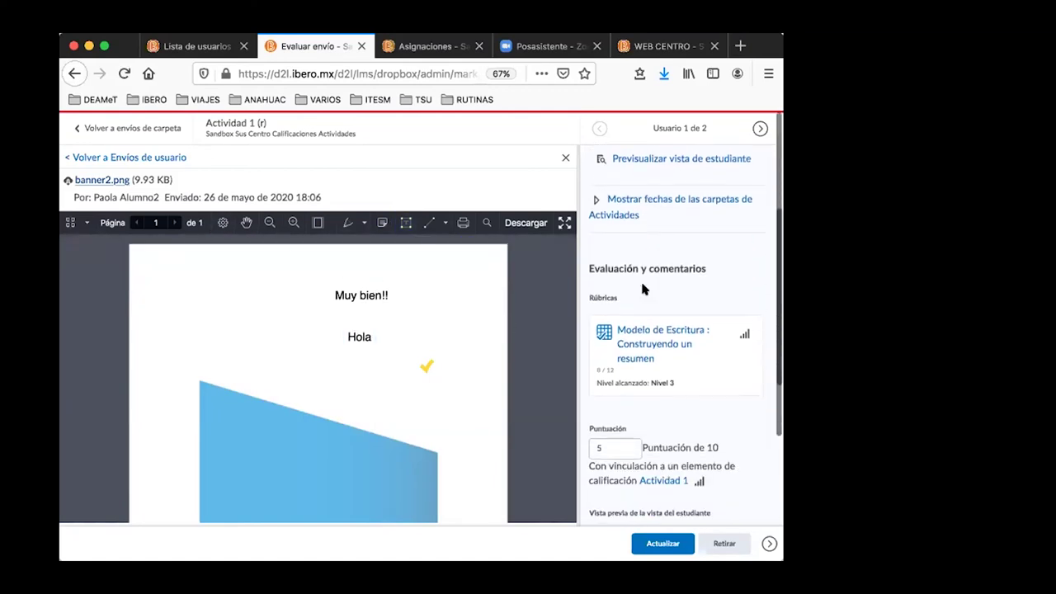
pyautogui.scroll(-2, 643, 288)
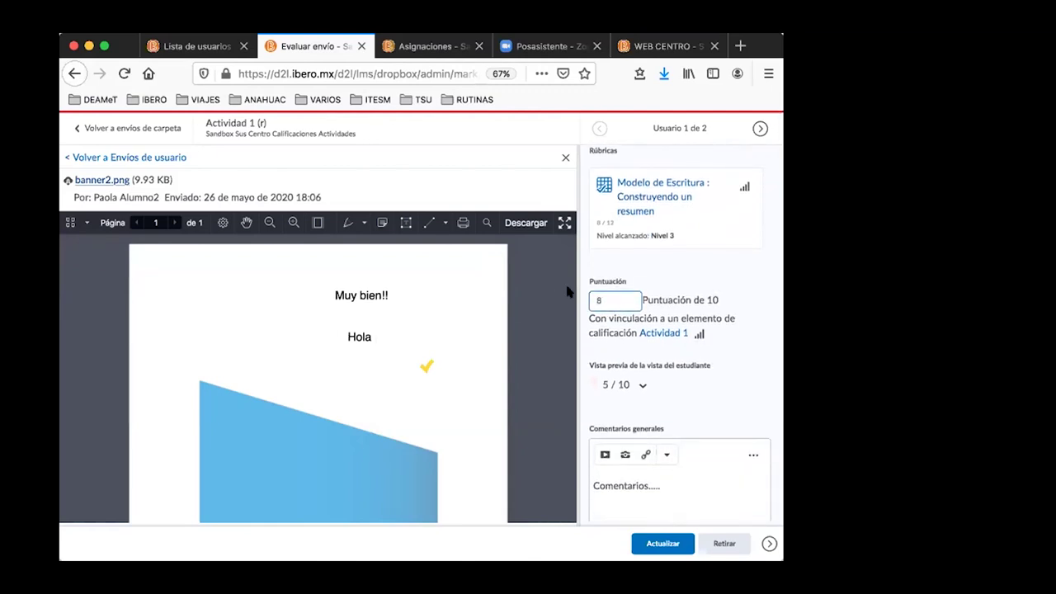
pyautogui.scroll(-1, 697, 308)
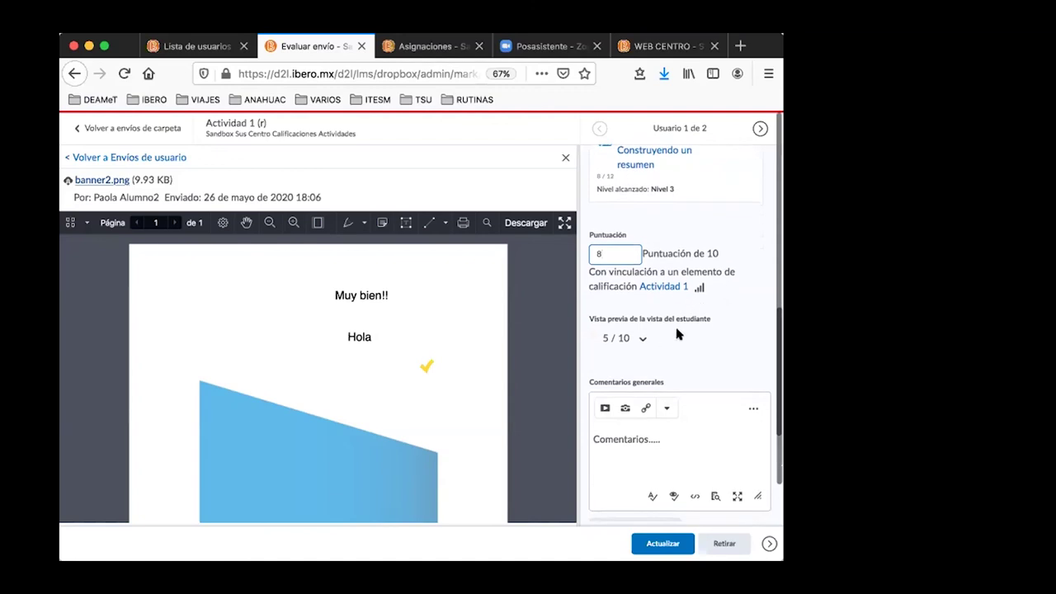
pyautogui.scroll(-2, 658, 423)
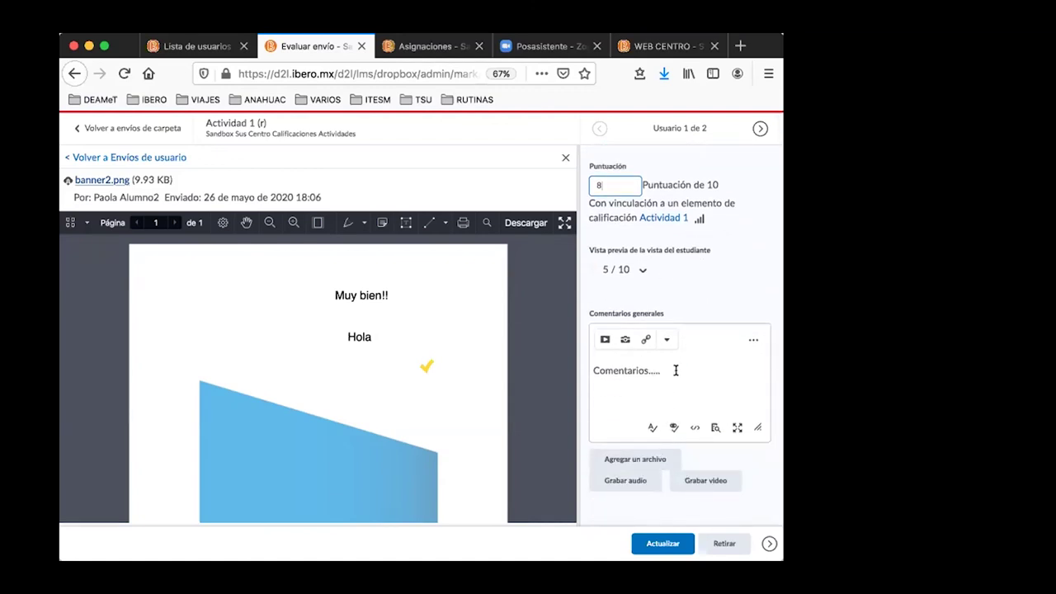
pyautogui.scroll(-1, 675, 372)
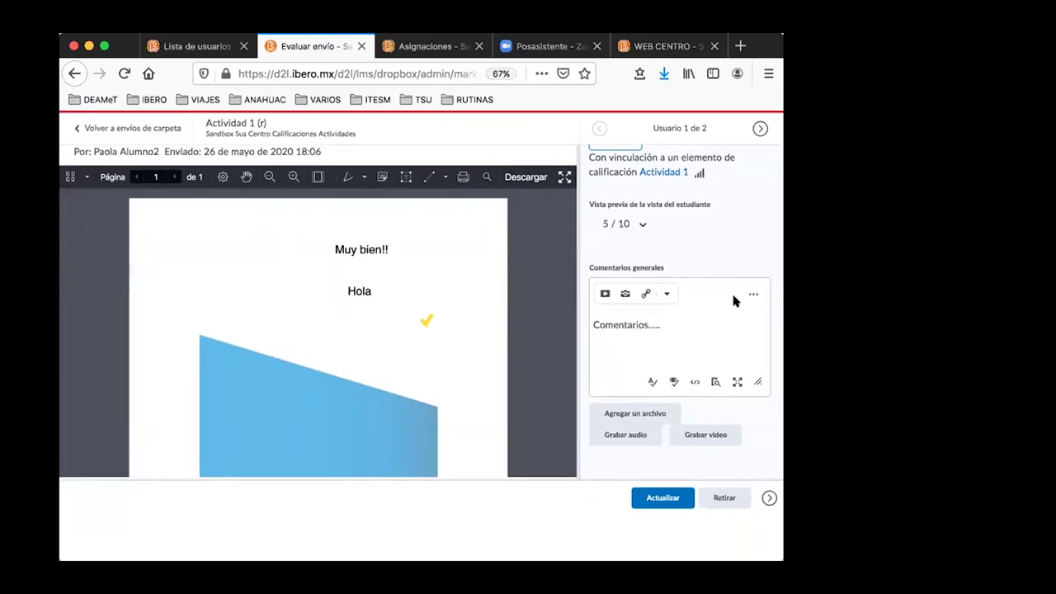
# - Expand the formatting tools of the general comments editor and update the submission's evaluation
pyautogui.click(750, 296)
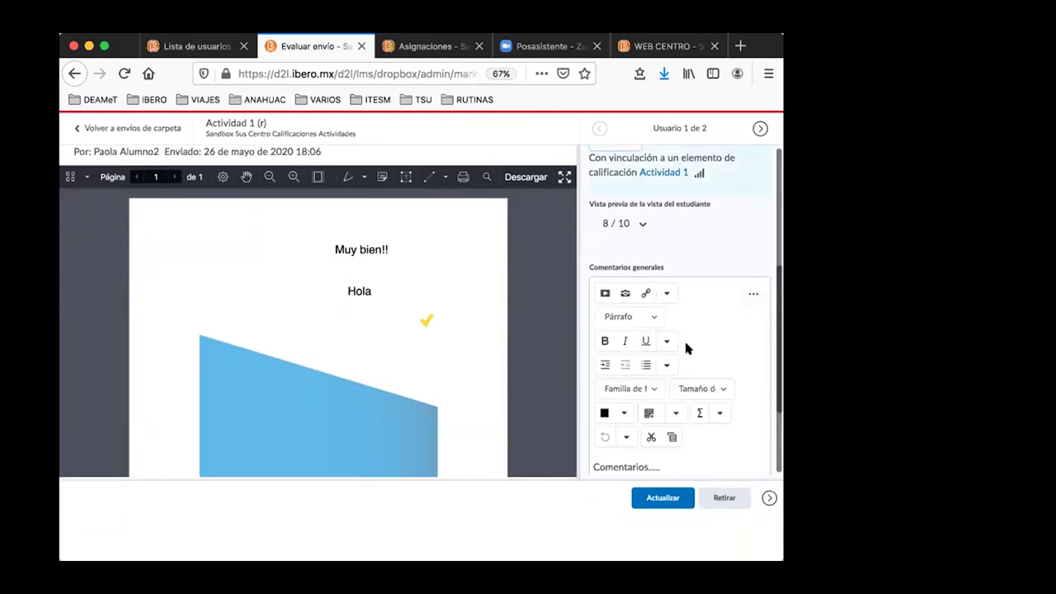
pyautogui.scroll(-3, 685, 344)
pyautogui.scroll(-1, 687, 338)
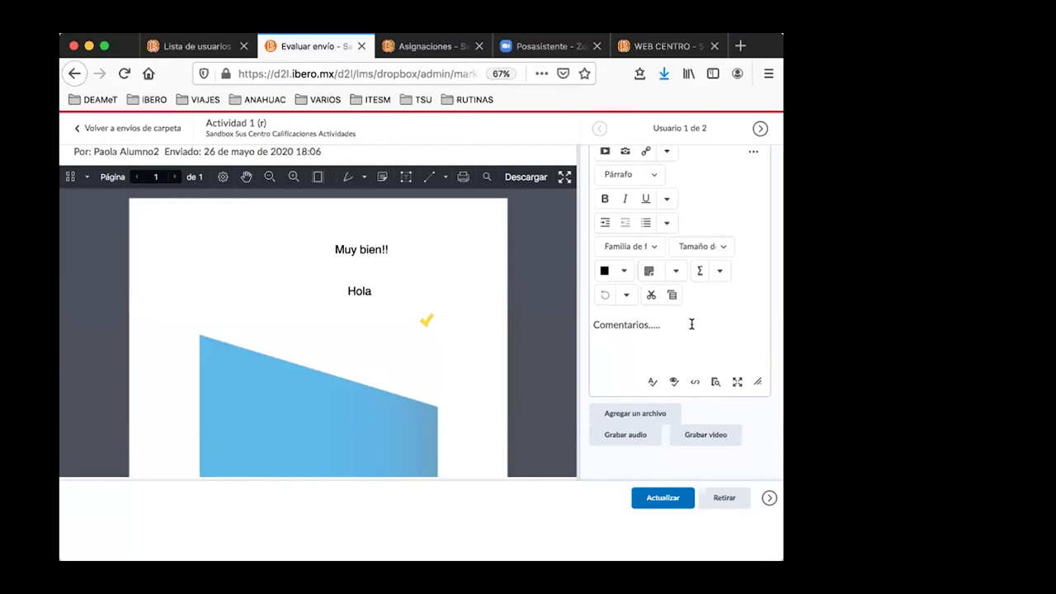
pyautogui.click(668, 499)
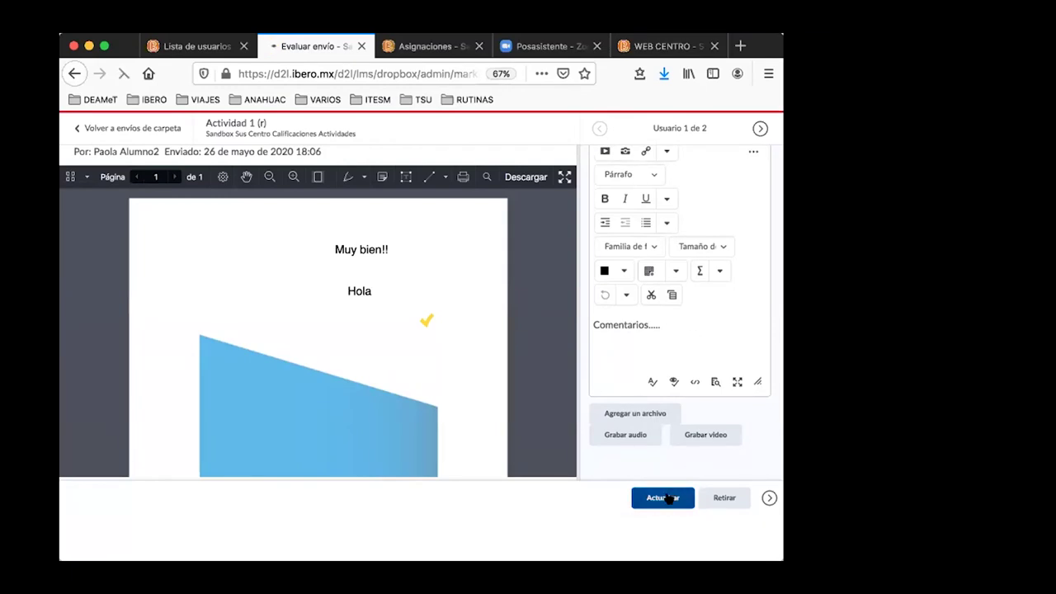
# - Return to the gradebook list and reload it, resending the data, to check the first student's Actividad 1 grade
pyautogui.click(179, 47)
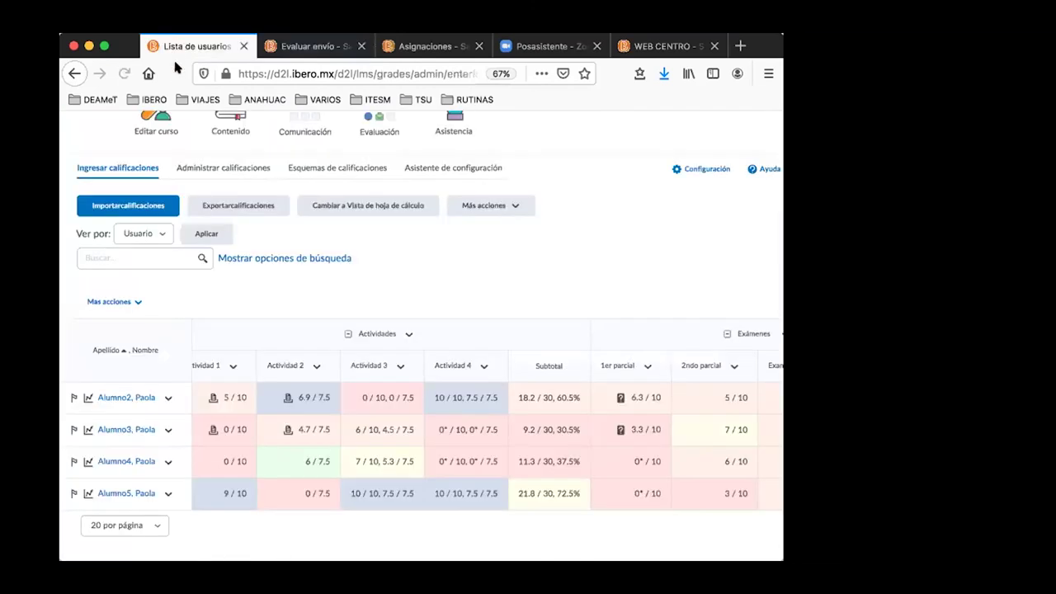
pyautogui.click(124, 73)
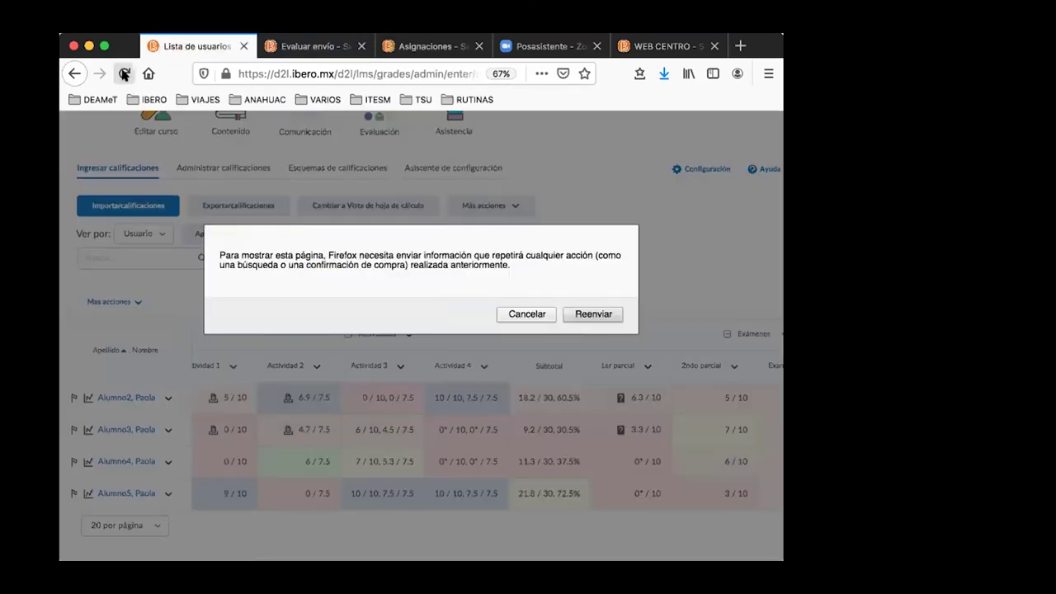
pyautogui.click(573, 313)
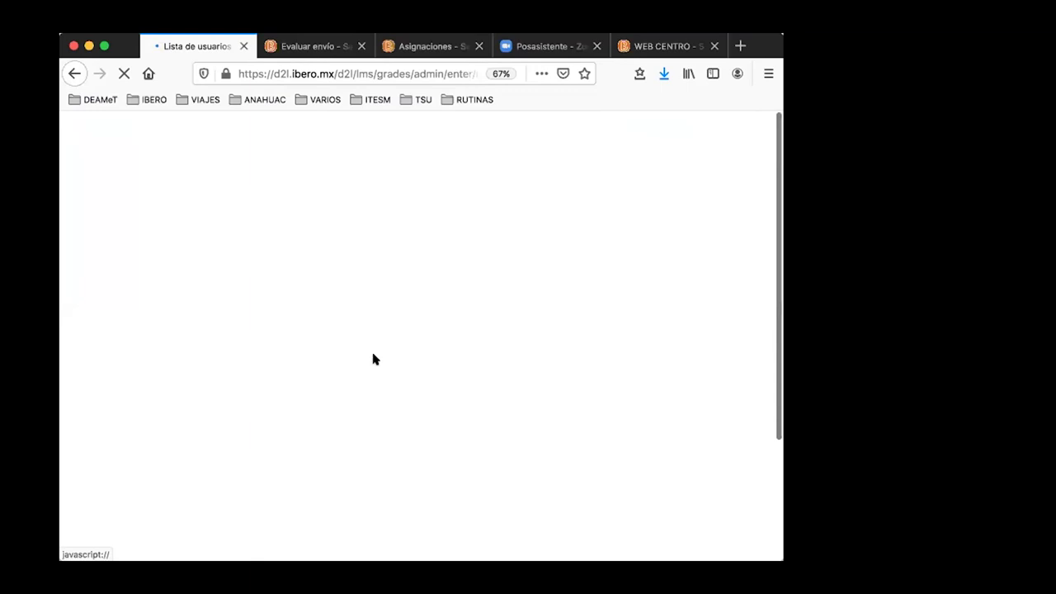
pyautogui.scroll(-2, 373, 358)
pyautogui.hscroll(2, 440, 400)
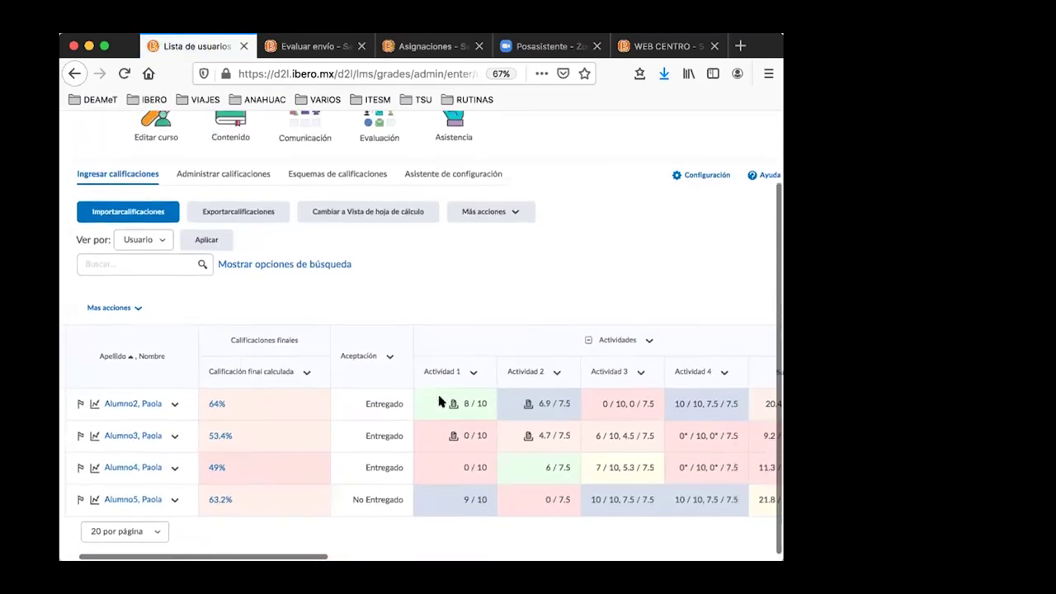
pyautogui.hscroll(1, 481, 406)
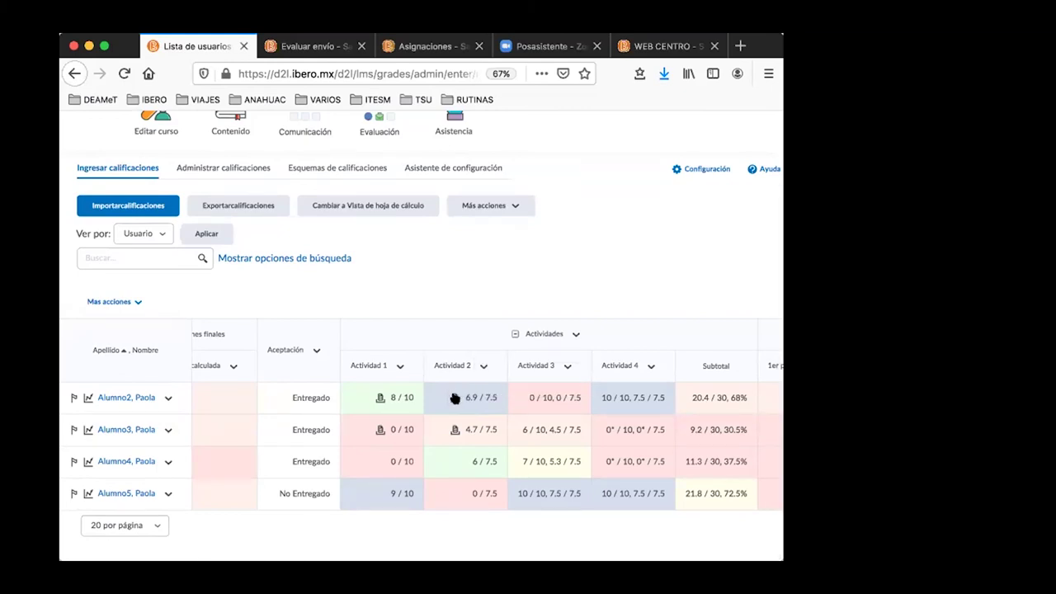
# - Open grade entry for the Exposición (r) grade item
pyautogui.hscroll(8, 476, 399)
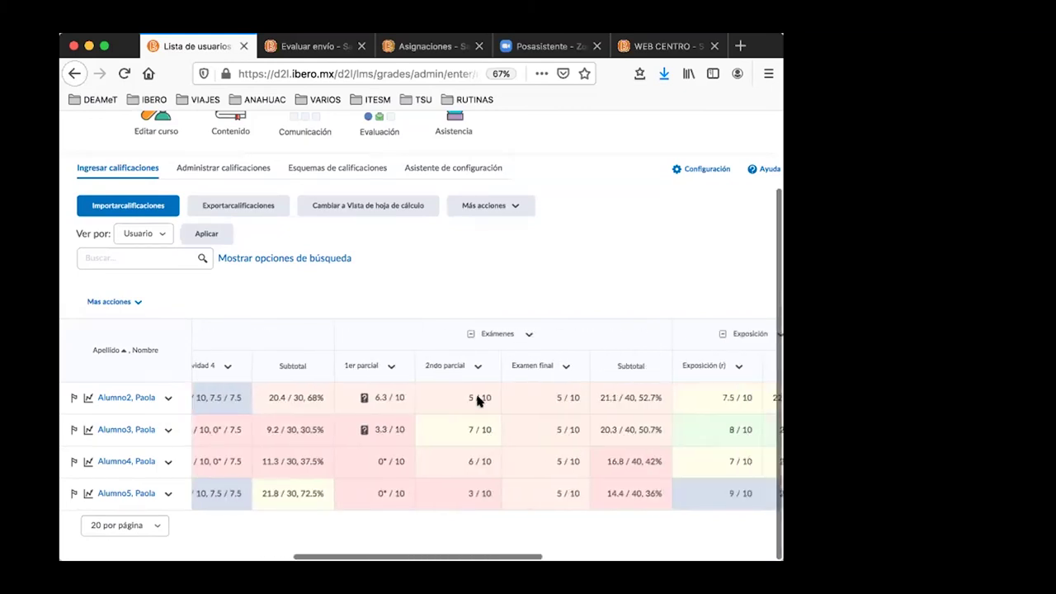
pyautogui.hscroll(4, 477, 400)
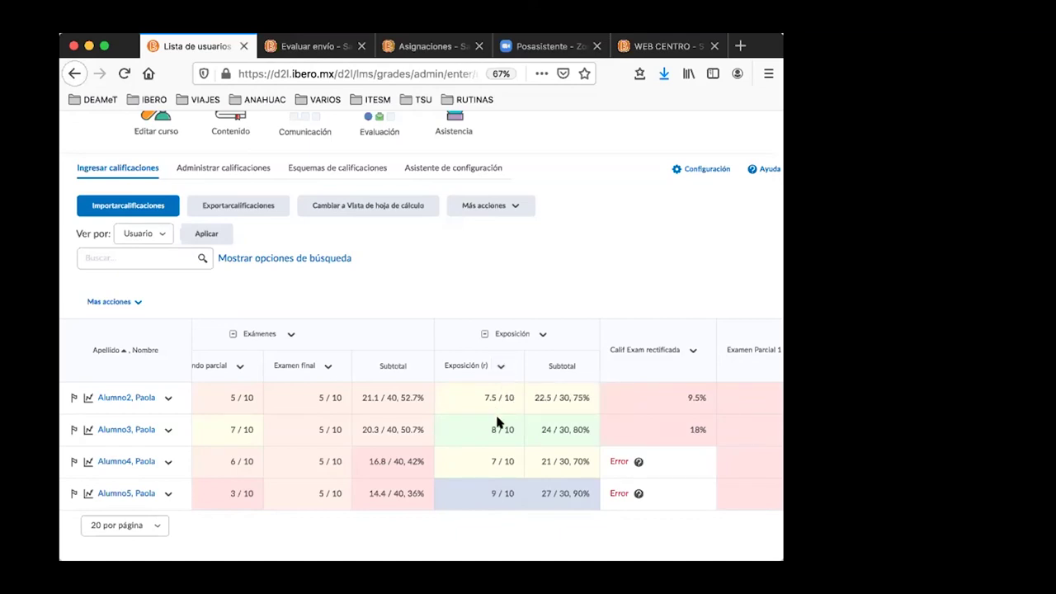
pyautogui.click(499, 368)
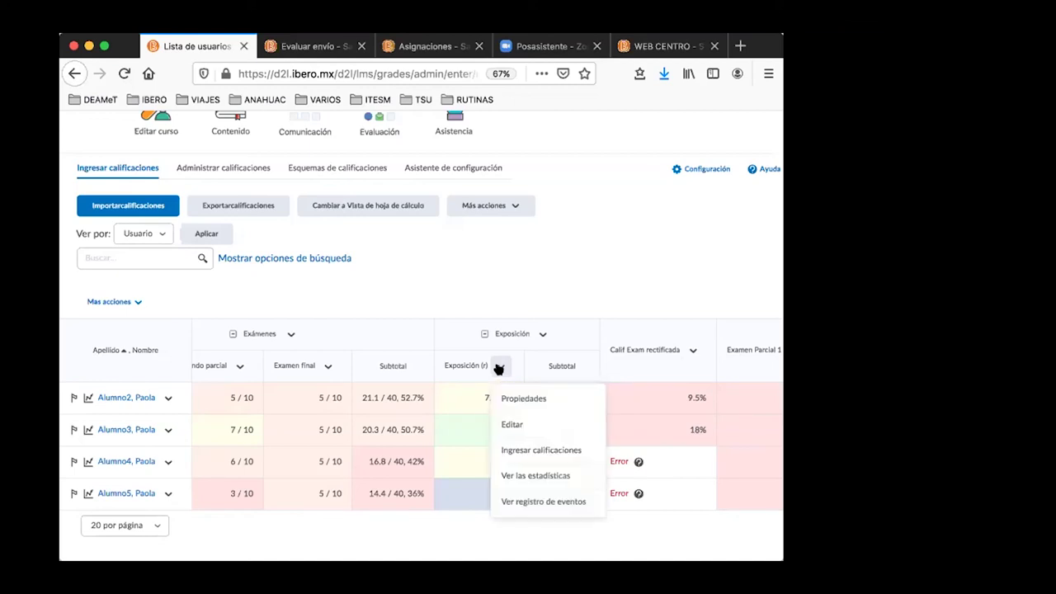
pyautogui.click(515, 452)
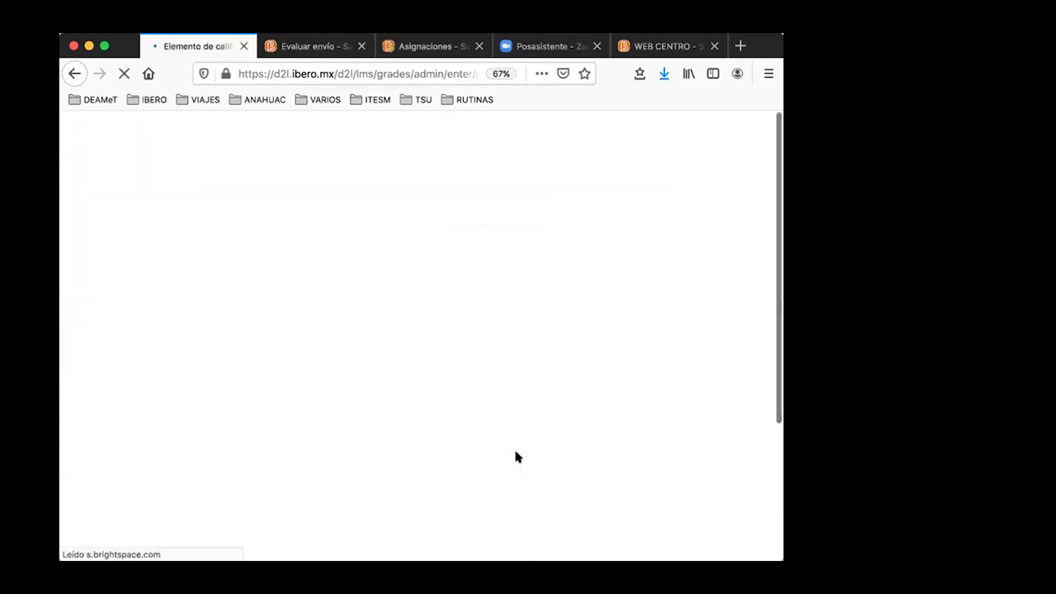
# - Set the four students' Exposición (r) grades to 10, 7, 5 and 10 in list order, and save and close
pyautogui.scroll(-3, 472, 424)
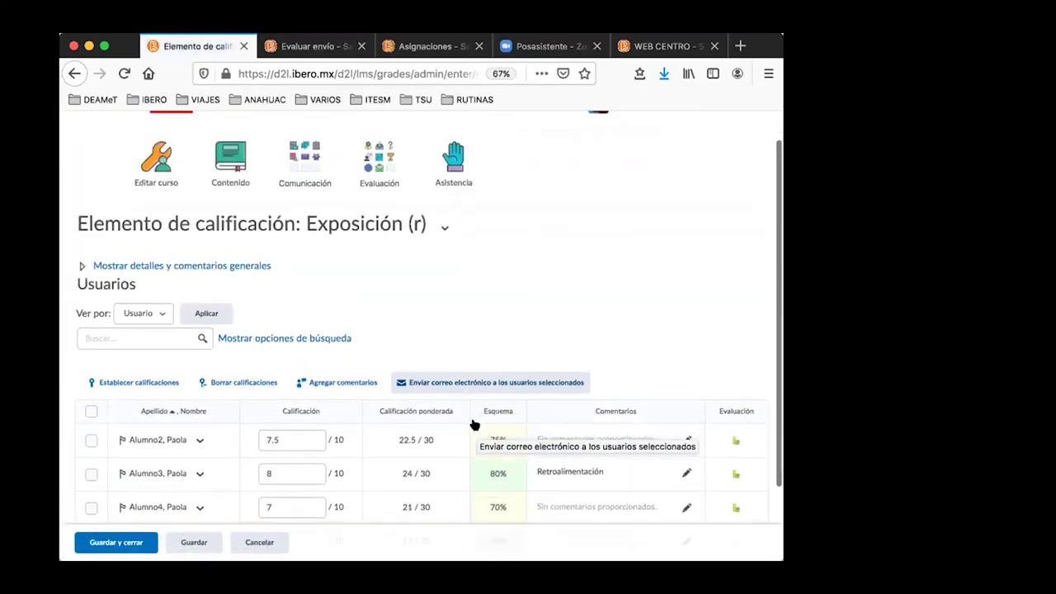
pyautogui.moveTo(326, 353); pyautogui.dragTo(233, 344)
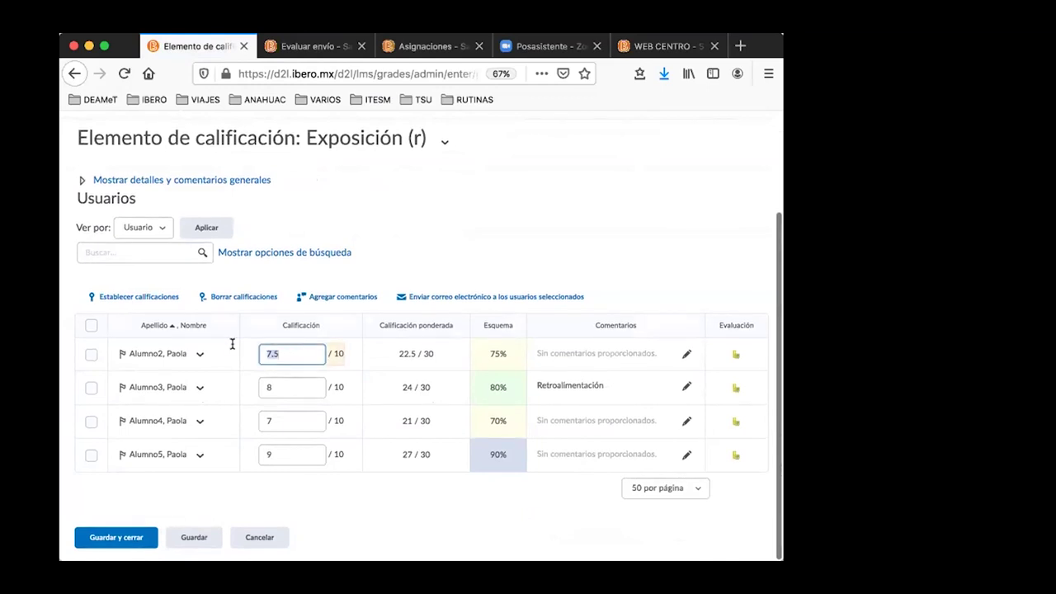
pyautogui.write('10')
pyautogui.click(286, 384)
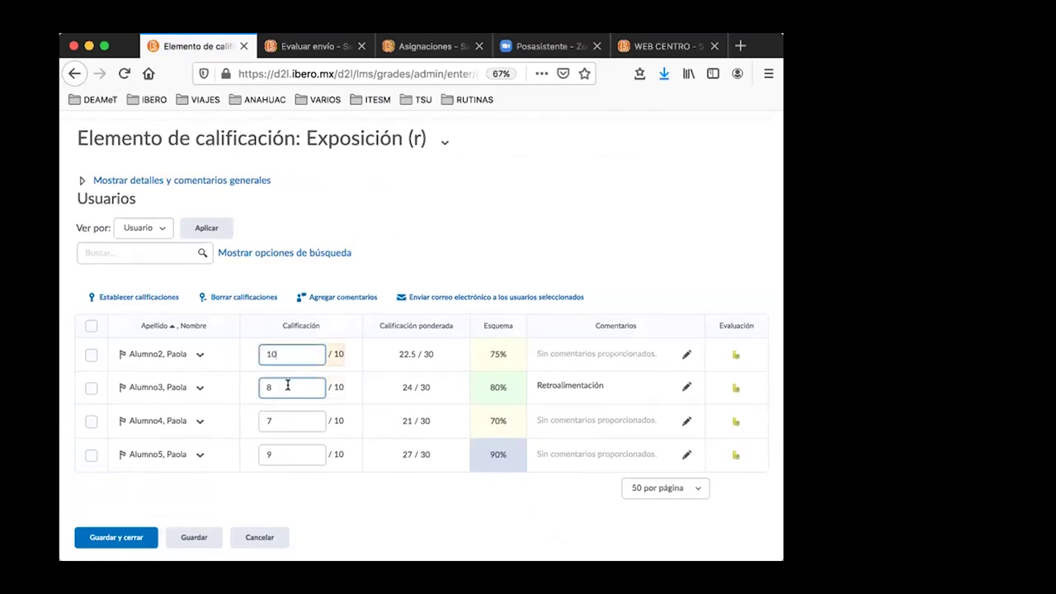
pyautogui.moveTo(285, 417); pyautogui.dragTo(258, 414)
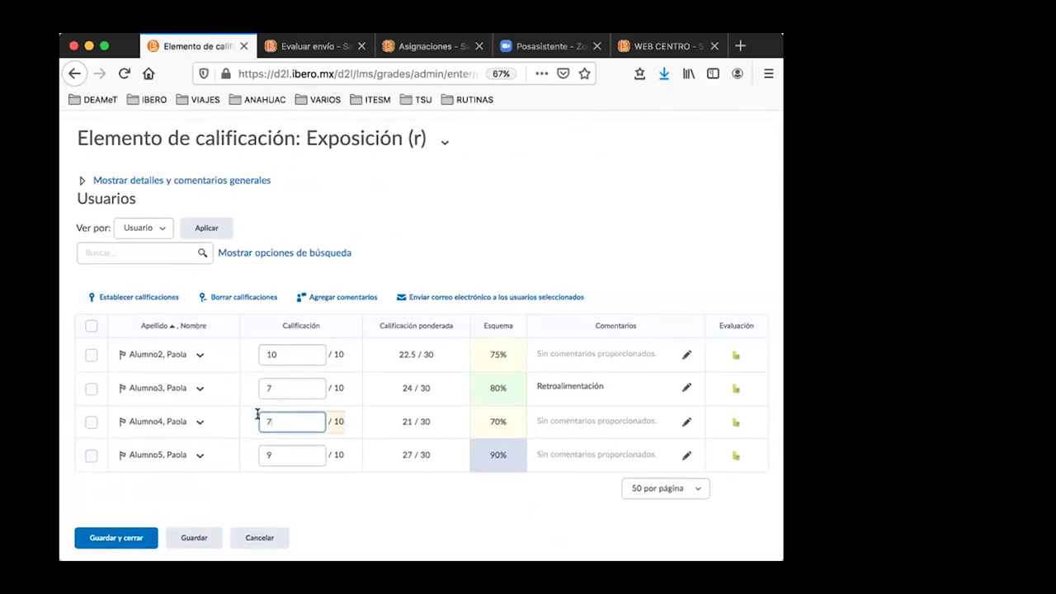
pyautogui.write('5')
pyautogui.click(288, 454)
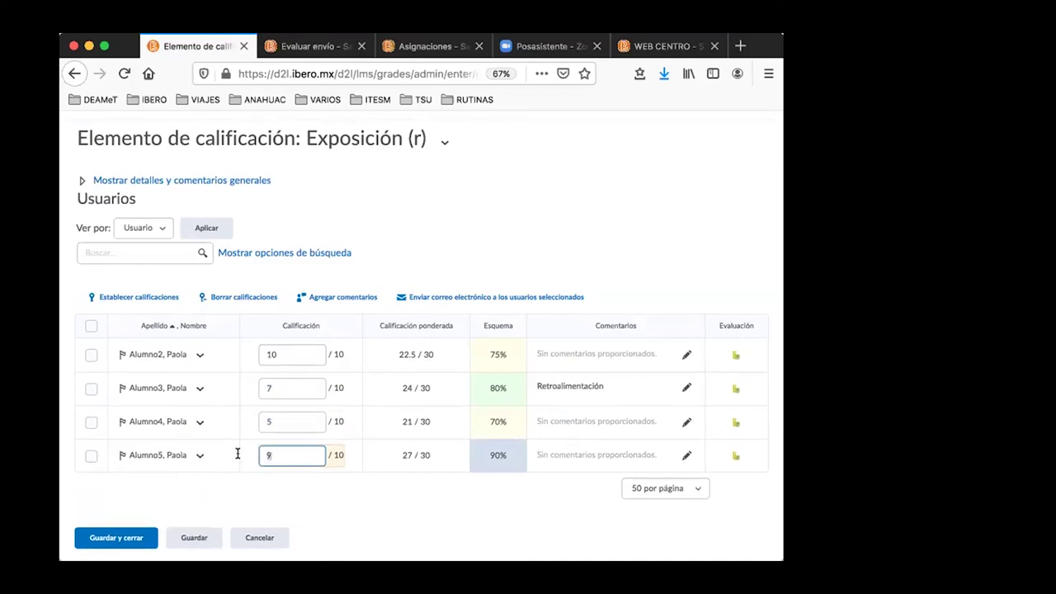
pyautogui.write('10')
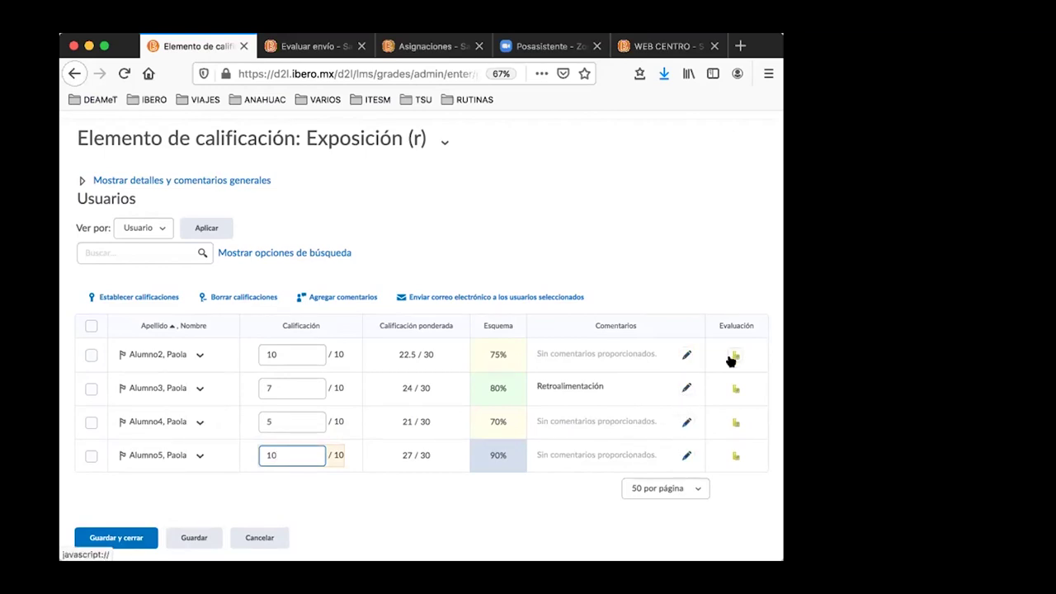
pyautogui.click(137, 537)
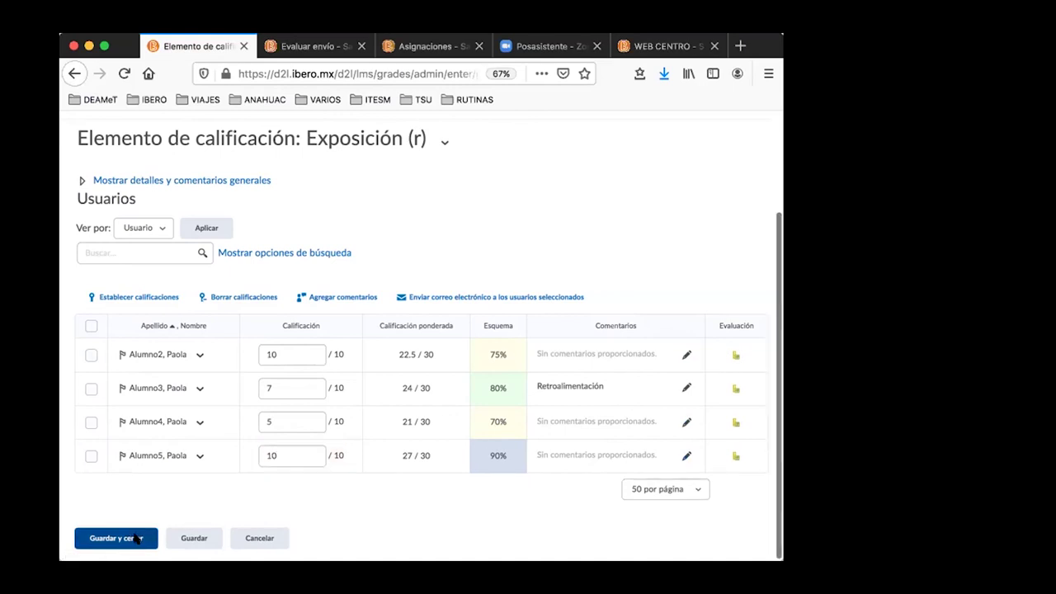
pyautogui.click(355, 239)
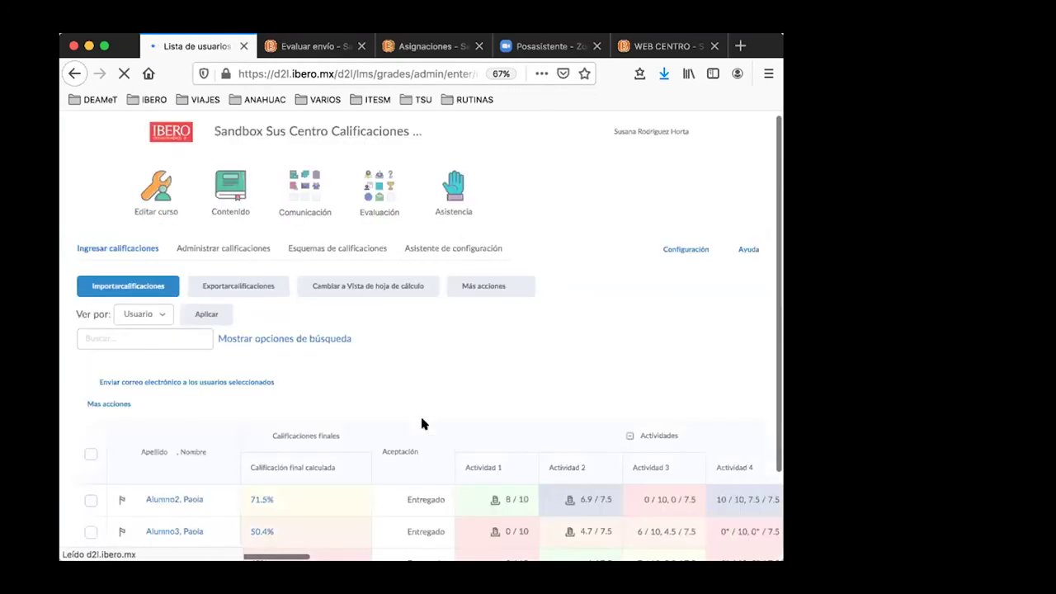
# - Check the saved Exposición grades in the gradebook and open grade entry for Calificación final rectificada
pyautogui.hscroll(15, 421, 419)
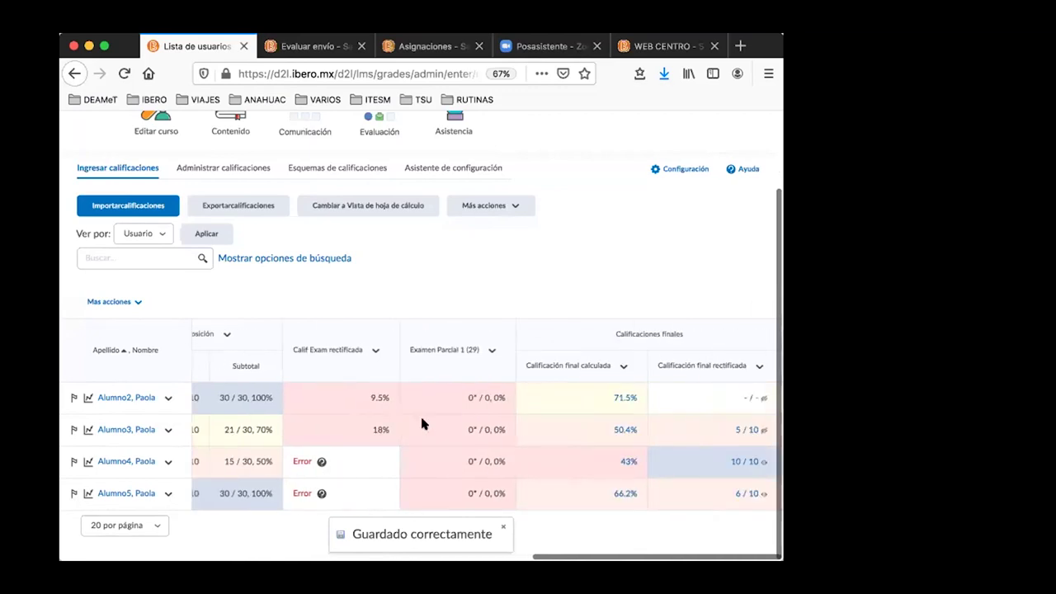
pyautogui.hscroll(-4, 345, 381)
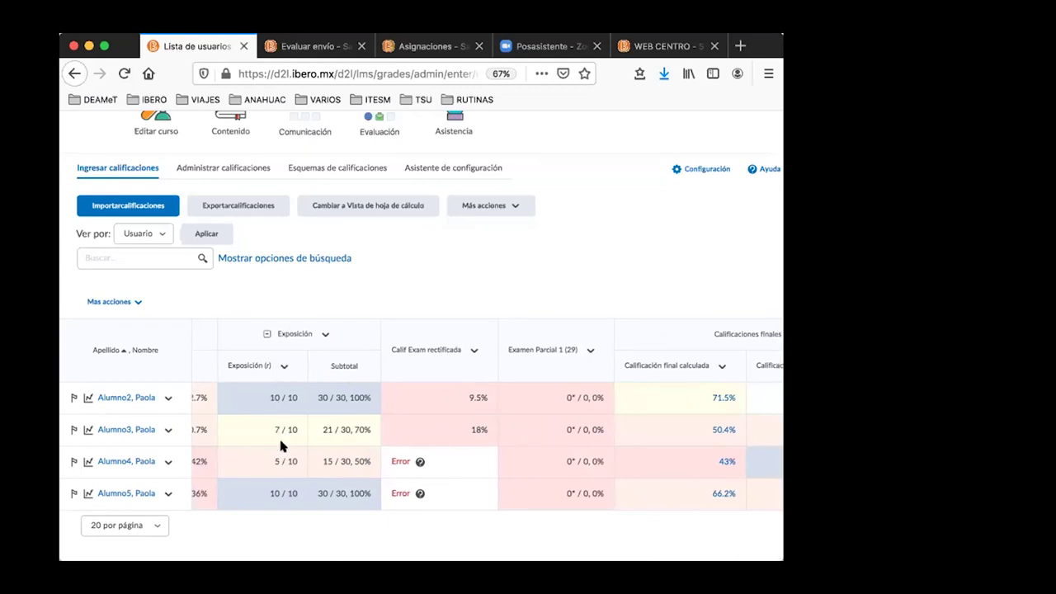
pyautogui.hscroll(2, 281, 459)
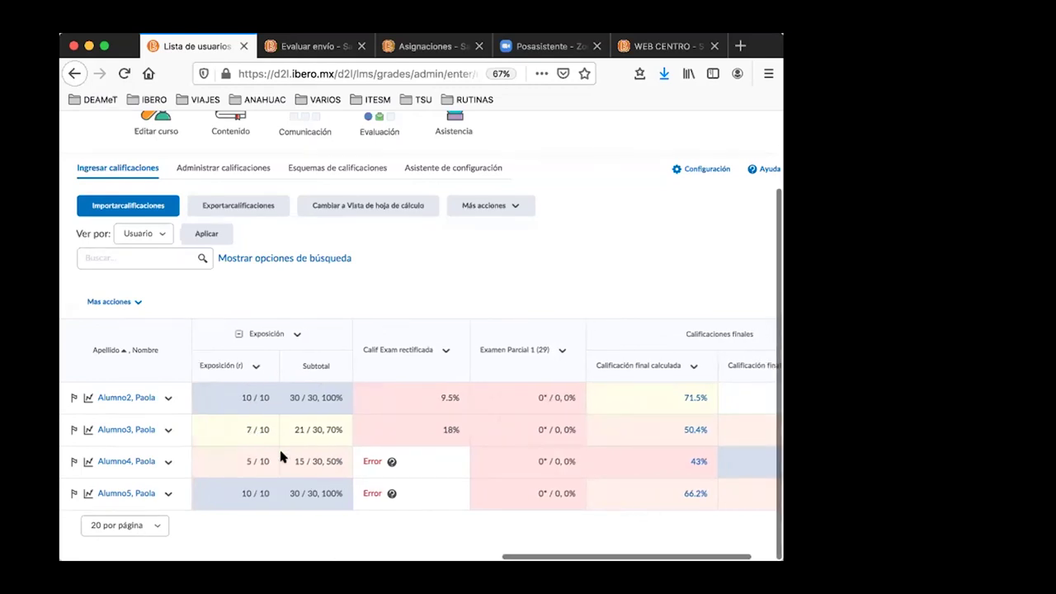
pyautogui.hscroll(1, 398, 444)
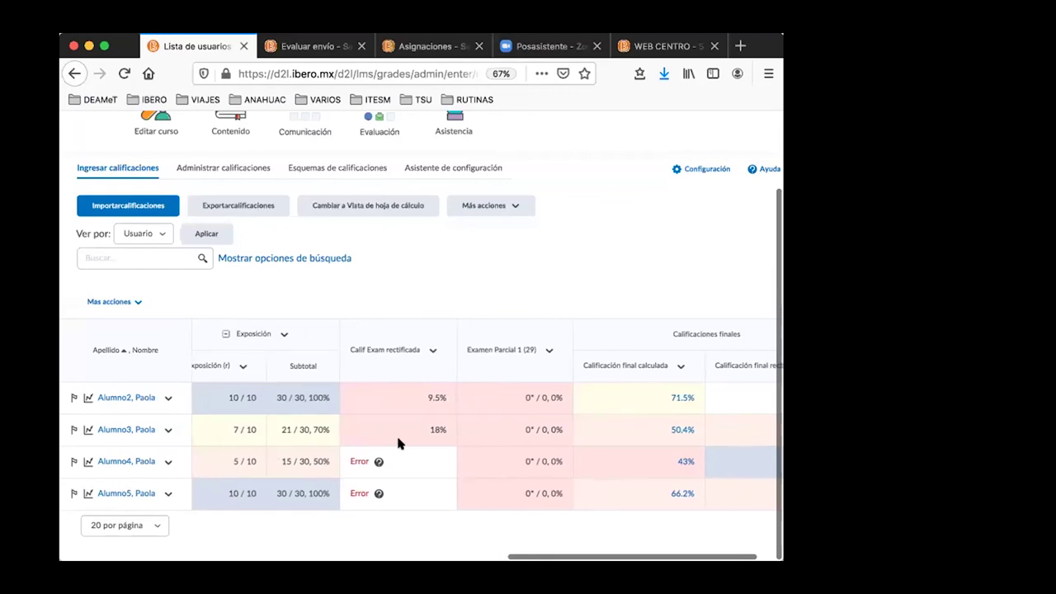
pyautogui.hscroll(-1, 397, 444)
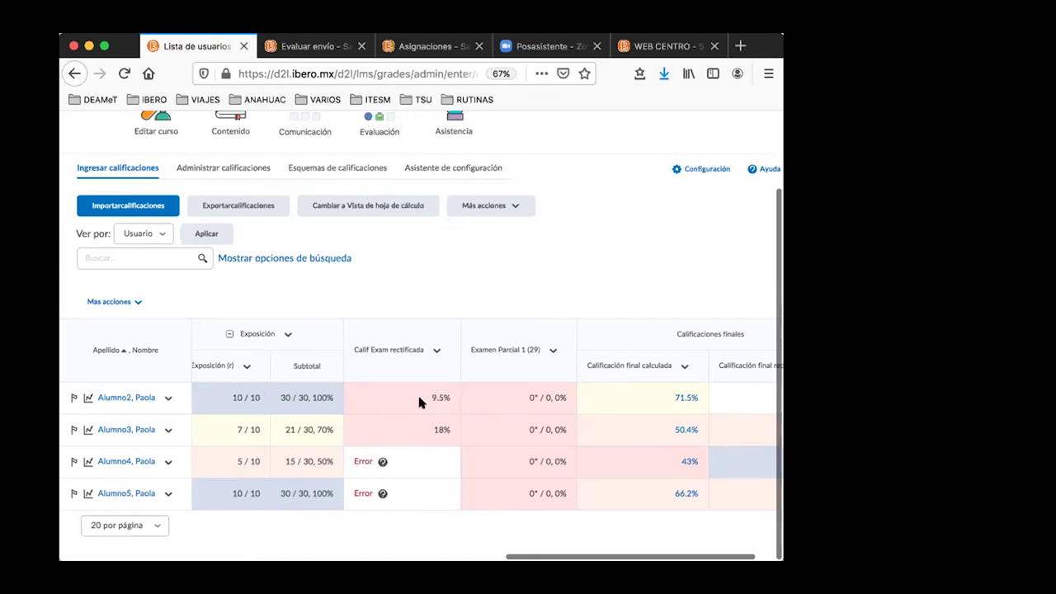
pyautogui.hscroll(4, 418, 398)
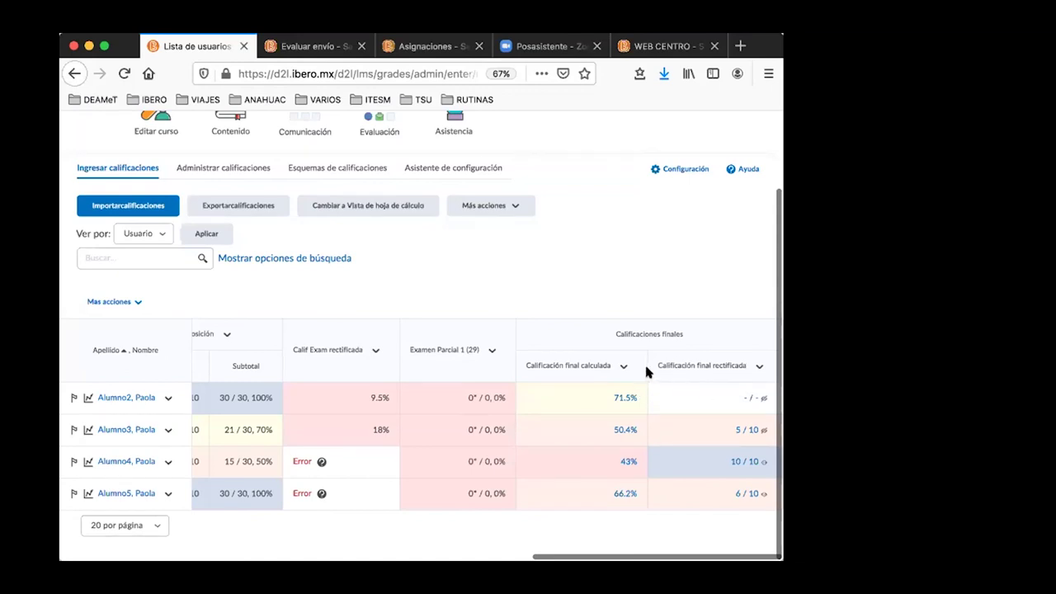
pyautogui.click(755, 369)
pyautogui.click(761, 424)
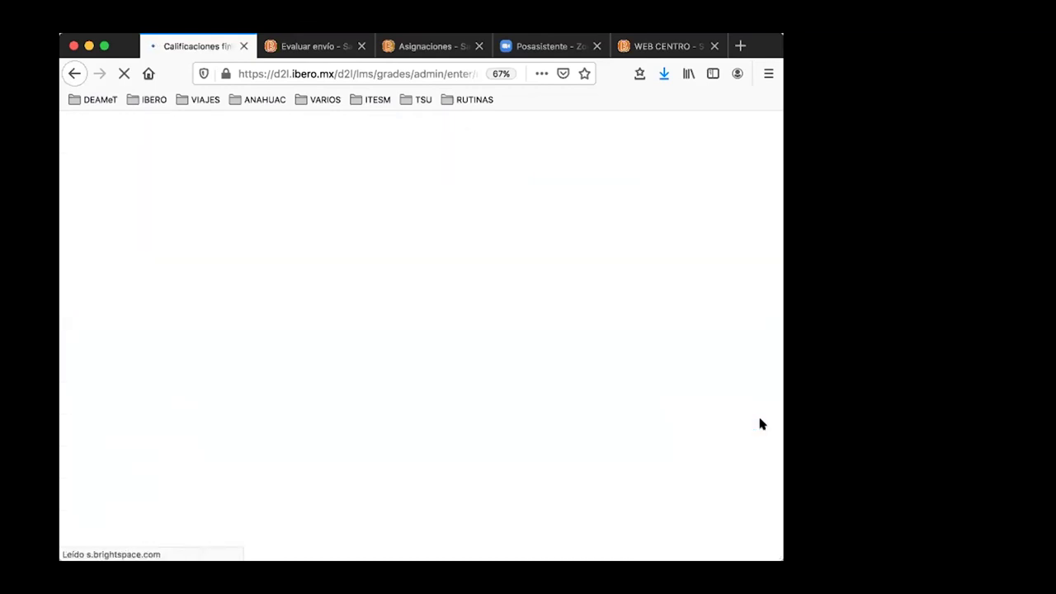
# - Set the first student's adjusted final grade to 7 out of 10
pyautogui.scroll(-3, 550, 364)
pyautogui.scroll(-2, 549, 368)
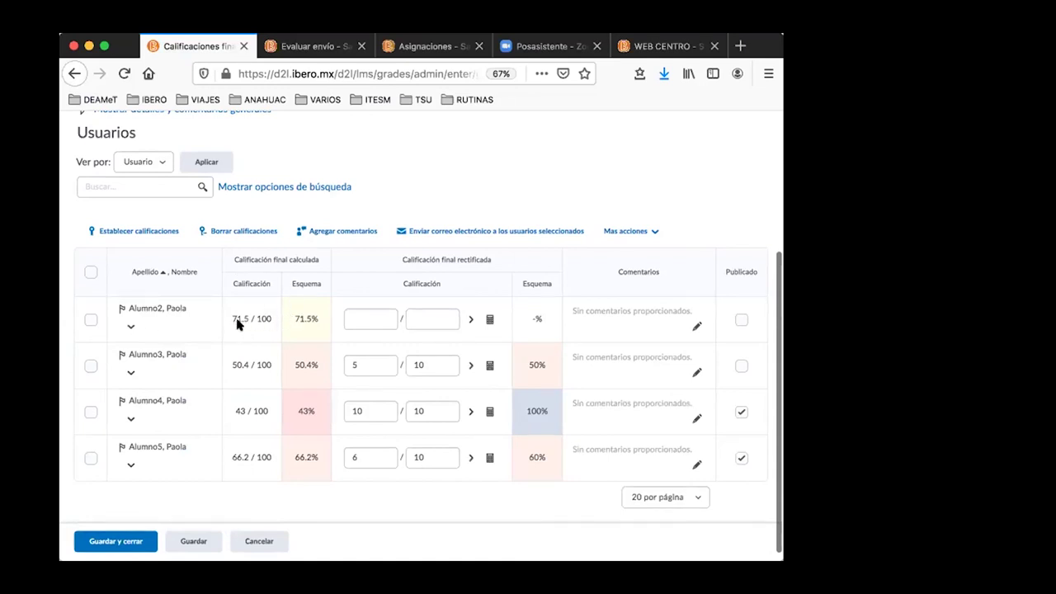
pyautogui.click(354, 319)
pyautogui.click(358, 319)
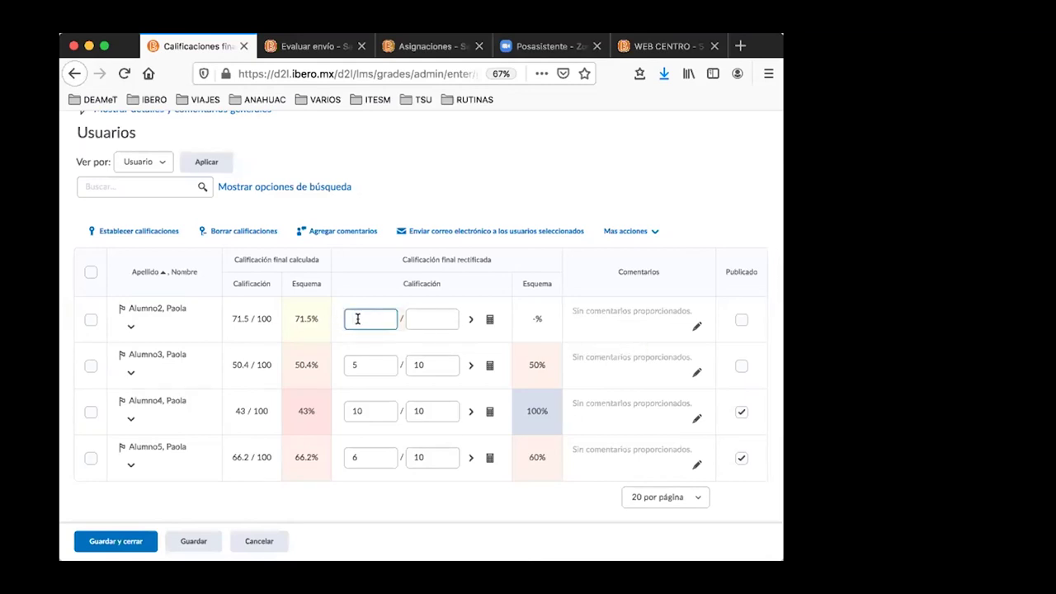
pyautogui.click(428, 320)
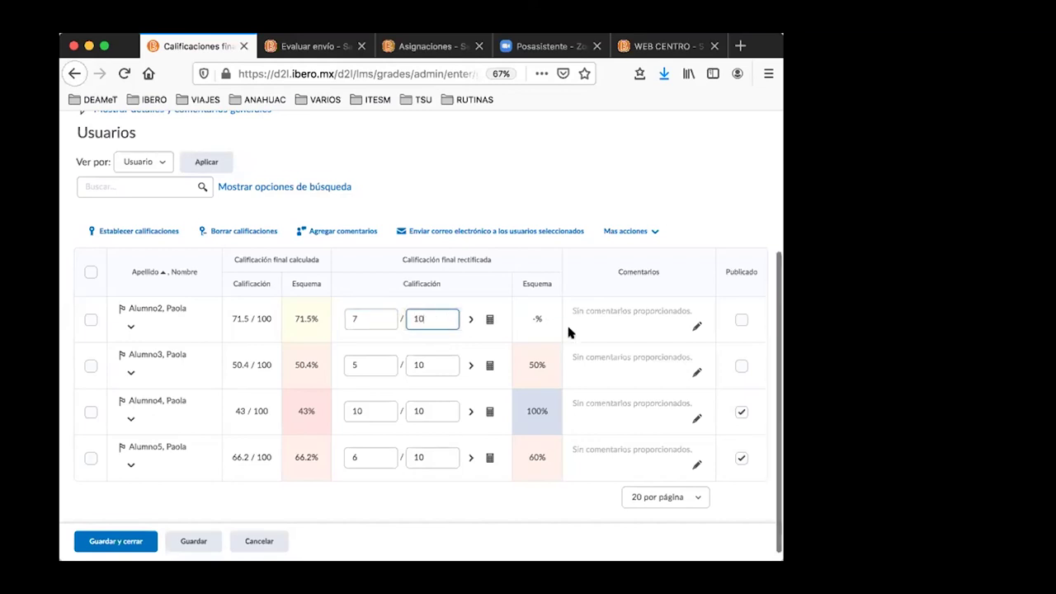
pyautogui.scroll(-1, 566, 322)
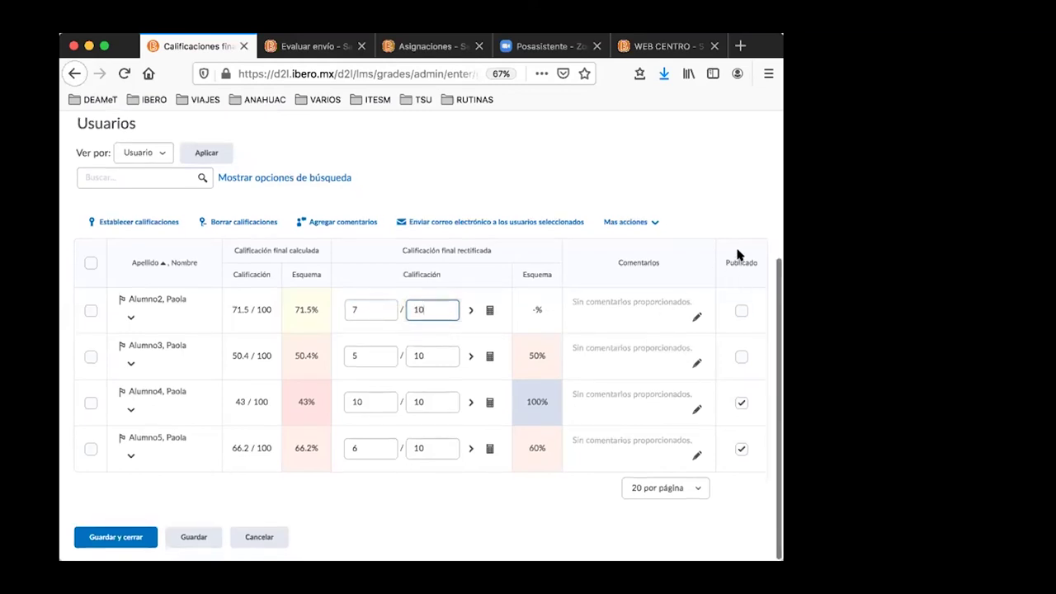
# - Mark the first student's final grade as published, then save and close the final grades, confirming the changes
pyautogui.click(741, 310)
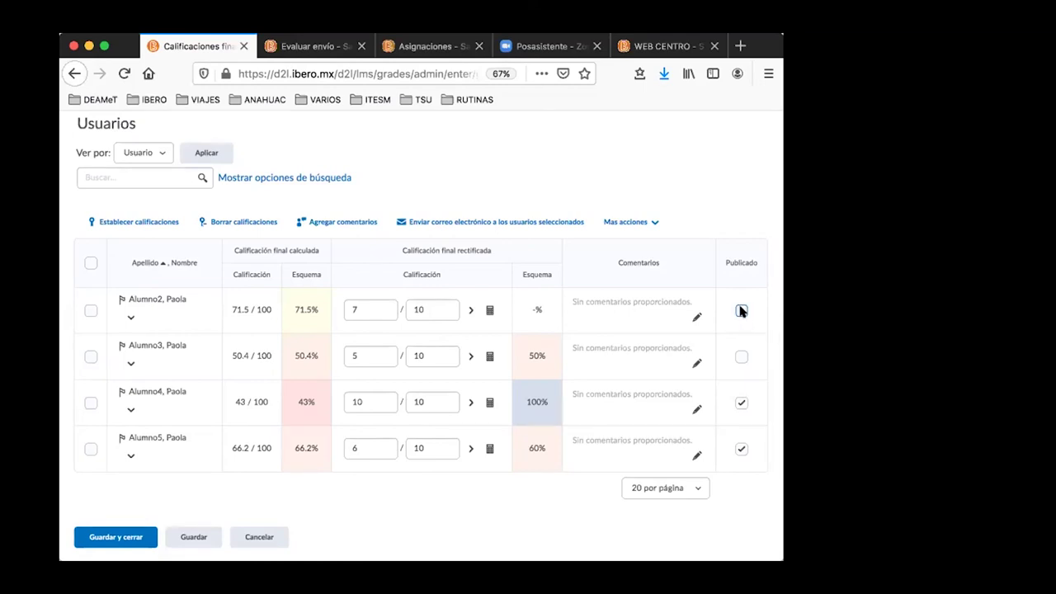
pyautogui.click(741, 310)
pyautogui.scroll(1, 643, 445)
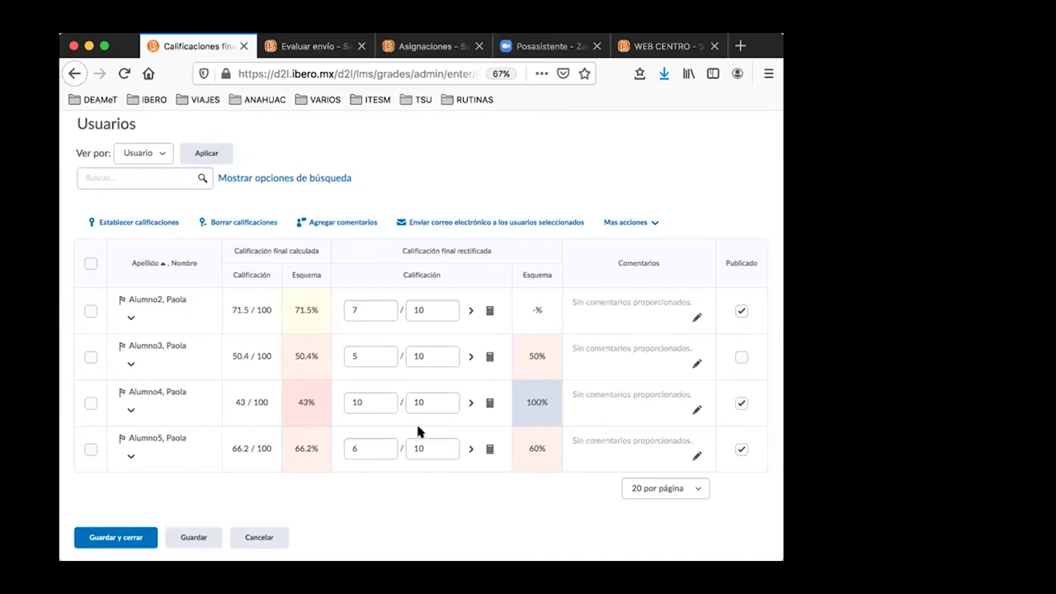
pyautogui.click(110, 537)
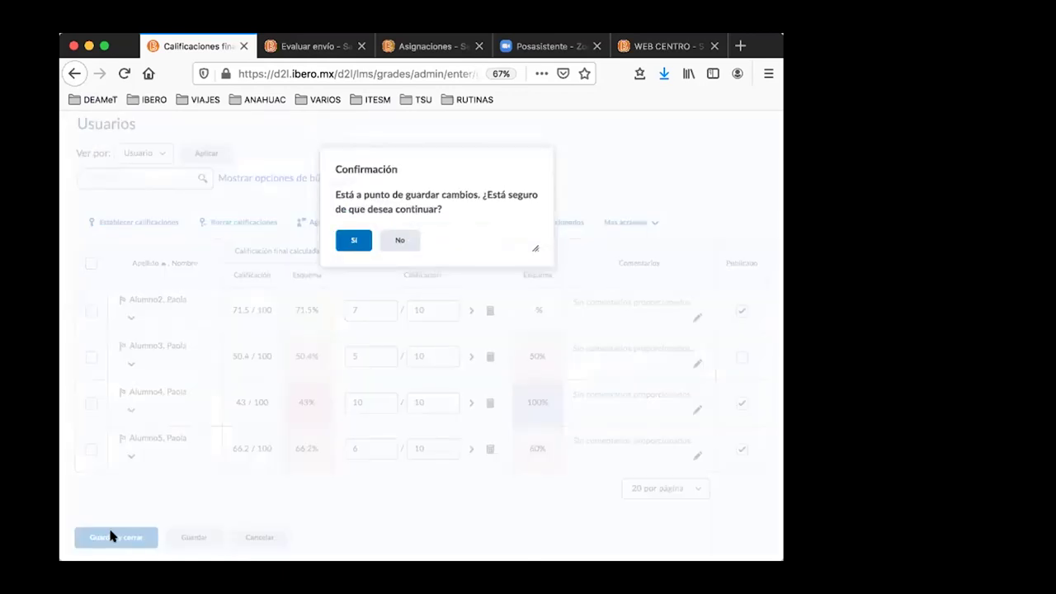
pyautogui.click(355, 241)
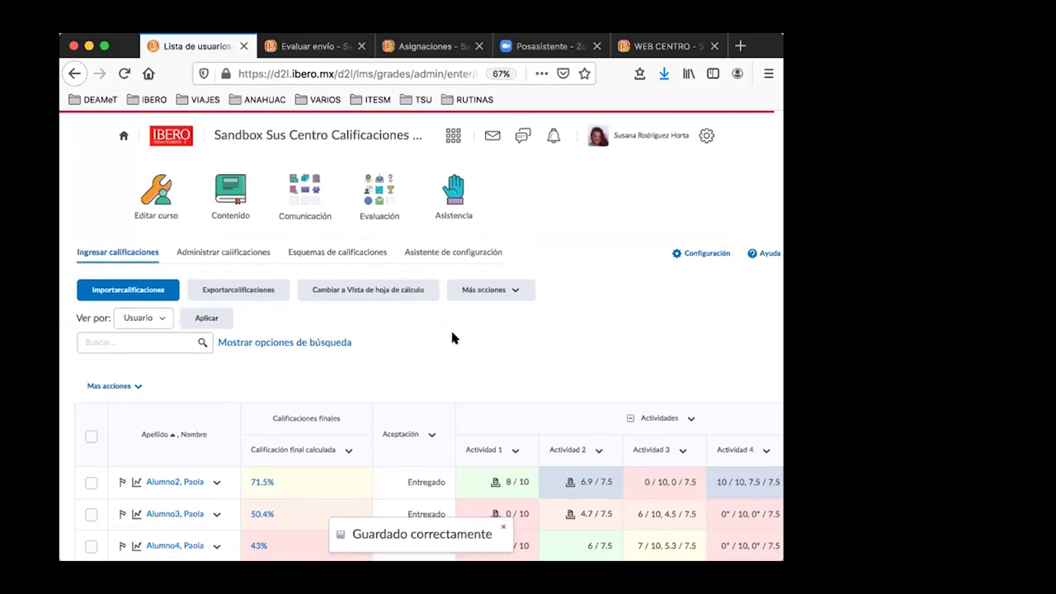
# - Examine the gradebook's final grades, Exposición and Exámenes columns for all students
pyautogui.scroll(-2, 452, 339)
pyautogui.hscroll(5, 495, 360)
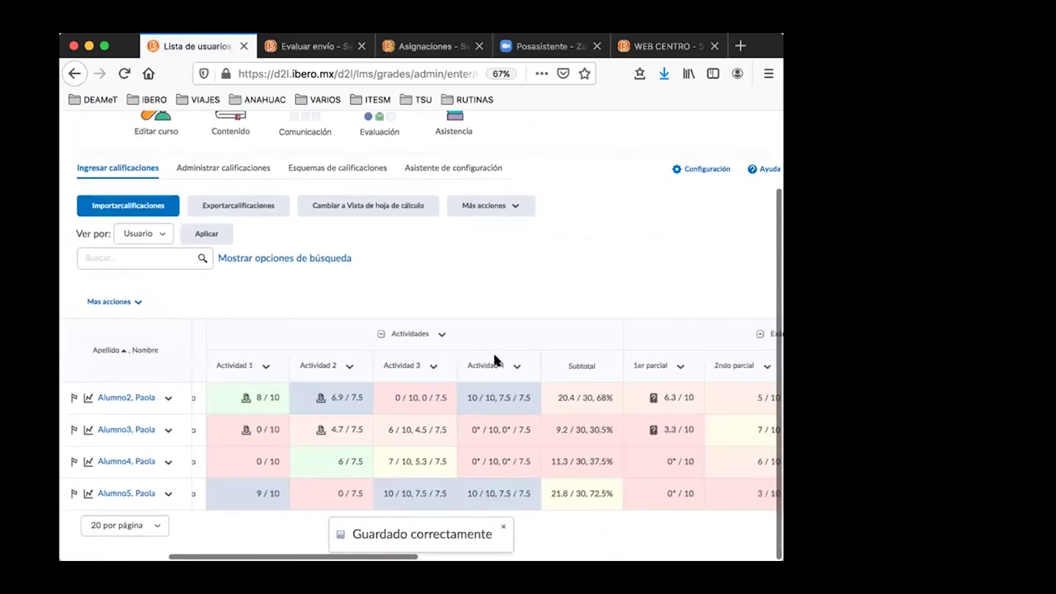
pyautogui.hscroll(10, 493, 350)
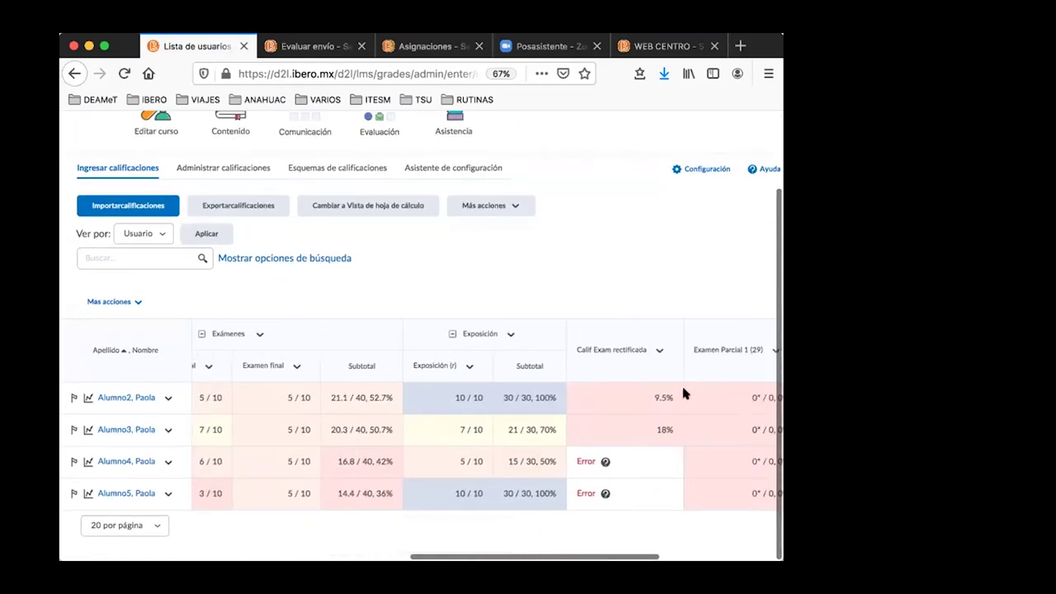
pyautogui.hscroll(6, 680, 394)
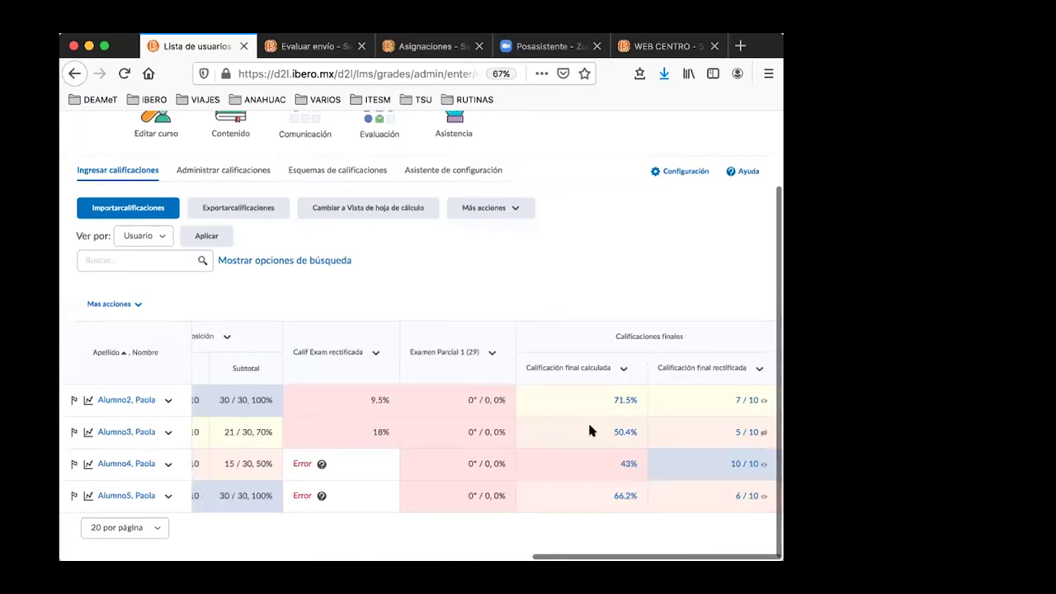
pyautogui.hscroll(-3, 587, 420)
pyautogui.hscroll(-6, 588, 427)
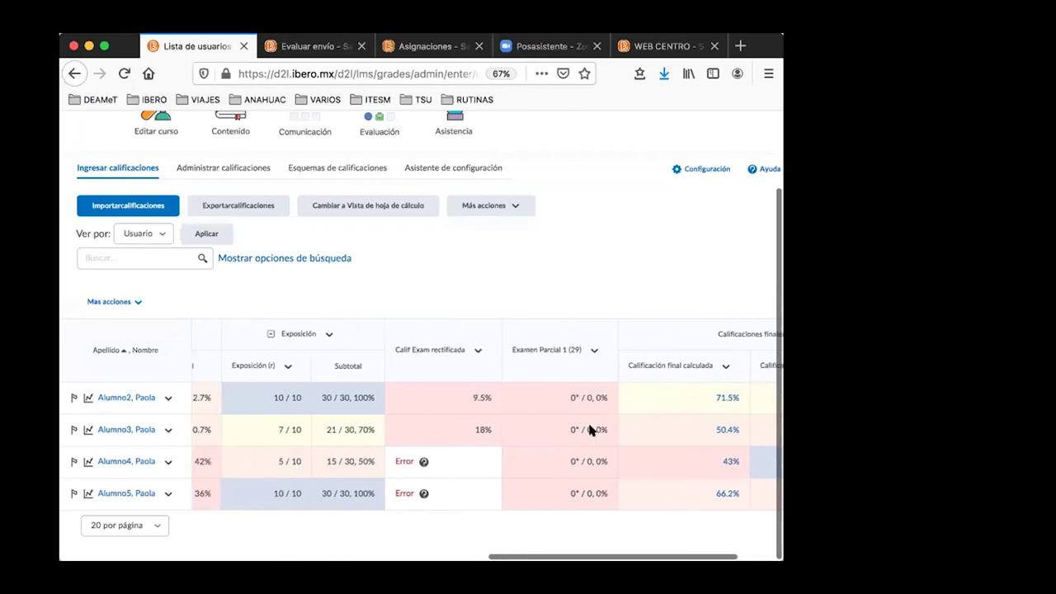
pyautogui.hscroll(-3, 552, 426)
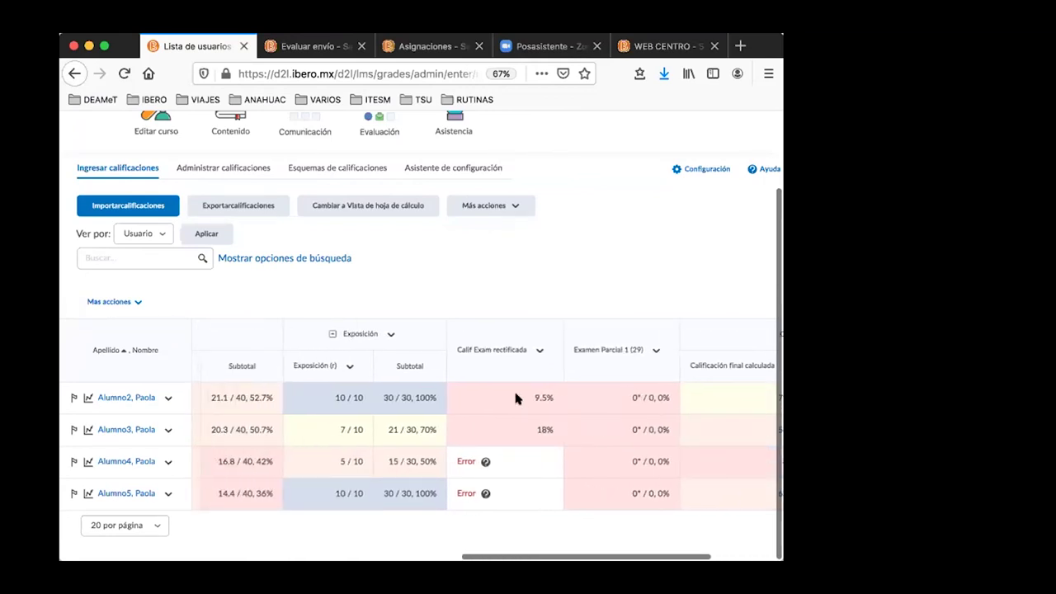
pyautogui.hscroll(-20, 441, 430)
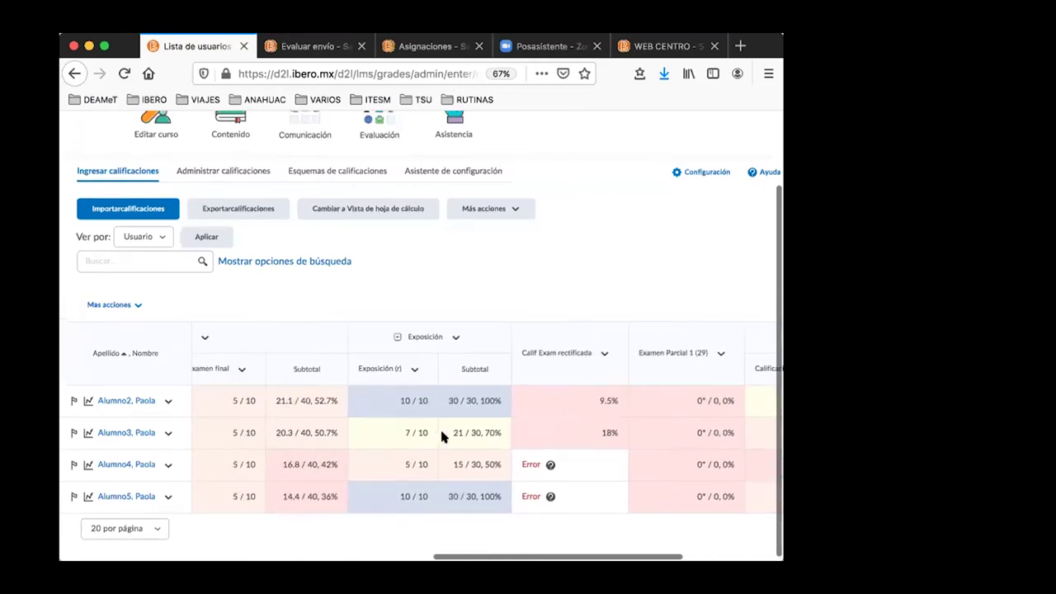
pyautogui.hscroll(-2, 441, 434)
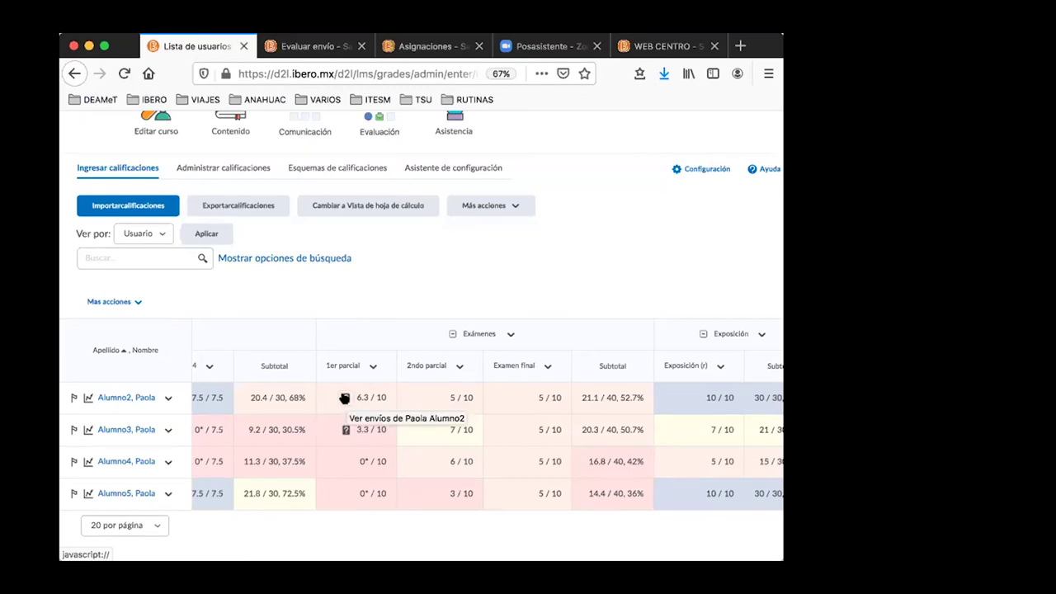
# - Reopen grade entry for the Calificación final rectificada column from the gradebook list
pyautogui.hscroll(3, 376, 405)
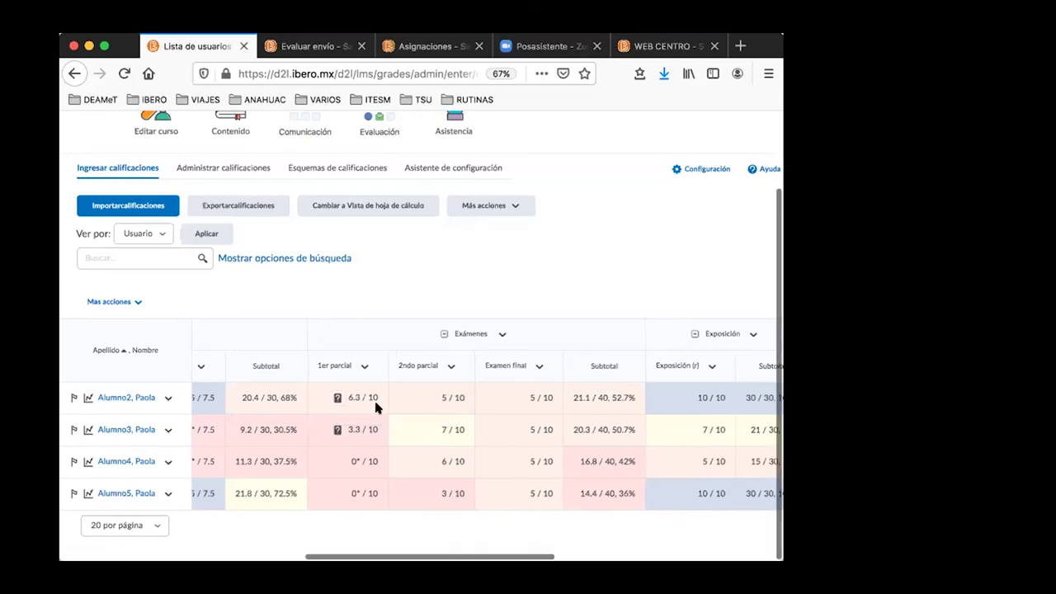
pyautogui.hscroll(5, 458, 421)
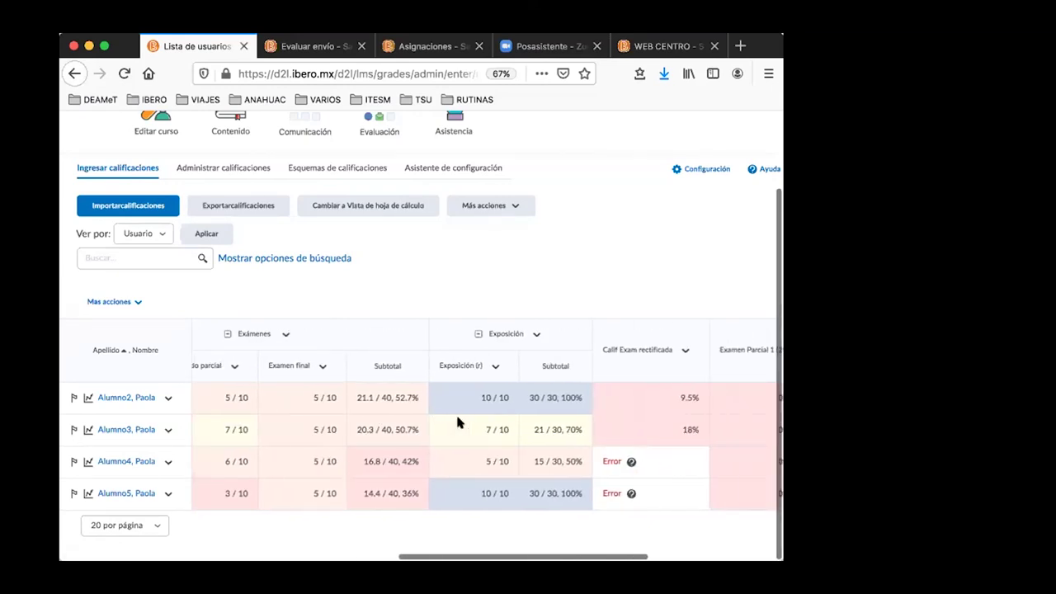
pyautogui.hscroll(8, 458, 422)
pyautogui.hscroll(1, 459, 421)
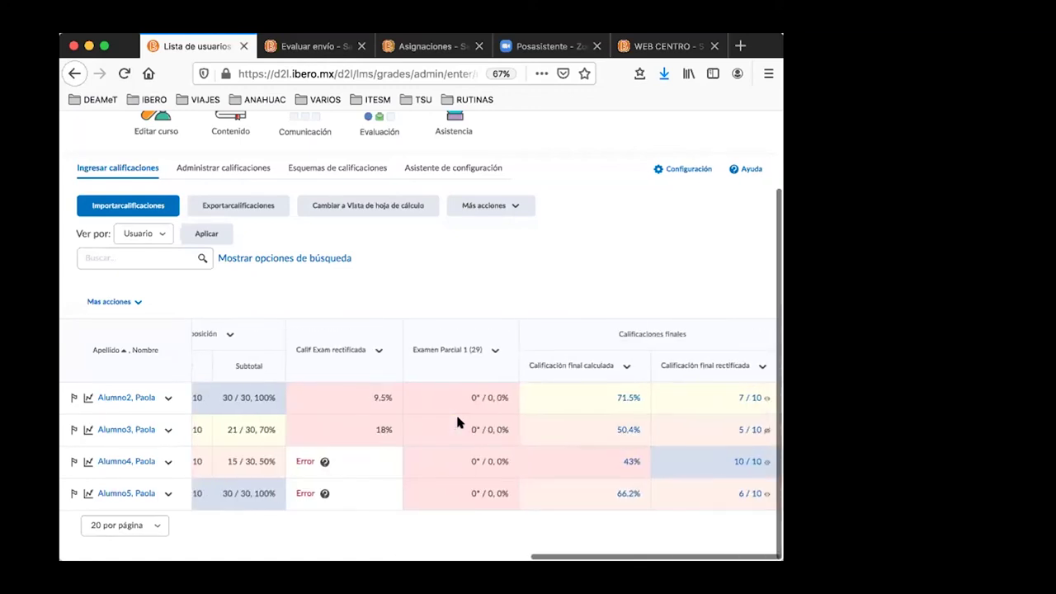
pyautogui.click(756, 370)
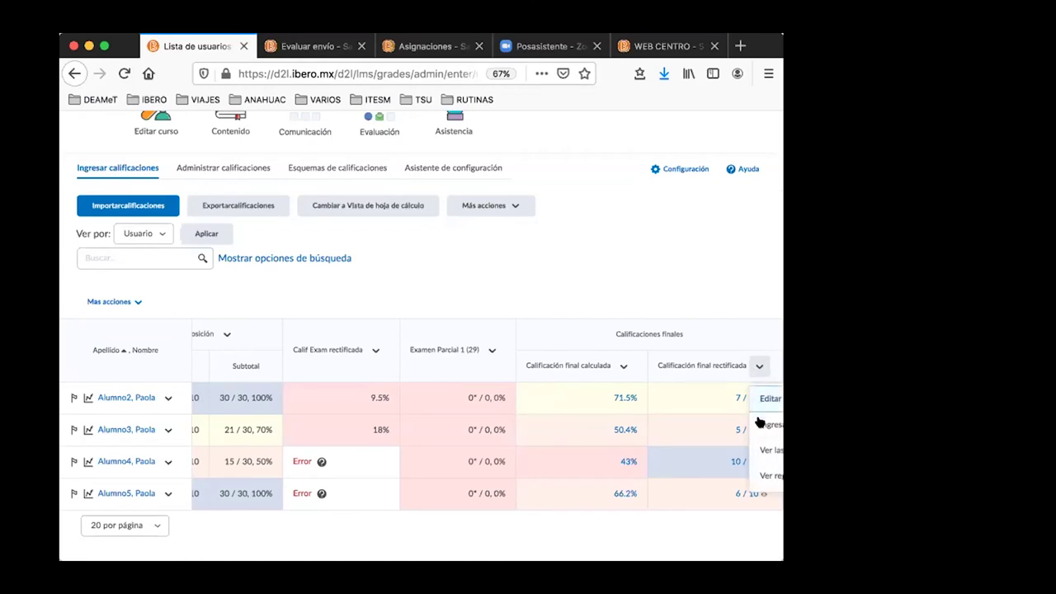
pyautogui.click(760, 425)
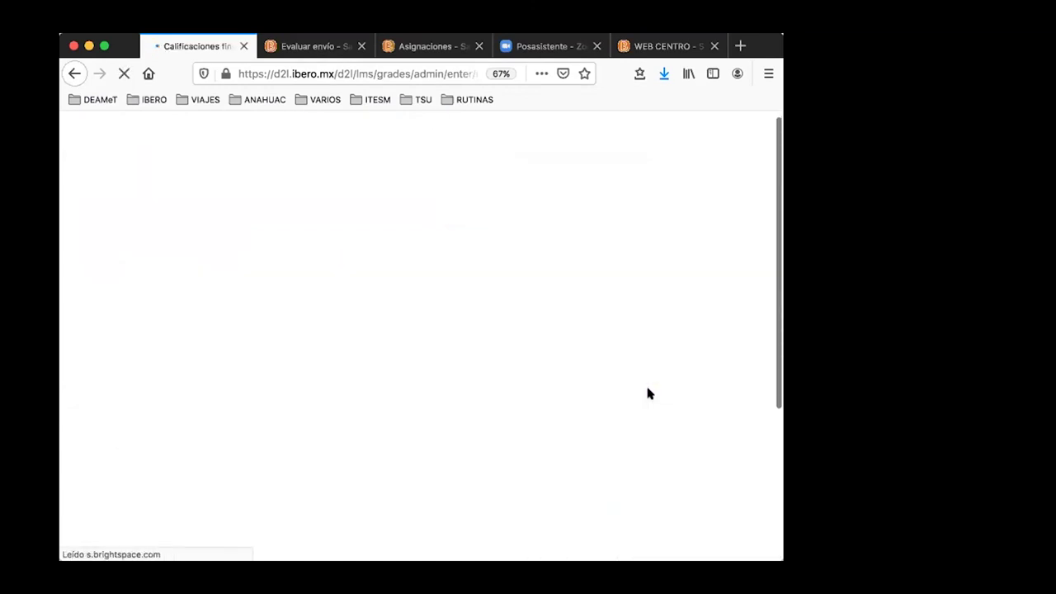
# - Mark the second student's adjusted final grade as published, leaving every student's Publicado option selected
pyautogui.scroll(-2, 614, 370)
pyautogui.scroll(-2, 615, 405)
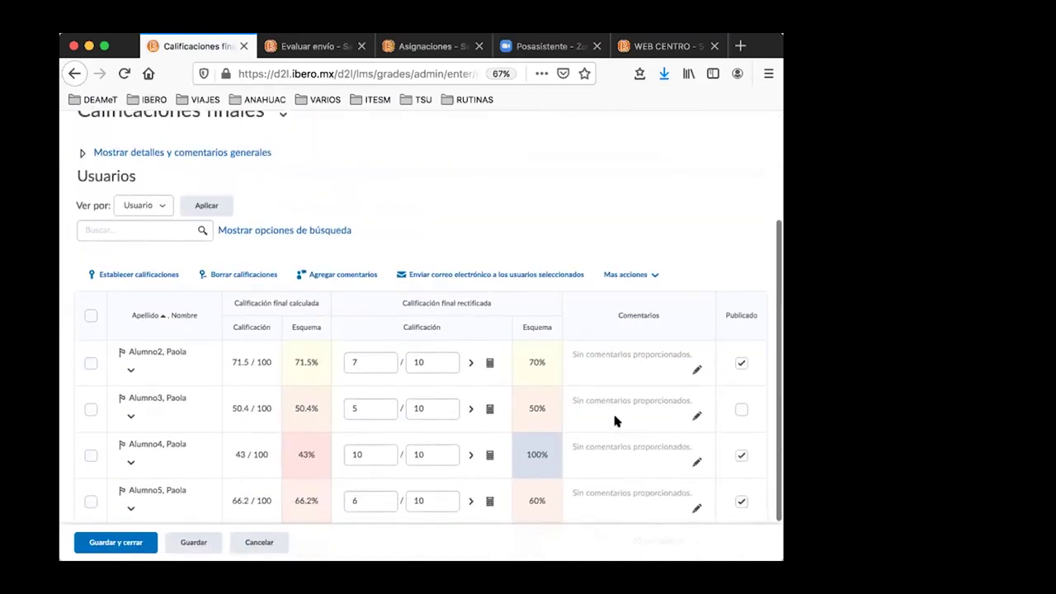
pyautogui.click(741, 352)
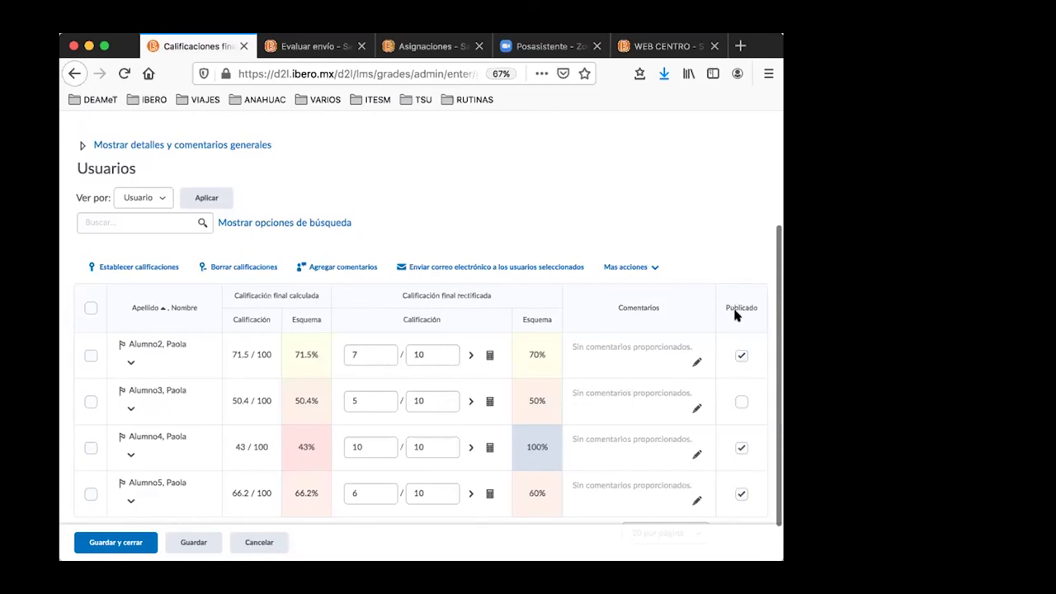
pyautogui.click(739, 357)
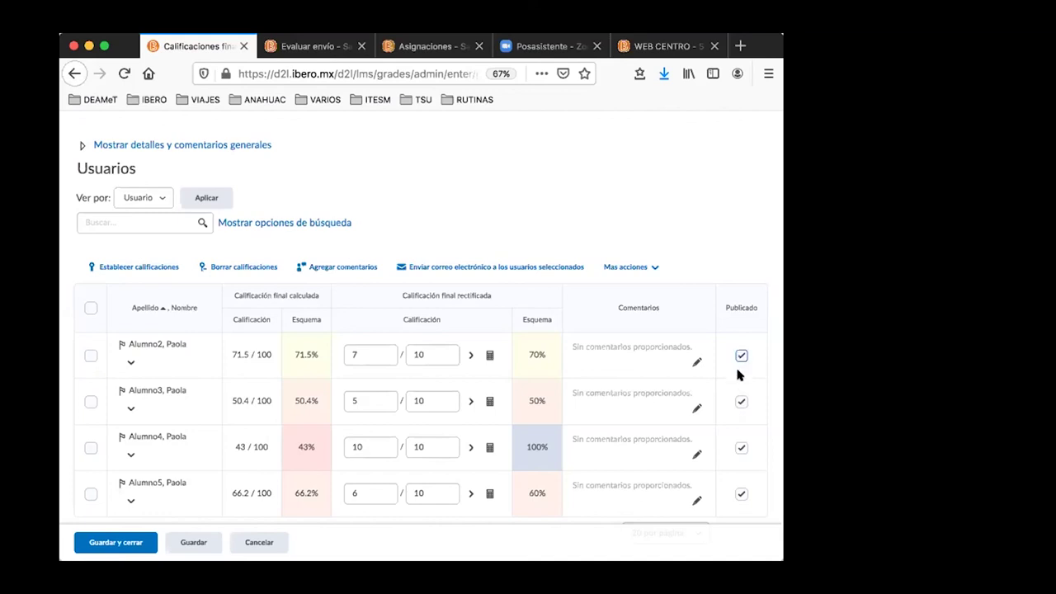
# - Save and close the final grades, confirm the changes, and check the Calificación final rectificada column in the gradebook
pyautogui.click(128, 535)
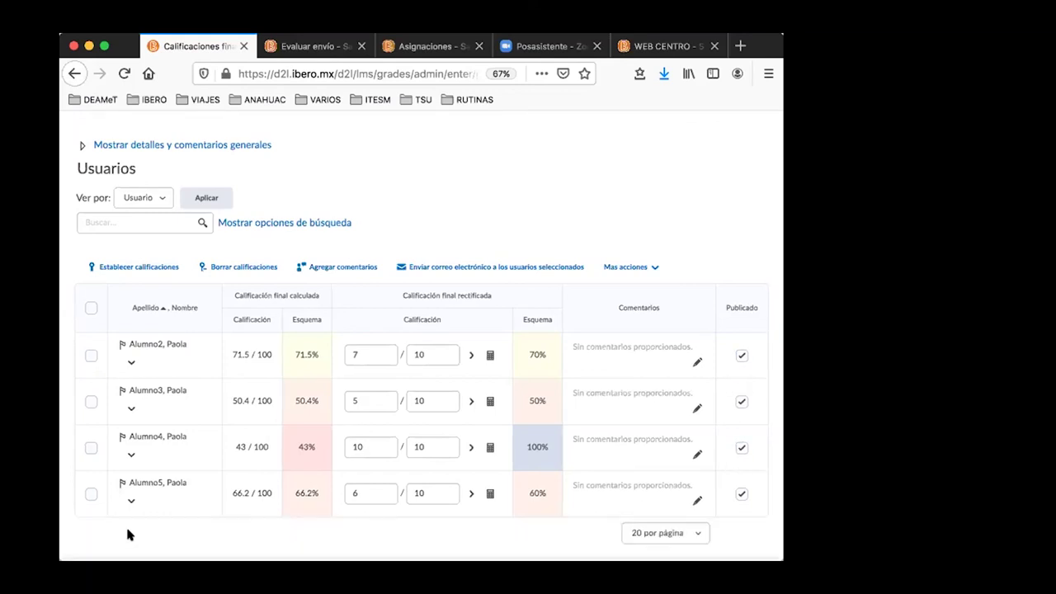
pyautogui.click(343, 240)
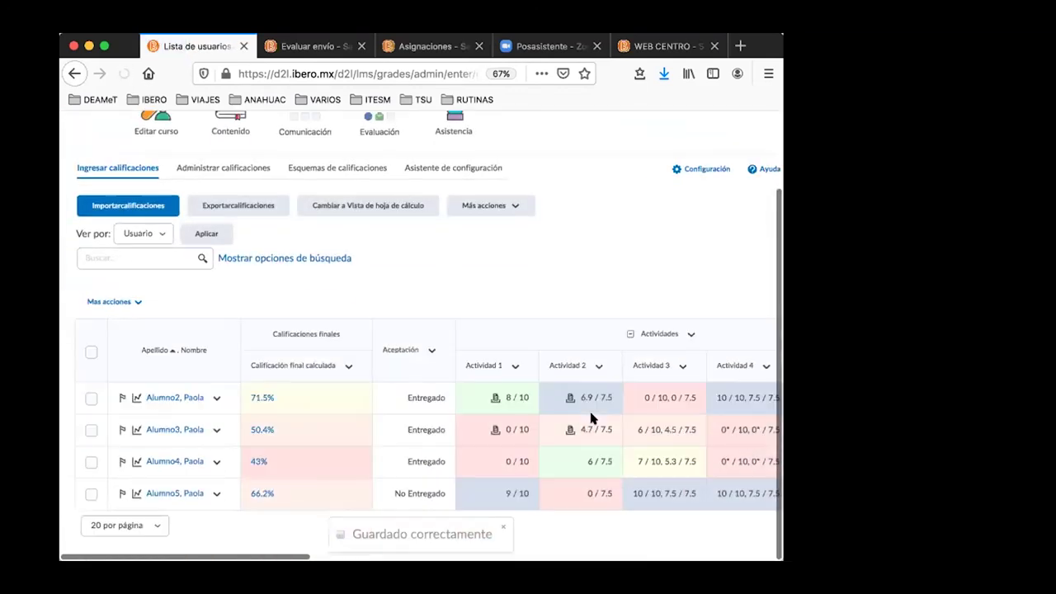
pyautogui.hscroll(5, 590, 415)
pyautogui.hscroll(5, 590, 418)
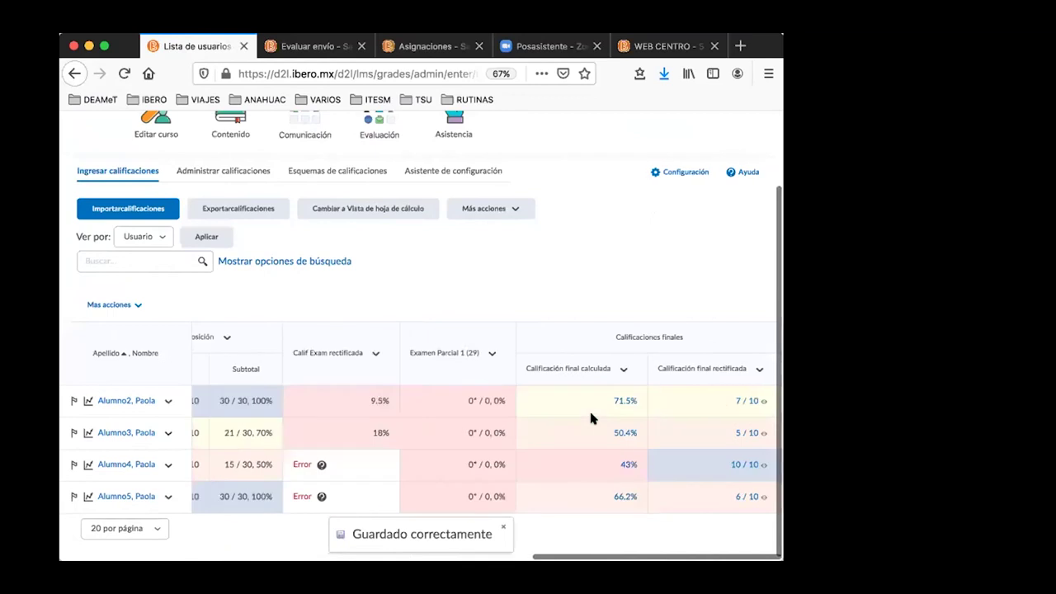